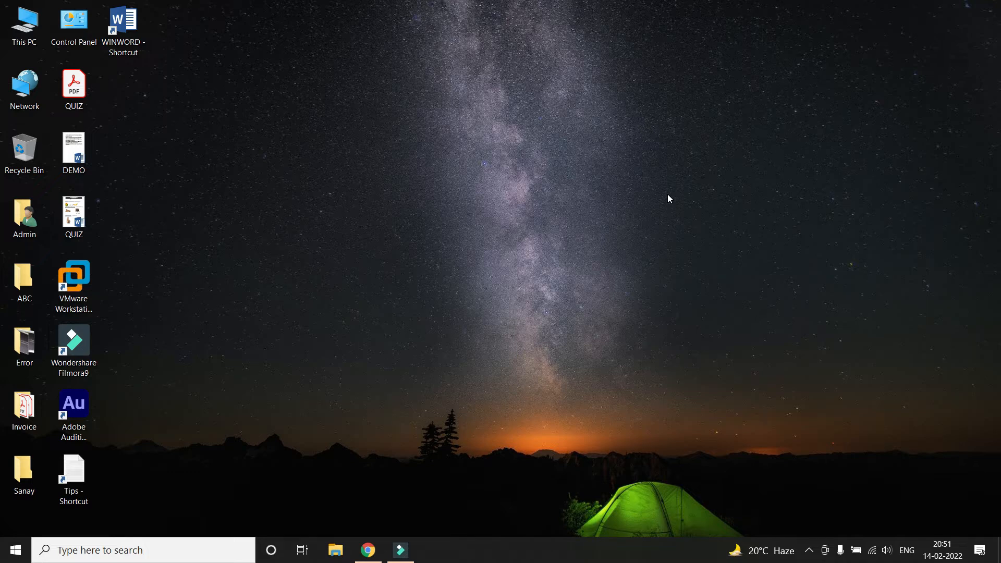
# Launch Microsoft Word by running winword from the Run box
pyautogui.press('super+r')
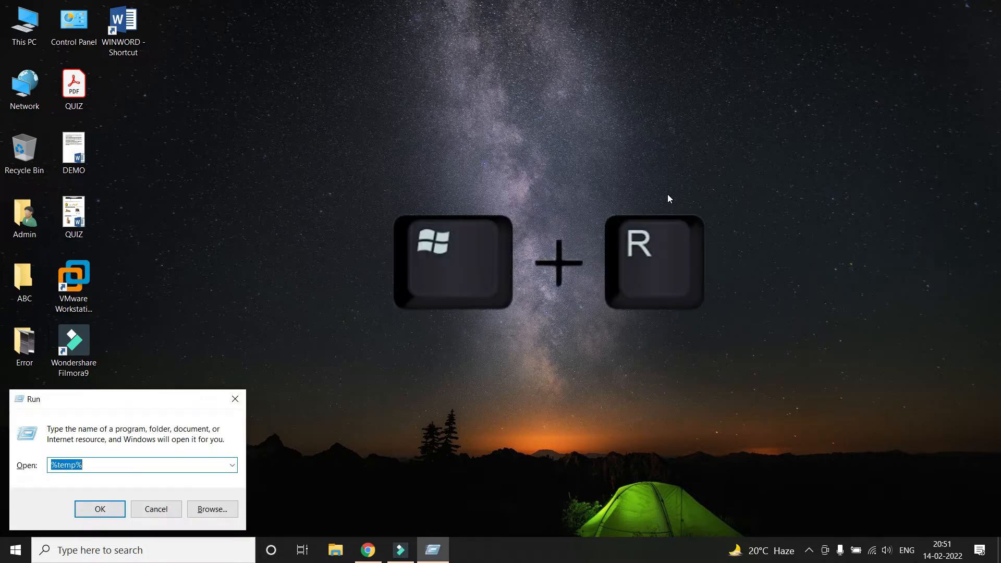
pyautogui.press('BackSpace')
pyautogui.write('winword')
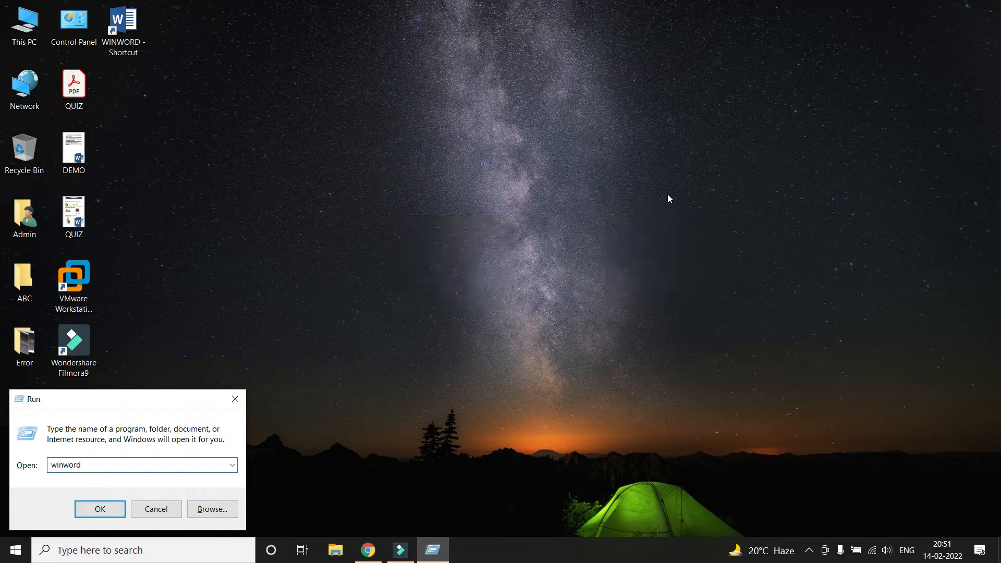
pyautogui.press('Return')
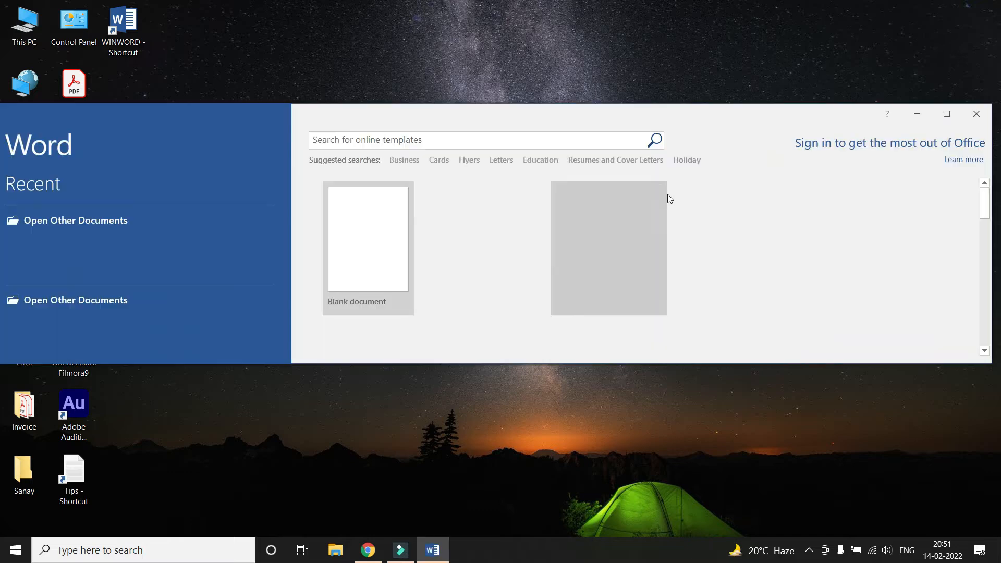
# Create a blank document, then restore the Word window and stretch it taller
pyautogui.click(554, 136)
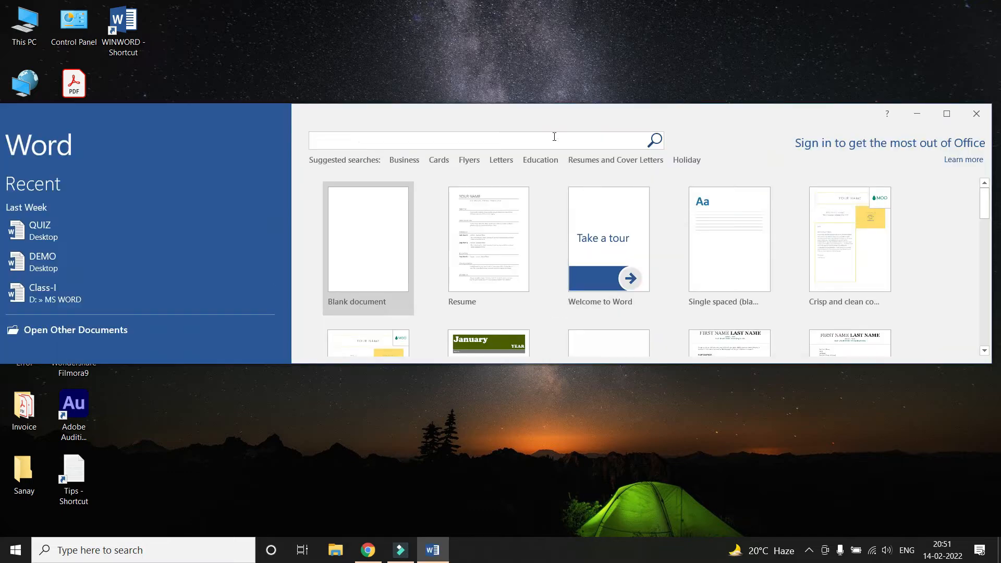
pyautogui.click(365, 233)
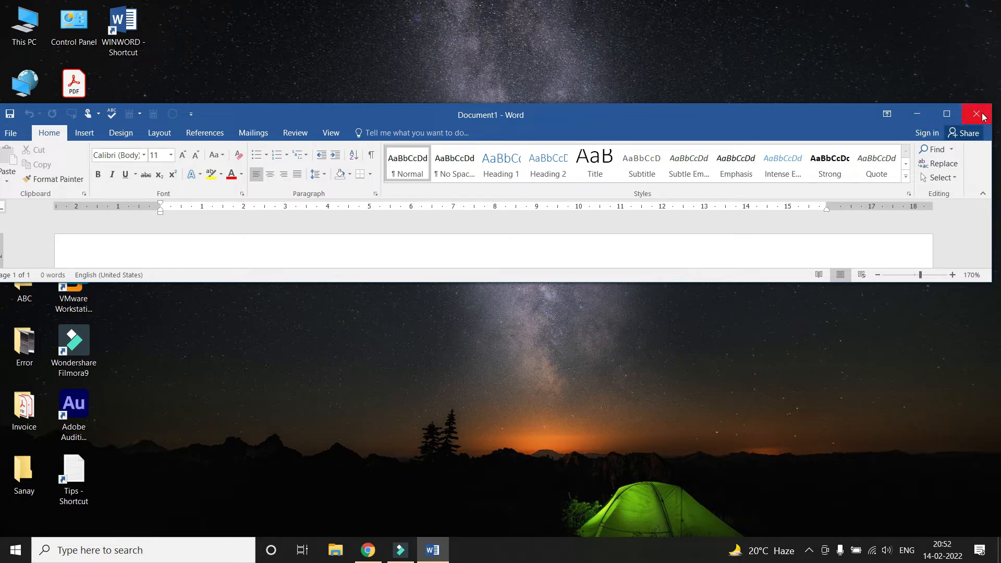
pyautogui.click(948, 114)
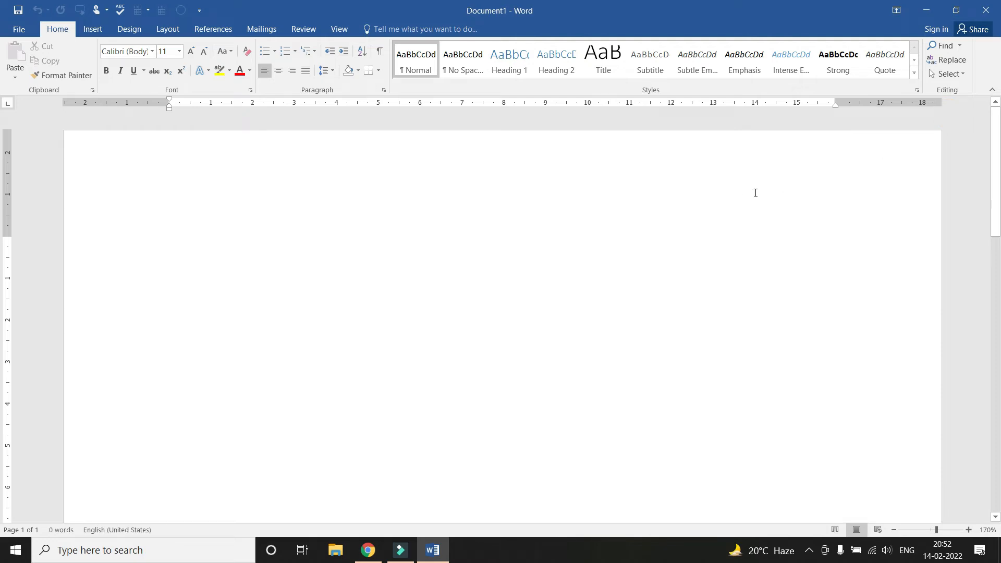
pyautogui.click(956, 14)
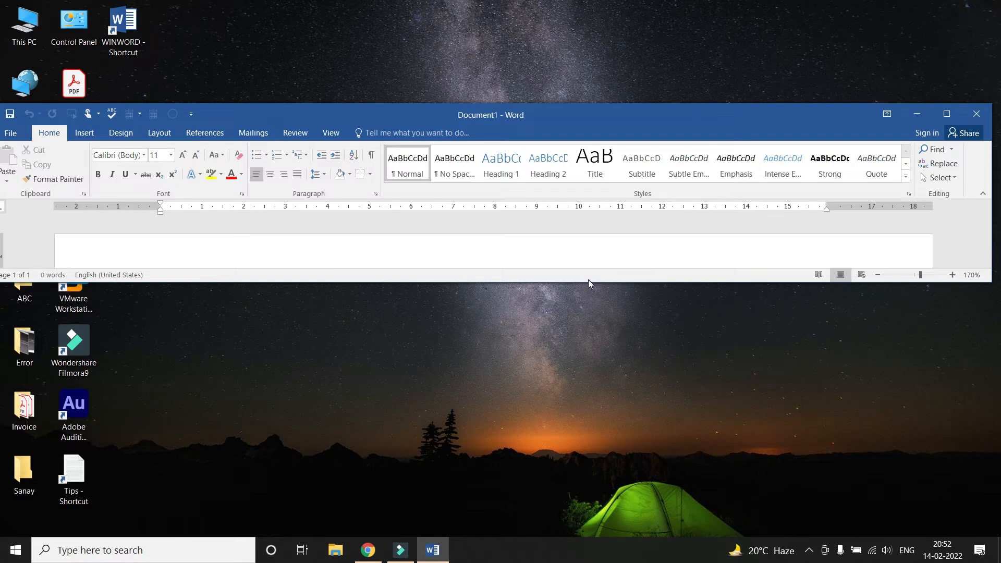
pyautogui.moveTo(587, 282); pyautogui.dragTo(579, 468)
pyautogui.moveTo(513, 102); pyautogui.dragTo(514, 35)
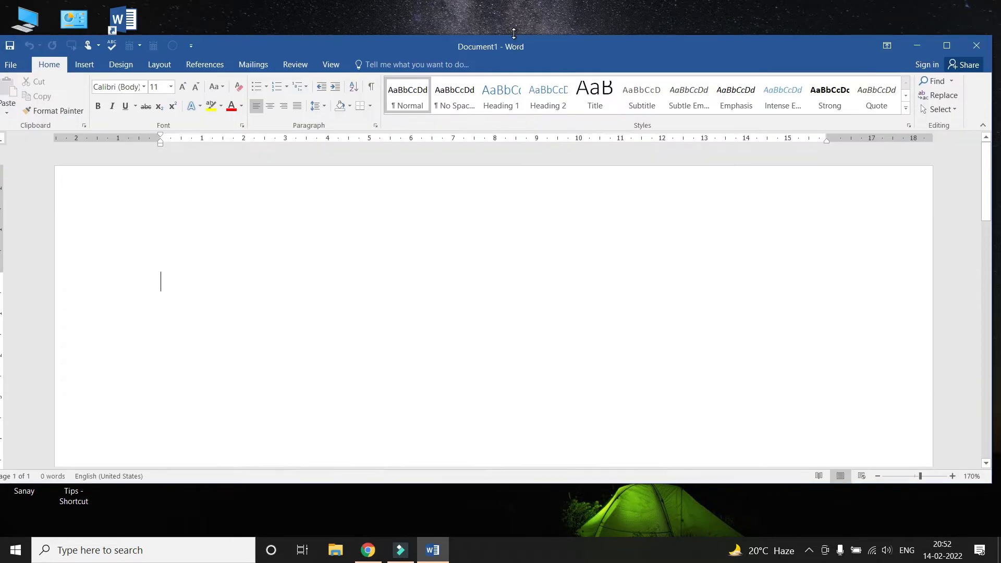
# Maximize Word and type the heading 'Name of input Device:' on its own line
pyautogui.click(948, 46)
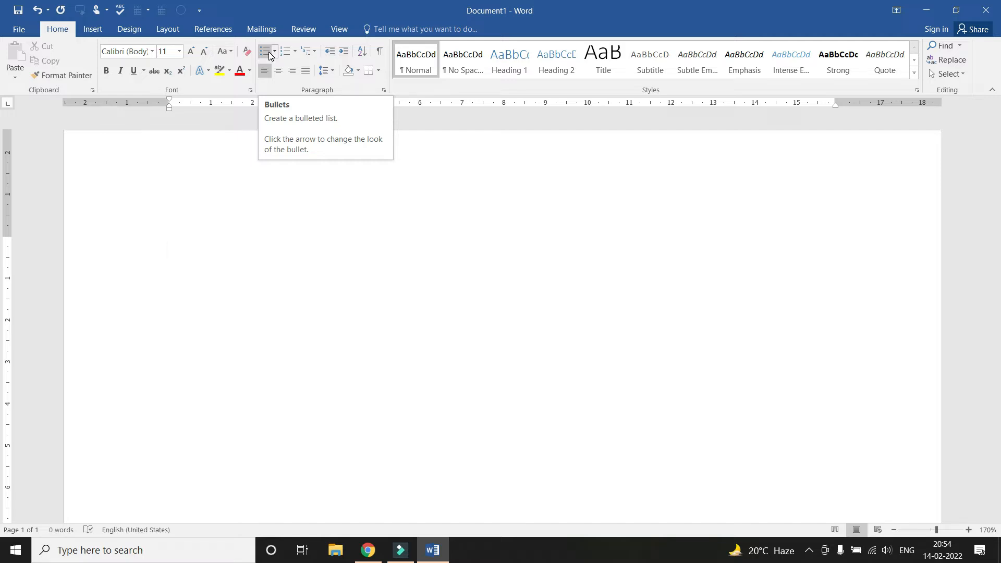
pyautogui.write('Name of input Device:')
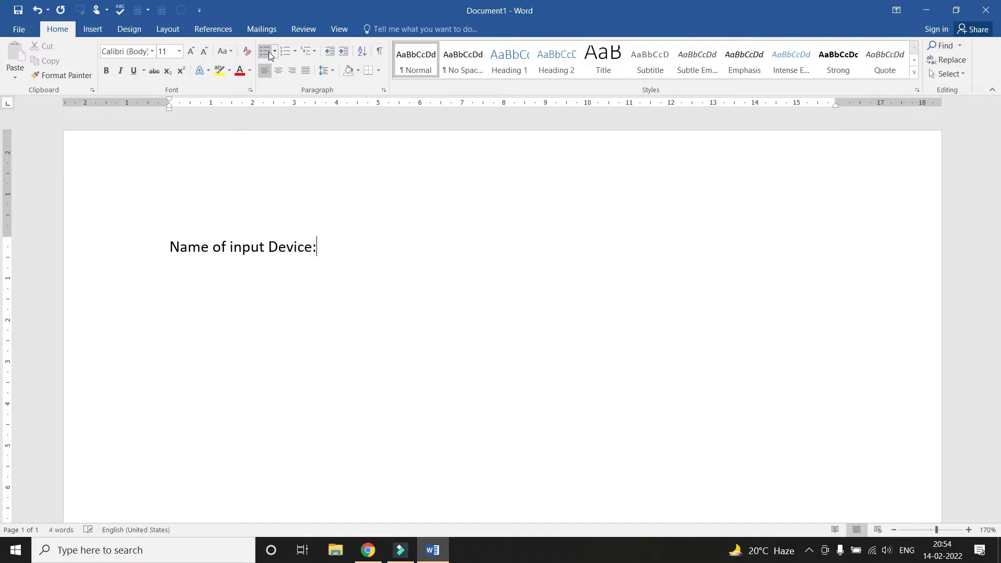
pyautogui.press('Return')
# Bullet-list Mouse, Keyboard, Scanner and Microphone, then begin the 'Name of output' heading
pyautogui.click(264, 51)
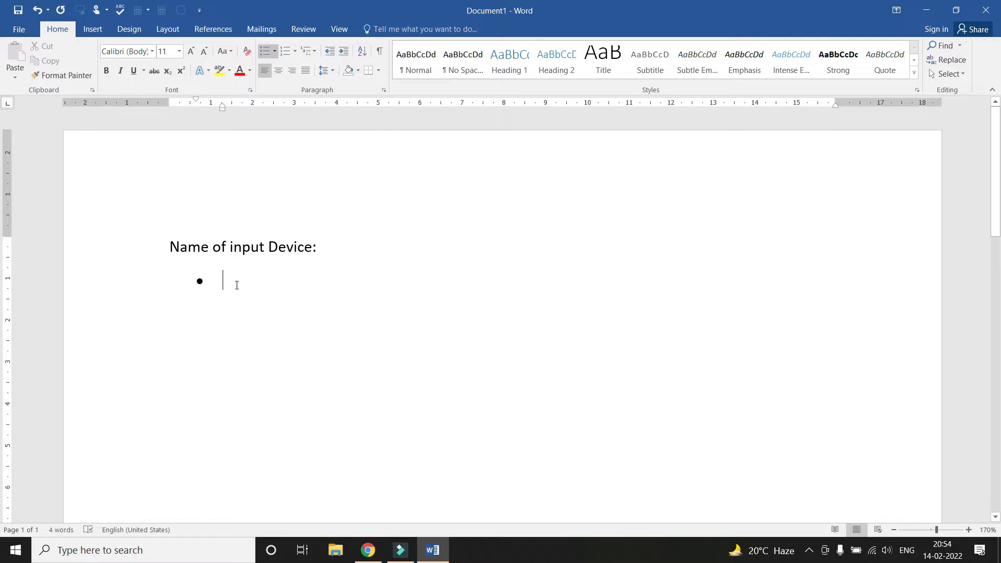
pyautogui.write('Mouse')
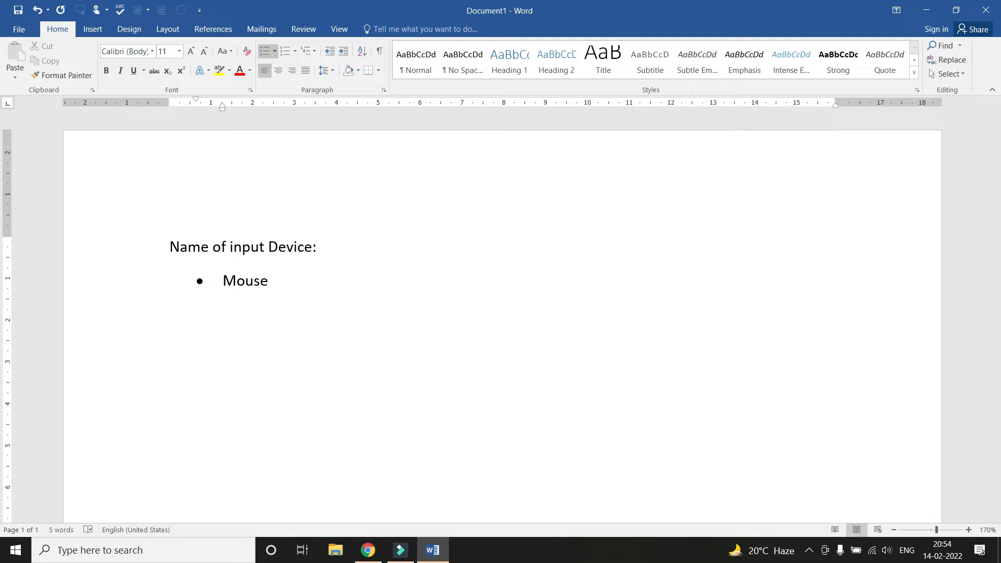
pyautogui.press('Return')
pyautogui.write('Keyboatd')
pyautogui.press('BackSpace')
pyautogui.press('BackSpace')
pyautogui.write('rd')
pyautogui.press('Return')
pyautogui.write('Scanner')
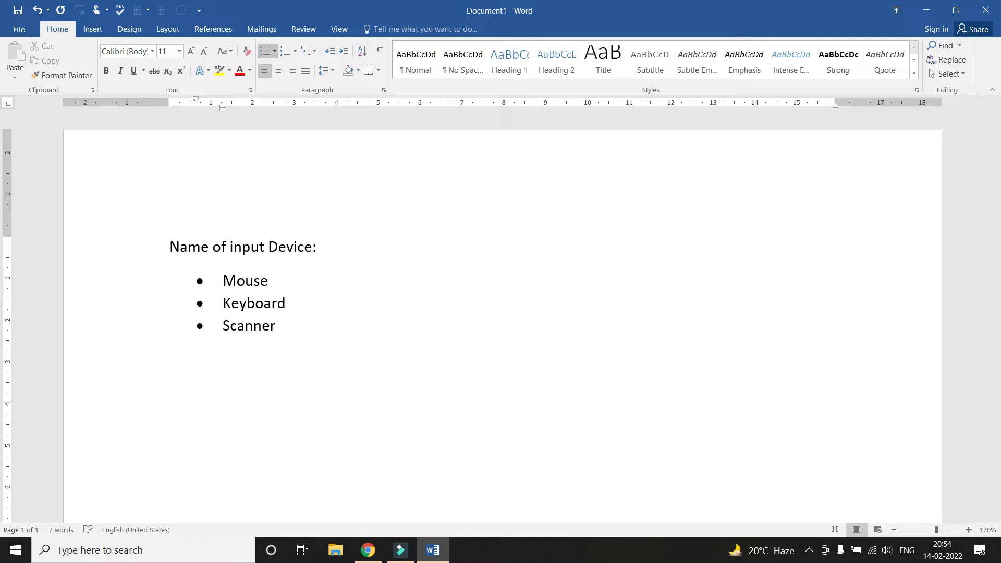
pyautogui.press('Return')
pyautogui.write('Microphone')
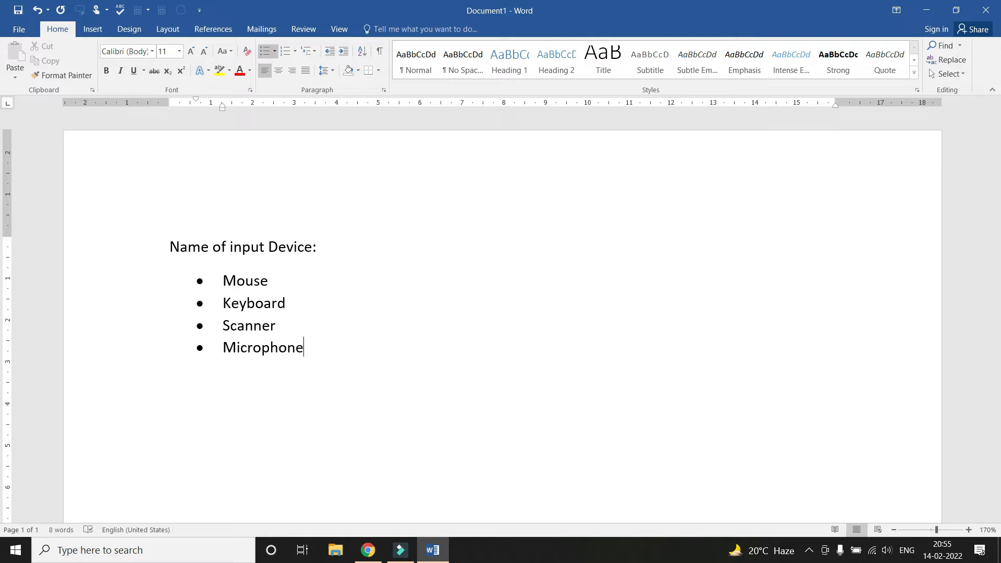
pyautogui.press('Return')
pyautogui.press('Return')
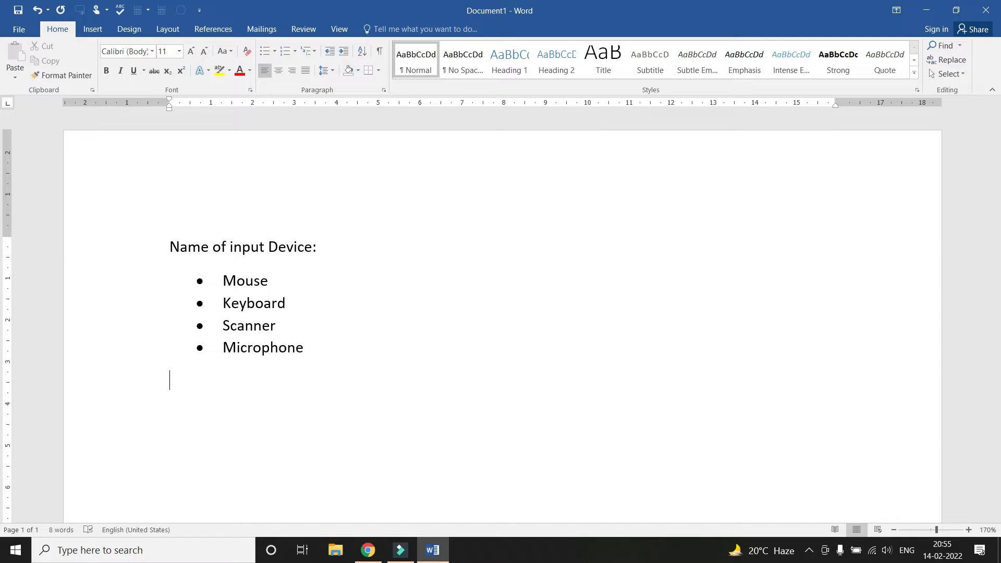
pyautogui.write('Name of output Device')
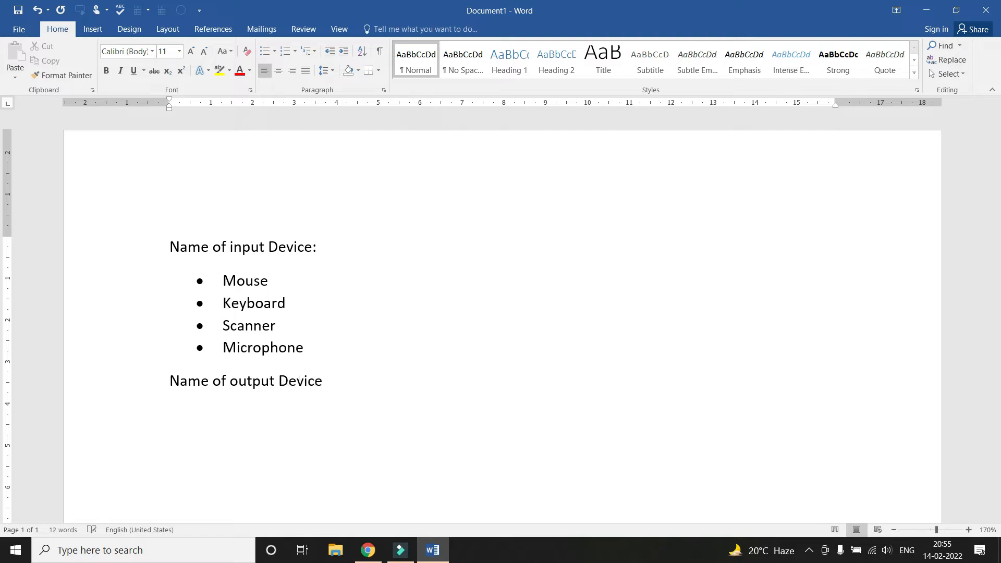
# Finish the heading 'Name of output Device:' and start a bulleted line beneath it
pyautogui.write(':')
pyautogui.press('Return')
pyautogui.click(264, 51)
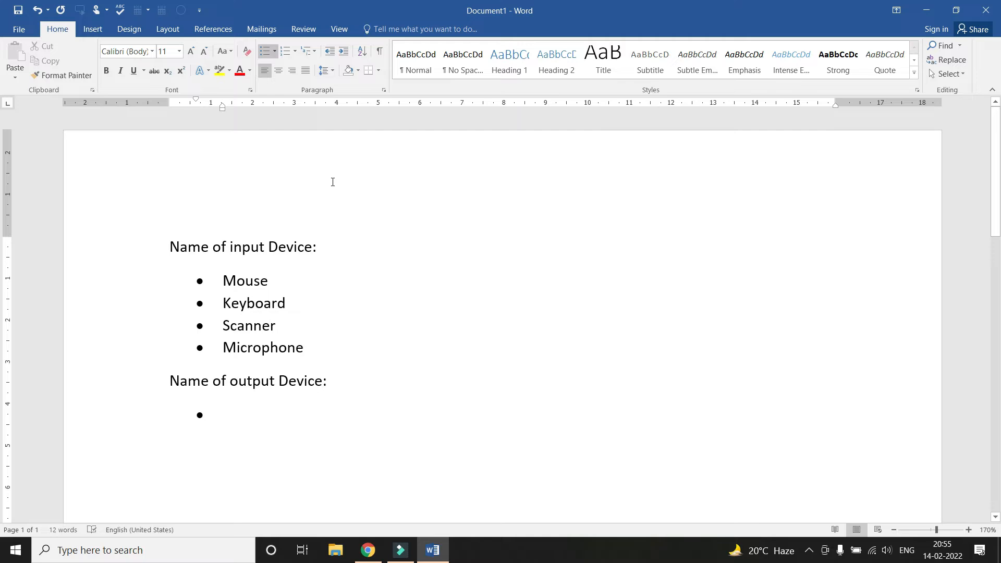
# List Monitor, Printer, Speaker and Projector as bullets
pyautogui.write('Mo')
pyautogui.write('nitor')
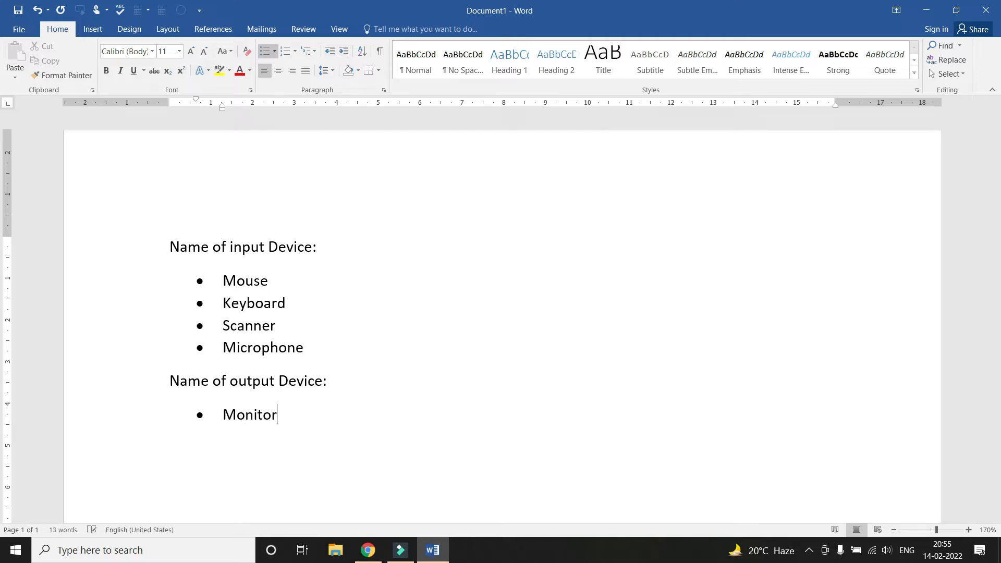
pyautogui.press('Return')
pyautogui.write('Printer')
pyautogui.press('Return')
pyautogui.write('Speaker')
pyautogui.press('Return')
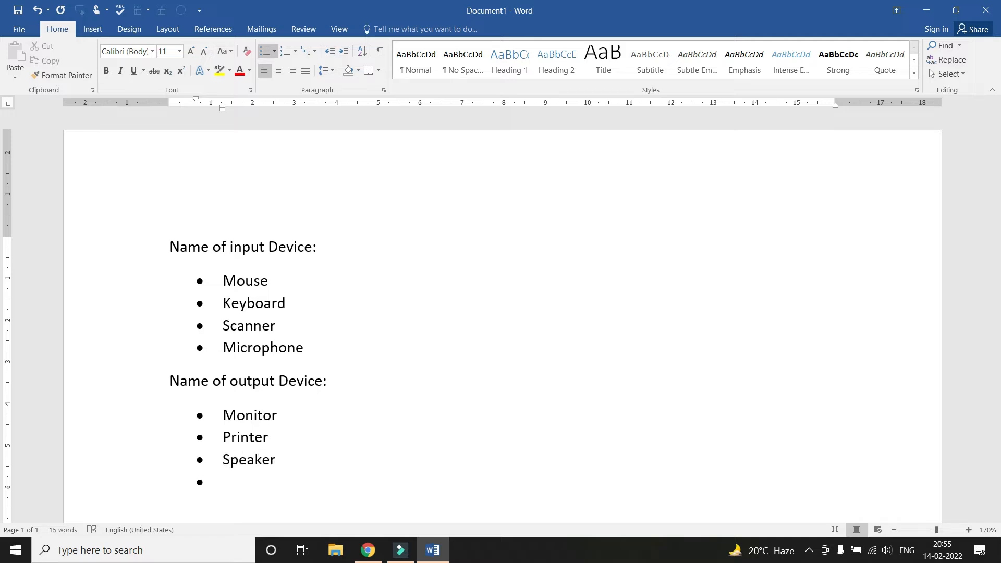
pyautogui.write('Projector')
pyautogui.press('Return')
pyautogui.press('Return')
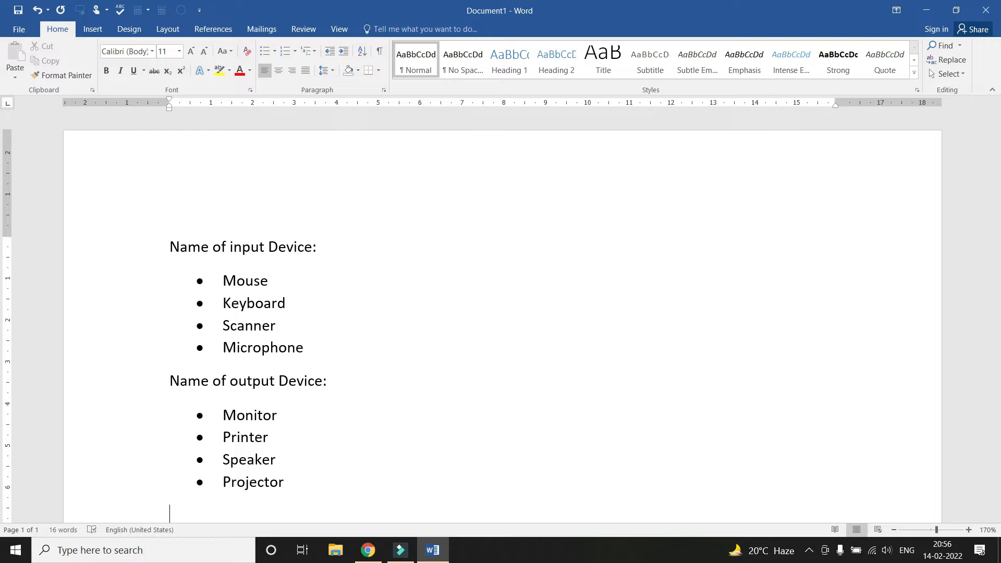
# Type the heading 'Top 5 English Books name:' on a new line
pyautogui.scroll(-2, 328, 187)
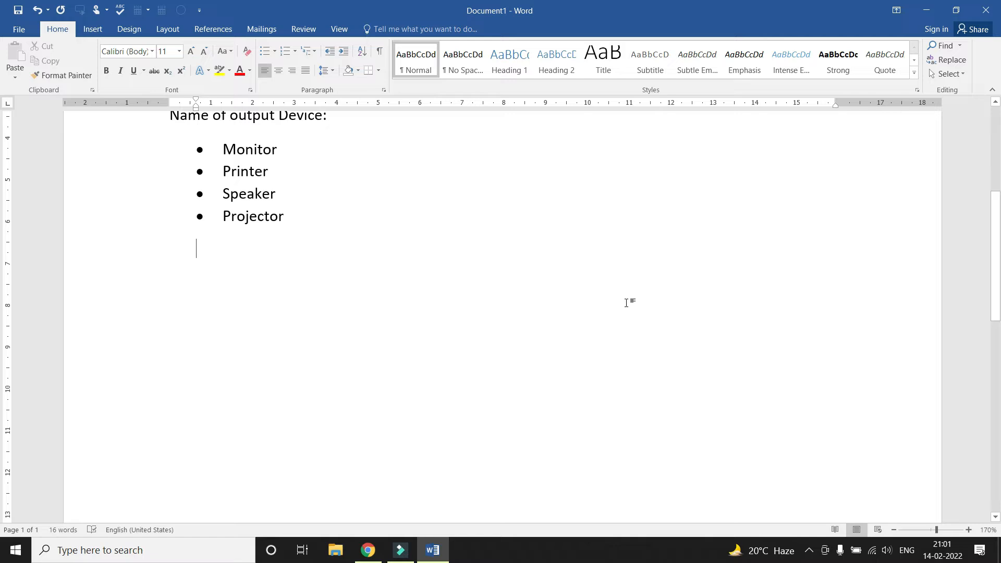
pyautogui.scroll(2, 449, 301)
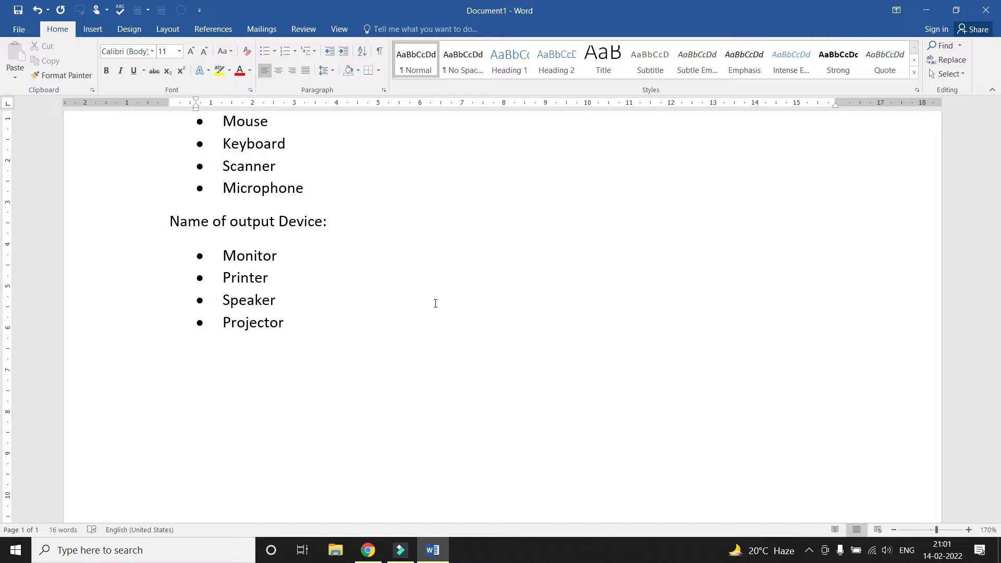
pyautogui.write('Top 5 English Books name:')
pyautogui.press('Return')
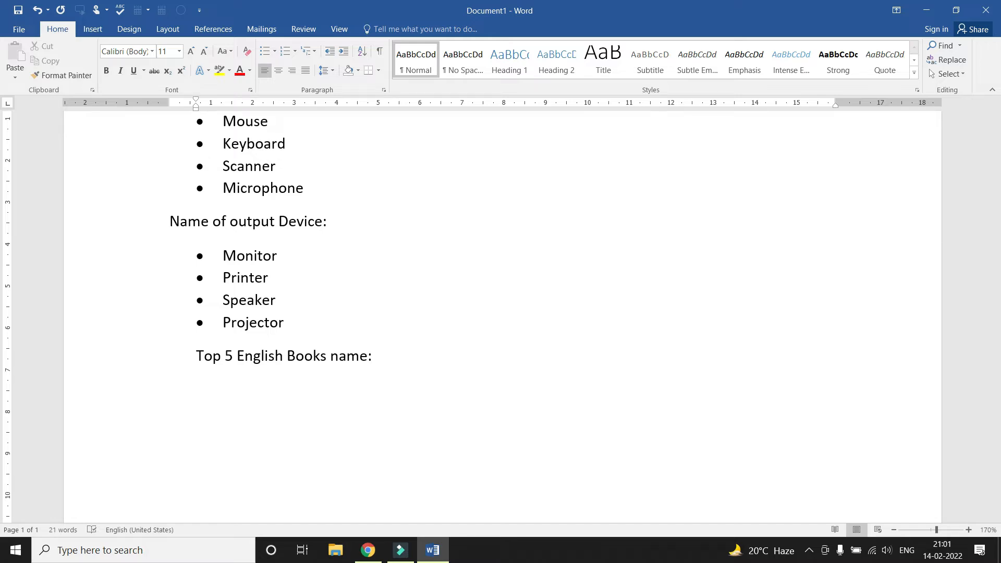
# Start an empty bullet point beneath the books heading
pyautogui.scroll(-1, 435, 303)
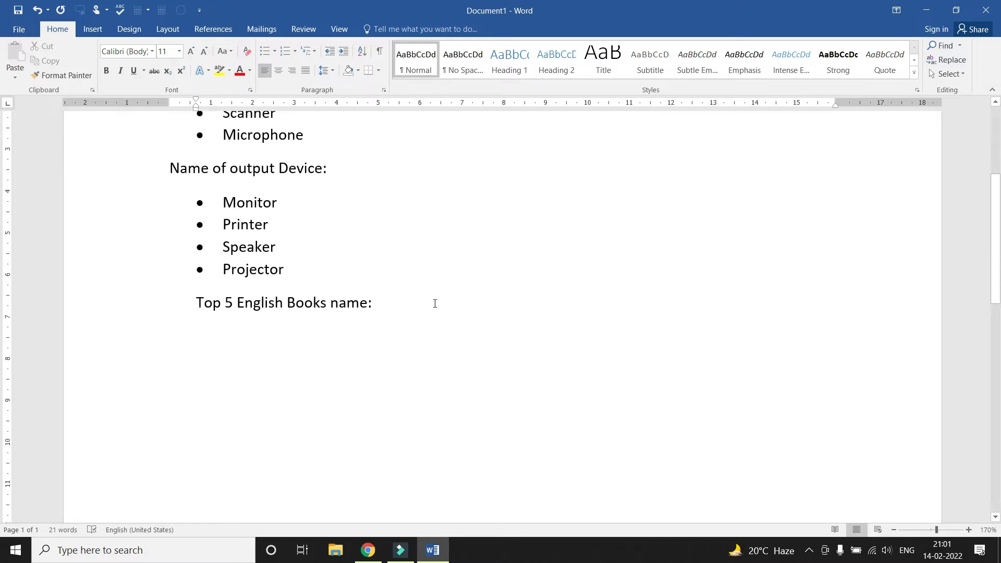
pyautogui.click(265, 51)
pyautogui.scroll(1, 255, 387)
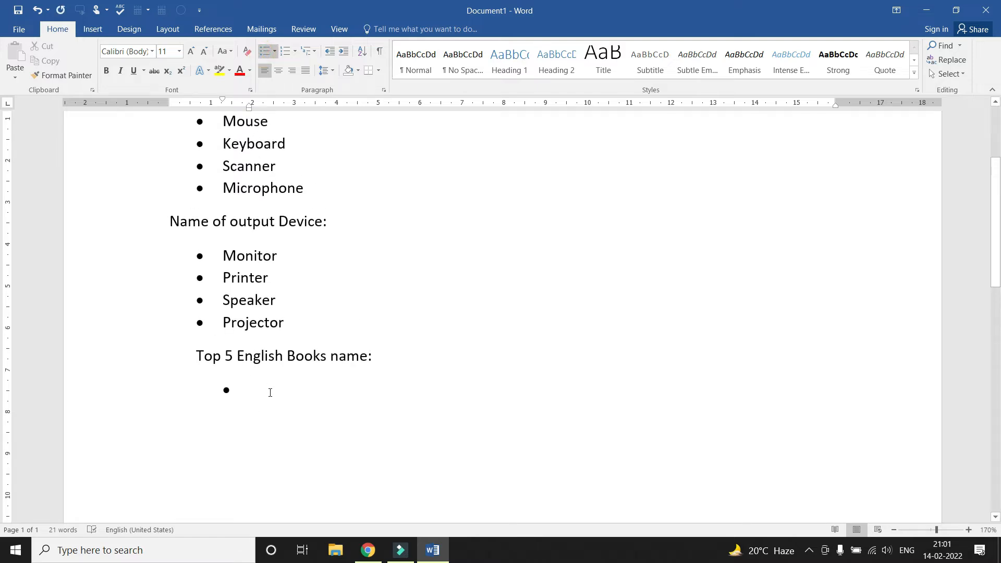
pyautogui.press('BackSpace')
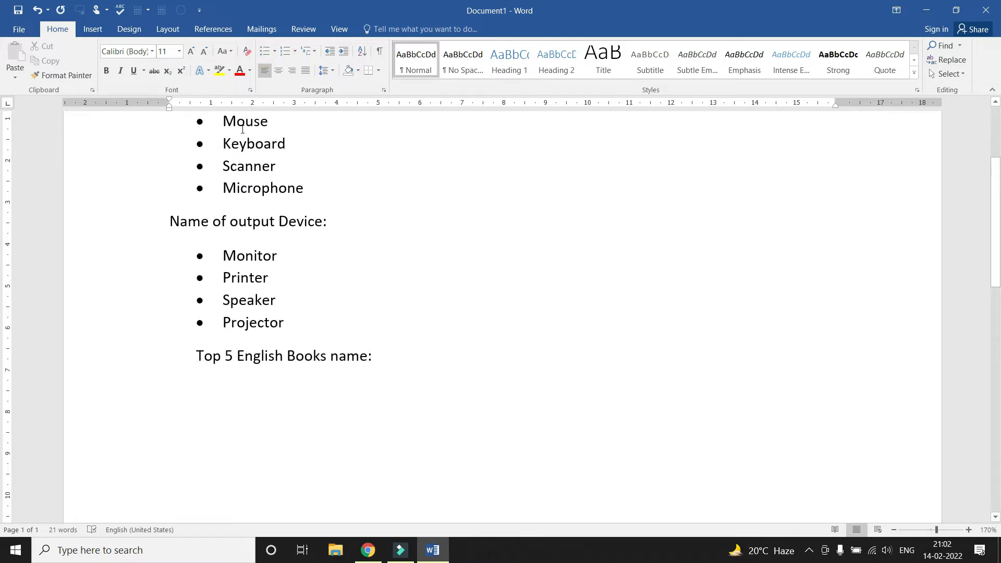
pyautogui.click(264, 51)
pyautogui.scroll(-1, 331, 286)
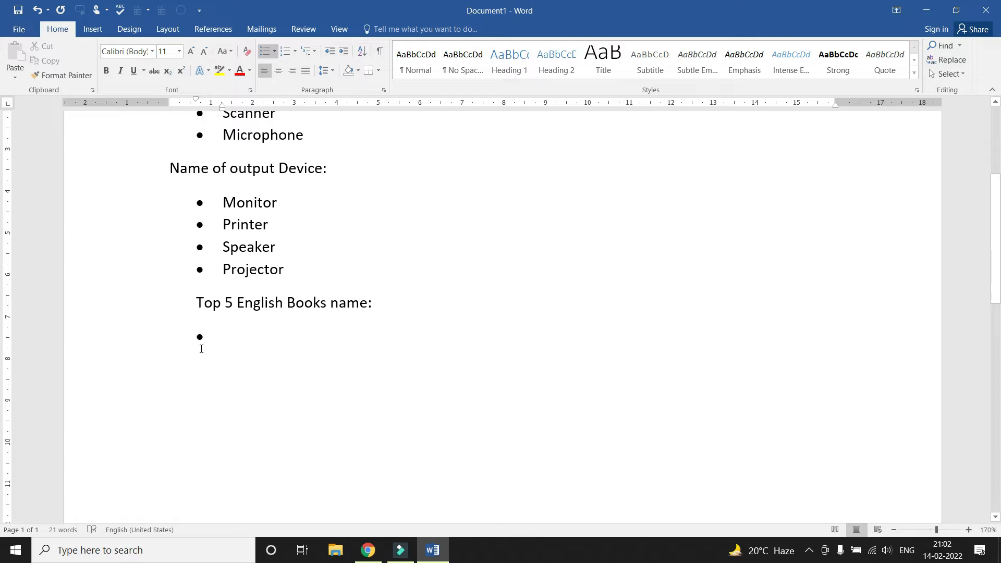
# Open the Symbol picker through the Bullets gallery's Define New Bullet option
pyautogui.click(274, 52)
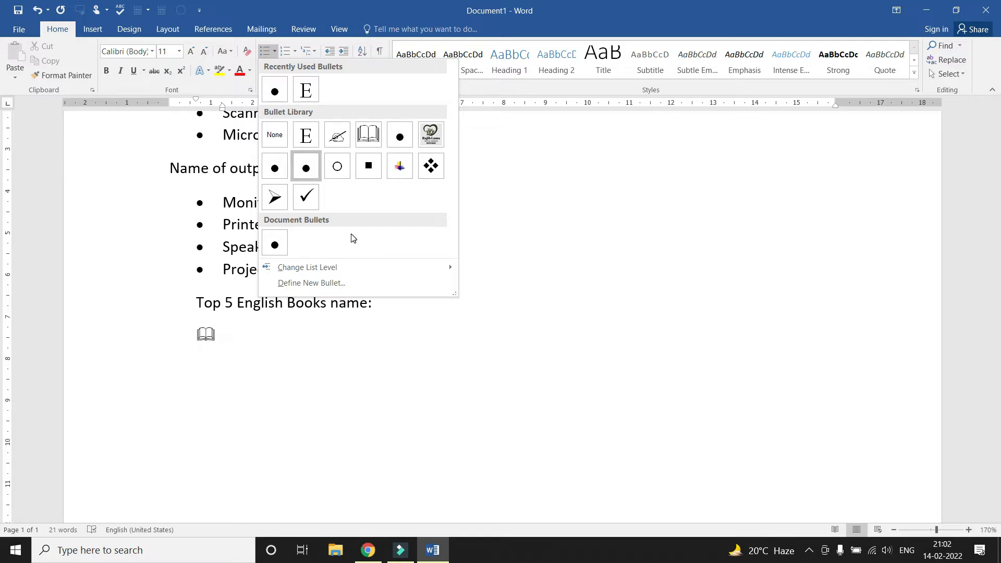
pyautogui.click(328, 284)
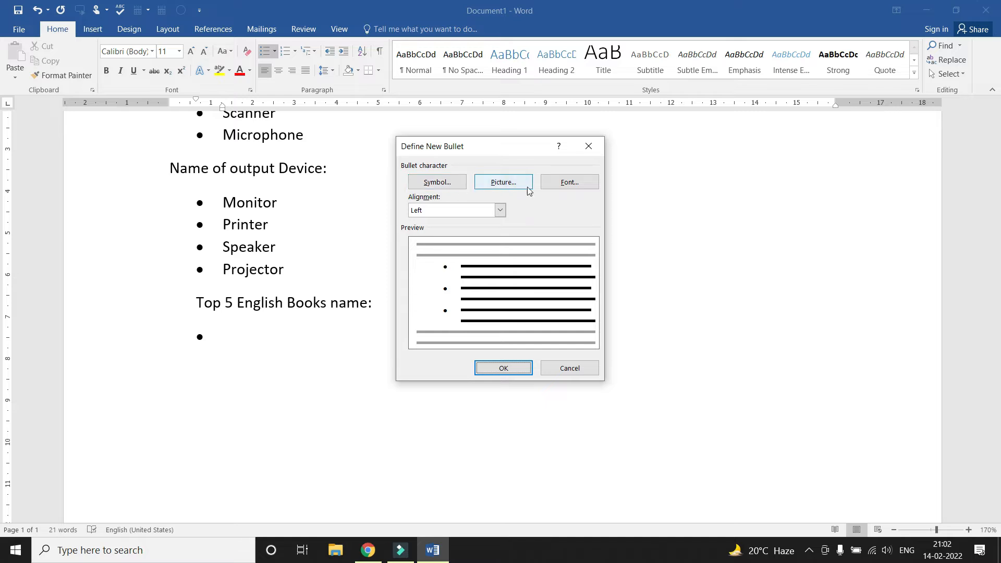
pyautogui.click(451, 182)
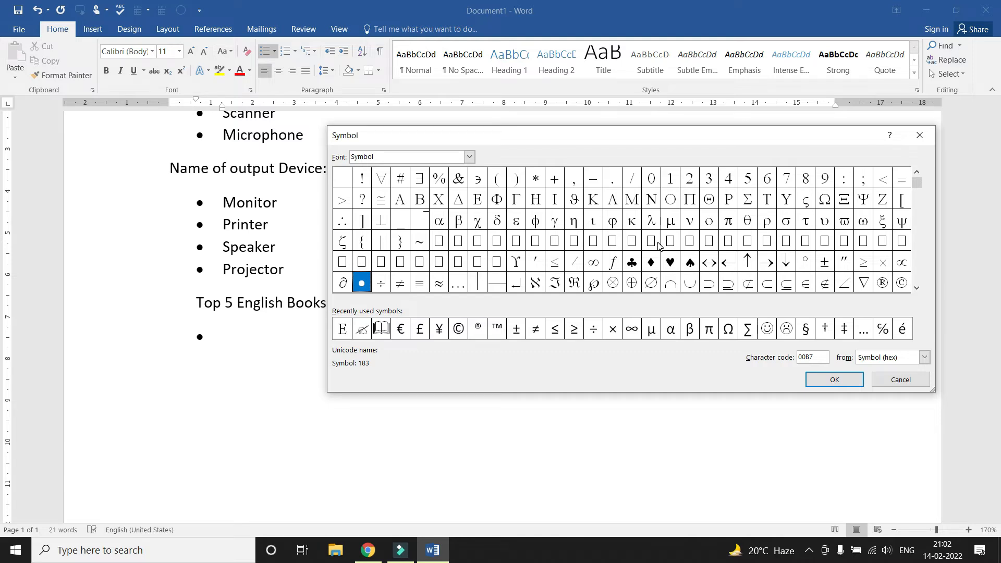
# Switch the Symbol dialog's font to Wingdings
pyautogui.click(469, 158)
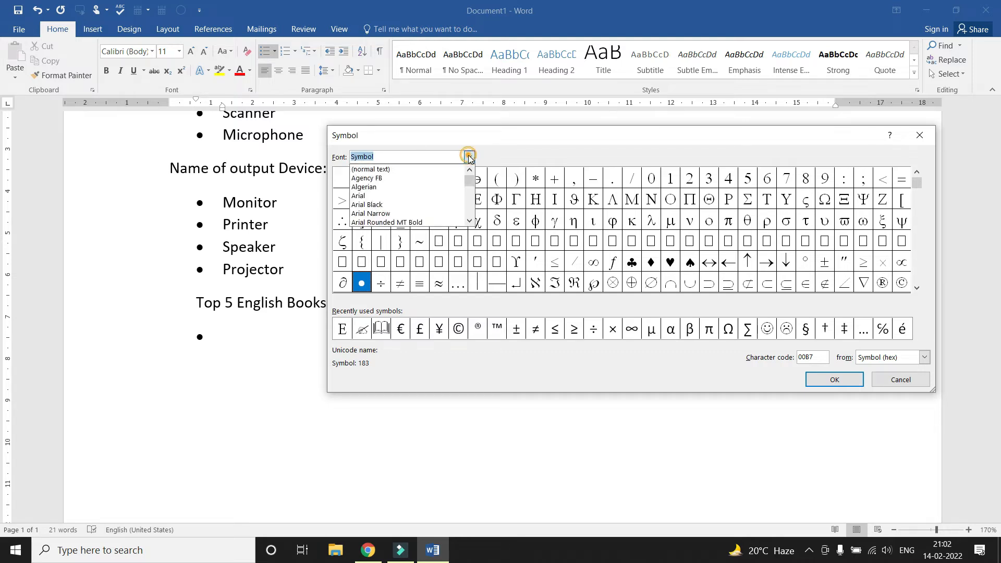
pyautogui.click(469, 222)
pyautogui.click(469, 222)
pyautogui.click(470, 222)
pyautogui.click(469, 222)
pyautogui.click(470, 222)
pyautogui.click(470, 222)
pyautogui.click(469, 222)
pyautogui.click(470, 222)
pyautogui.click(469, 222)
pyautogui.click(470, 222)
pyautogui.click(470, 222)
pyautogui.click(469, 222)
pyautogui.click(469, 222)
pyautogui.click(470, 222)
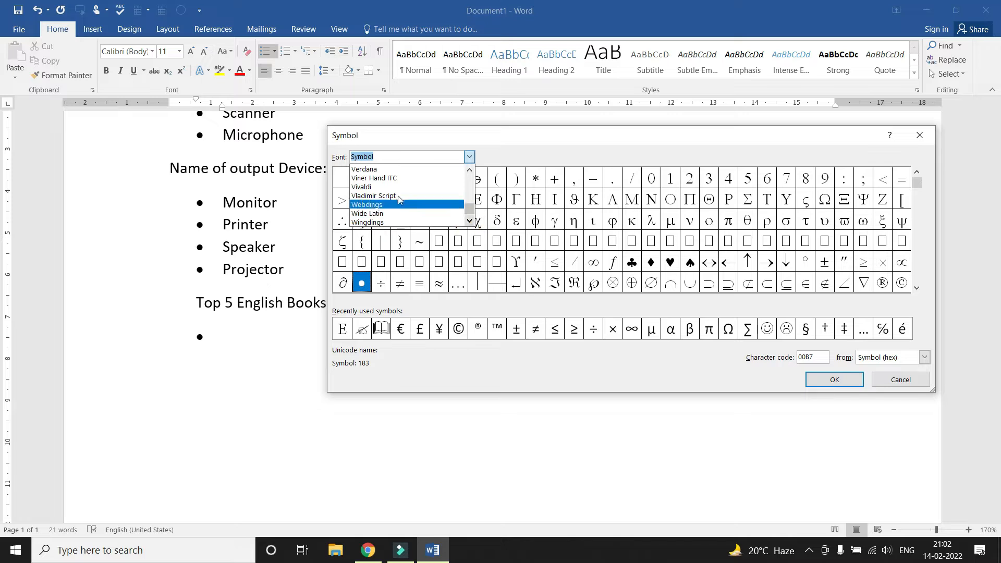
pyautogui.click(470, 222)
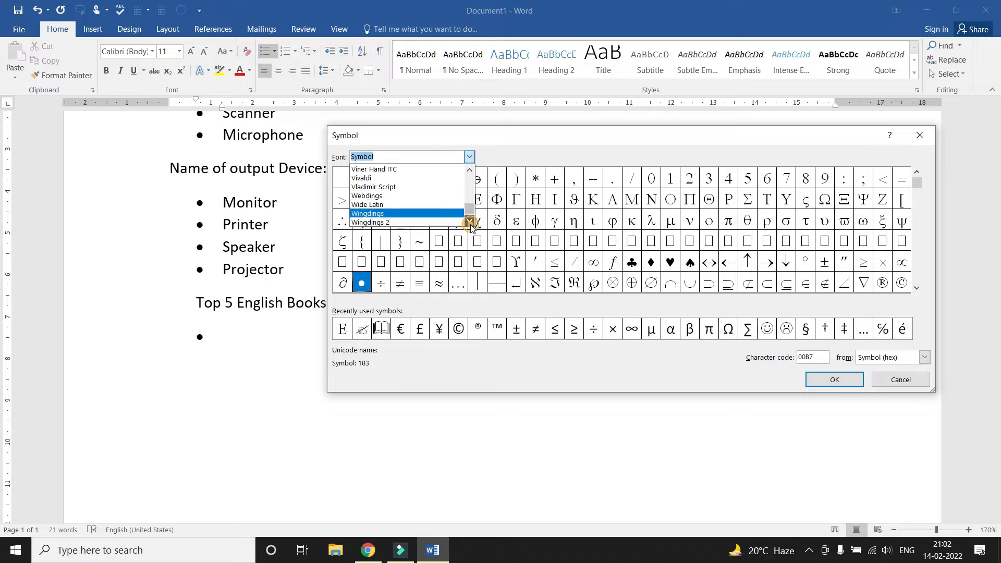
pyautogui.click(384, 214)
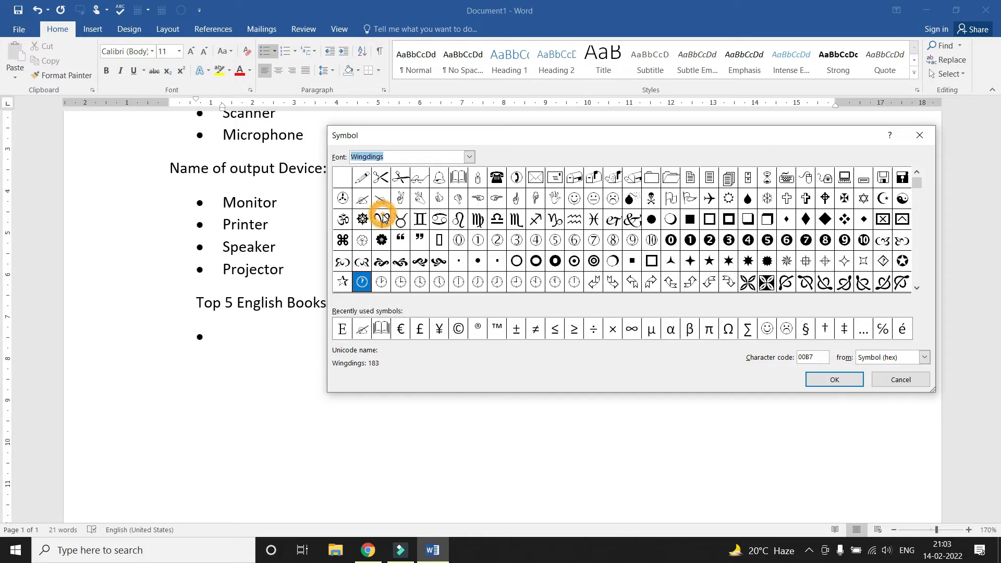
# Choose the open-book glyph as the bullet and confirm both dialogs
pyautogui.click(459, 177)
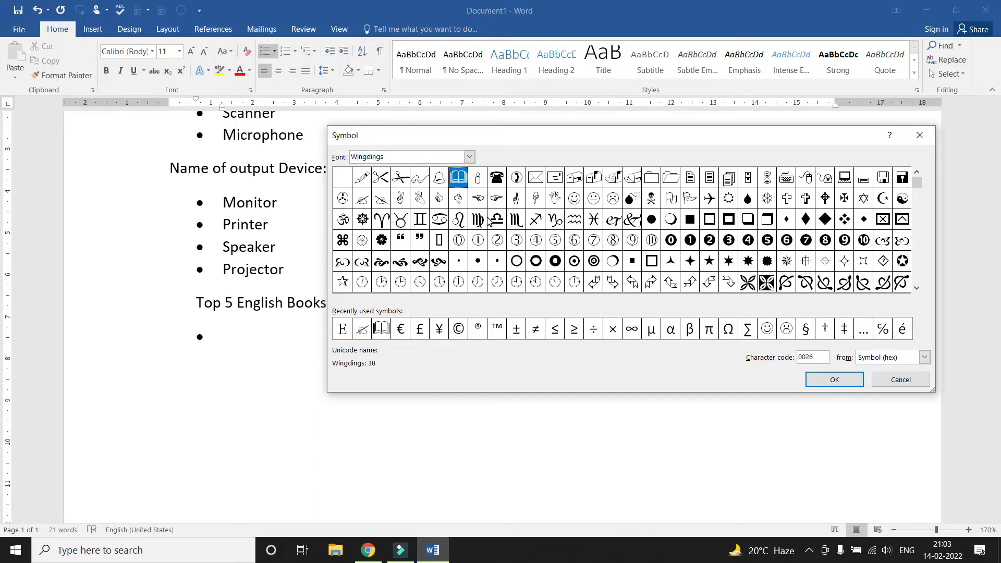
pyautogui.click(497, 179)
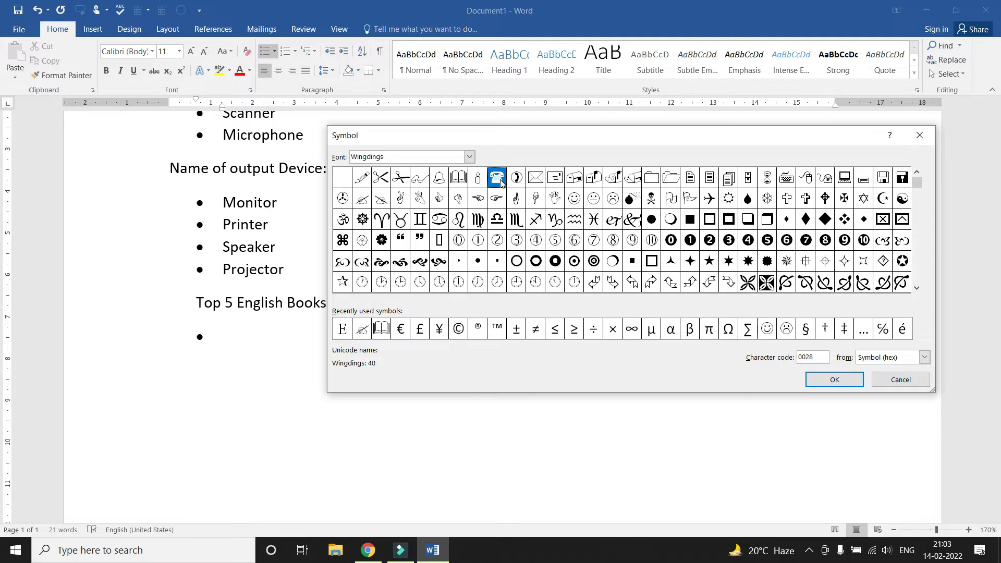
pyautogui.click(517, 179)
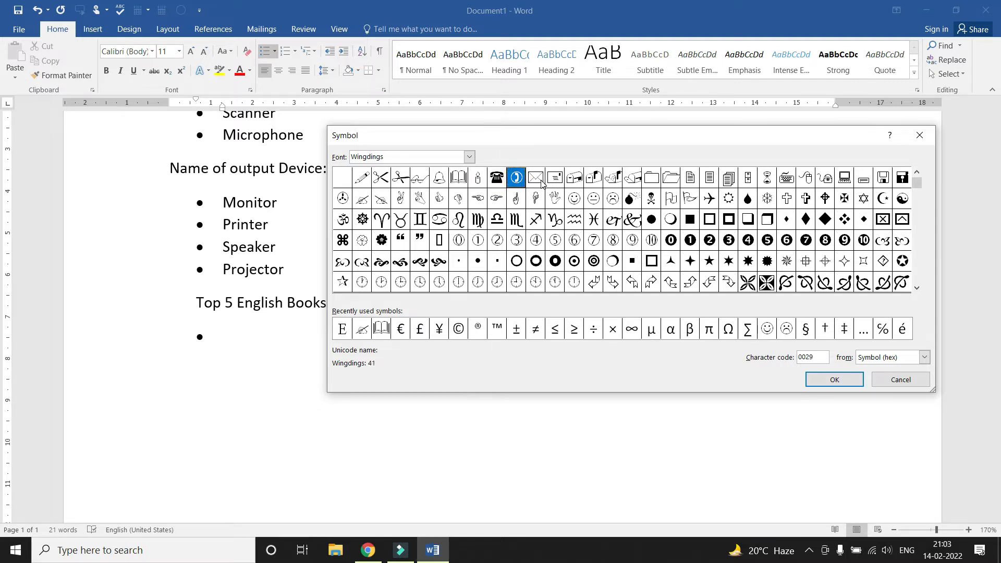
pyautogui.click(537, 180)
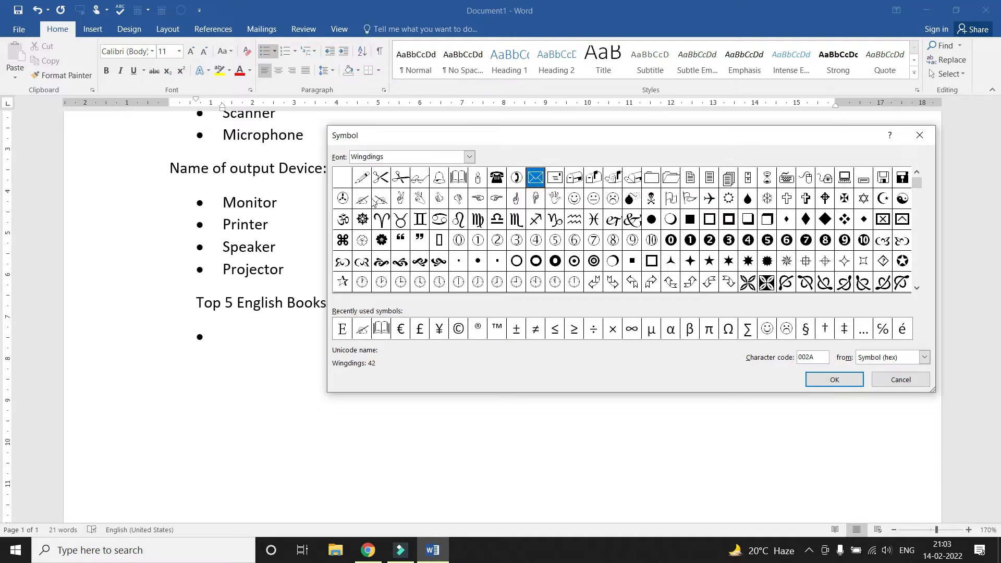
pyautogui.click(344, 223)
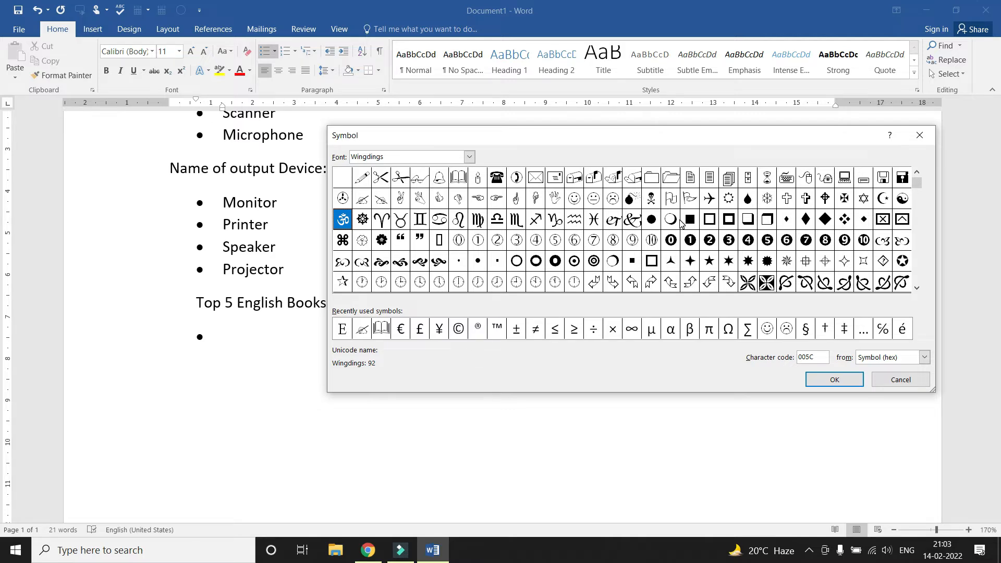
pyautogui.click(459, 178)
pyautogui.click(834, 379)
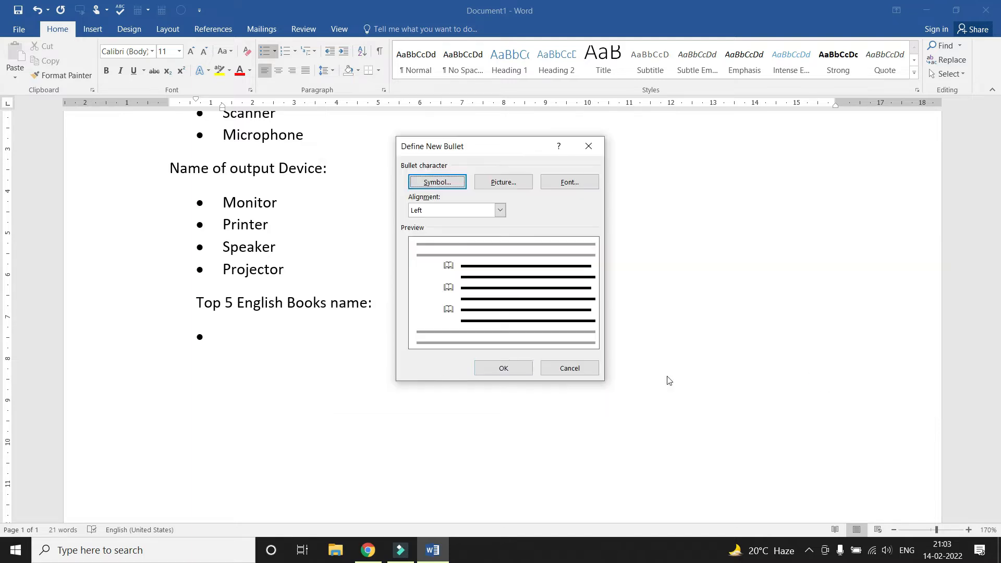
pyautogui.click(503, 368)
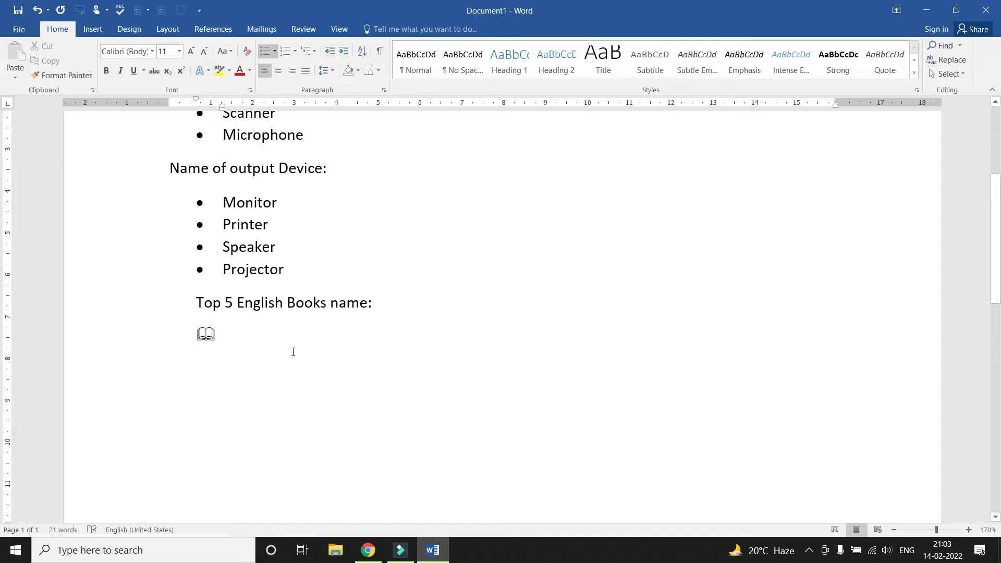
# Type the book titles Basic English, How to speak English and General English
pyautogui.write('Ba')
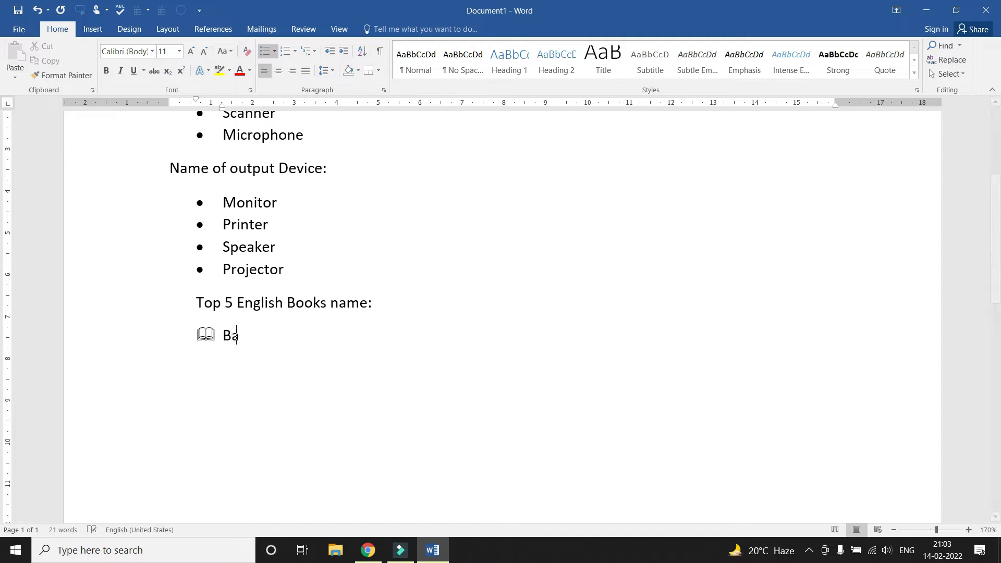
pyautogui.write('sic English')
pyautogui.press('Return')
pyautogui.write('Hos')
pyautogui.press('BackSpace')
pyautogui.write('w to speak english')
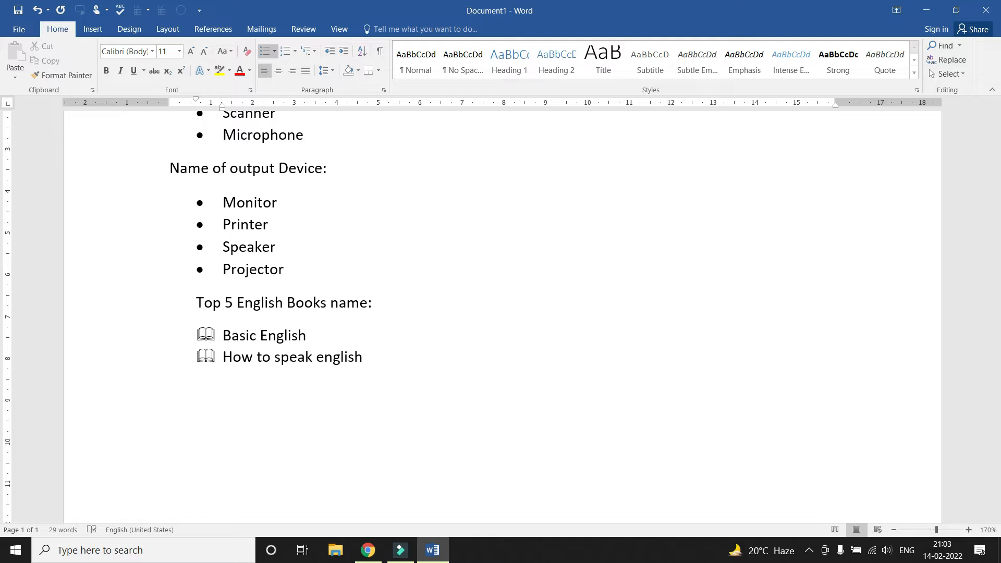
pyautogui.press('Return')
pyautogui.write('General ')
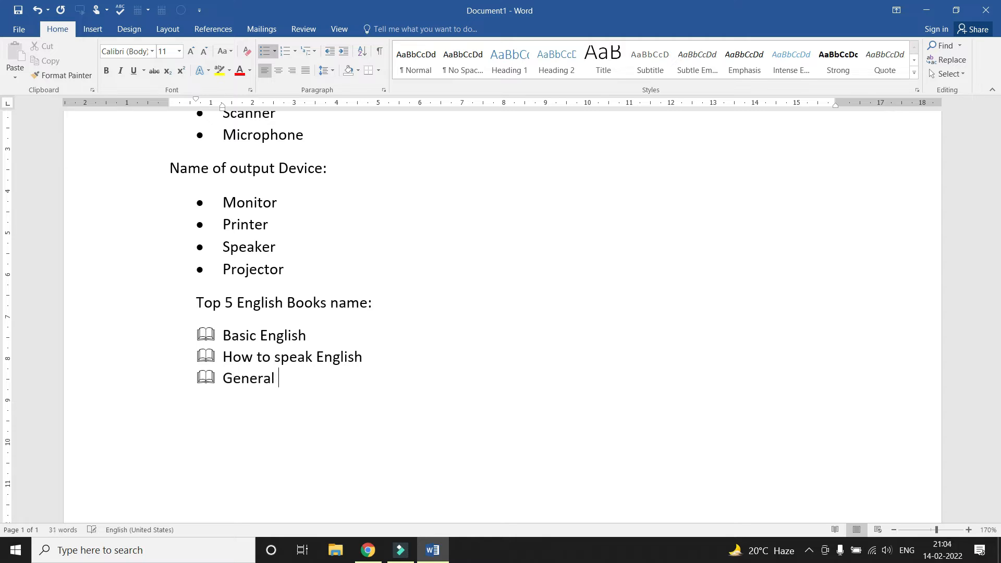
pyautogui.write('English')
pyautogui.press('Return')
pyautogui.press('Return')
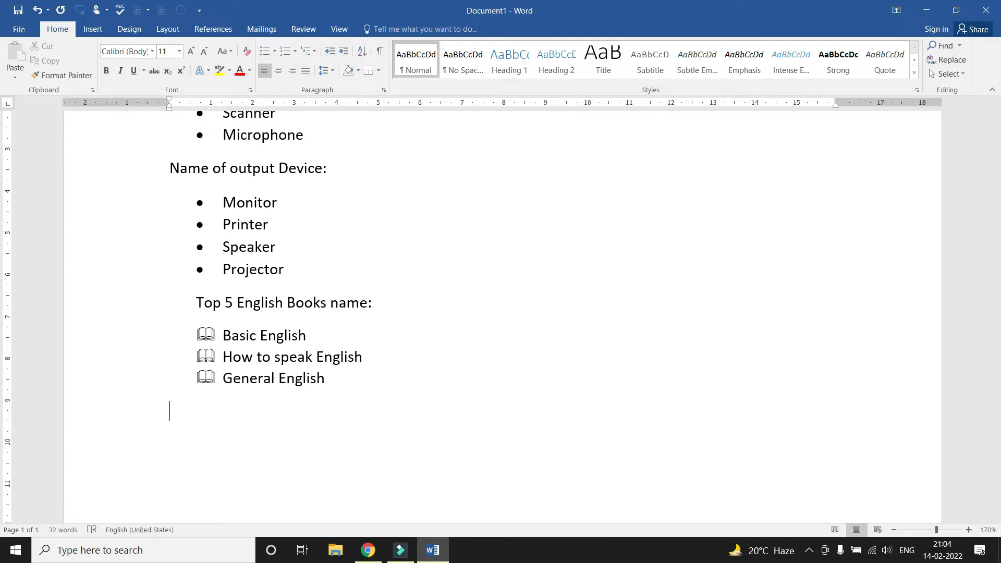
# Scroll through the document to review the lists and return to the top
pyautogui.scroll(2, 290, 351)
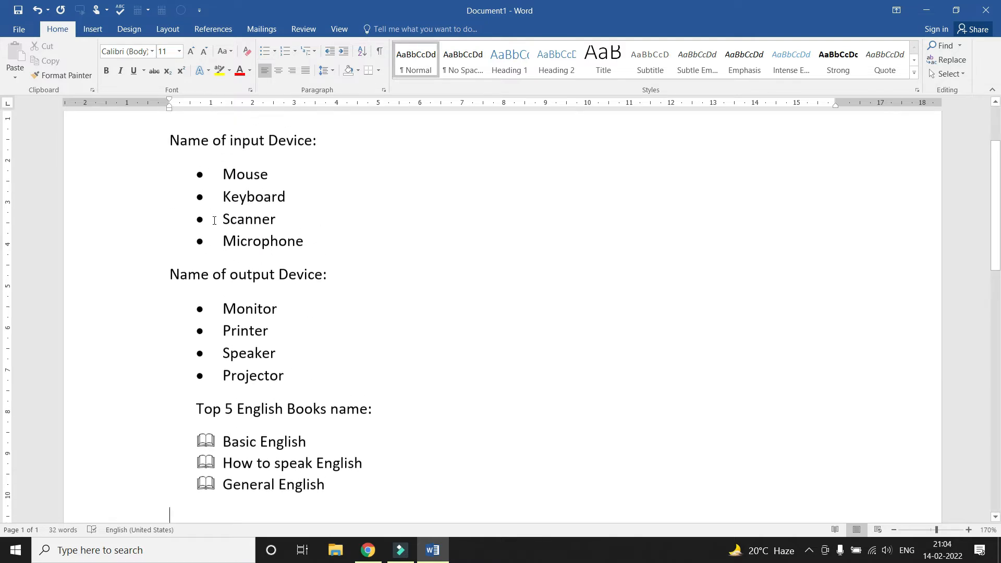
pyautogui.scroll(-3, 214, 221)
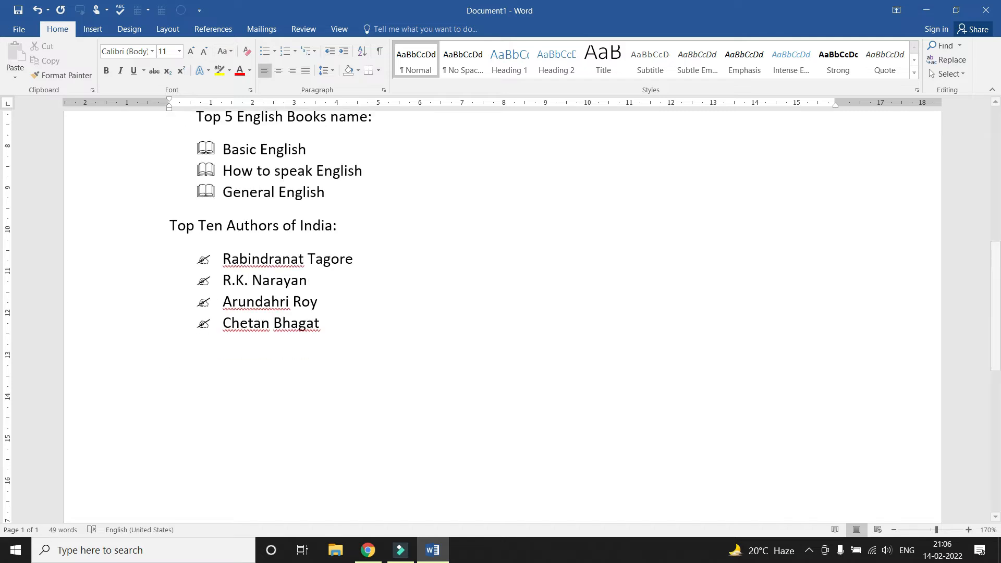
pyautogui.scroll(-2, 306, 291)
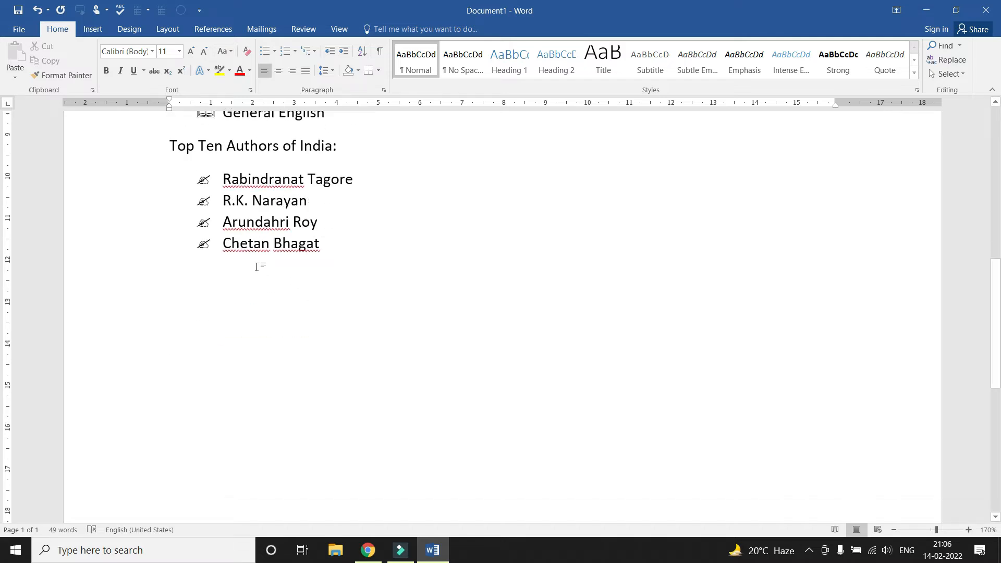
pyautogui.scroll(1, 216, 267)
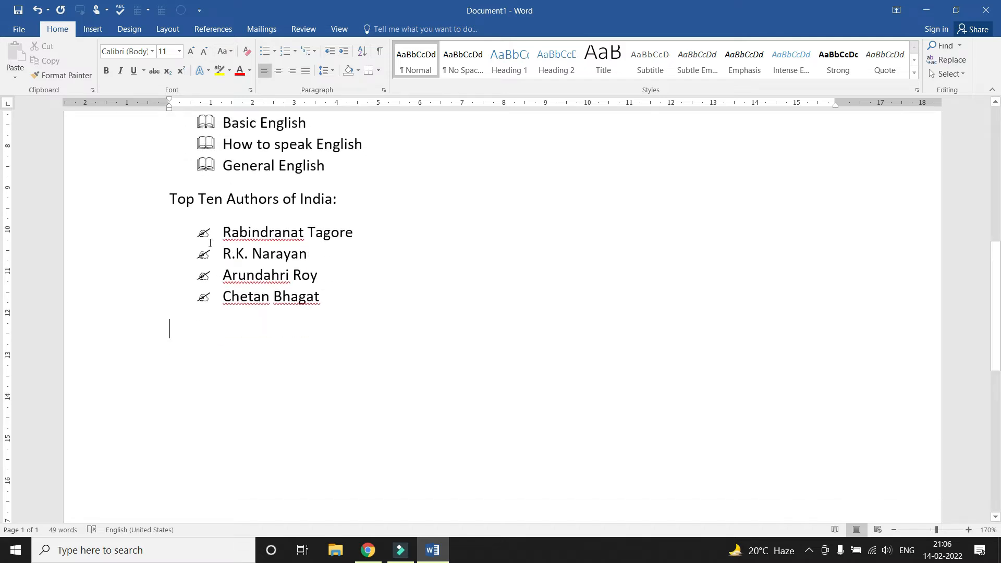
pyautogui.scroll(1, 210, 243)
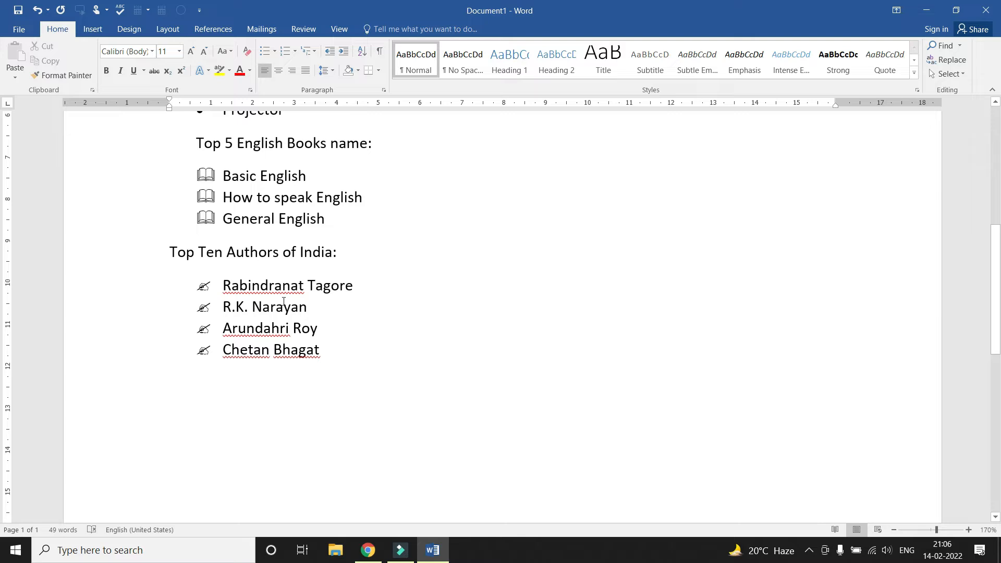
pyautogui.scroll(5, 283, 301)
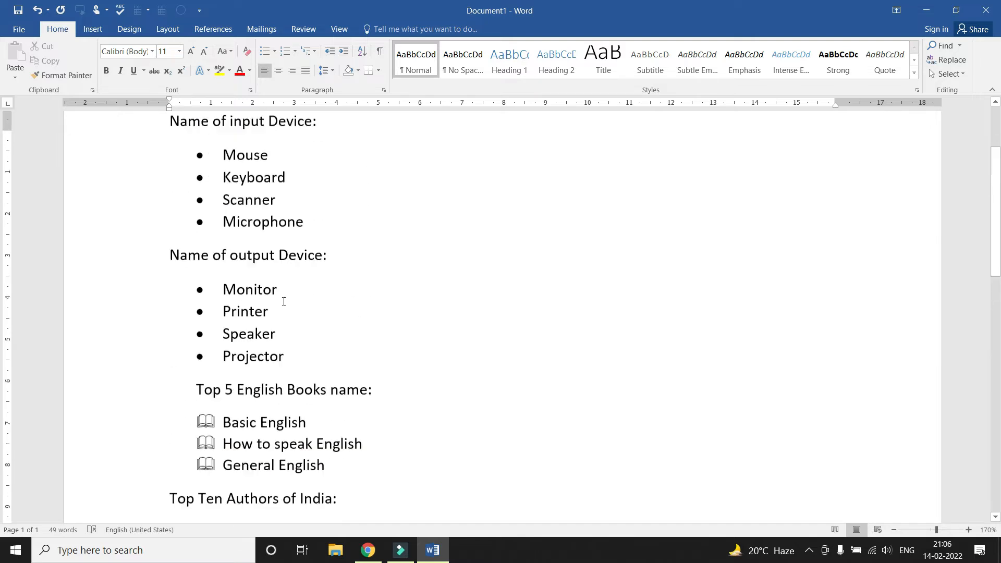
pyautogui.scroll(-5, 308, 286)
pyautogui.scroll(7, 309, 284)
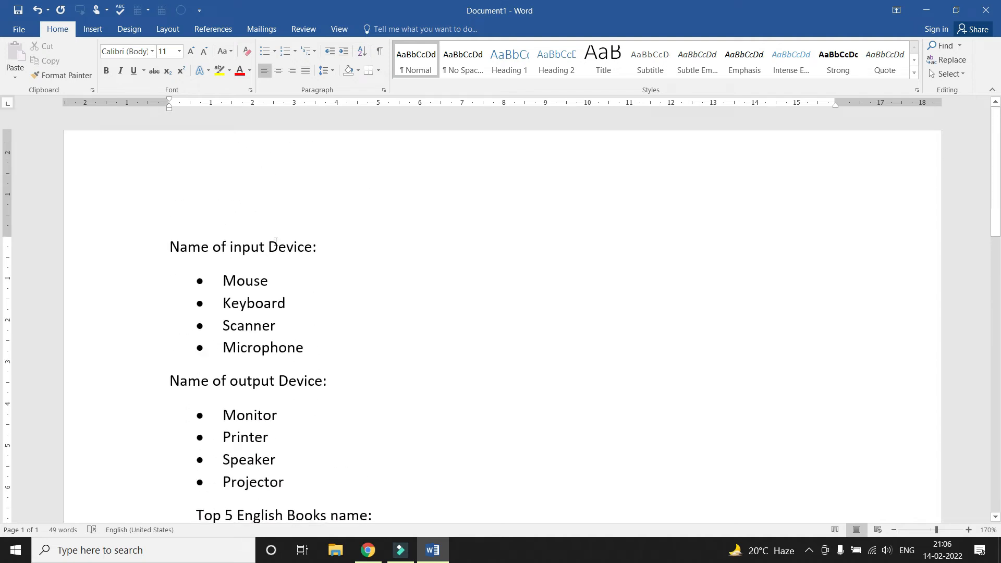
# Make the 'Name of input Device:' heading bold and underlined
pyautogui.moveTo(170, 244); pyautogui.dragTo(328, 248)
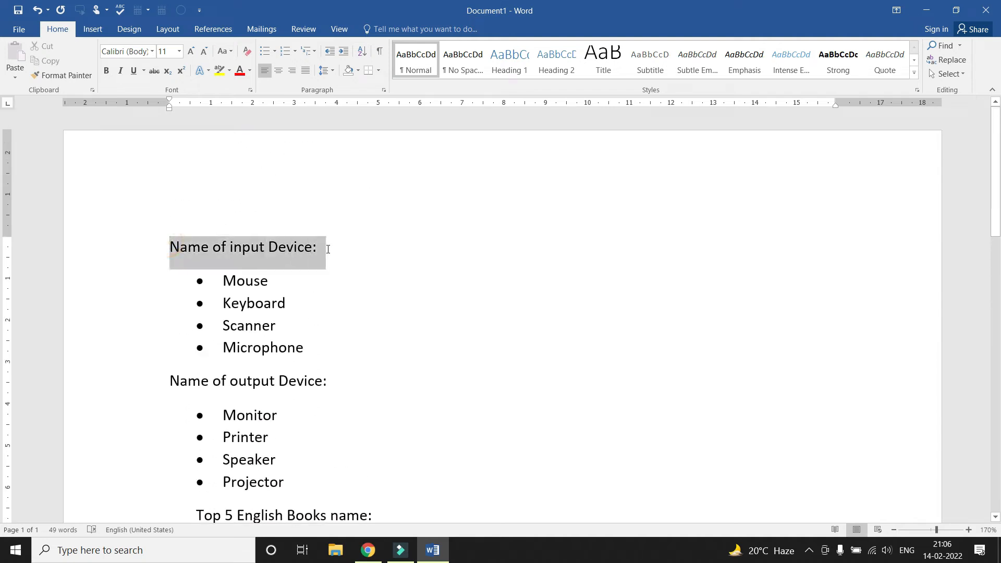
pyautogui.click(106, 70)
pyautogui.click(134, 70)
pyautogui.scroll(-1, 447, 256)
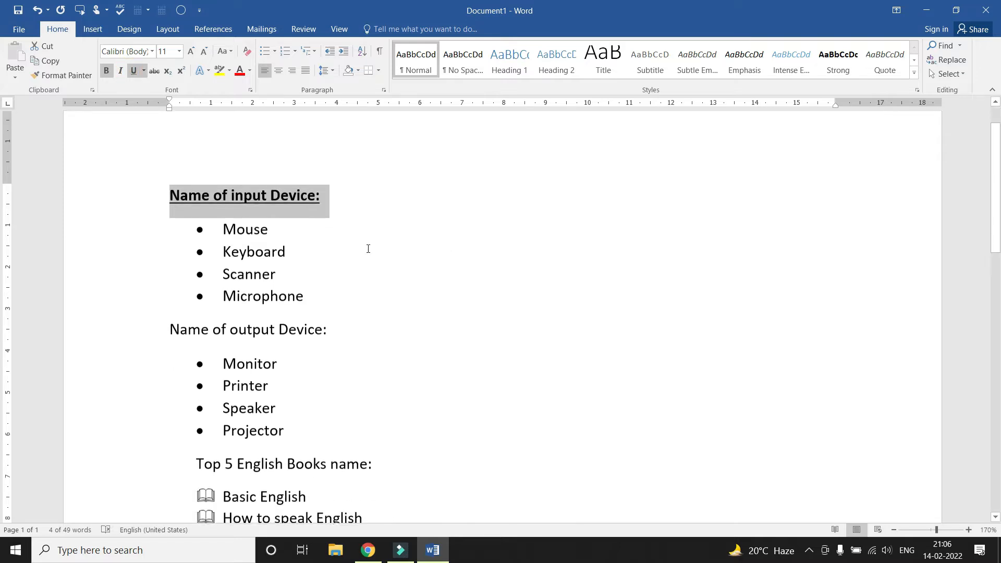
pyautogui.click(334, 250)
# Move the 'Top 5 English Books name:' heading back to the left margin
pyautogui.moveTo(171, 193); pyautogui.dragTo(319, 196)
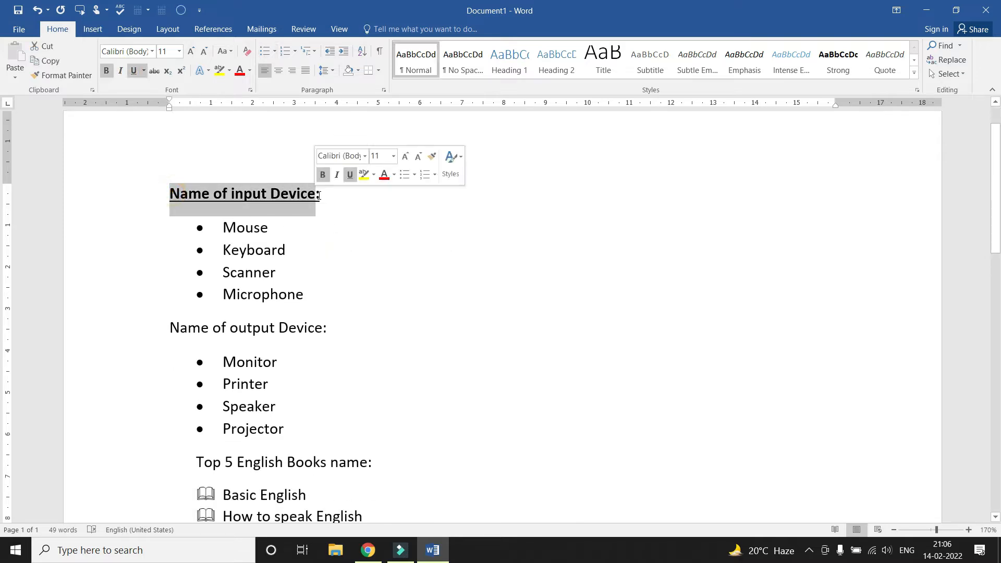
pyautogui.scroll(-2, 273, 234)
pyautogui.scroll(-2, 273, 234)
pyautogui.click(254, 249)
pyautogui.click(196, 248)
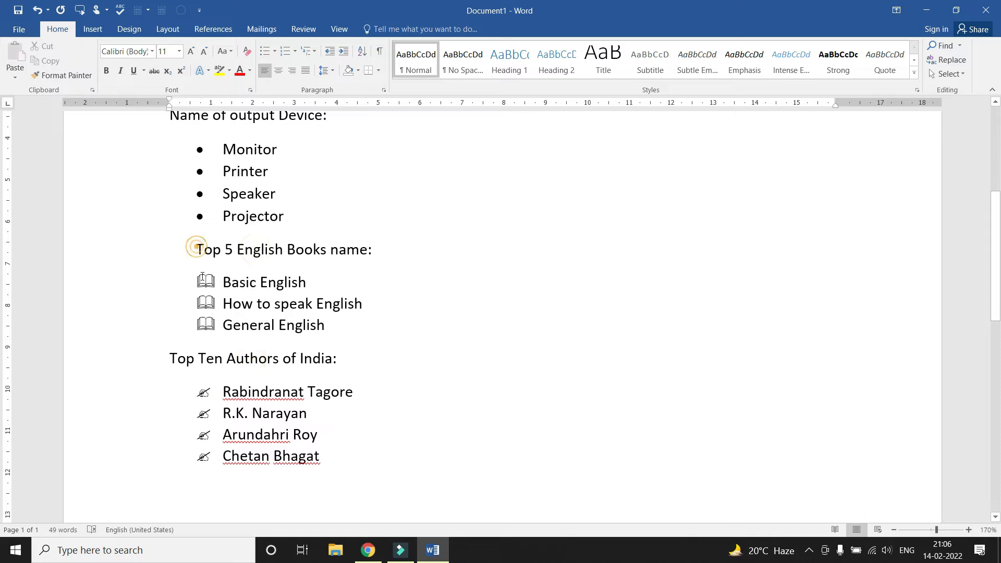
pyautogui.press('BackSpace')
pyautogui.scroll(3, 219, 298)
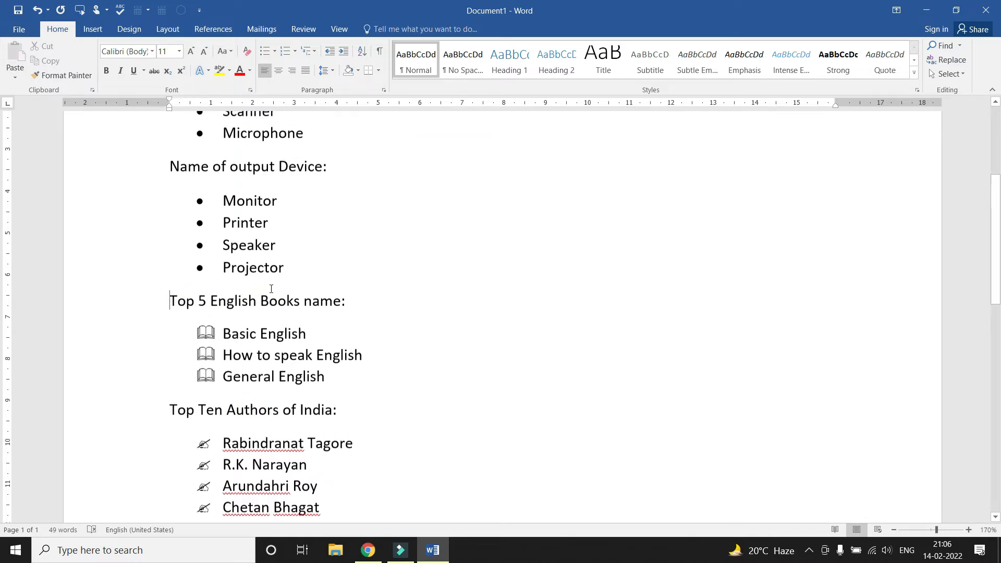
# Make the 'Name of output Device:' heading bold and underlined
pyautogui.click(223, 268)
pyautogui.scroll(-3, 223, 268)
pyautogui.click(223, 251)
pyautogui.click(223, 353)
pyautogui.scroll(5, 241, 280)
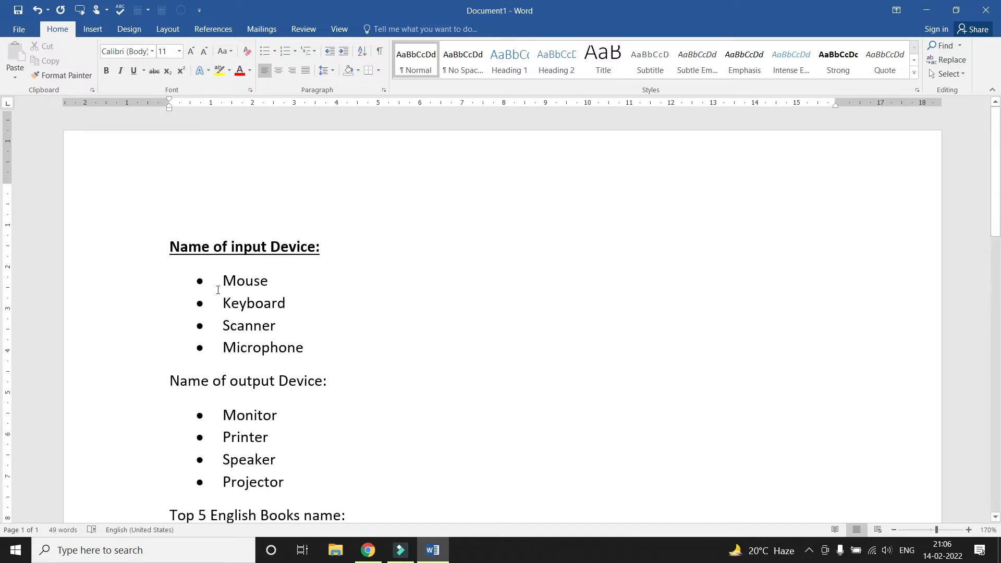
pyautogui.scroll(-1, 167, 281)
pyautogui.moveTo(166, 273); pyautogui.dragTo(340, 275)
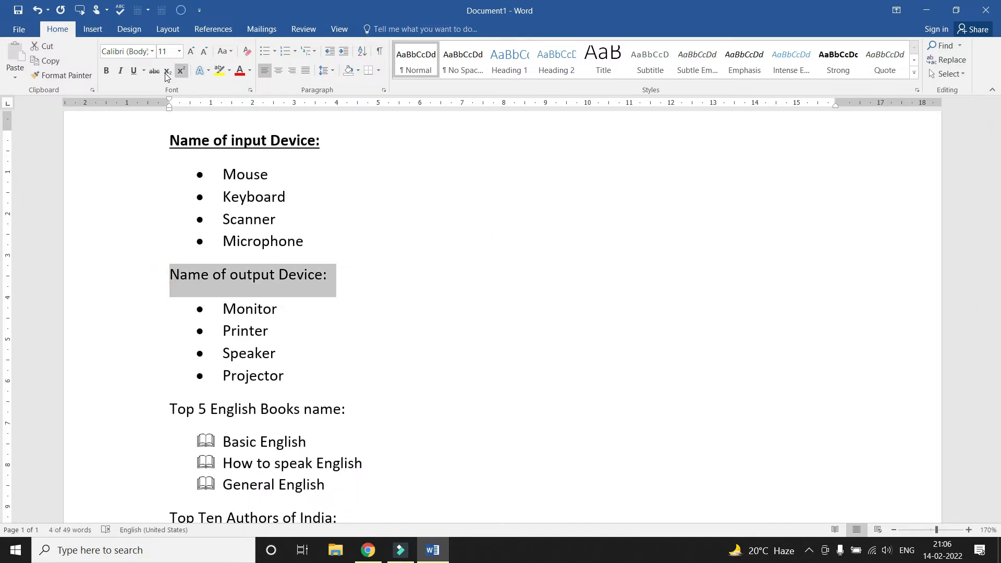
pyautogui.click(106, 70)
pyautogui.click(134, 70)
pyautogui.scroll(-1, 268, 245)
pyautogui.scroll(-1, 268, 245)
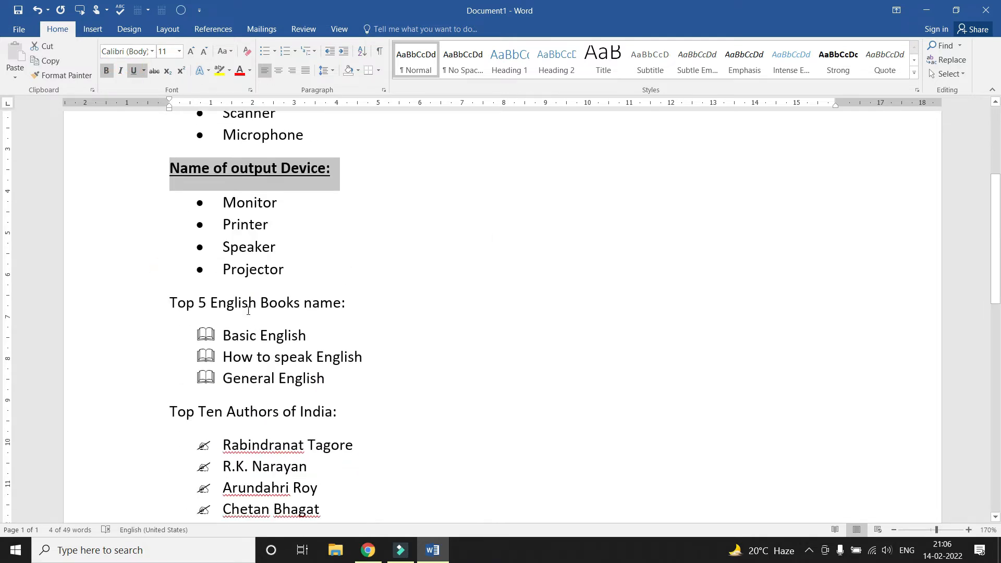
pyautogui.click(251, 299)
pyautogui.scroll(-2, 250, 299)
pyautogui.scroll(5, 280, 368)
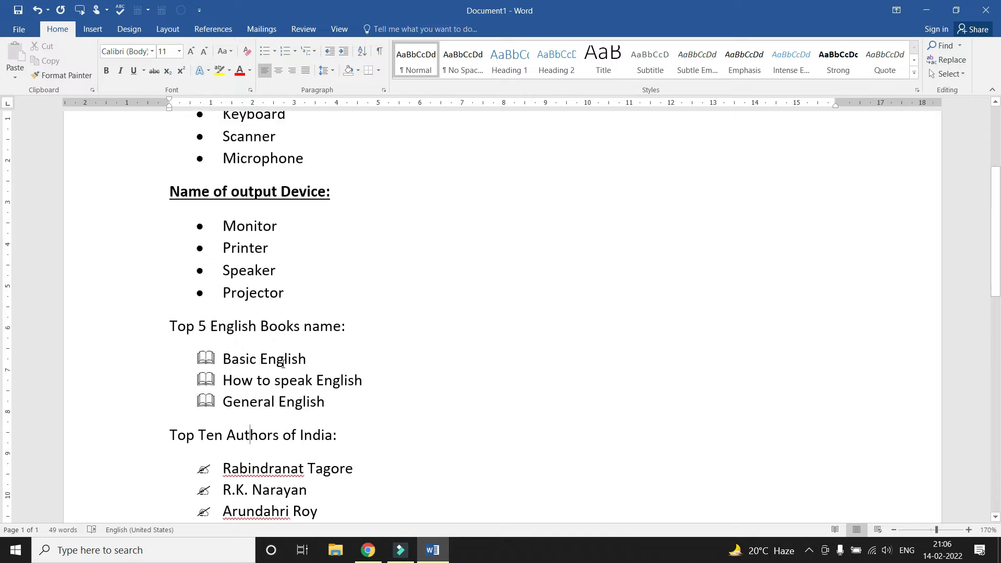
# Undo the output heading's underline, leaving it bold, then select the input heading
pyautogui.hotkey('ctrl', 'z')
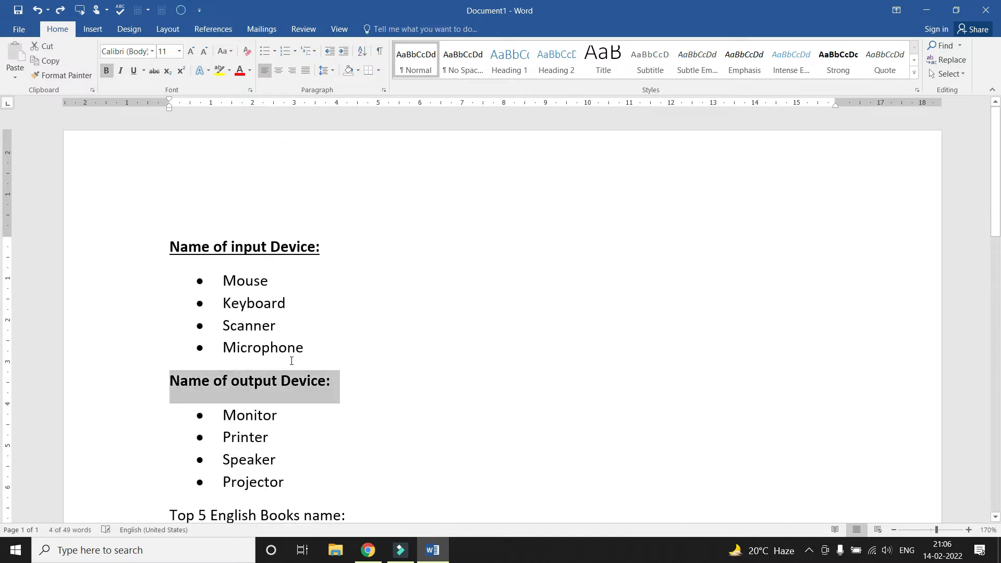
pyautogui.click(286, 303)
pyautogui.click(77, 79)
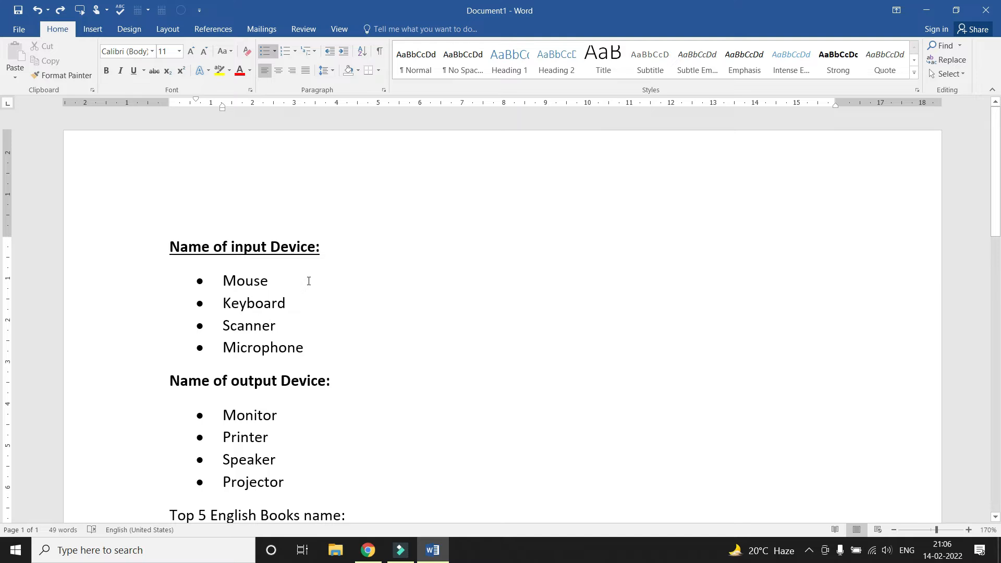
pyautogui.moveTo(168, 246); pyautogui.dragTo(322, 245)
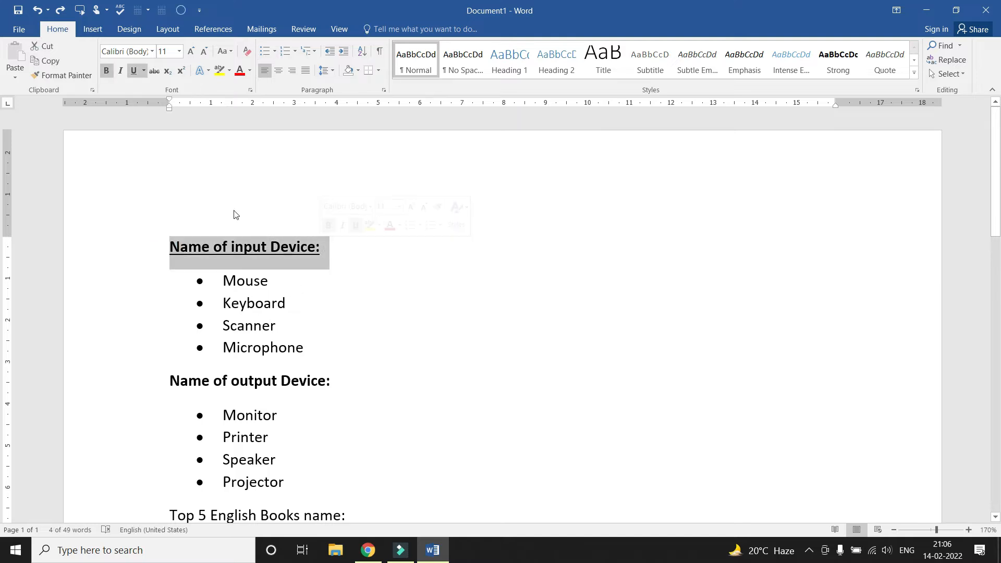
# Format-paint the bold underlined heading style onto the output, books and authors headings
pyautogui.click(71, 76)
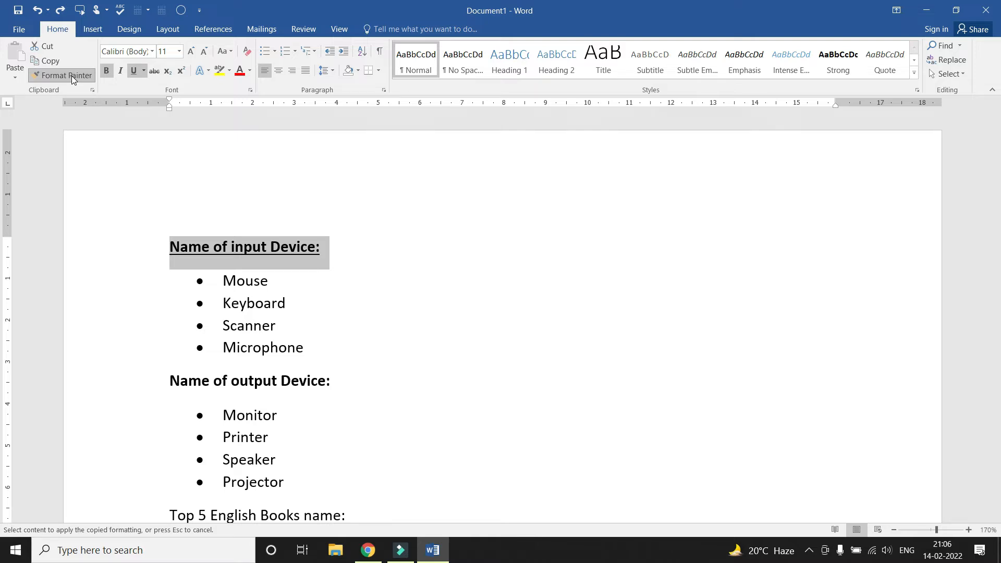
pyautogui.scroll(-2, 344, 174)
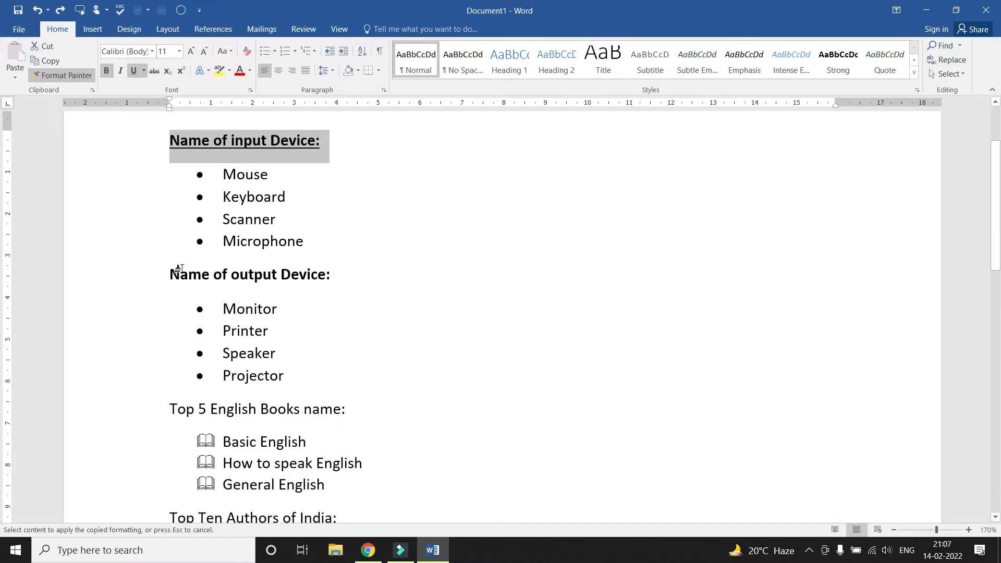
pyautogui.moveTo(170, 269); pyautogui.dragTo(340, 276)
pyautogui.scroll(-2, 360, 270)
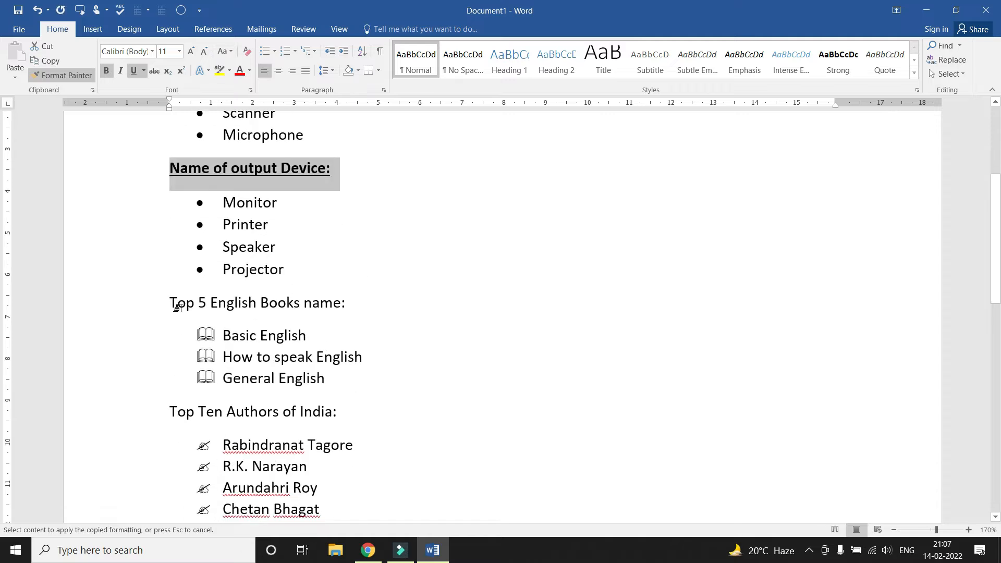
pyautogui.moveTo(169, 301)
pyautogui.mouseDown()
pyautogui.moveTo(339, 304)
pyautogui.moveTo(352, 312)
pyautogui.mouseUp()
pyautogui.scroll(-3, 351, 313)
pyautogui.moveTo(169, 252); pyautogui.dragTo(349, 254)
pyautogui.scroll(4, 388, 262)
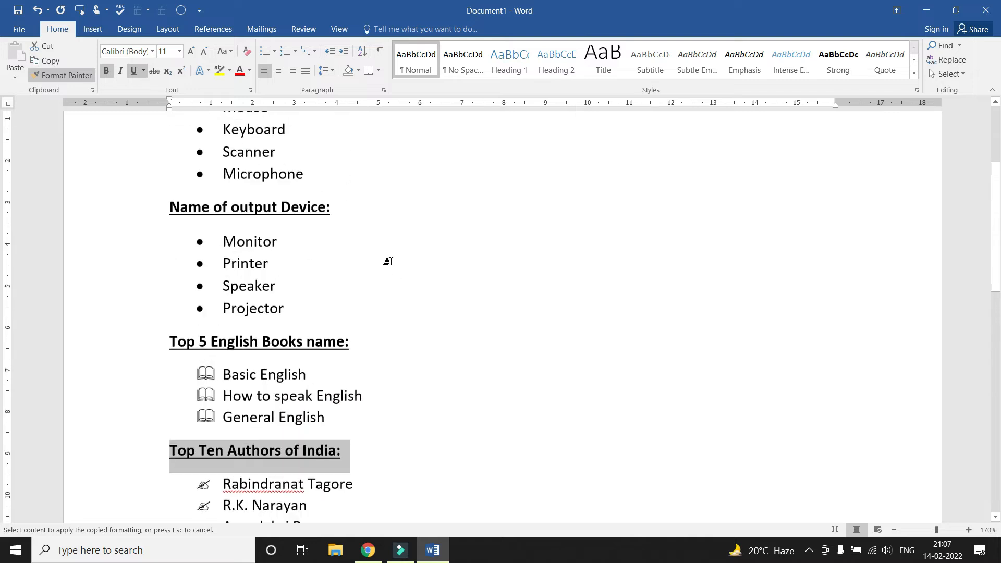
pyautogui.scroll(3, 387, 261)
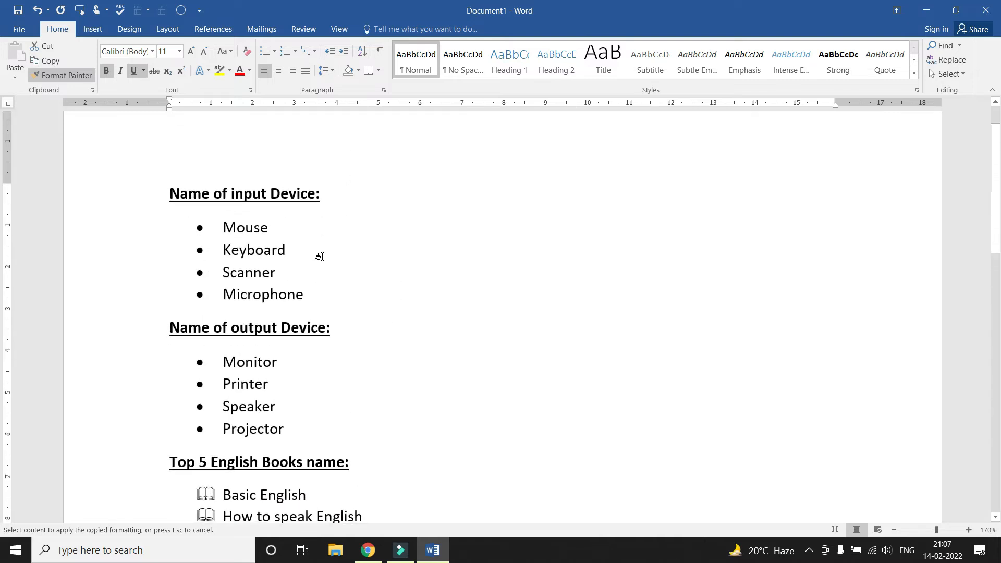
pyautogui.press('Escape')
# Place the insertion point below the authors list
pyautogui.scroll(-6, 328, 255)
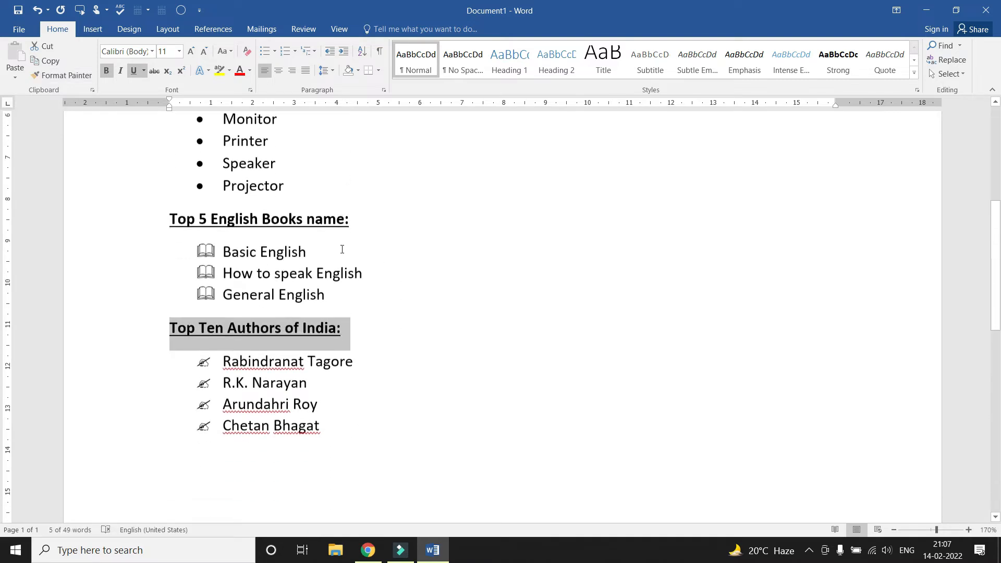
pyautogui.scroll(-3, 342, 249)
pyautogui.click(224, 337)
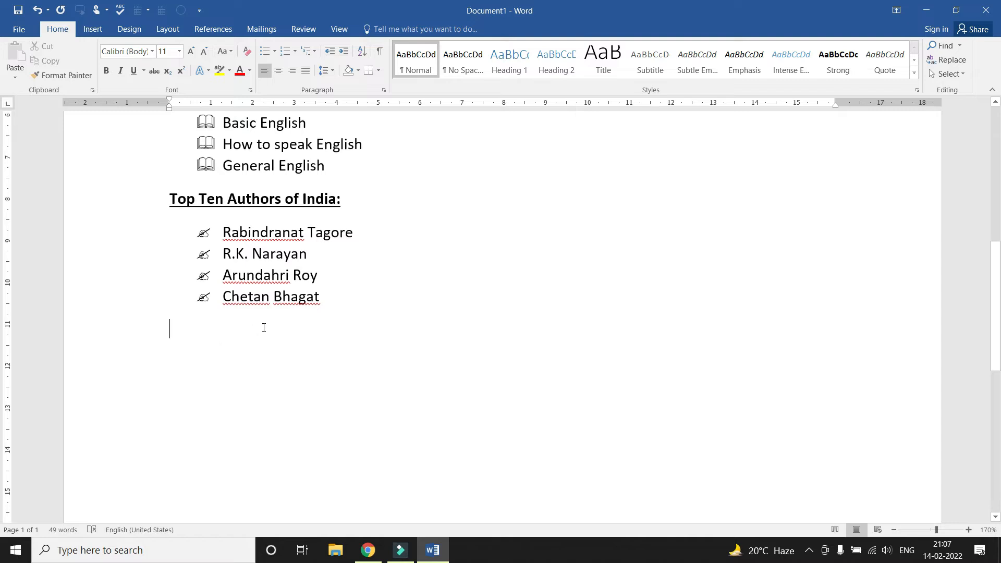
pyautogui.scroll(10, 263, 327)
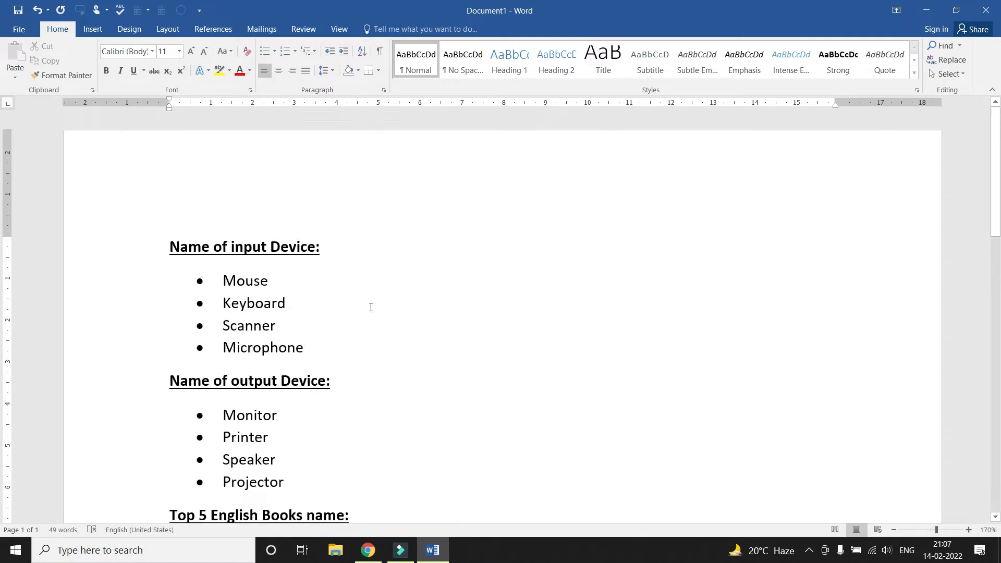
pyautogui.scroll(-10, 370, 307)
pyautogui.scroll(8, 370, 307)
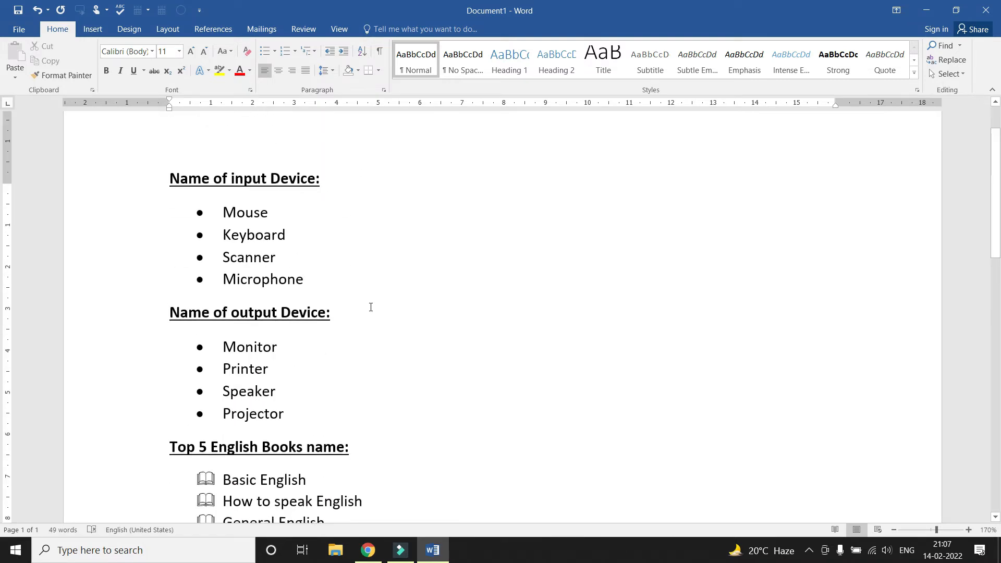
pyautogui.scroll(2, 370, 307)
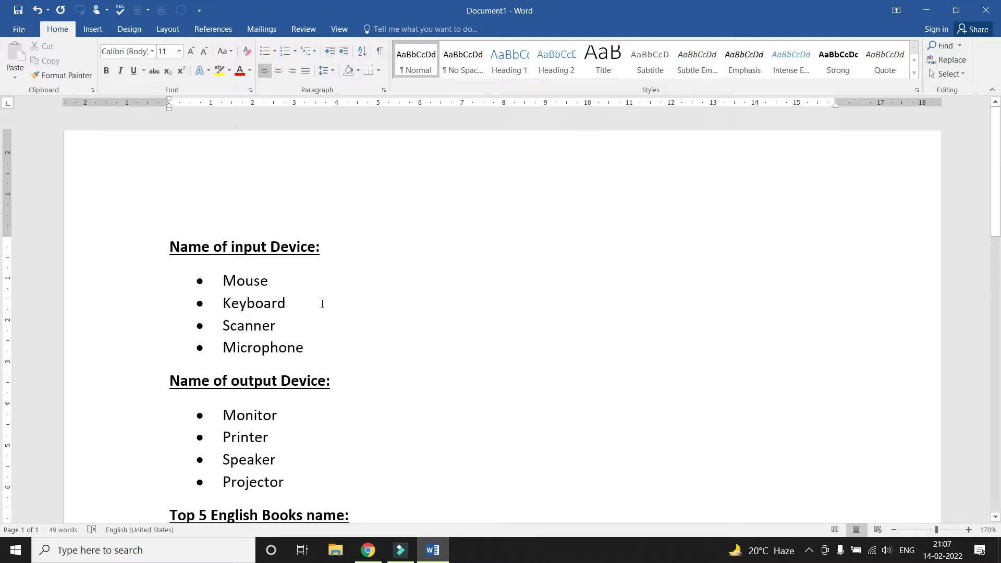
# Clear all the text and type 'name of input Devices:' with a new line below it
pyautogui.hotkey('ctrl', 'a')
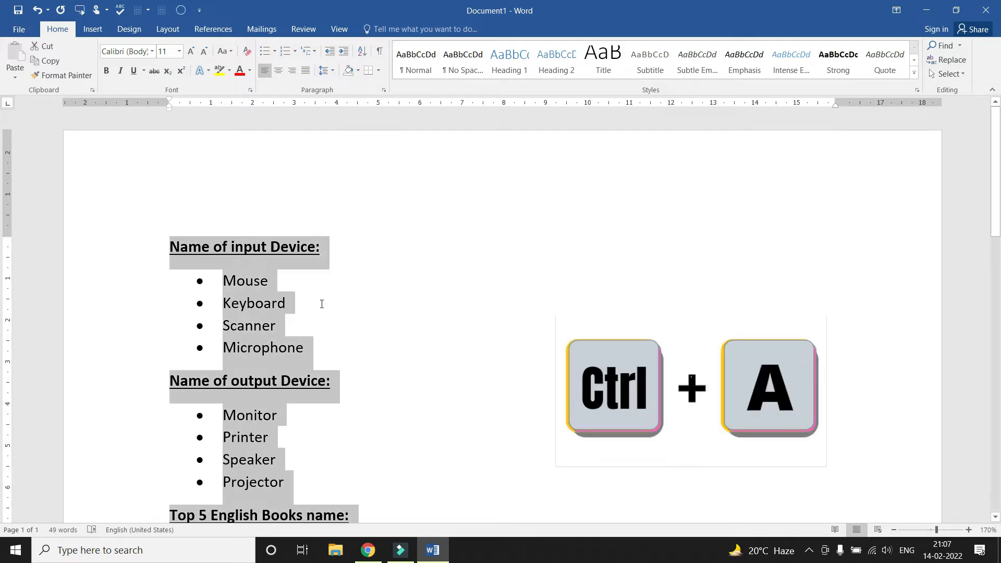
pyautogui.press('Delete')
pyautogui.write('name ')
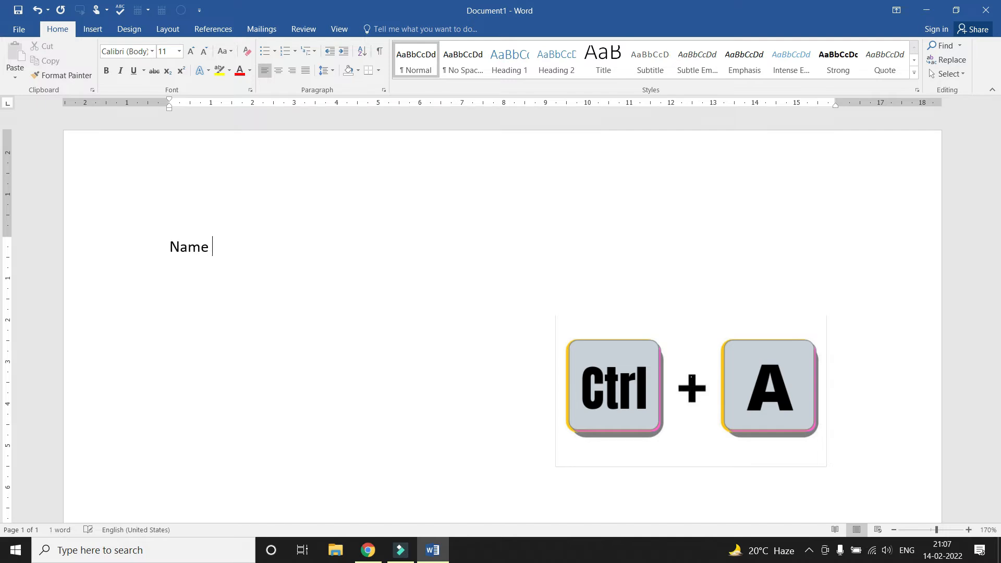
pyautogui.write('of input')
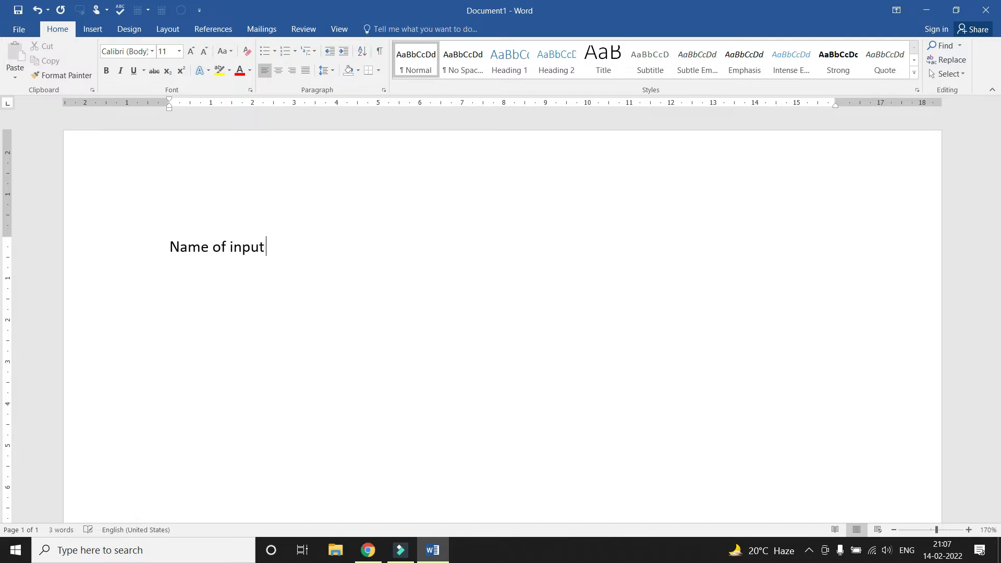
pyautogui.write(' Devices:')
pyautogui.press('Return')
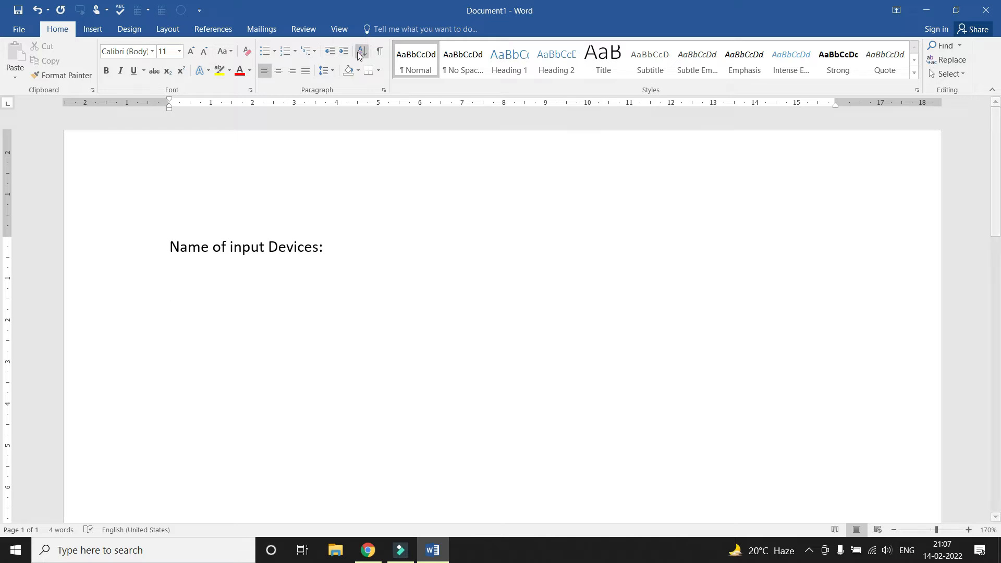
# Enter a numbered list of Mosue, keyboard, Scanner and Microphone, with an empty fifth item
pyautogui.click(285, 52)
pyautogui.write('Mosue')
pyautogui.press('Return')
pyautogui.write('keyboard')
pyautogui.press('Return')
pyautogui.write('Scanner')
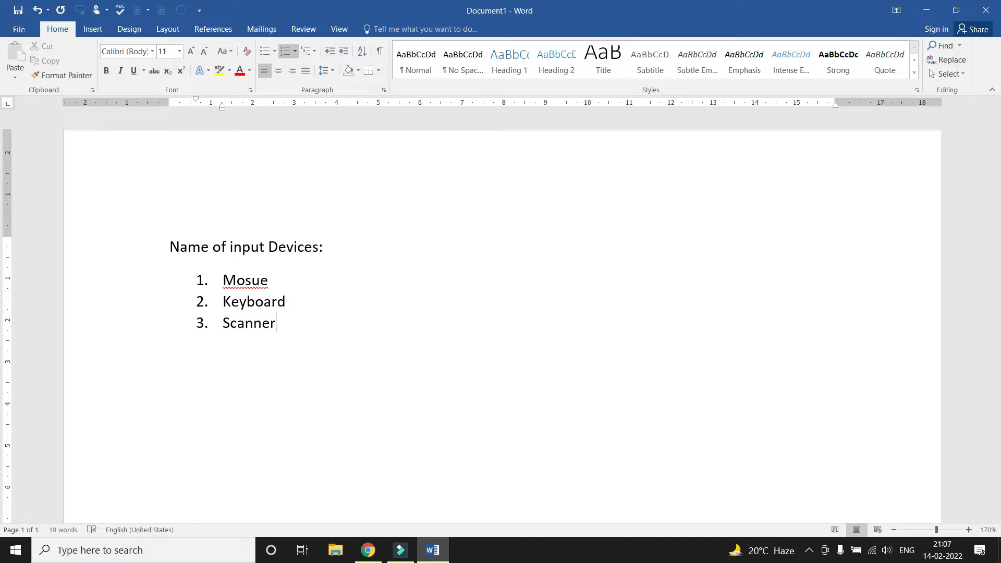
pyautogui.press('Return')
pyautogui.write('Microphone')
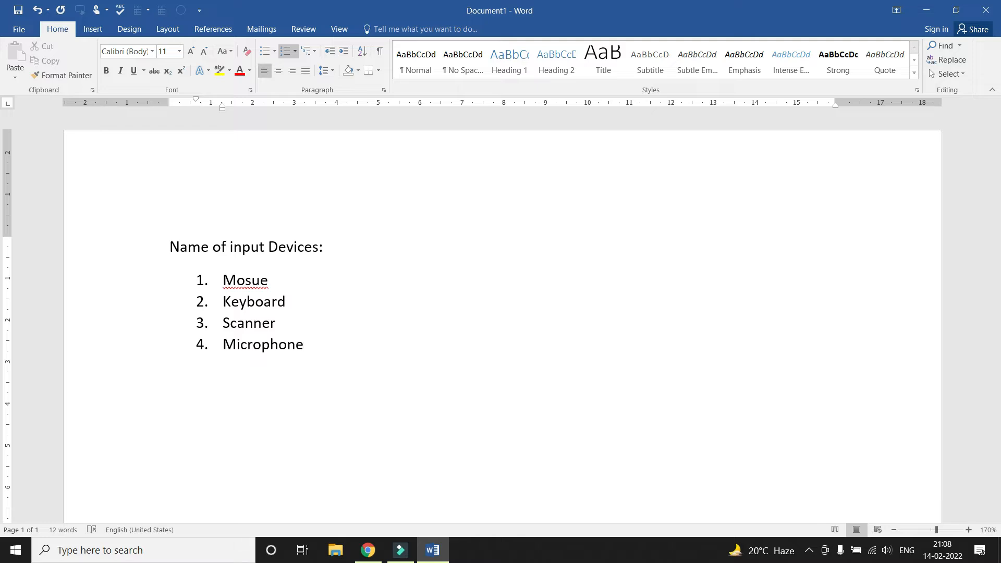
pyautogui.press('Return')
pyautogui.press('Return')
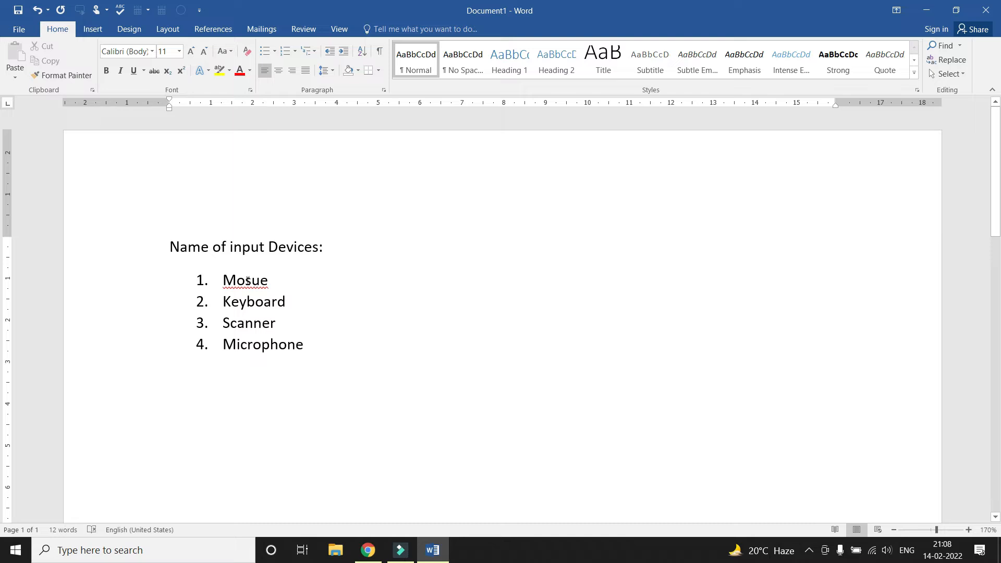
pyautogui.rightClick(247, 282)
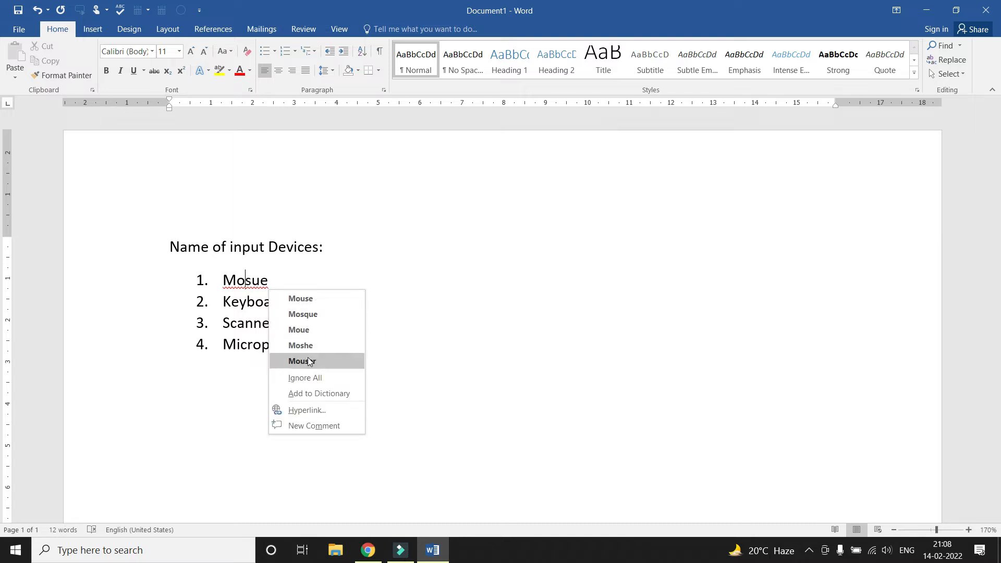
# Correct 'Mosue' to 'Mouse' and put the cursor on a line below the list
pyautogui.click(311, 303)
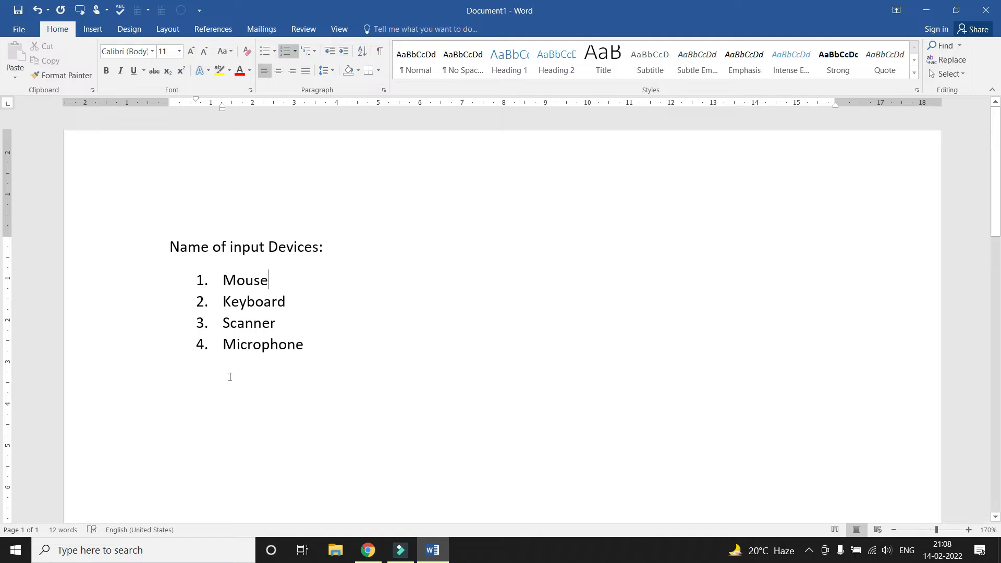
pyautogui.doubleClick(192, 380)
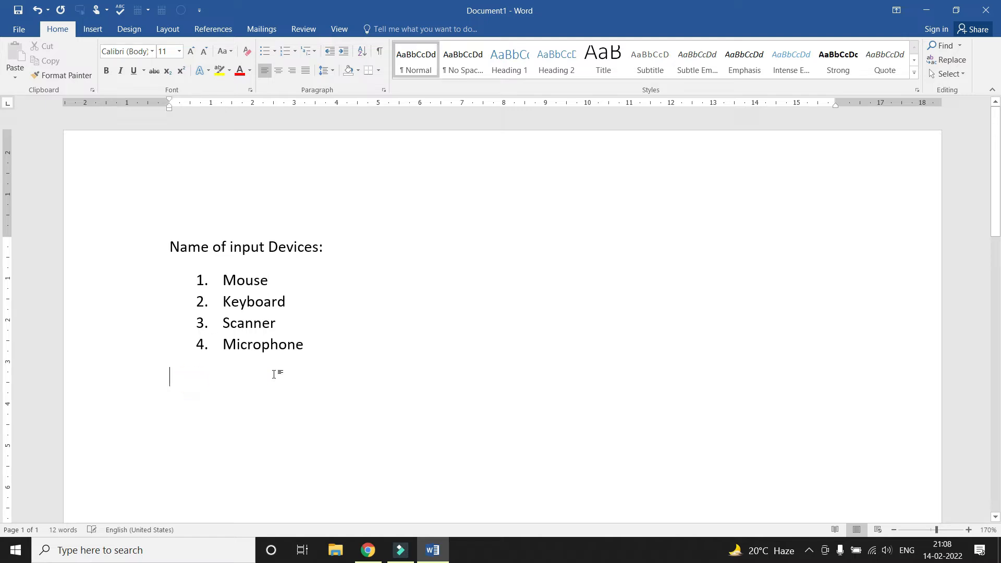
# Type the heading 'Name of output devices:' and start a new line
pyautogui.write('Name o')
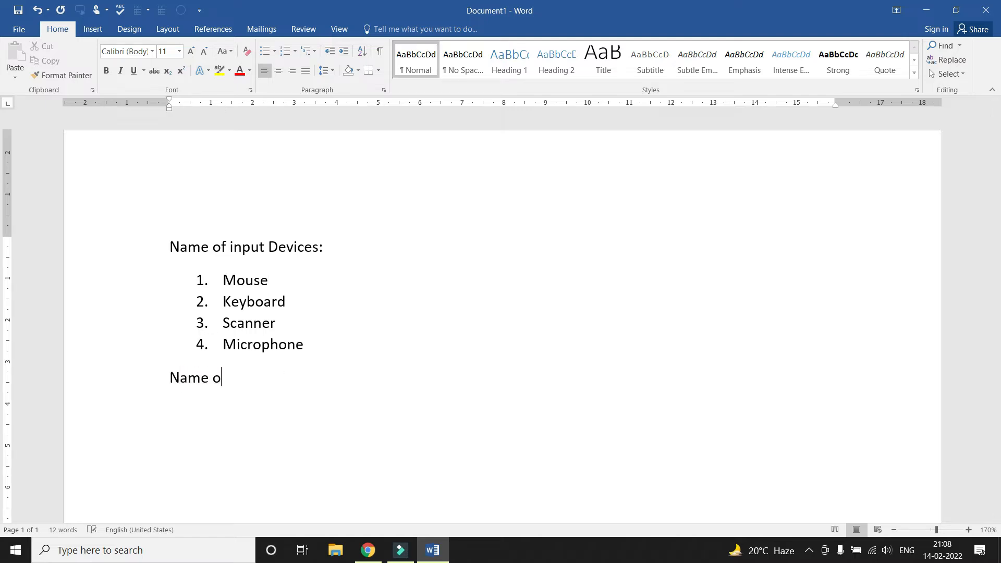
pyautogui.write('f output devices:')
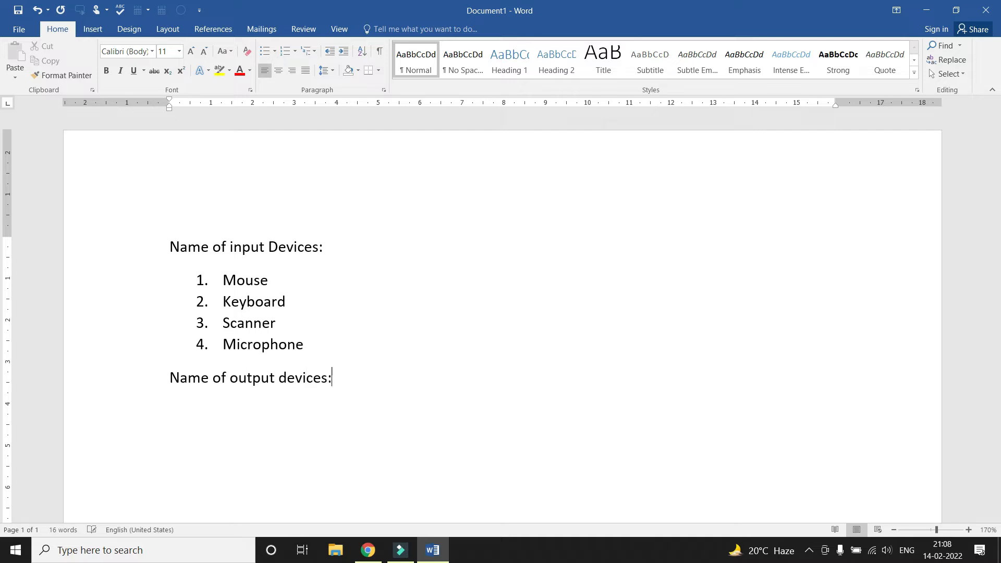
pyautogui.press('Return')
pyautogui.scroll(-1, 317, 310)
# Add an A. B. C. lettered list of Monitor, Printer and Speaker
pyautogui.click(284, 51)
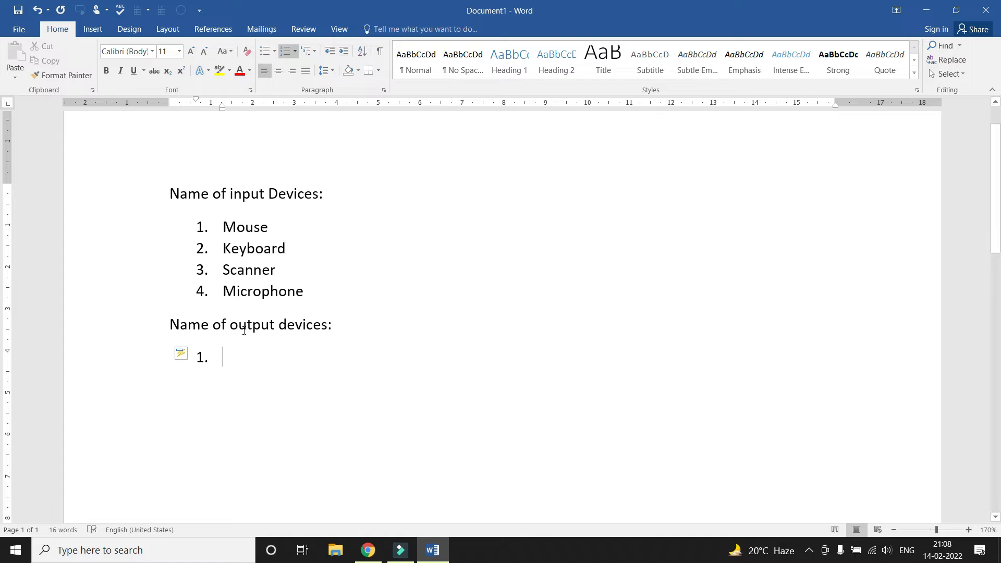
pyautogui.click(297, 54)
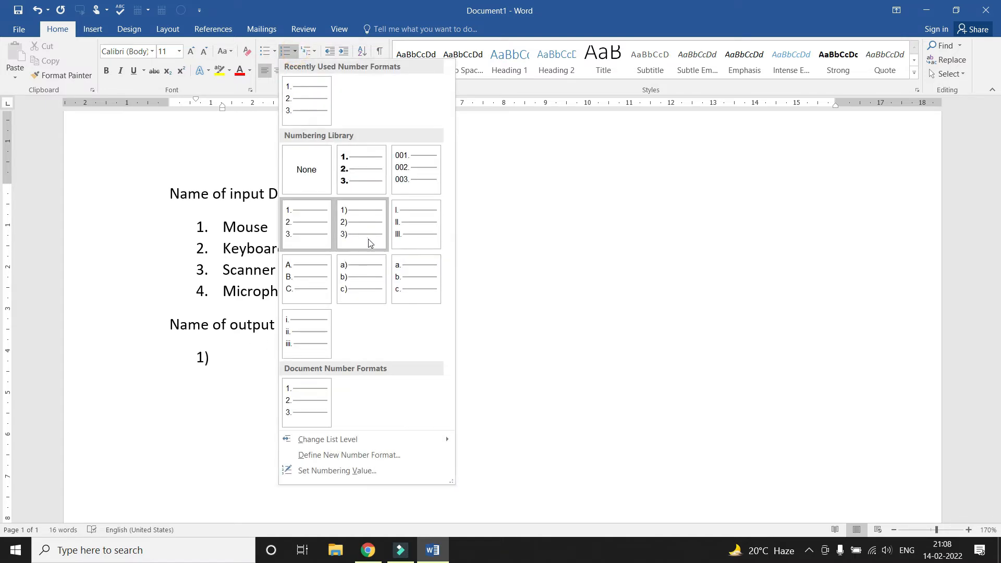
pyautogui.click(315, 285)
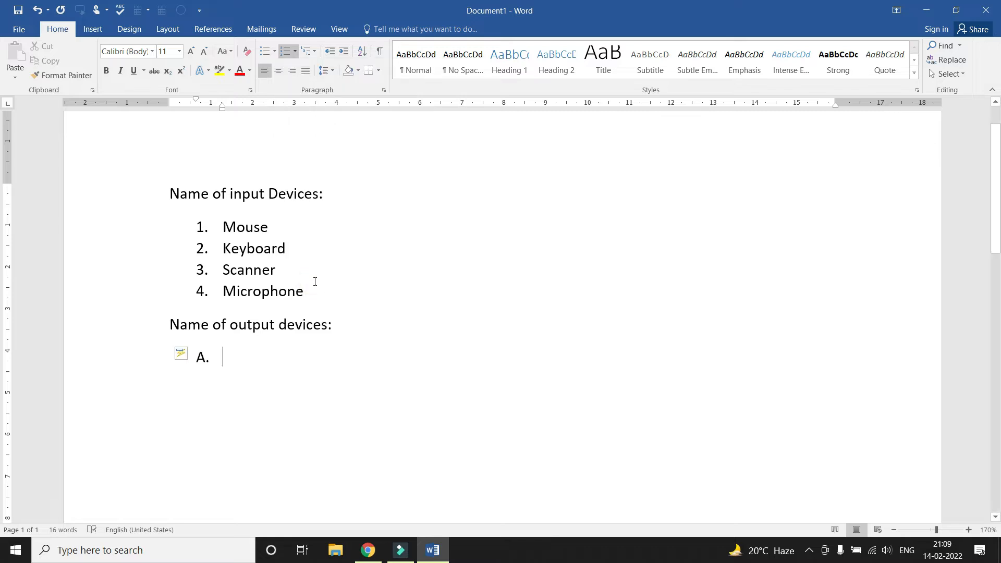
pyautogui.write('Monitor')
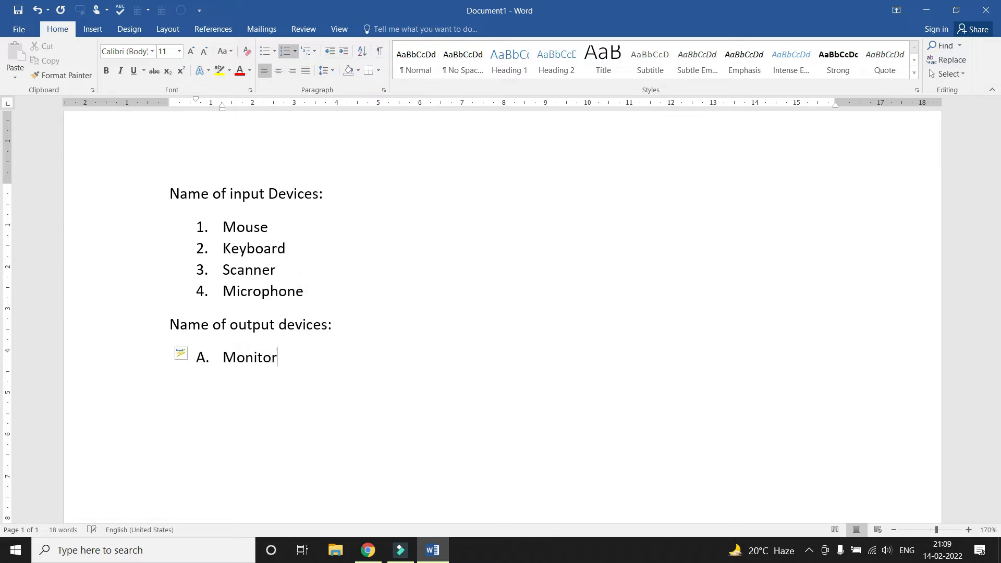
pyautogui.press('Return')
pyautogui.write('Printer')
pyautogui.press('Return')
pyautogui.write('Speaker')
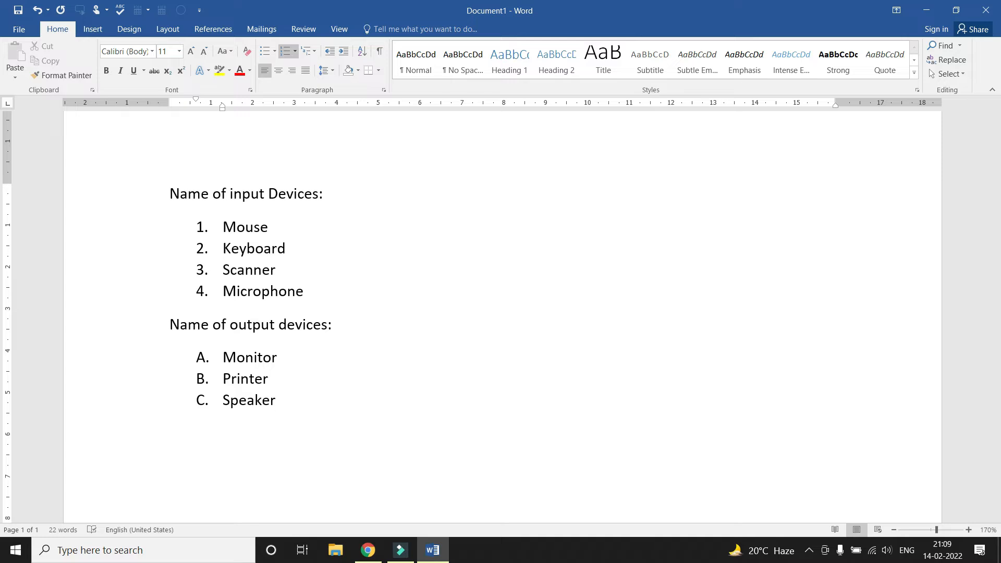
pyautogui.press('Return')
pyautogui.press('Return')
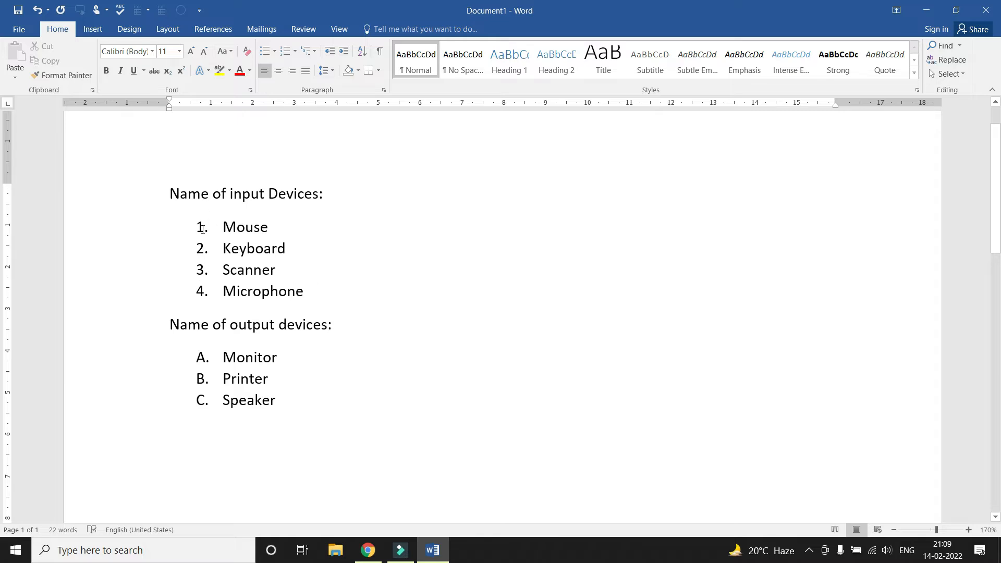
# Renumber the input-devices list with I. II. III. Roman numerals
pyautogui.click(201, 226)
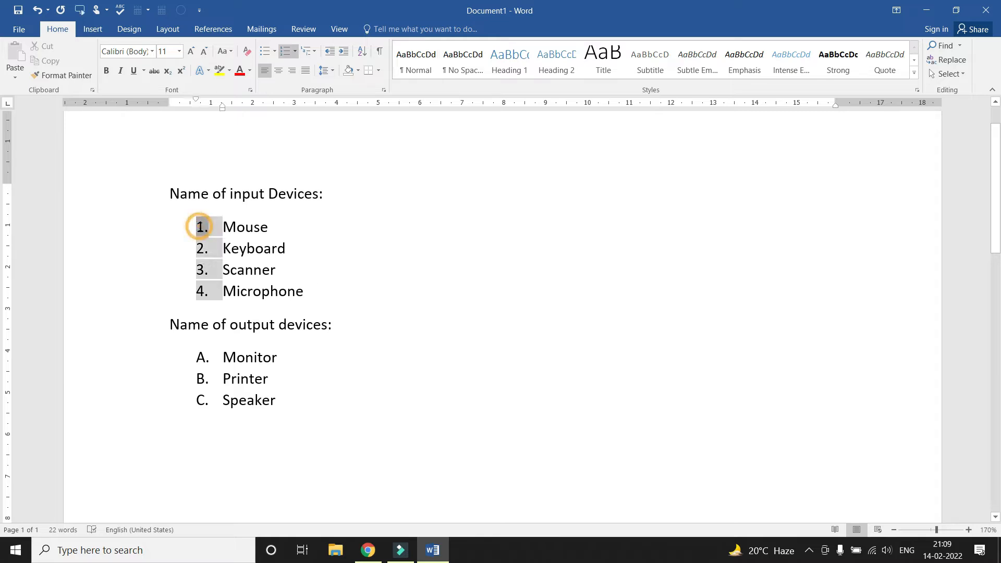
pyautogui.click(295, 51)
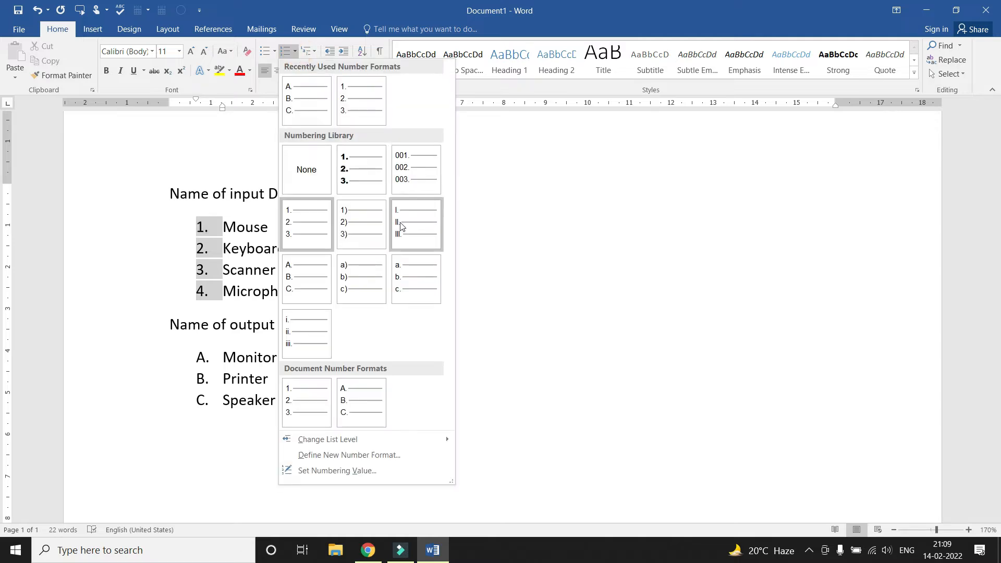
pyautogui.click(411, 230)
pyautogui.click(324, 286)
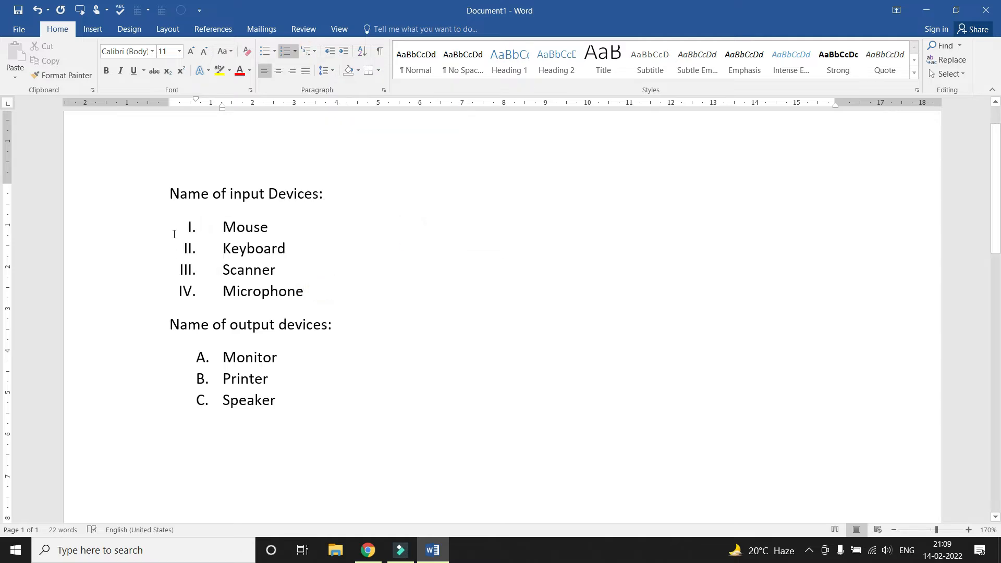
# Change the output-devices list lettering from A. B. C. to a) b) c)
pyautogui.scroll(-1, 233, 266)
pyautogui.scroll(-1, 233, 267)
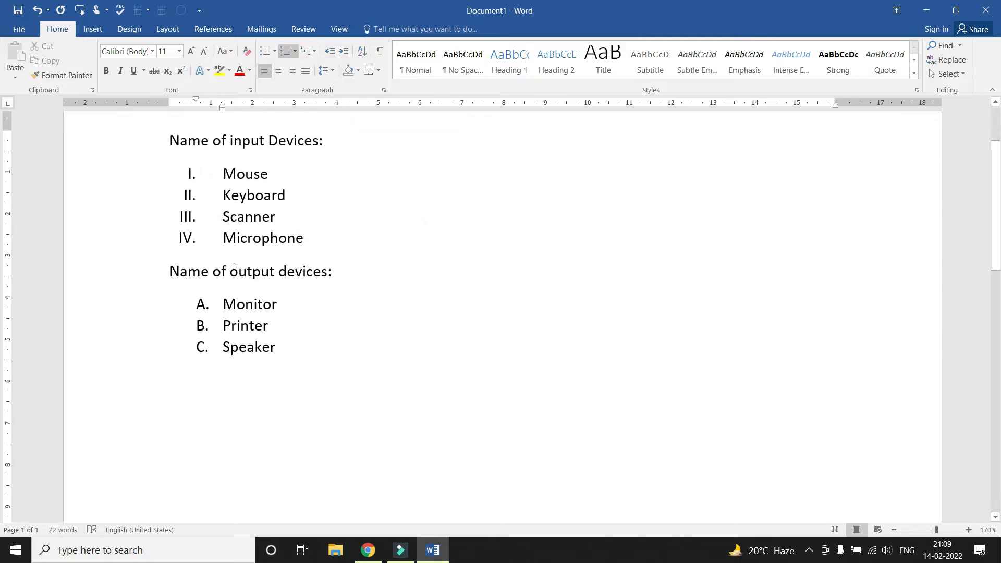
pyautogui.click(202, 302)
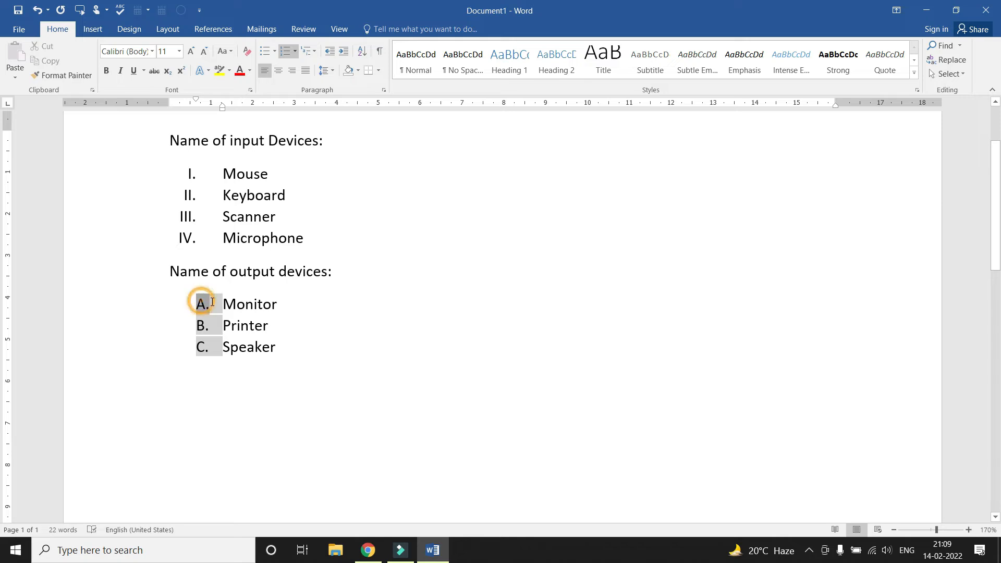
pyautogui.click(295, 51)
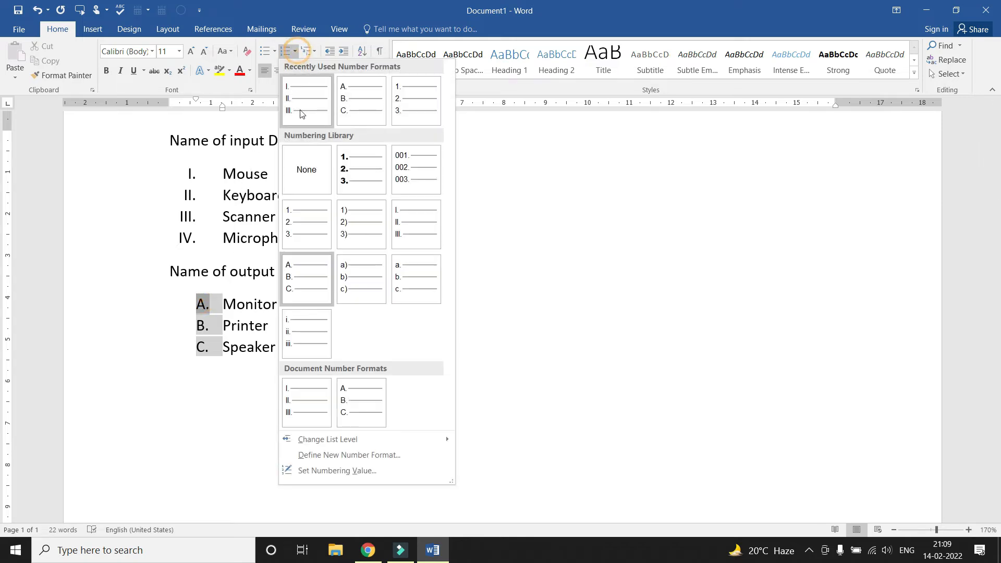
pyautogui.click(360, 276)
pyautogui.click(385, 310)
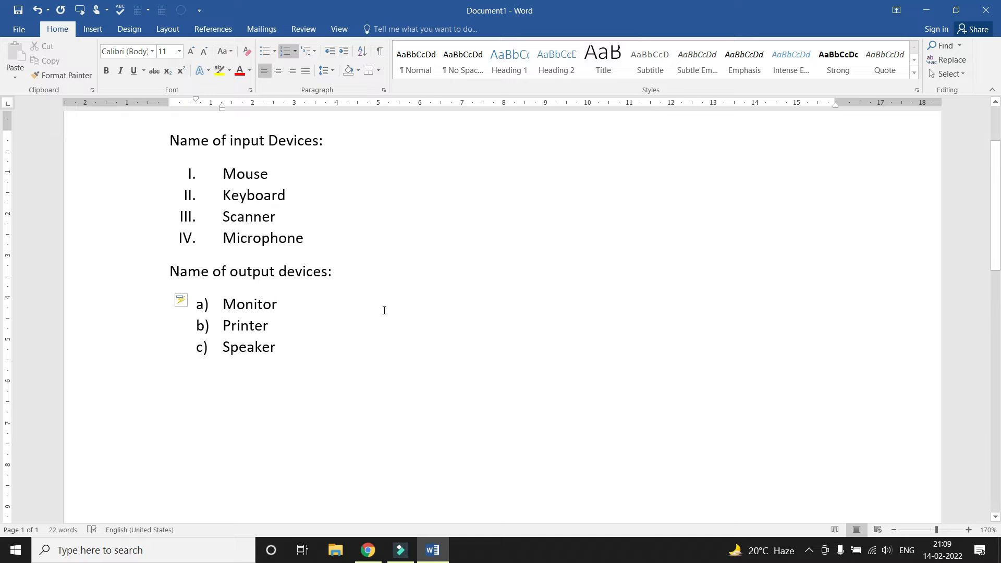
pyautogui.scroll(1, 384, 310)
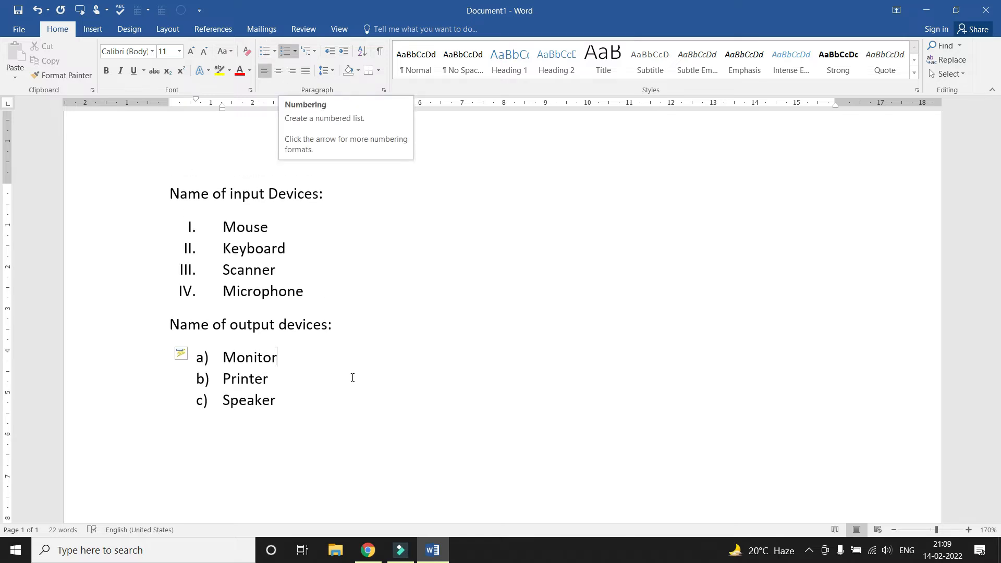
# Clear the document, type 'Choose the correct answer:' and start a list item beneath it
pyautogui.hotkey('ctrl', 'a')
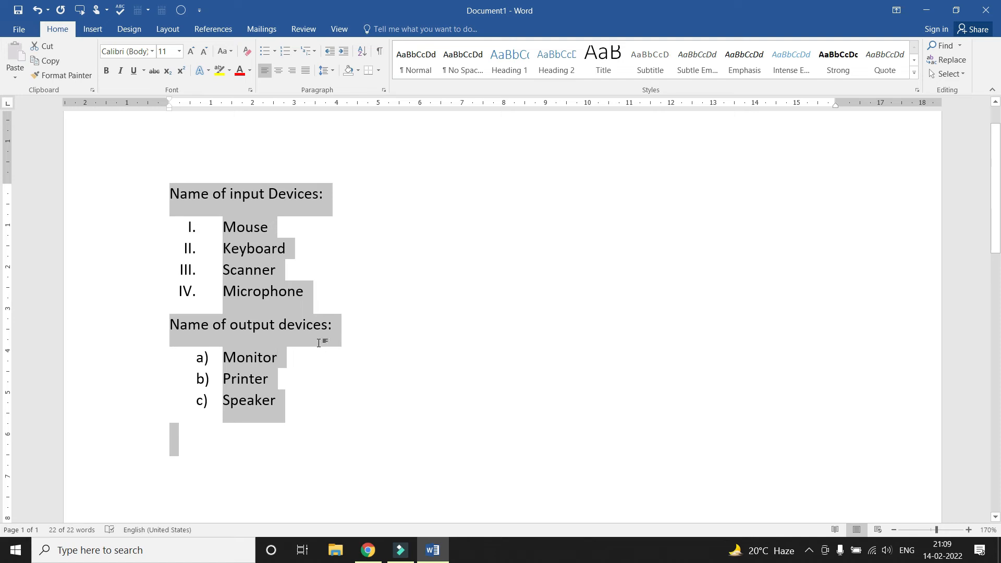
pyautogui.press('Delete')
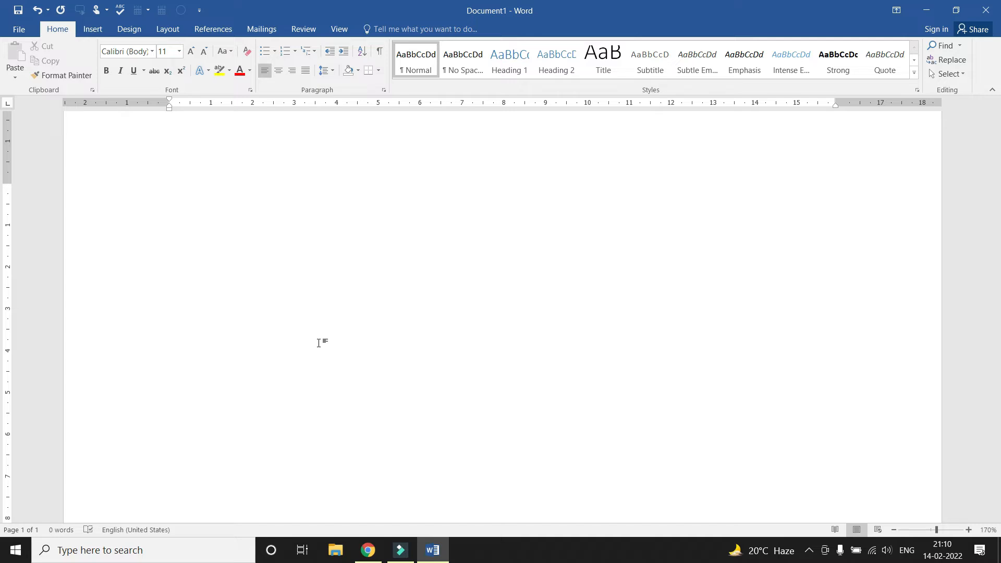
pyautogui.write('Choose the correct answer:')
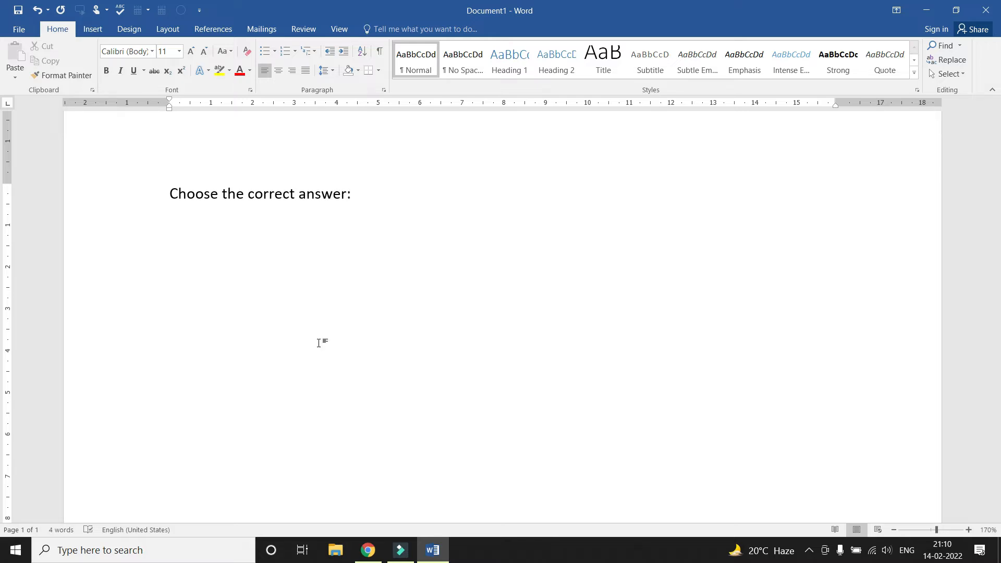
pyautogui.press('Return')
pyautogui.click(283, 53)
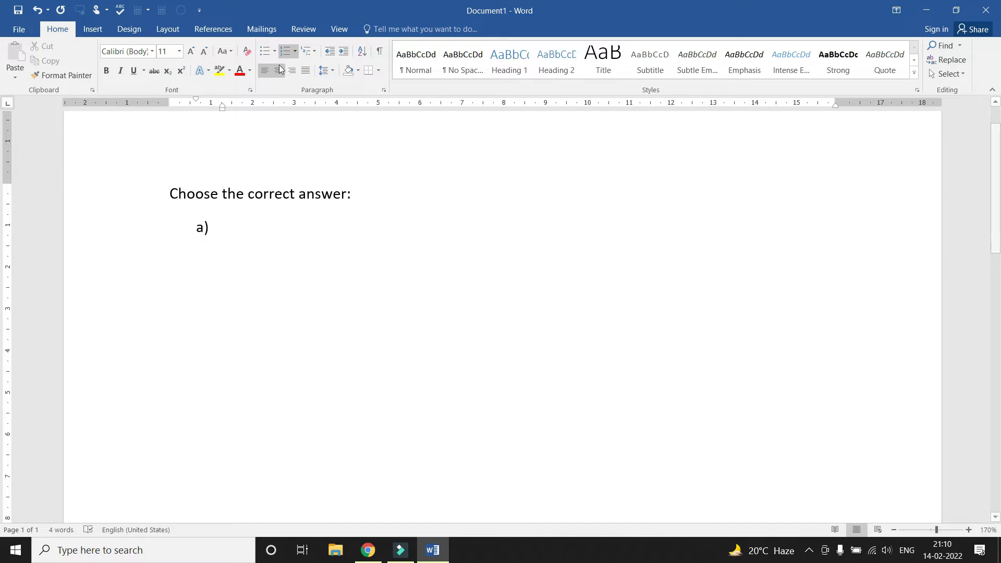
# Switch to 1. 2. 3. numbering and enter question 1, 'What is Computer?'
pyautogui.click(294, 54)
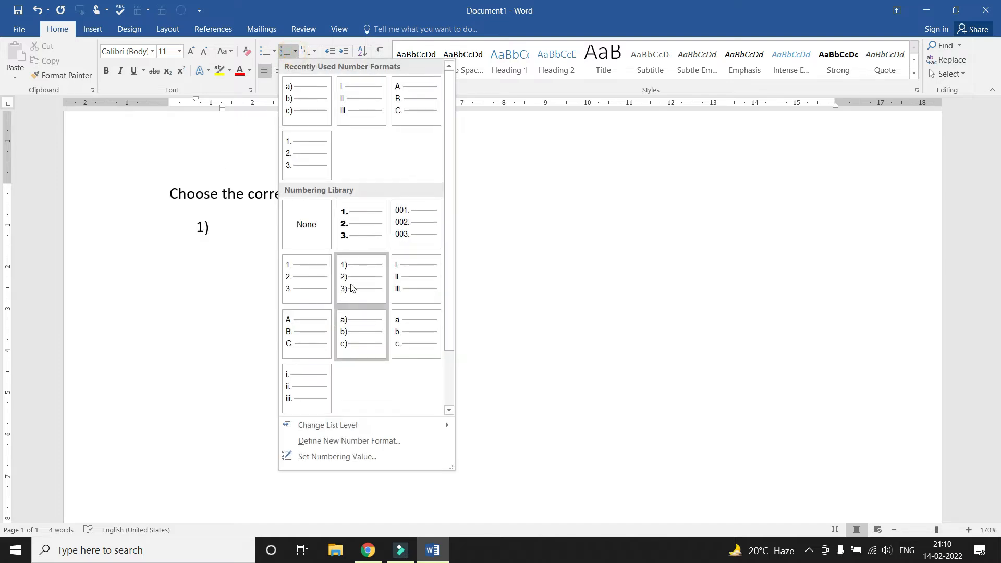
pyautogui.click(301, 282)
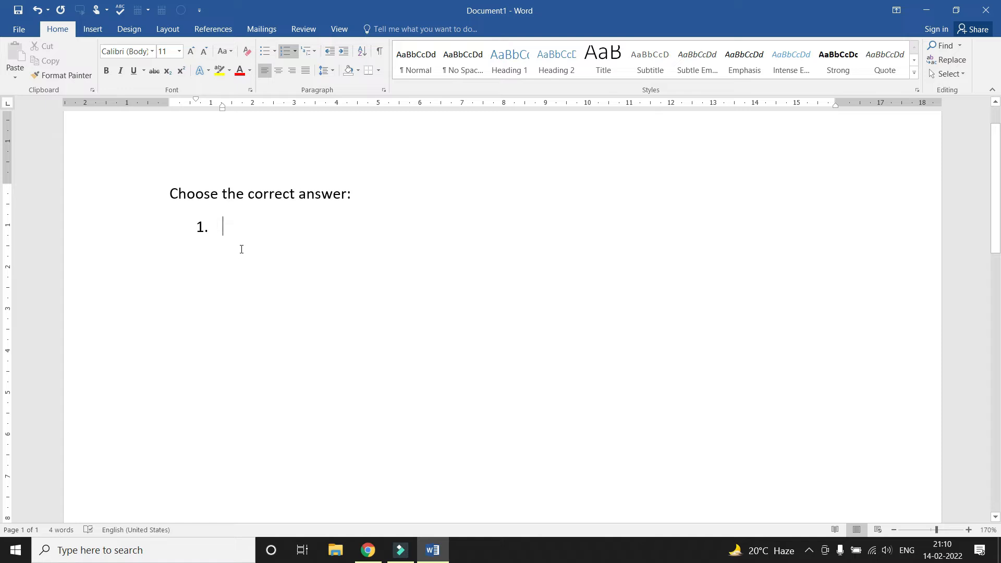
pyautogui.write('a')
pyautogui.press('BackSpace')
pyautogui.write('Wja')
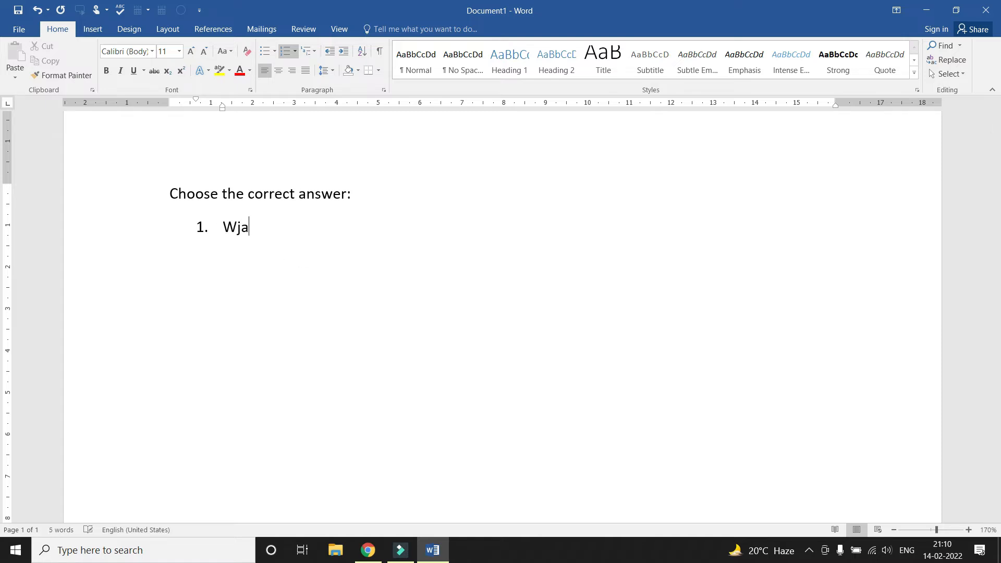
pyautogui.press('BackSpace')
pyautogui.press('BackSpace')
pyautogui.write('hat is Compu')
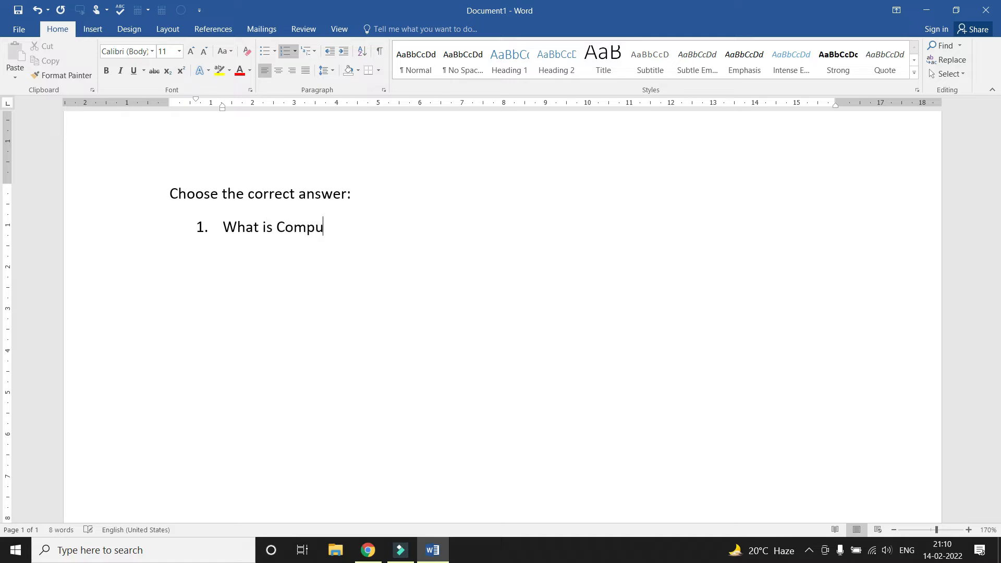
pyautogui.write('ter?')
pyautogui.press('Return')
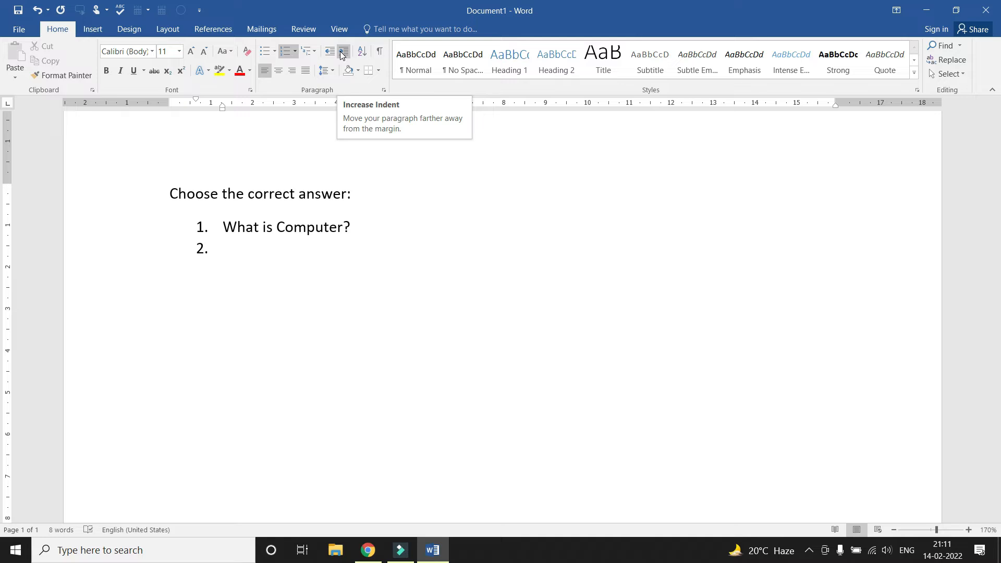
# Indent item 2 and enter options Electronic Device, Electrical Item, Software and OS
pyautogui.click(342, 54)
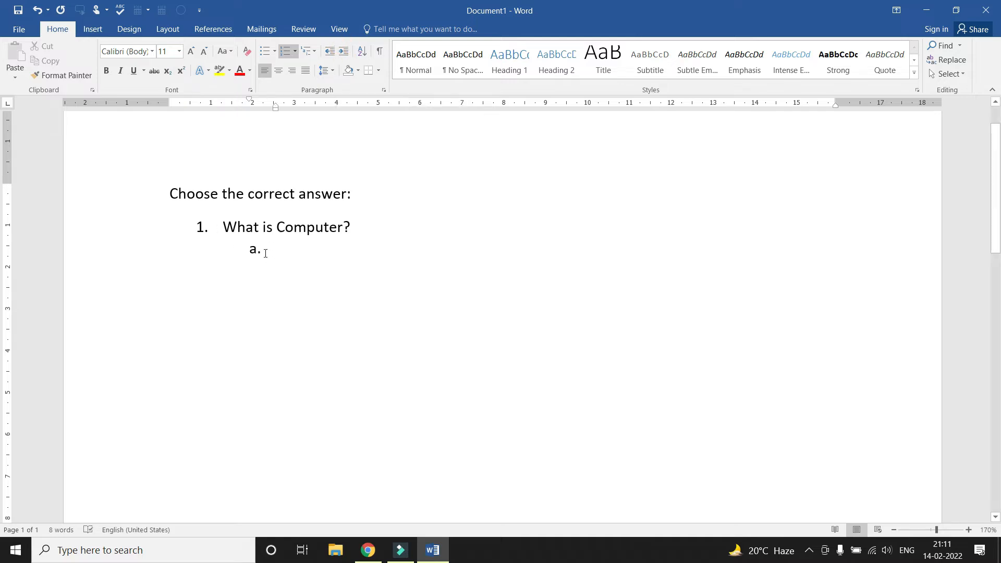
pyautogui.write('Electronic Device')
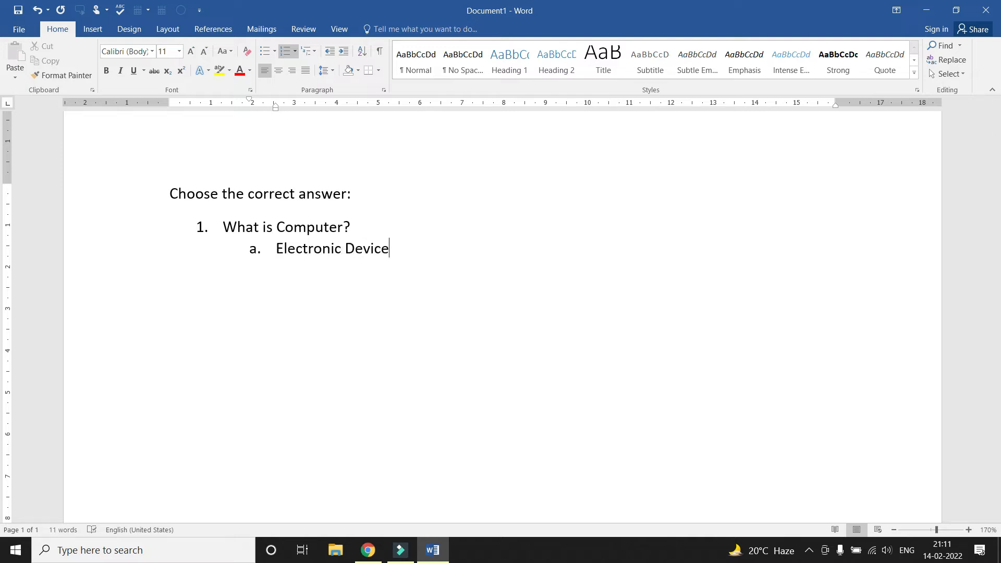
pyautogui.press('Return')
pyautogui.write('Electrical Item')
pyautogui.press('Return')
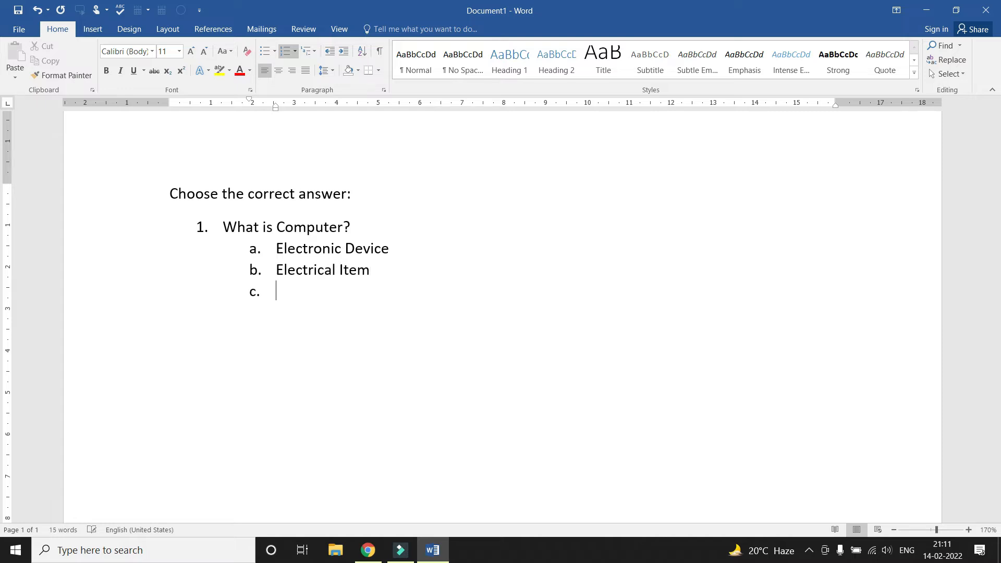
pyautogui.write('Software')
pyautogui.press('Return')
pyautogui.write('OS')
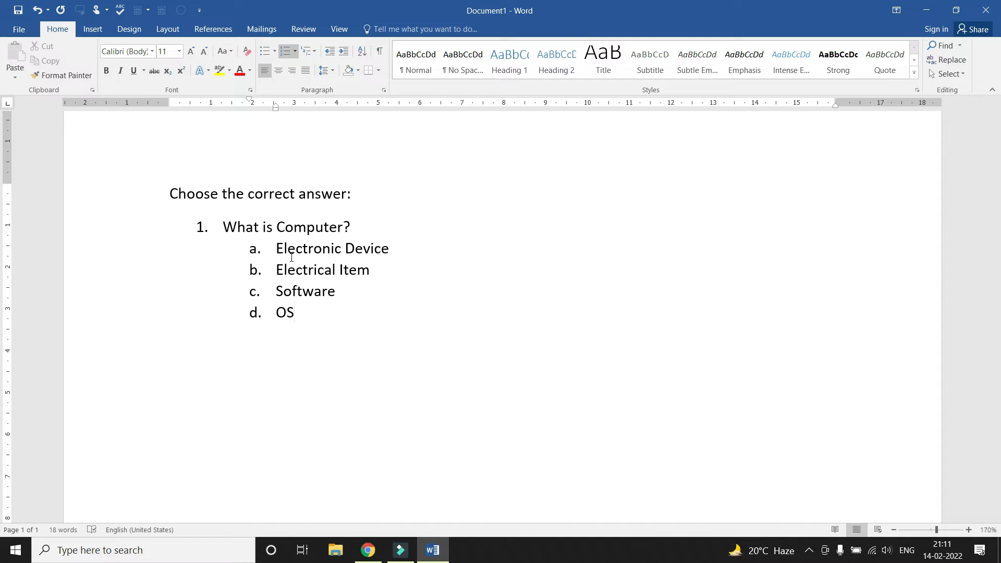
pyautogui.press('Return')
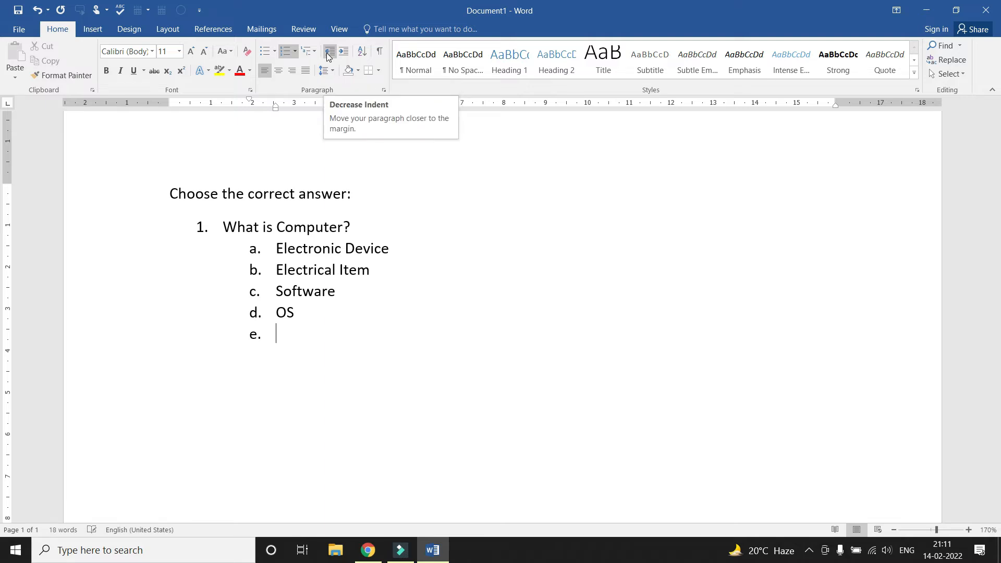
# Promote the empty line and type question 2, 'Which is not an input device?'
pyautogui.click(328, 52)
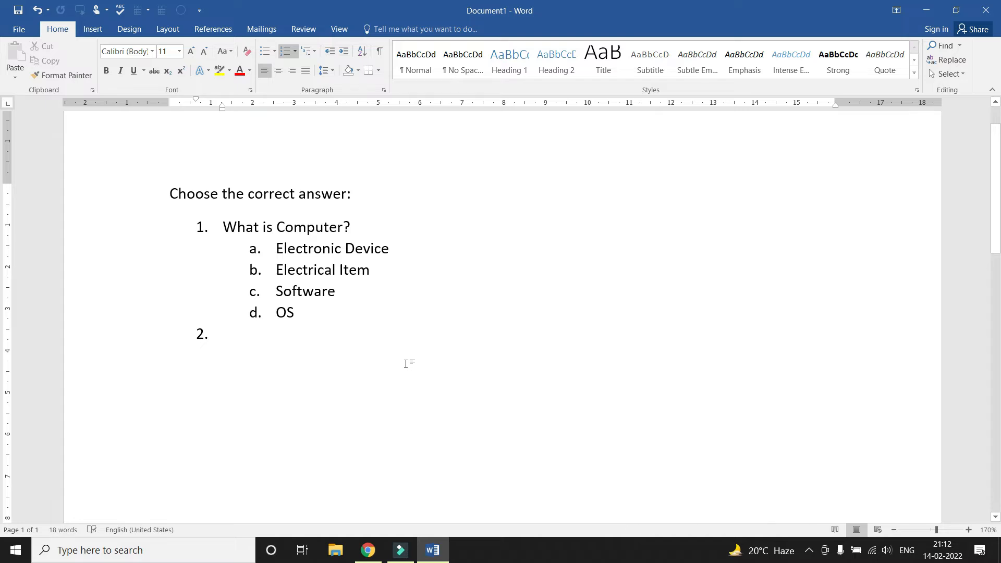
pyautogui.write('Whis==')
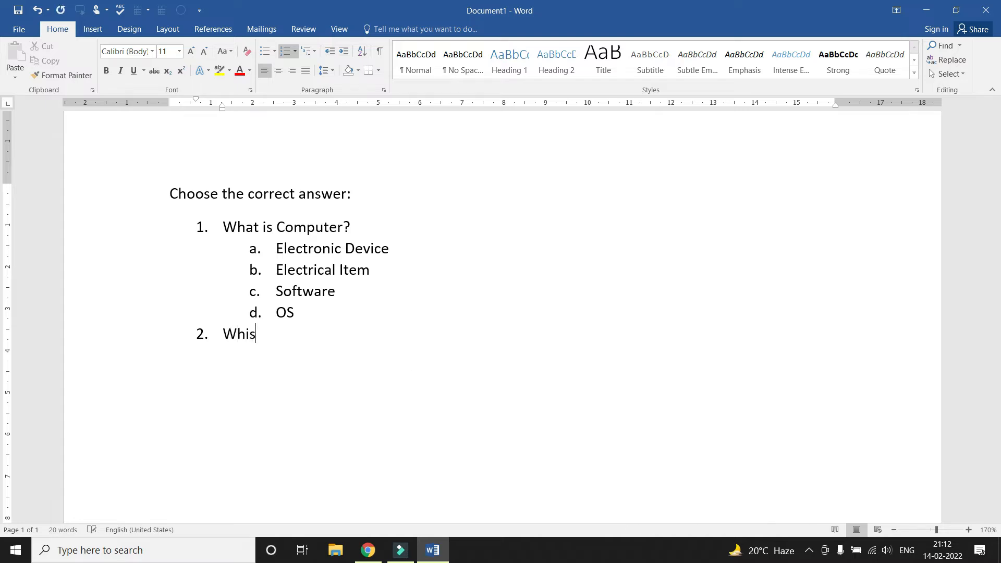
pyautogui.press('BackSpace')
pyautogui.press('BackSpace')
pyautogui.press('BackSpace')
pyautogui.write('ch is not an input device?')
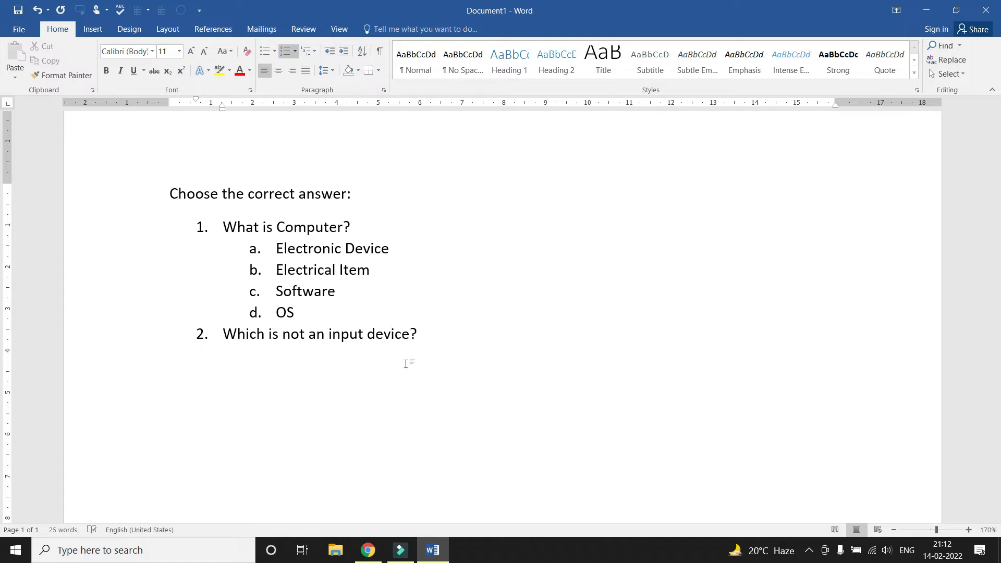
pyautogui.press('Return')
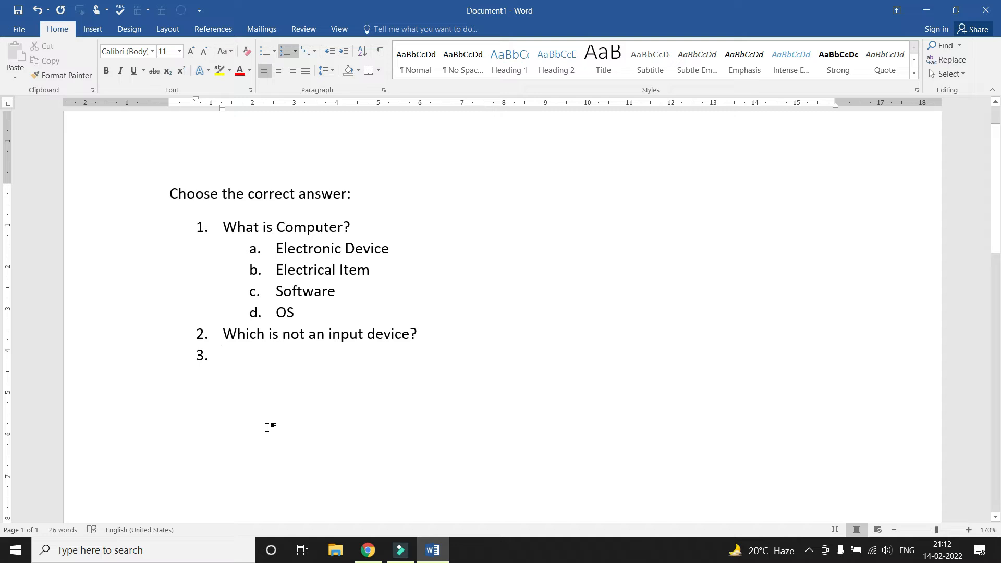
# Add indented options Web Camera, MOuse, Printer and Keyboard under question 2
pyautogui.press('Tab')
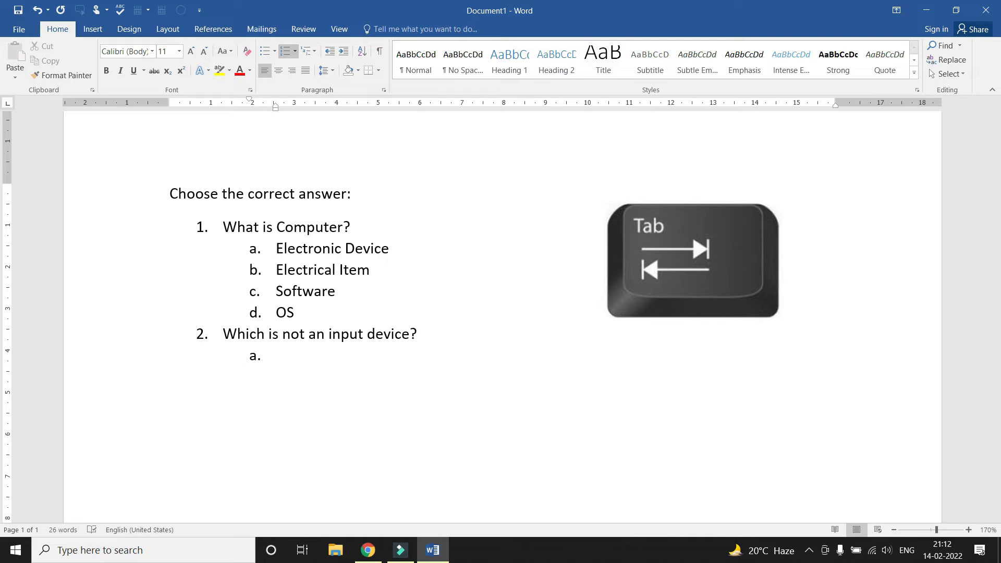
pyautogui.write('Web Camera')
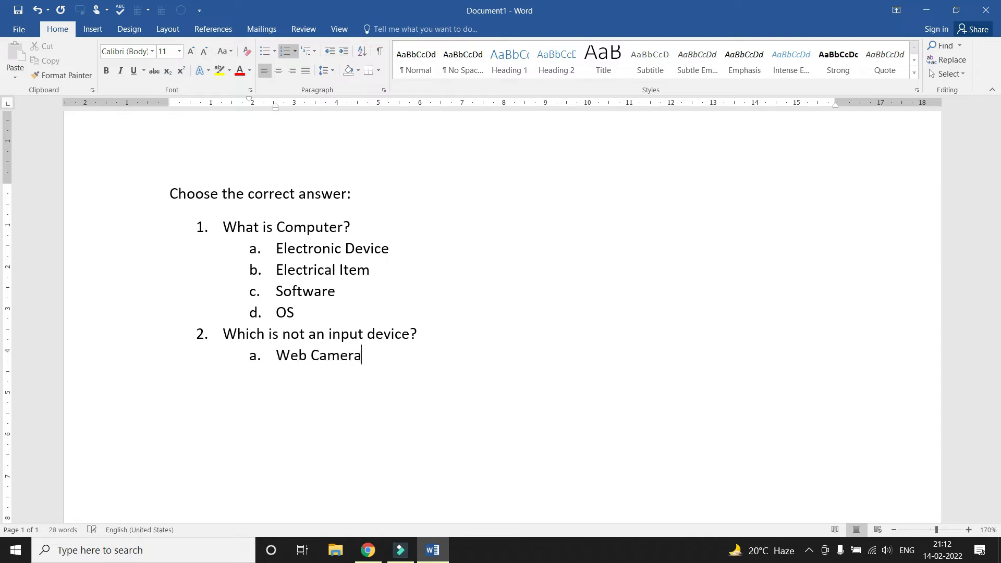
pyautogui.press('Return')
pyautogui.write('MOuse')
pyautogui.press('Return')
pyautogui.write('Printer')
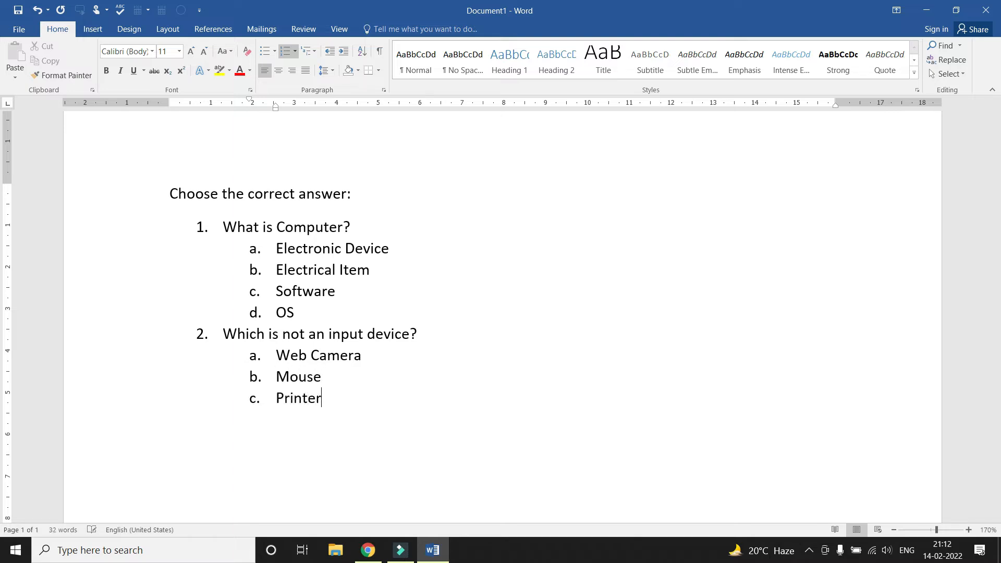
pyautogui.press('Return')
pyautogui.write('Keyboard')
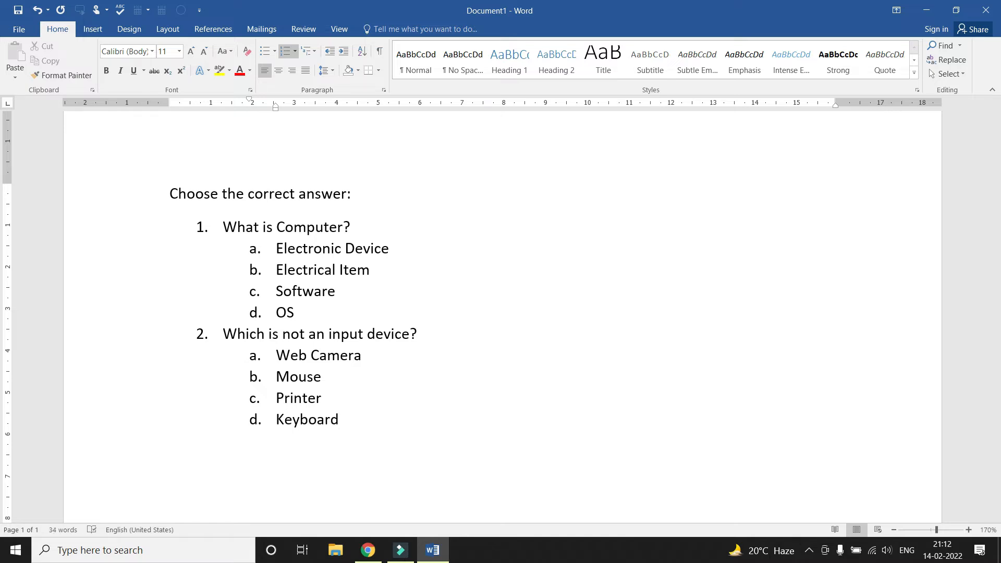
pyautogui.press('Return')
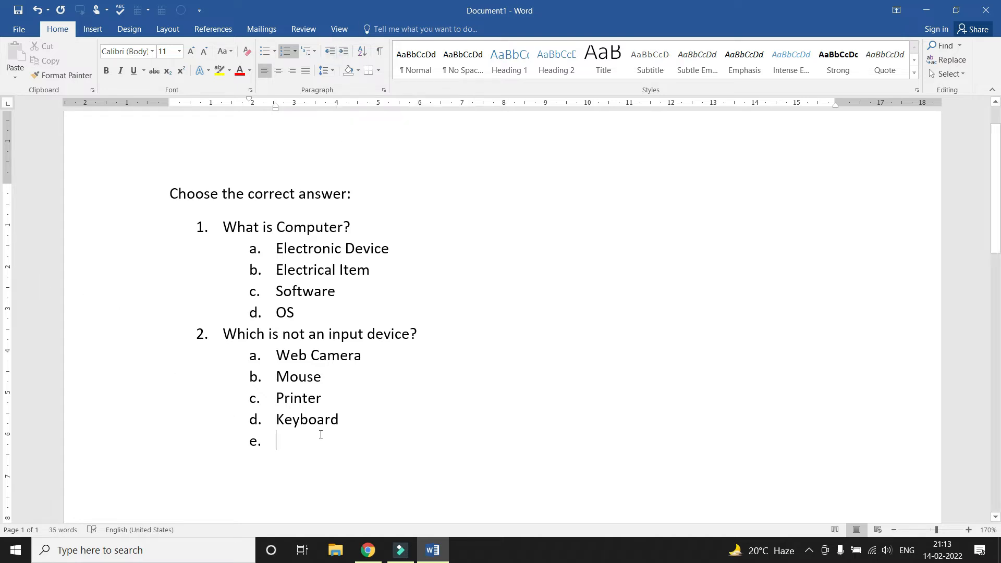
pyautogui.scroll(-1, 317, 432)
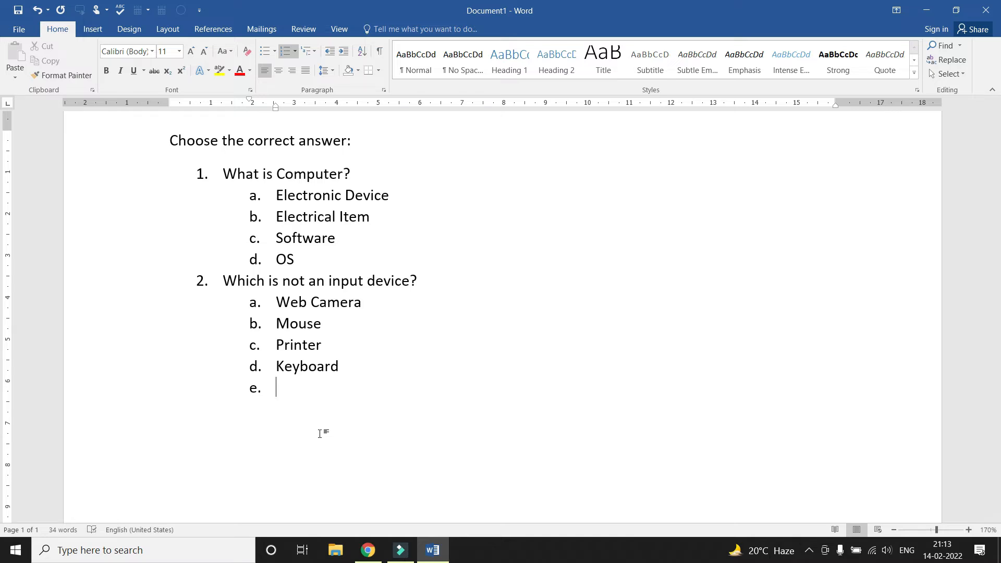
# Add top-level question 3, 'Full form of ROM'
pyautogui.hotkey('shift', 'Tab')
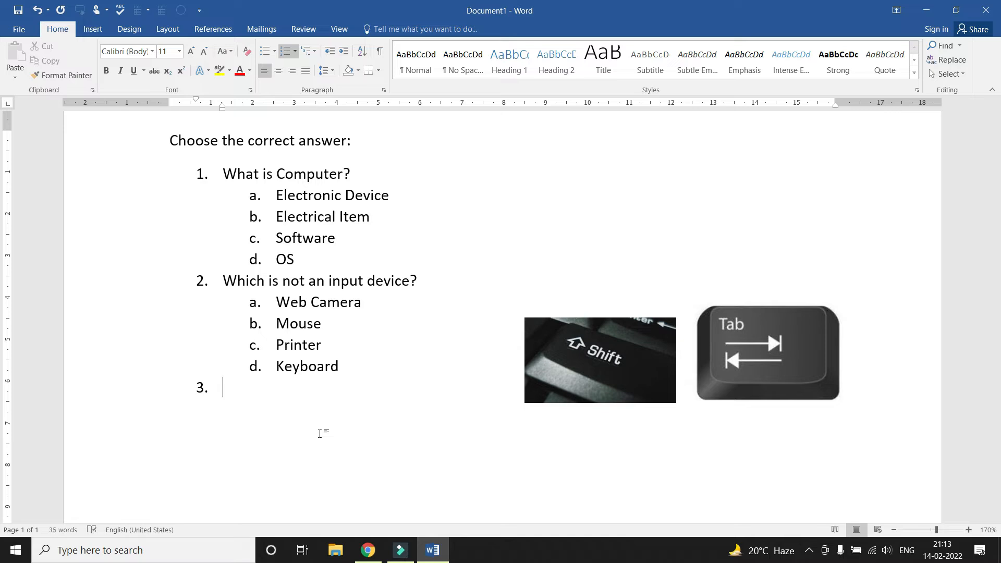
pyautogui.write('Fu')
pyautogui.press('BackSpace')
pyautogui.write('ull ')
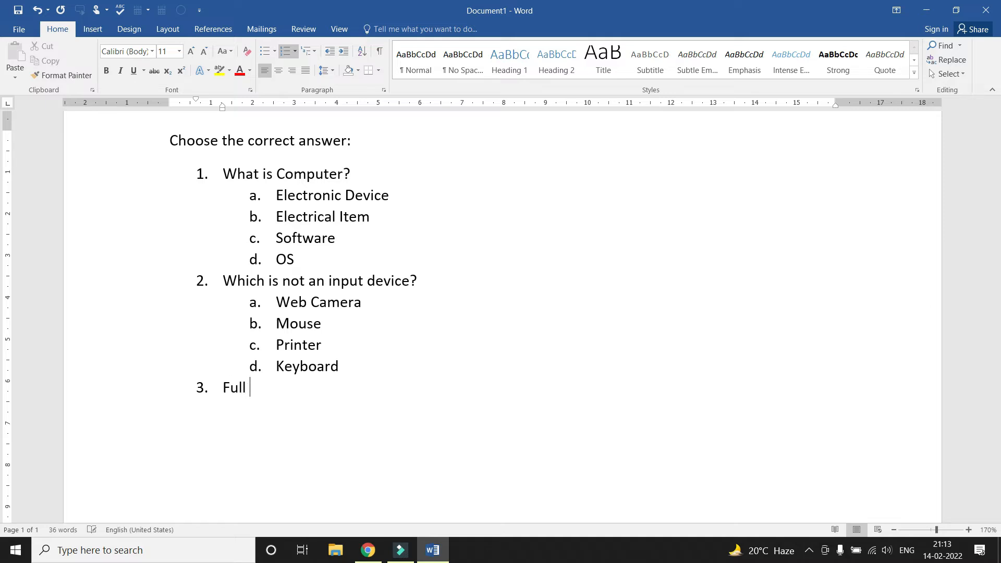
pyautogui.write('form of ROM')
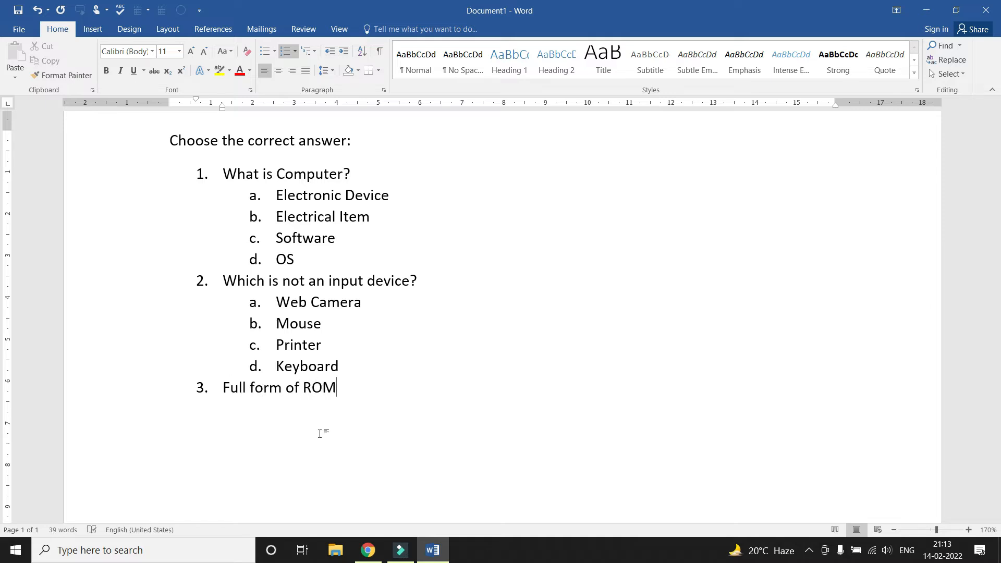
# Add four indented options under it: Random Olny Meemroy, read Only Memory, Reader Only Machine, Read Once MAchine
pyautogui.press('Return')
pyautogui.press('Tab')
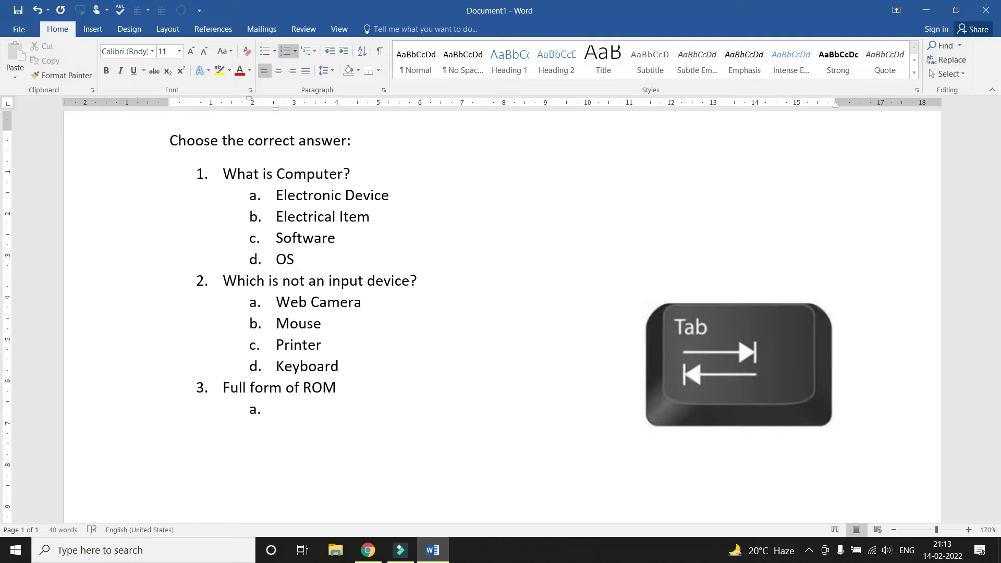
pyautogui.write('Randpm')
pyautogui.press('BackSpace')
pyautogui.press('BackSpace')
pyautogui.press('BackSpace')
pyautogui.press('BackSpace')
pyautogui.write('dom Oln')
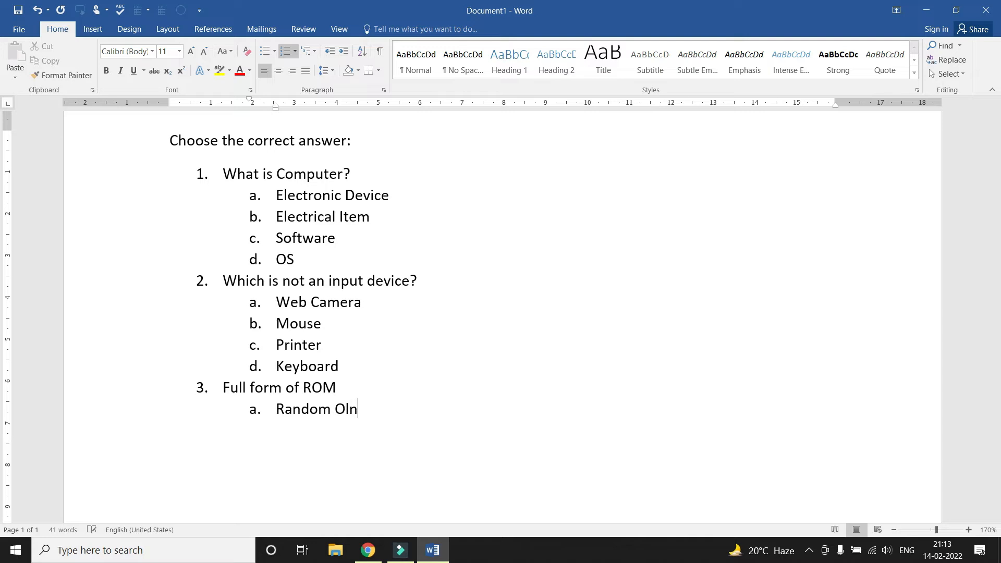
pyautogui.write('y Meemroy')
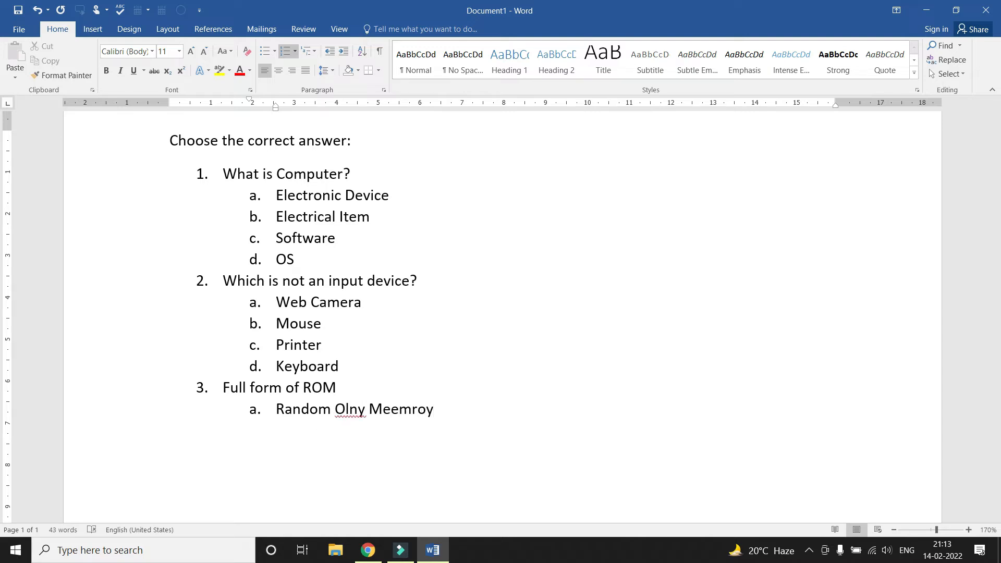
pyautogui.press('Return')
pyautogui.write('read Only Memeo')
pyautogui.press('BackSpace')
pyautogui.press('BackSpace')
pyautogui.write('ory')
pyautogui.press('Return')
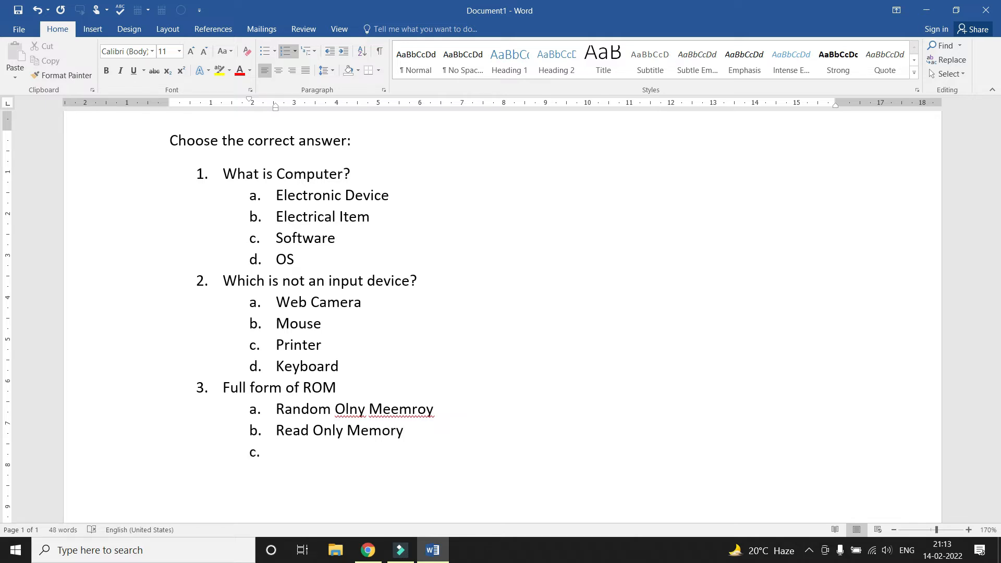
pyautogui.write('Reader Only Machin')
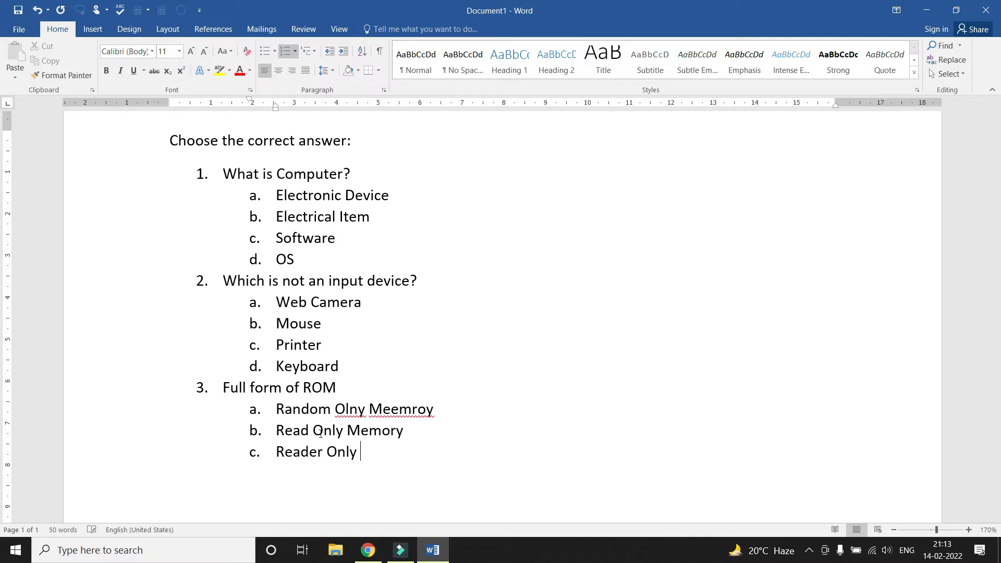
pyautogui.write('e')
pyautogui.press('Return')
pyautogui.write('Read ')
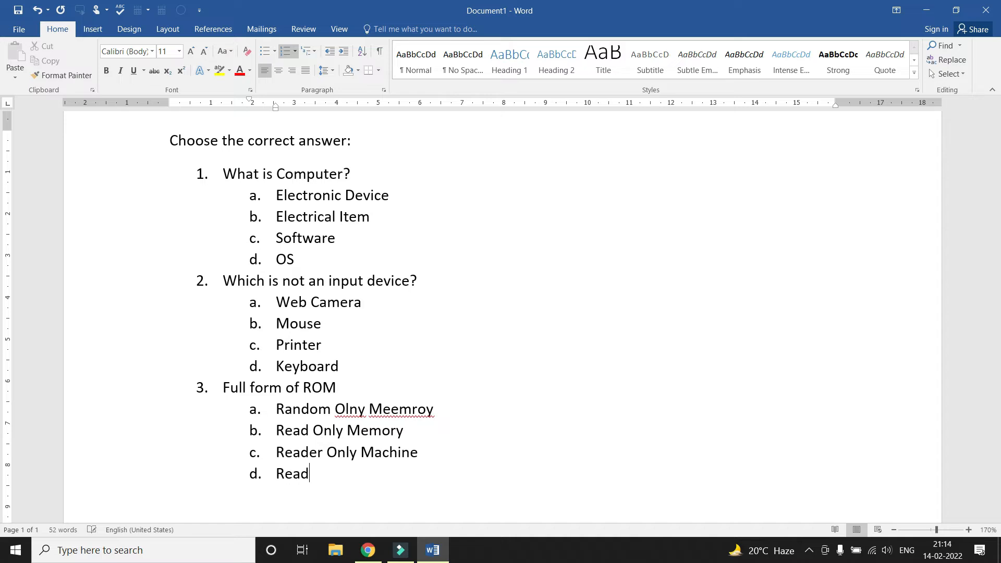
pyautogui.write('Once MAchine')
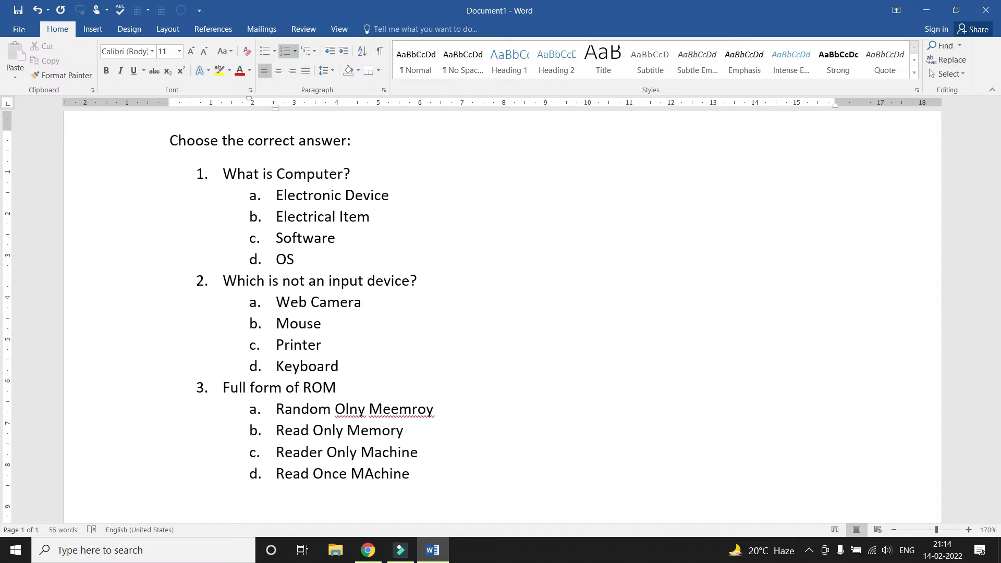
# End the numbered list after option d, leaving an unnumbered empty line
pyautogui.press('Return')
pyautogui.hotkey('shift', 'Tab')
pyautogui.scroll(-3, 320, 434)
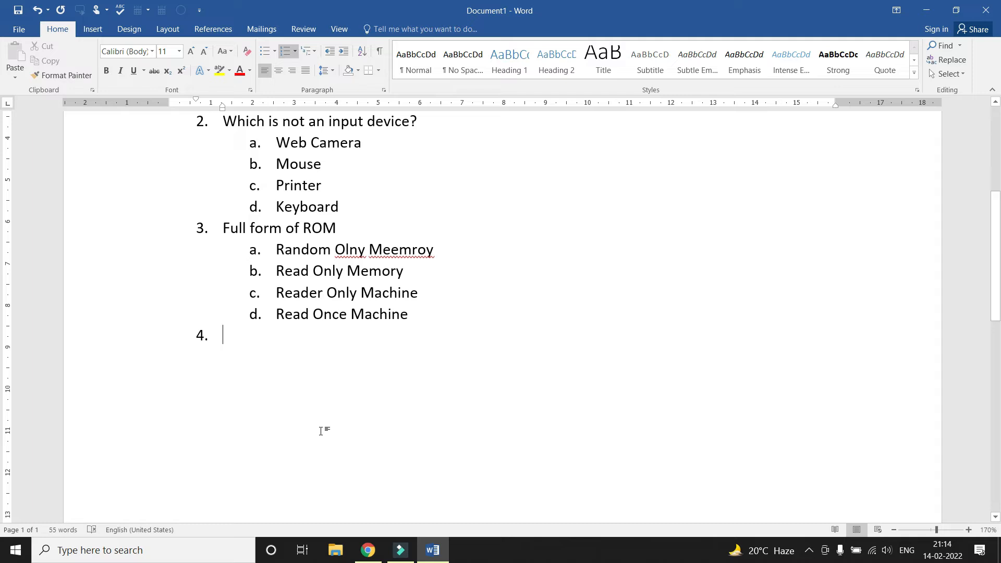
pyautogui.press('Return')
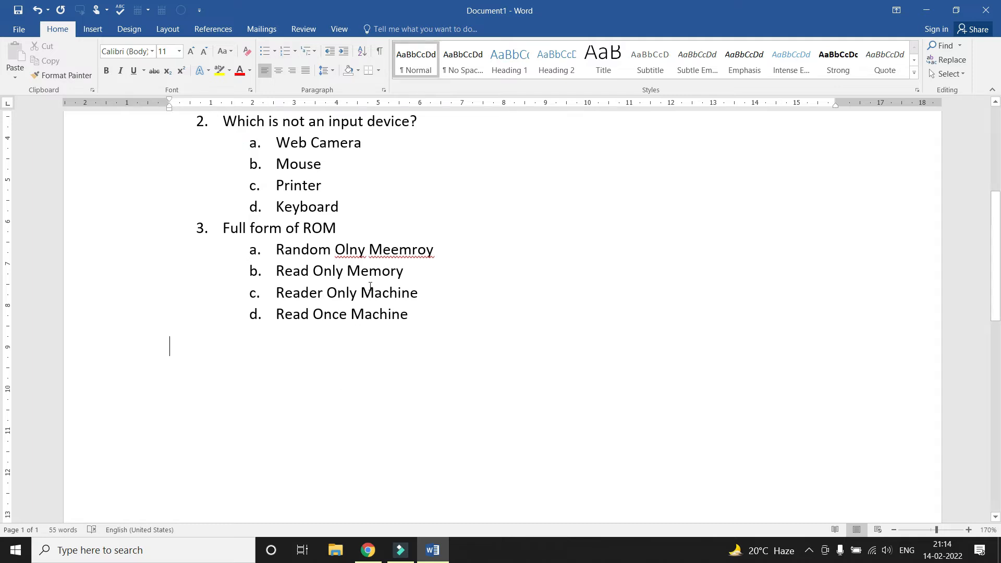
# Fix option a's misspellings, changing 'Olny' to 'Only' and 'Meemroy' to 'Memory'
pyautogui.rightClick(351, 252)
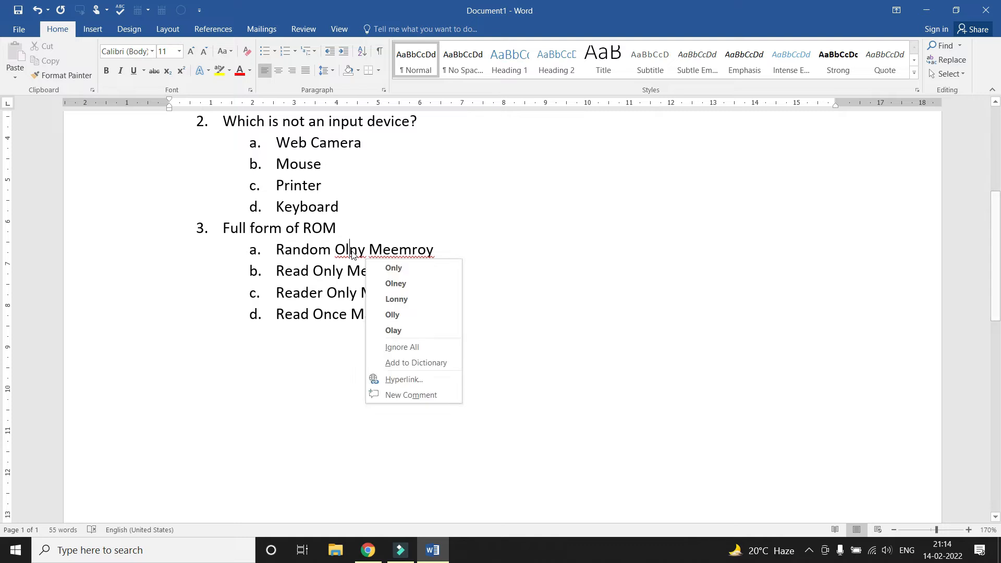
pyautogui.click(403, 271)
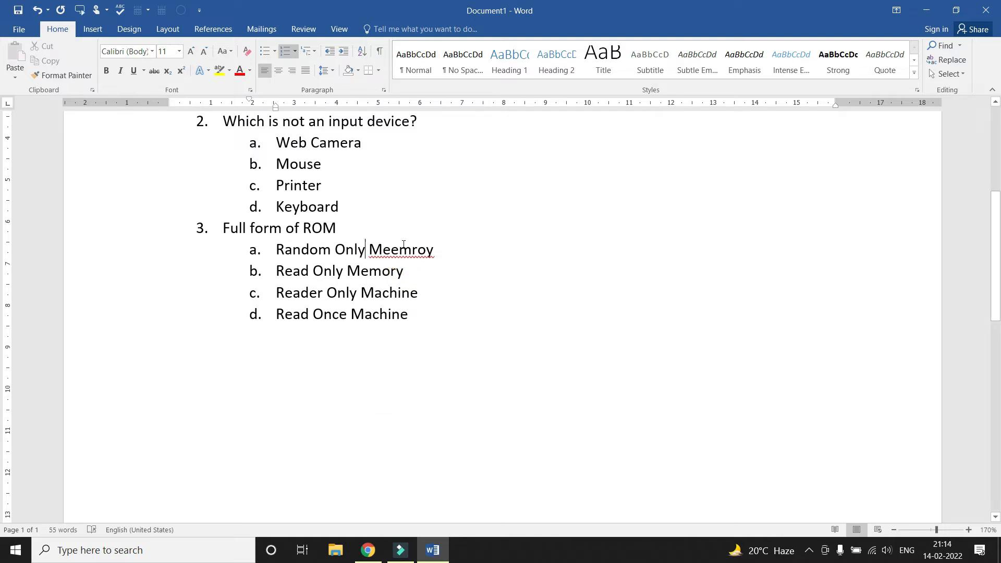
pyautogui.rightClick(403, 249)
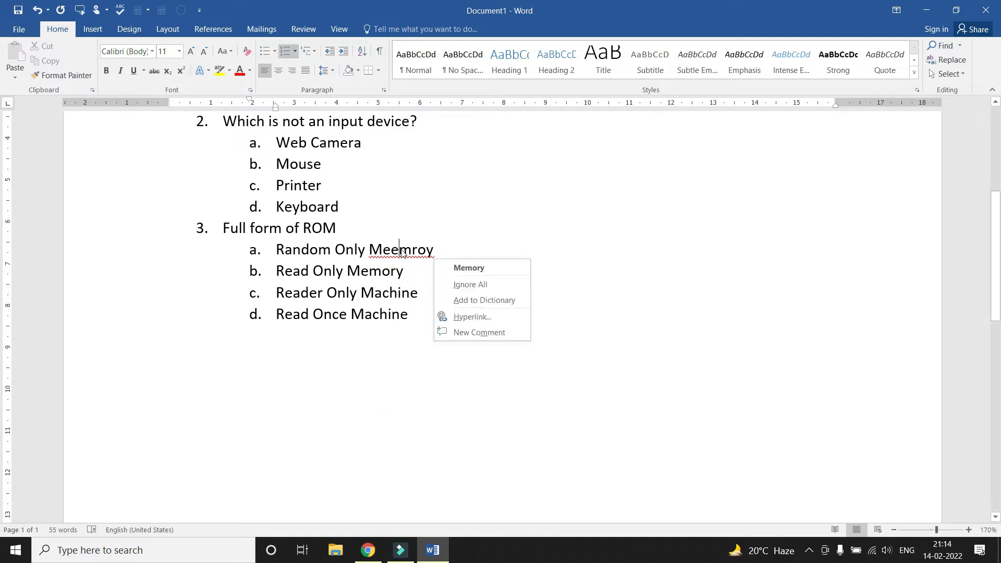
pyautogui.click(468, 268)
pyautogui.scroll(3, 469, 265)
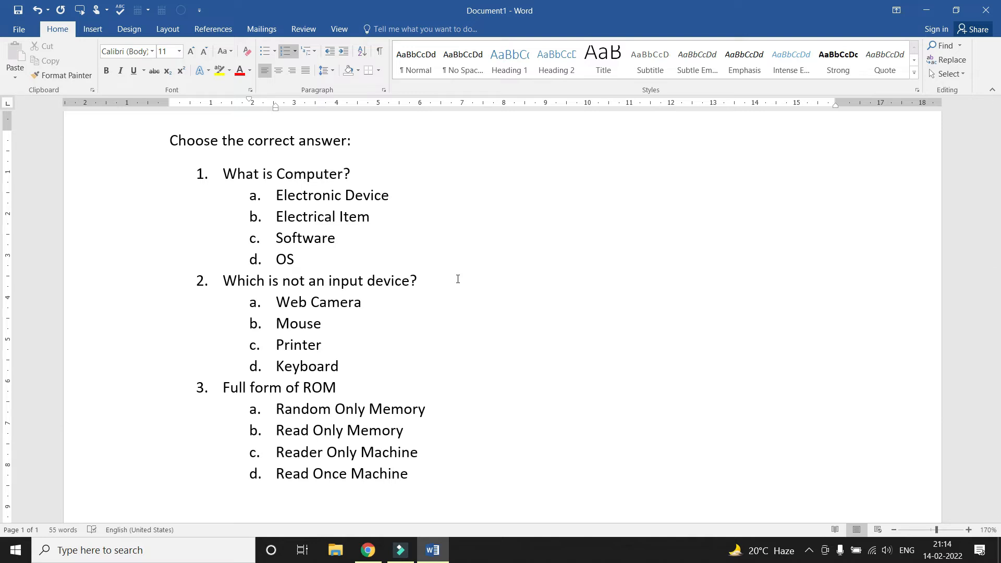
# Make the title 'Choose the correct answer:' bold and underlined
pyautogui.scroll(2, 457, 279)
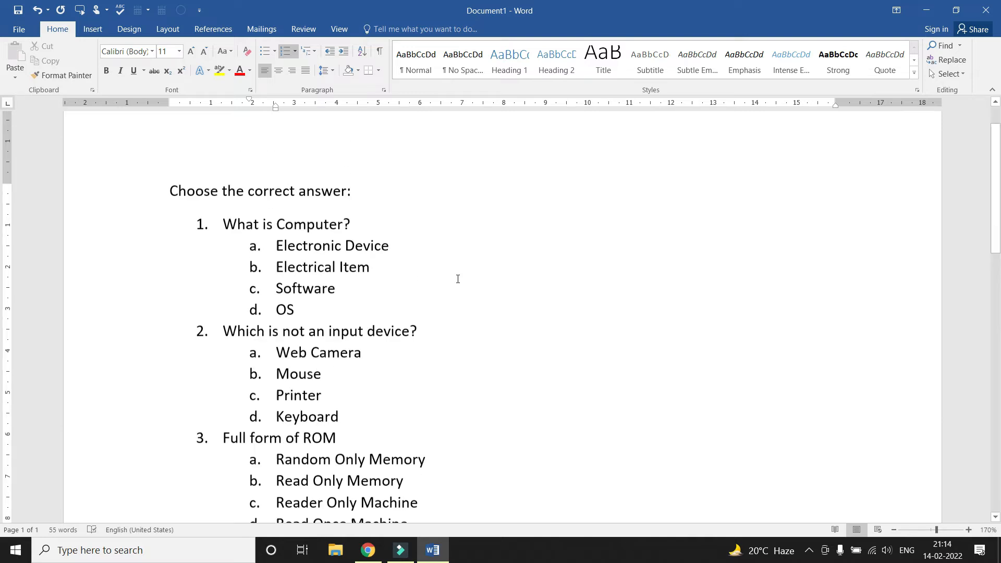
pyautogui.moveTo(169, 193); pyautogui.dragTo(360, 197)
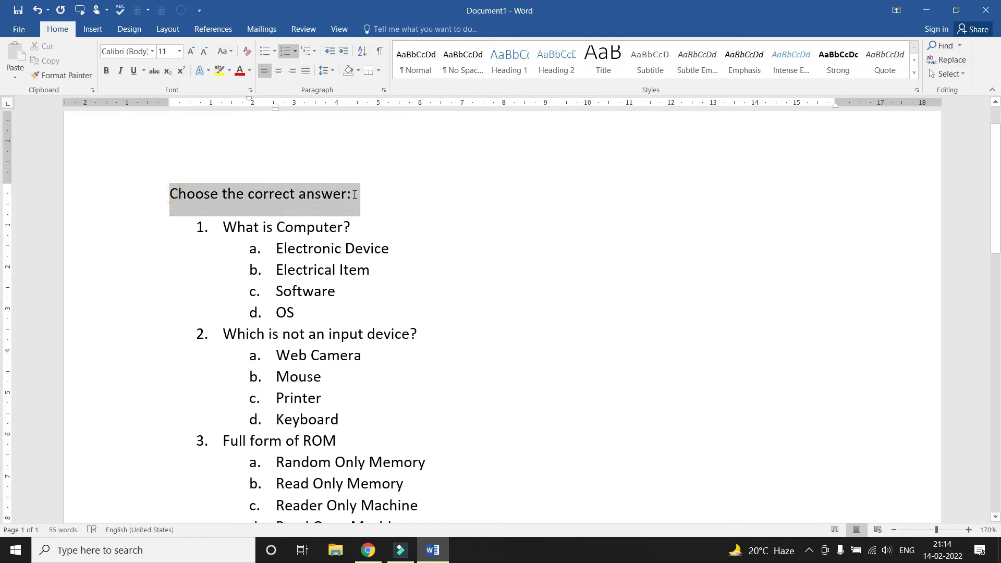
pyautogui.click(108, 73)
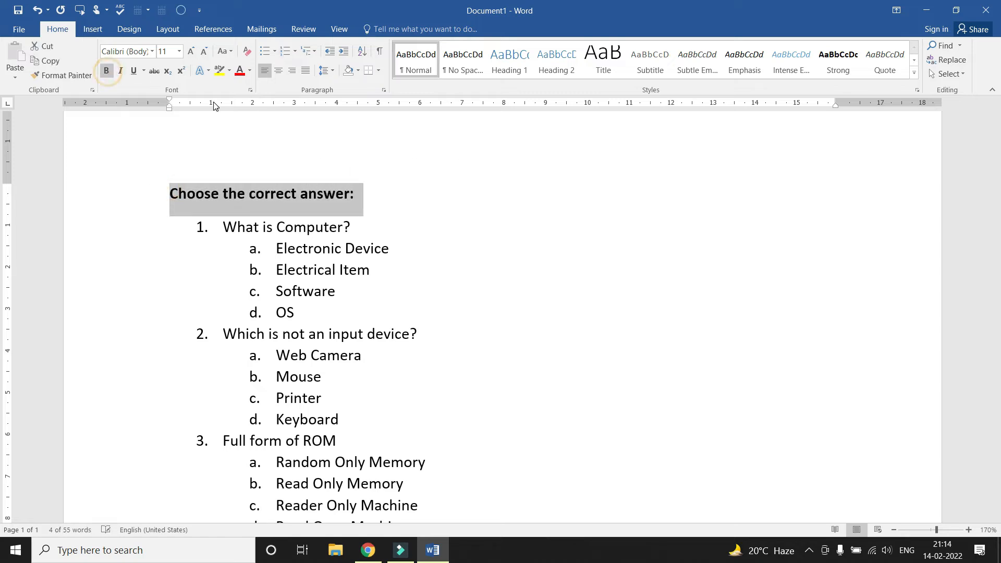
pyautogui.click(133, 72)
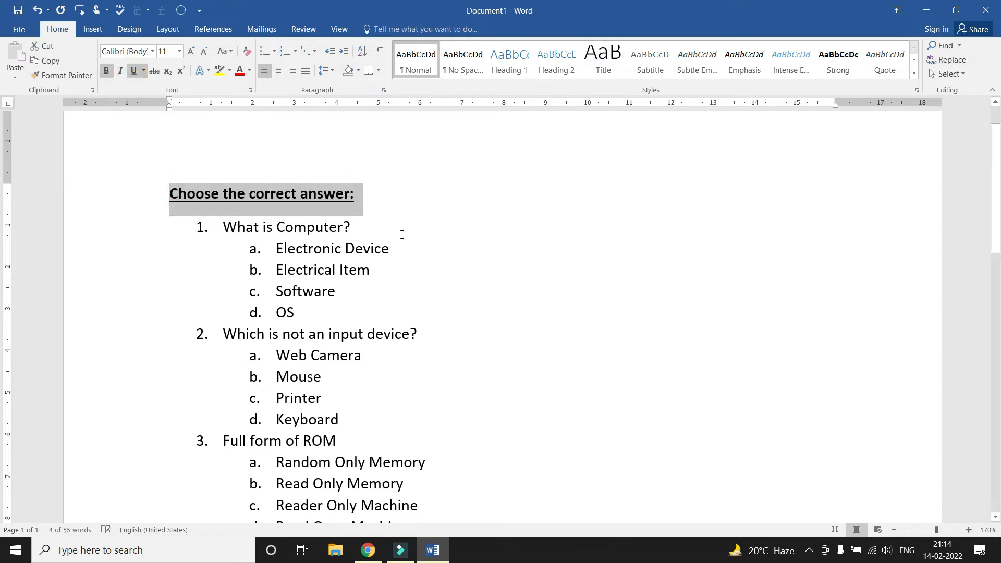
pyautogui.click(404, 230)
# Make question 1, 'What is Computer?', bold
pyautogui.scroll(-1, 261, 178)
pyautogui.moveTo(222, 173); pyautogui.dragTo(356, 174)
pyautogui.click(222, 277)
pyautogui.moveTo(222, 276); pyautogui.dragTo(410, 281)
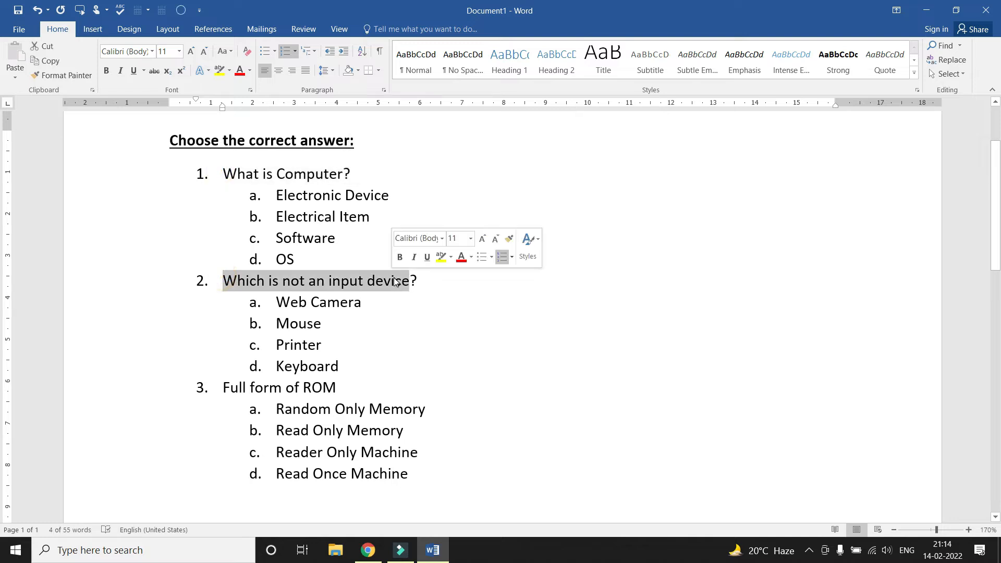
pyautogui.scroll(-2, 212, 290)
pyautogui.moveTo(223, 281); pyautogui.dragTo(336, 282)
pyautogui.scroll(3, 334, 284)
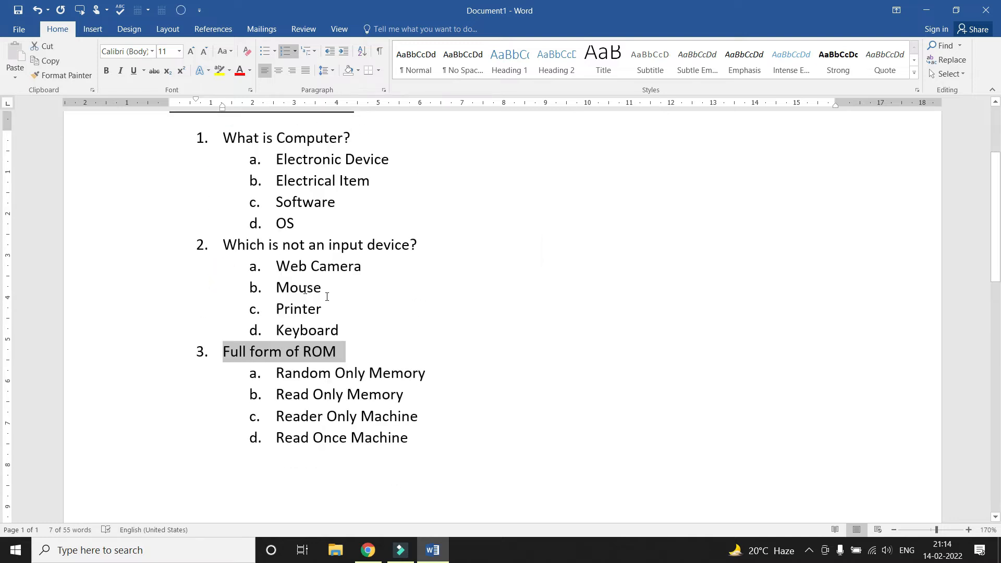
pyautogui.moveTo(222, 227); pyautogui.dragTo(354, 228)
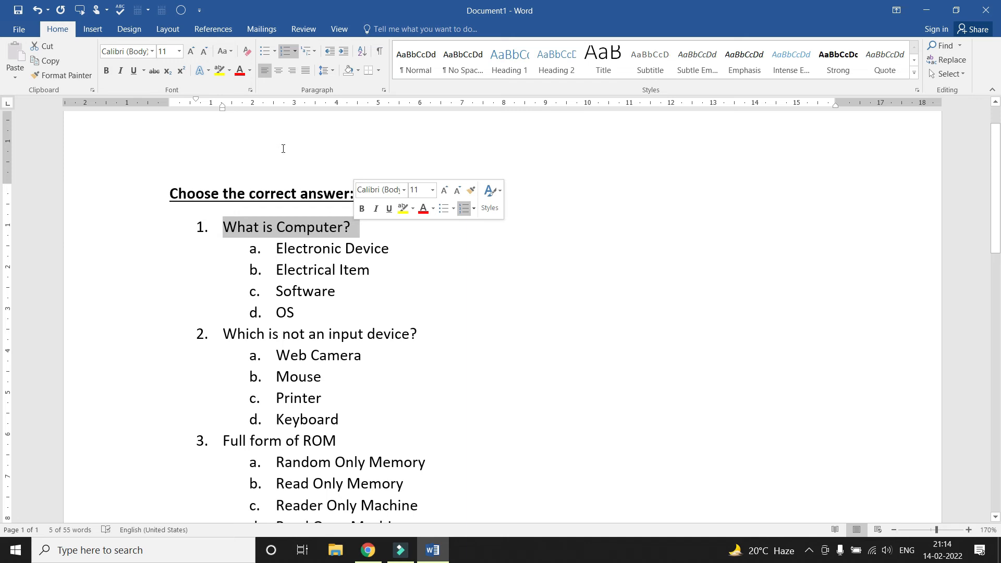
pyautogui.click(106, 71)
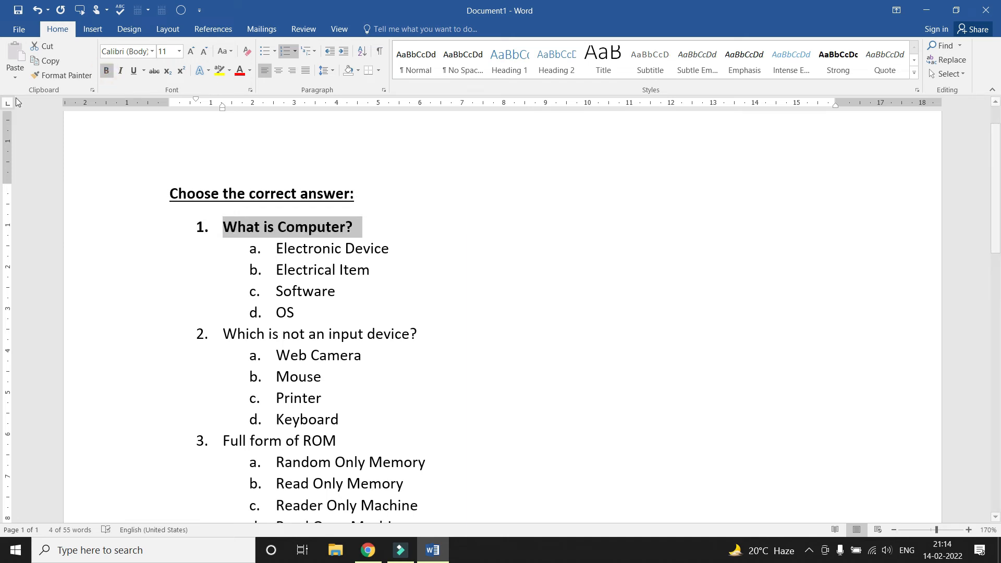
# Copy question 1's bold formatting onto questions 2 and 3 with Format Painter
pyautogui.click(61, 75)
pyautogui.moveTo(216, 333); pyautogui.dragTo(424, 334)
pyautogui.scroll(-1, 359, 372)
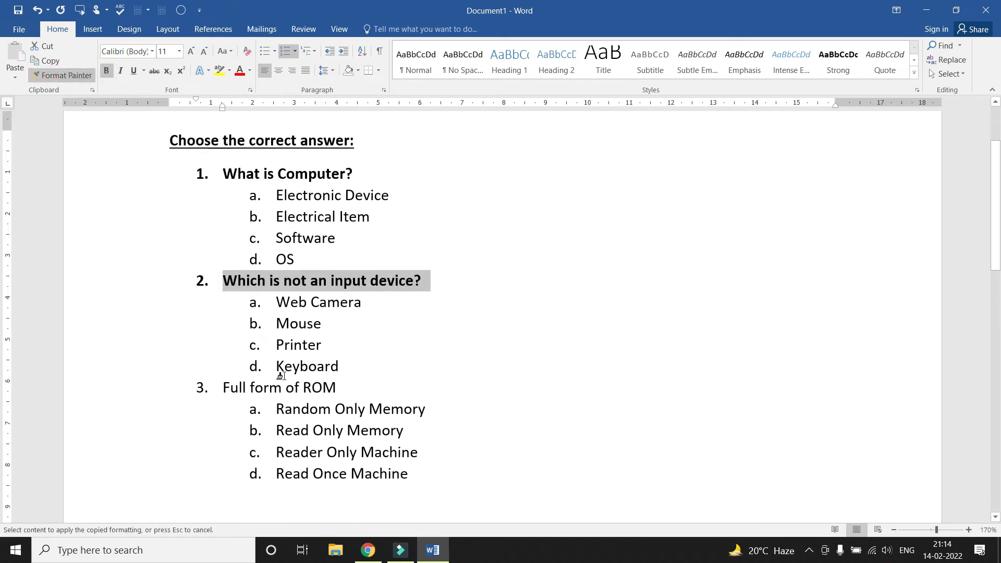
pyautogui.moveTo(217, 387); pyautogui.dragTo(348, 392)
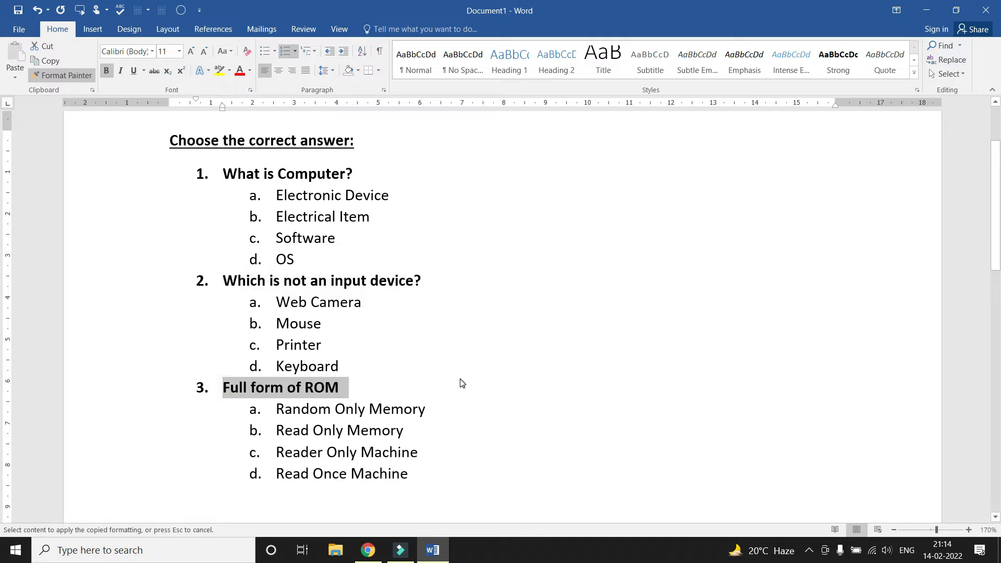
pyautogui.press('Escape')
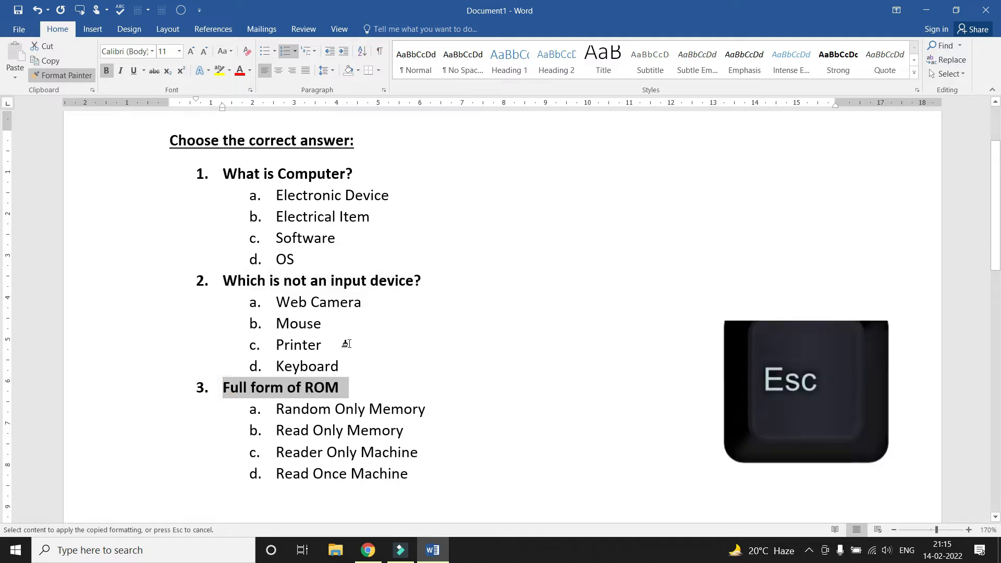
pyautogui.click(352, 343)
pyautogui.scroll(2, 401, 337)
pyautogui.scroll(-3, 453, 335)
pyautogui.scroll(5, 557, 336)
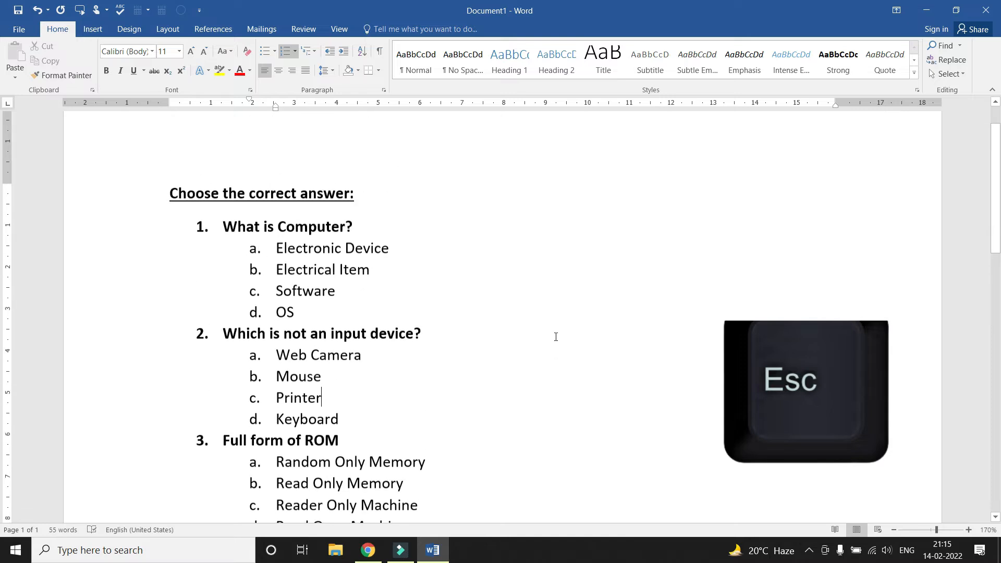
pyautogui.scroll(-2, 556, 337)
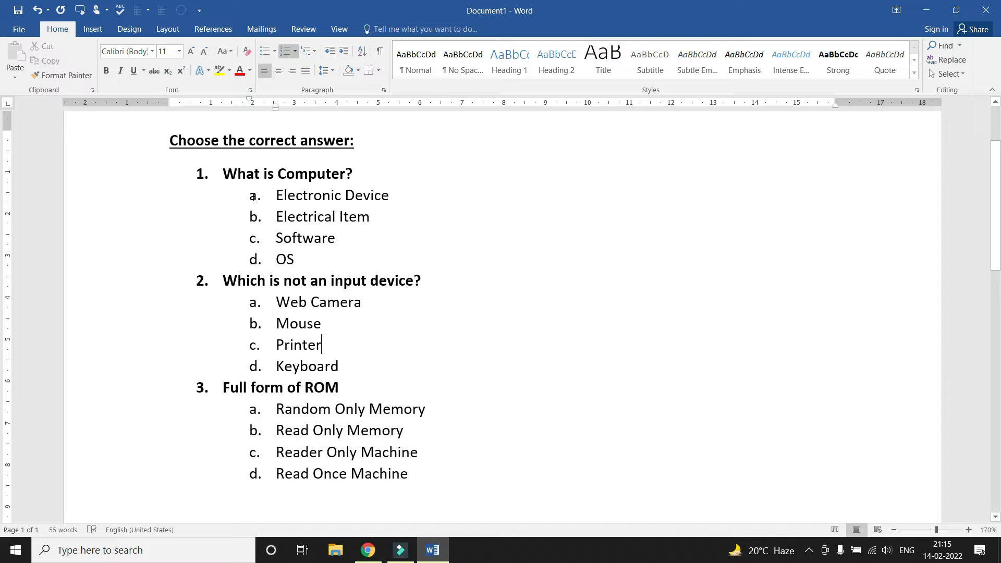
# Renumber the answer options with Roman numerals I., II., III., IV
pyautogui.click(254, 196)
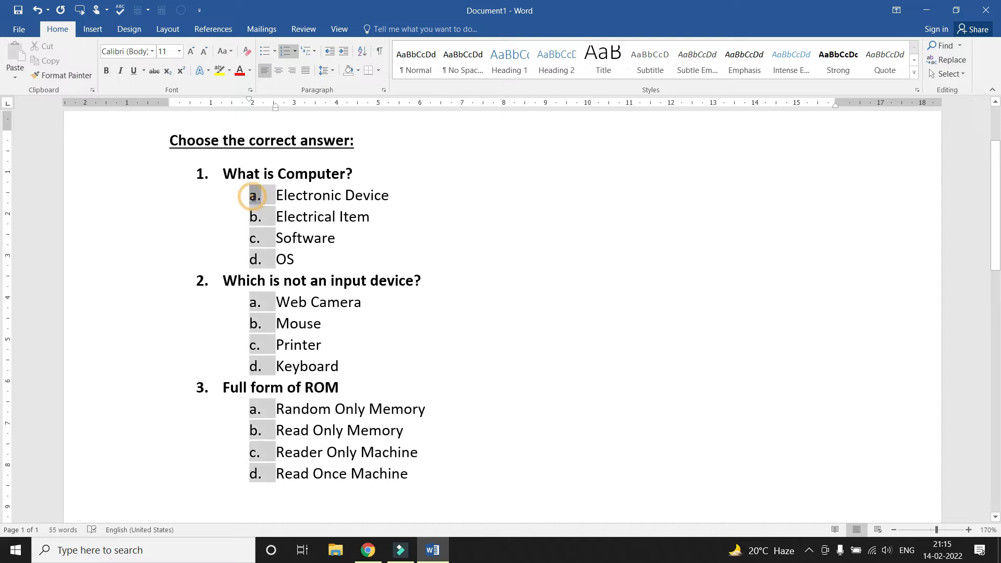
pyautogui.click(295, 53)
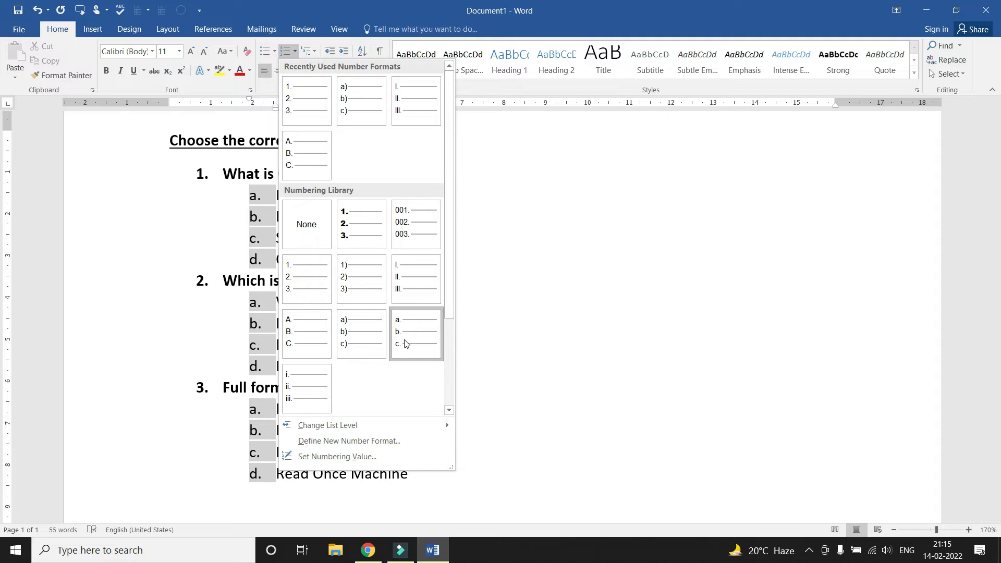
pyautogui.click(410, 105)
pyautogui.click(384, 231)
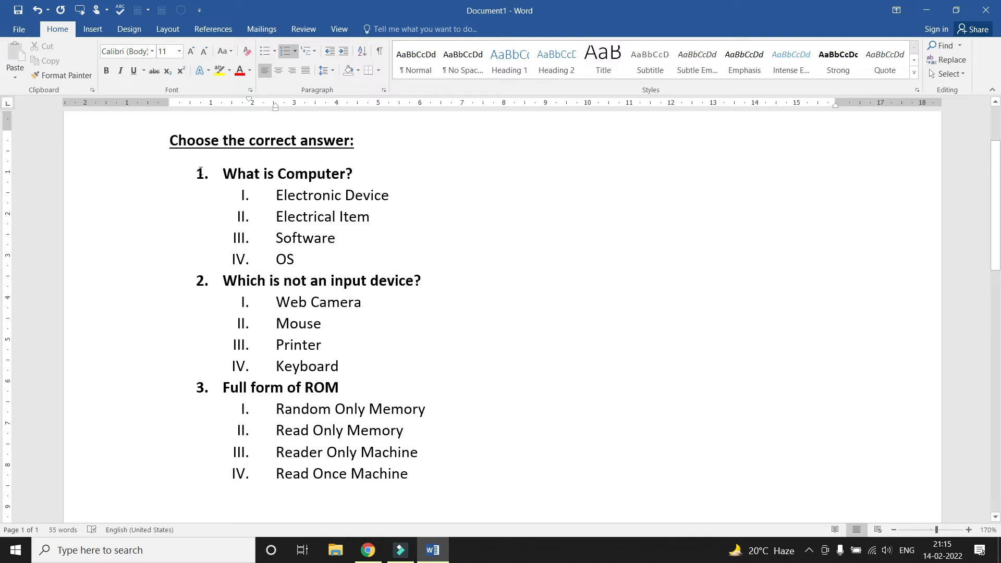
# Relabel the three top-level questions A., B. and C
pyautogui.click(202, 174)
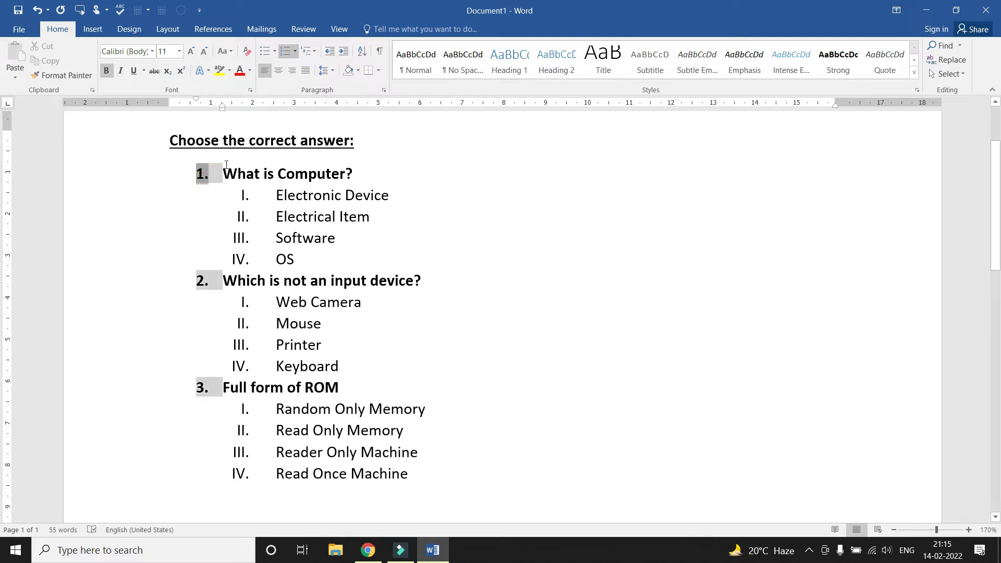
pyautogui.click(295, 50)
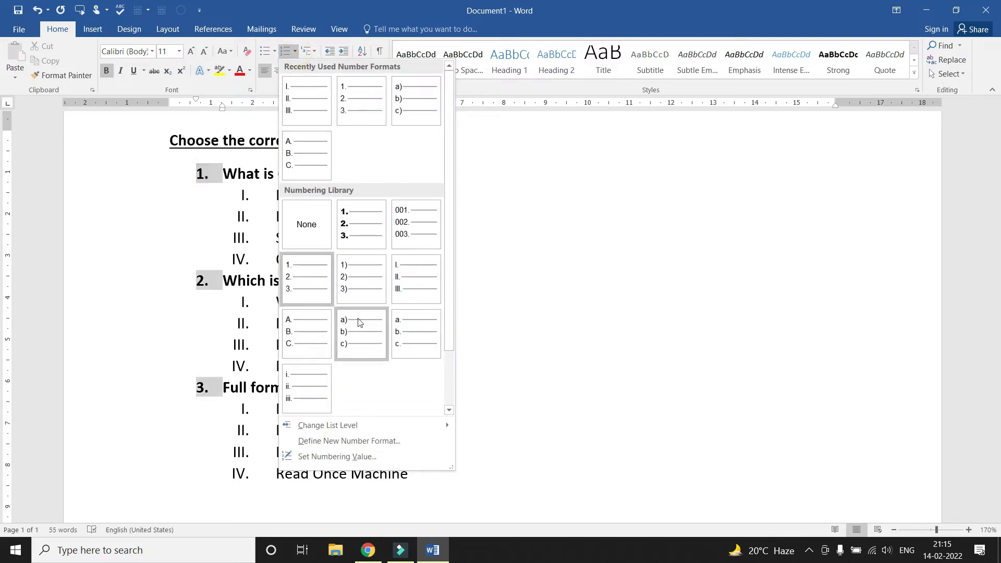
pyautogui.click(303, 337)
pyautogui.click(402, 315)
pyautogui.scroll(1, 329, 213)
pyautogui.scroll(1, 391, 201)
pyautogui.scroll(-2, 393, 219)
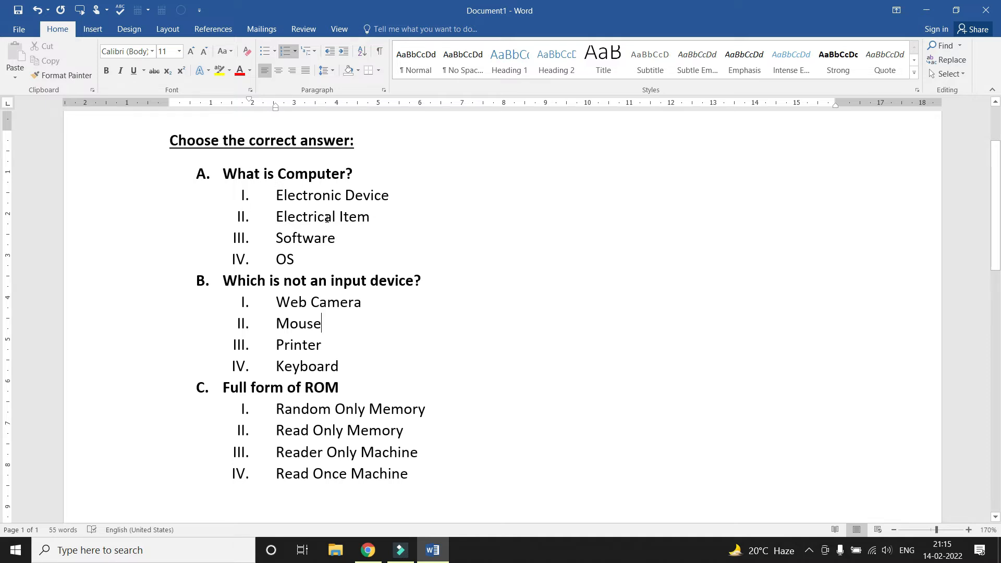
pyautogui.scroll(2, 326, 219)
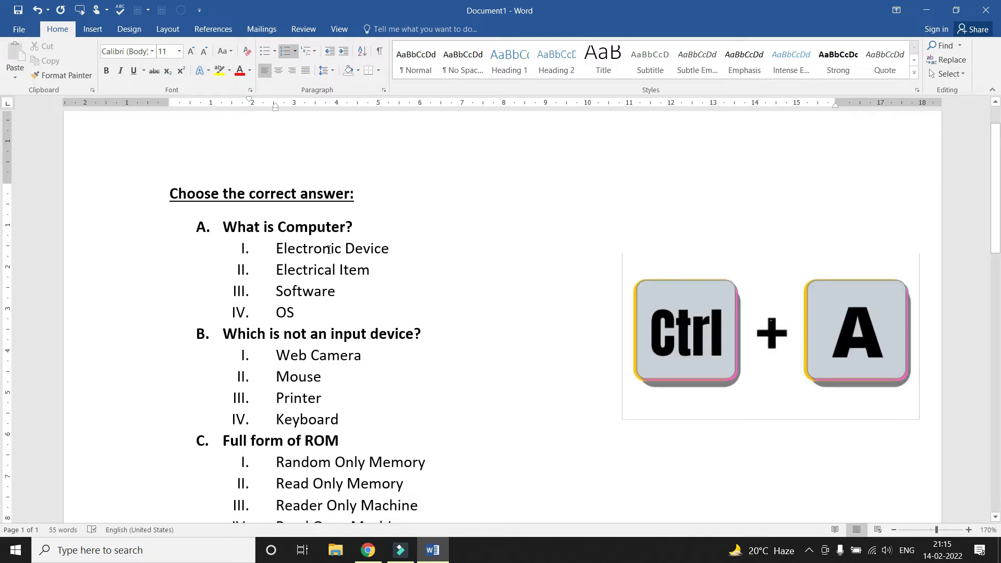
# Select the whole document and delete the quiz
pyautogui.hotkey('ctrl', 'a')
pyautogui.press('Delete')
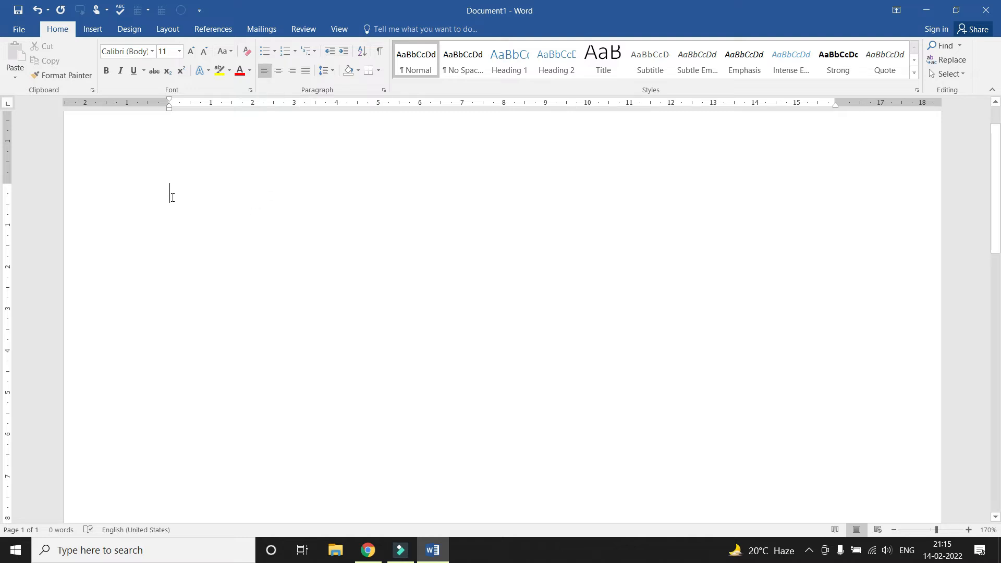
pyautogui.scroll(1, 169, 187)
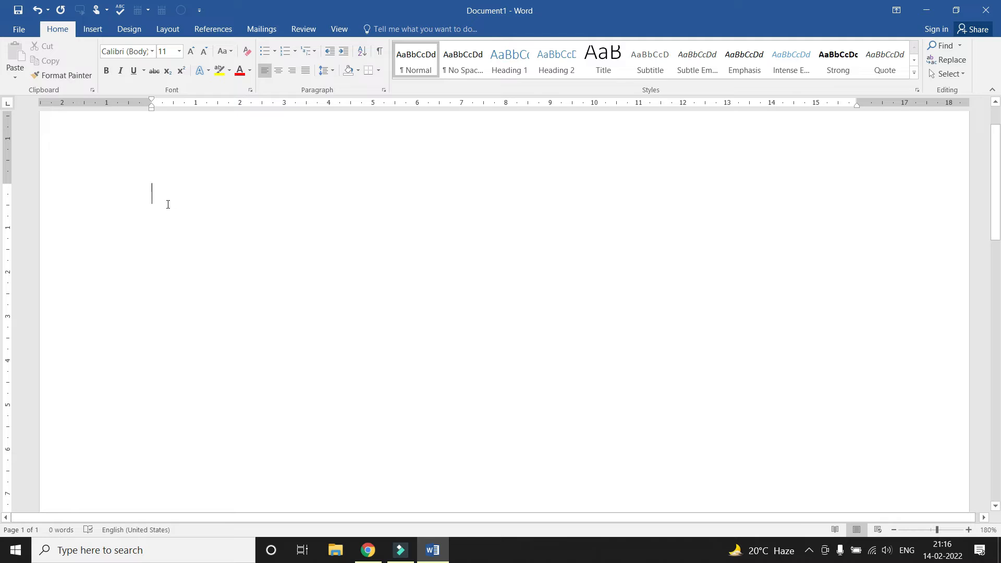
# Type 'I am from Kalchini' plus filler text as a test, then delete it
pyautogui.write('I am from Kalchini')
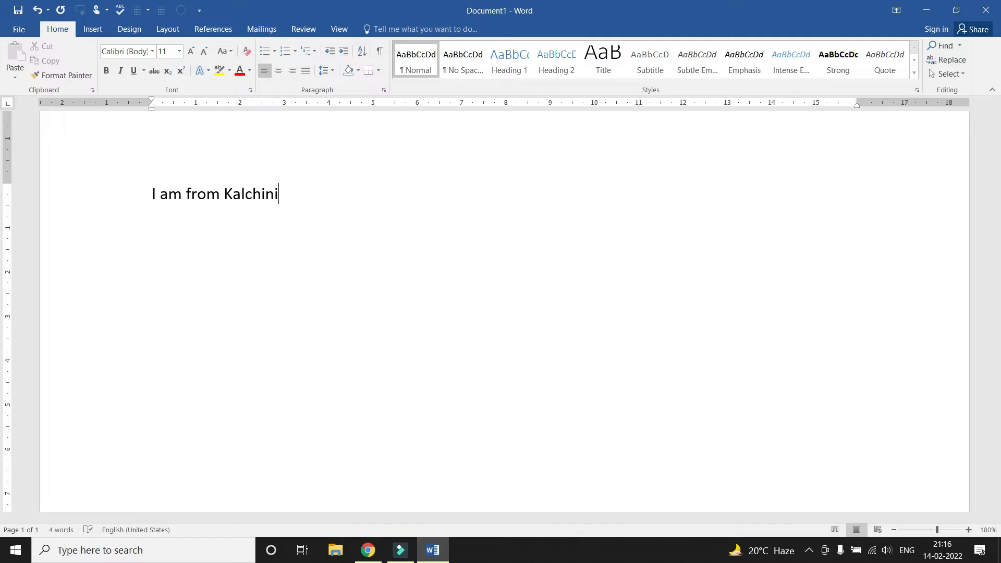
pyautogui.write('jhsdjsdhjsahdashd')
pyautogui.hotkey('ctrl', 'a')
pyautogui.press('BackSpace')
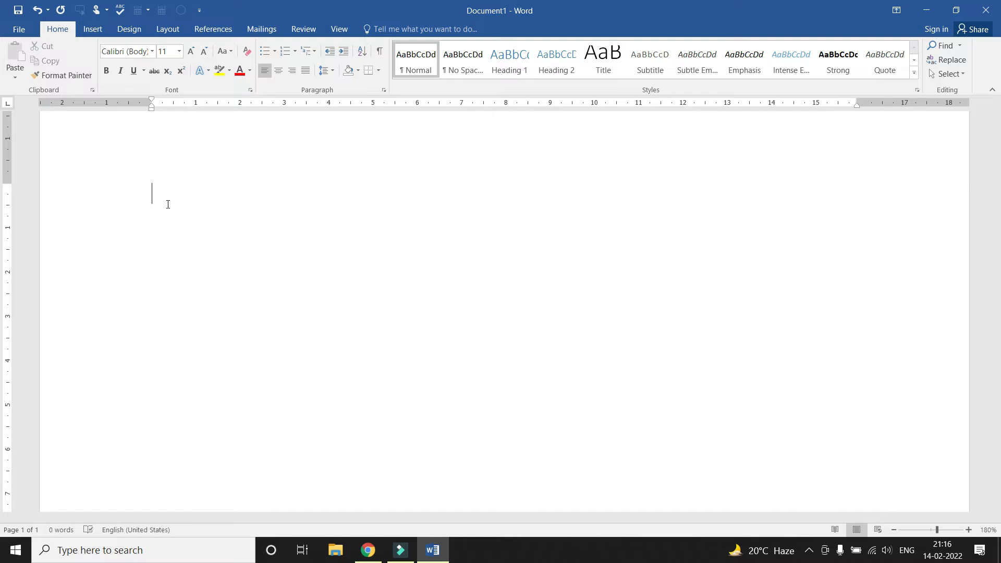
# Type filler test lines right-aligned and then centred, deleting each one
pyautogui.click(290, 72)
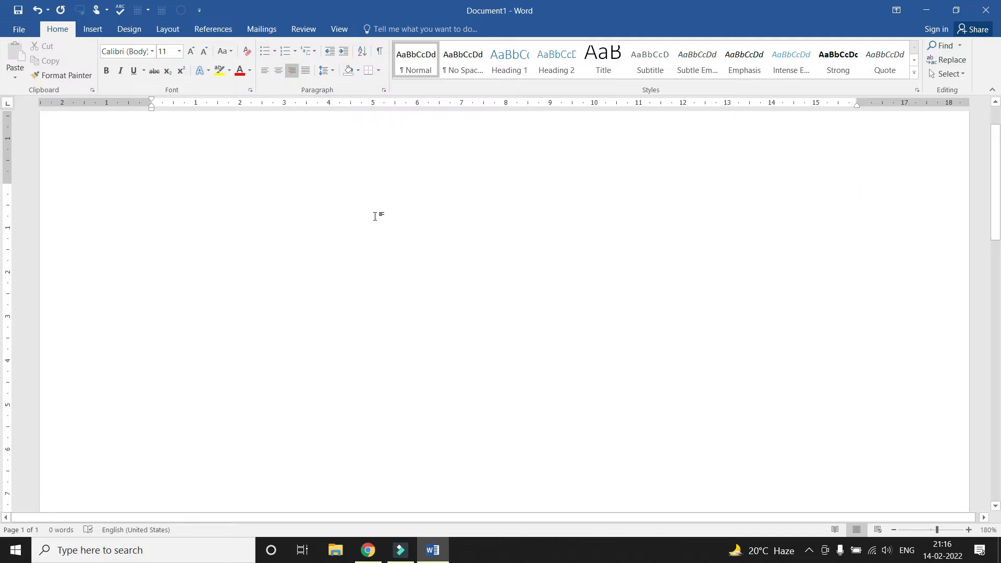
pyautogui.write('dsajkdsahdshdksjdhsajhd')
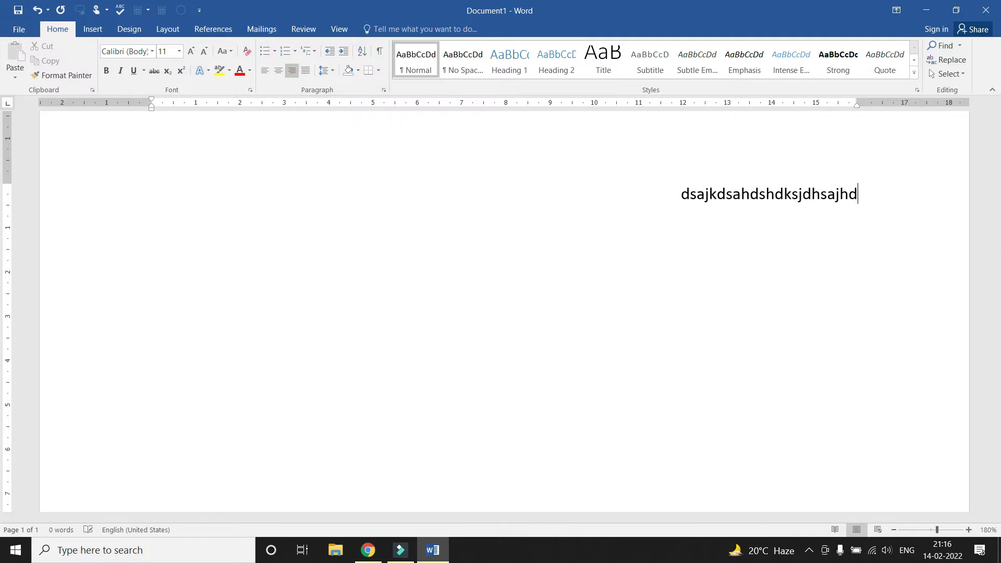
pyautogui.write('kjsahdhsadhsah')
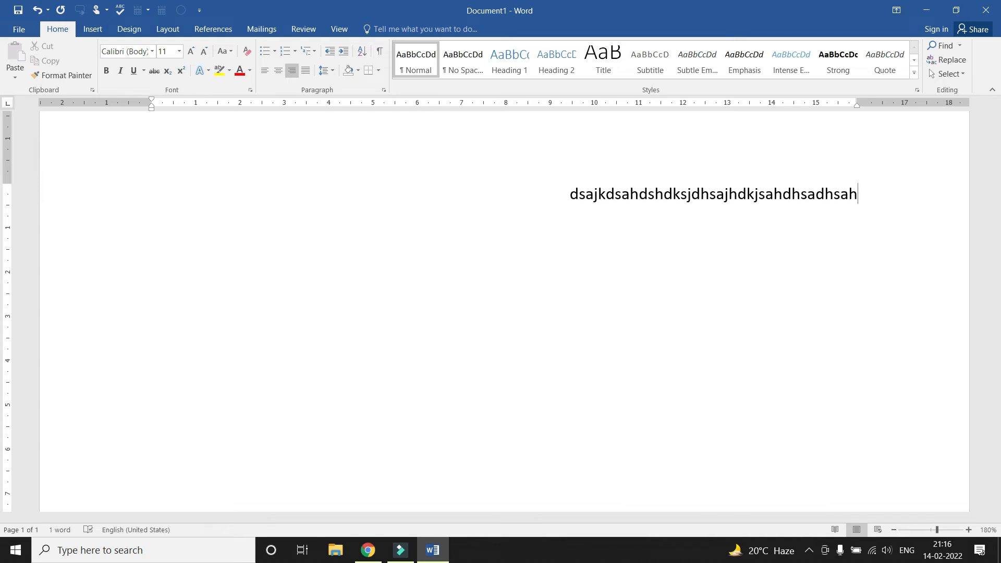
pyautogui.hotkey('ctrl', 'a')
pyautogui.press('BackSpace')
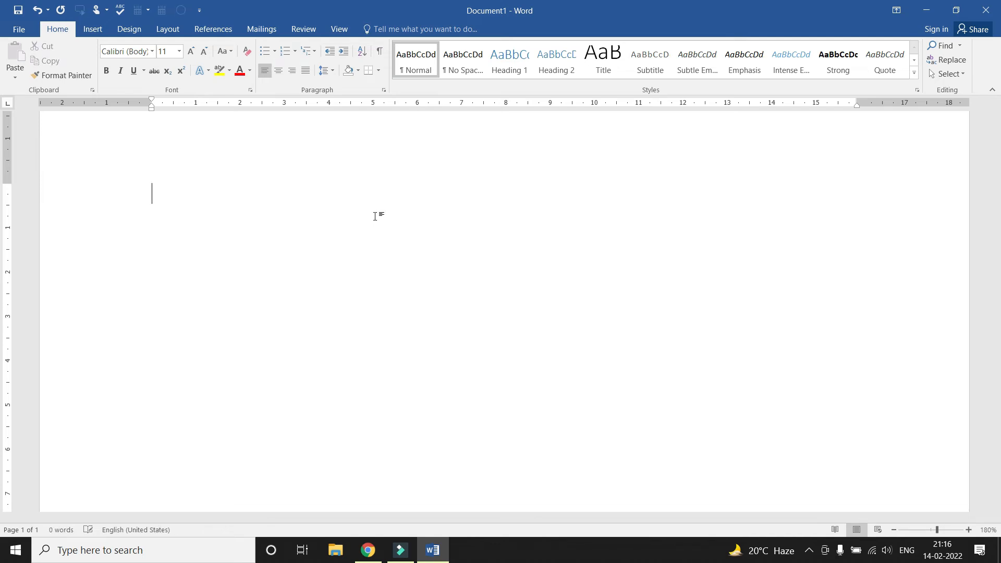
pyautogui.click(280, 74)
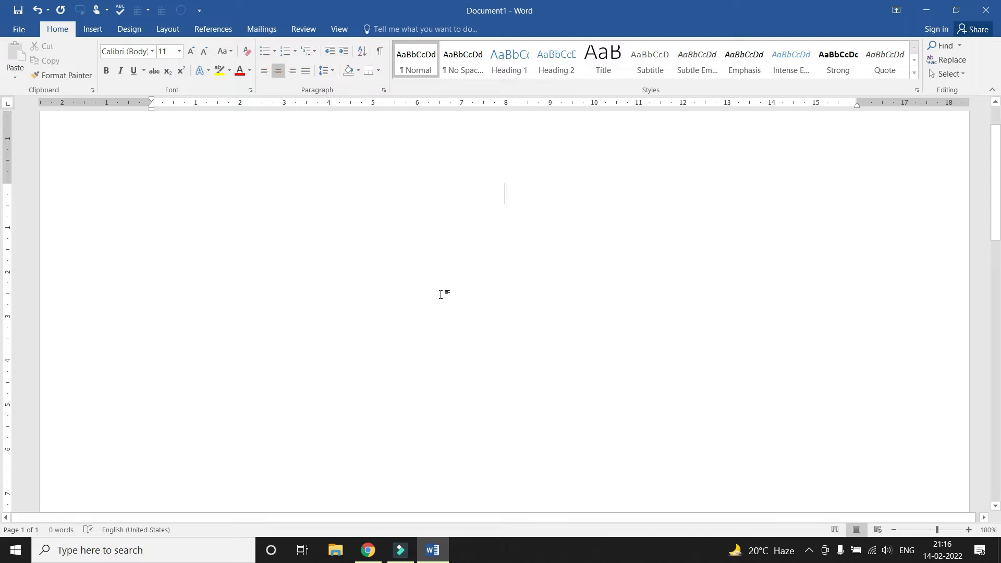
pyautogui.write('hfsdhkjfhdsjkhfdshfdsj')
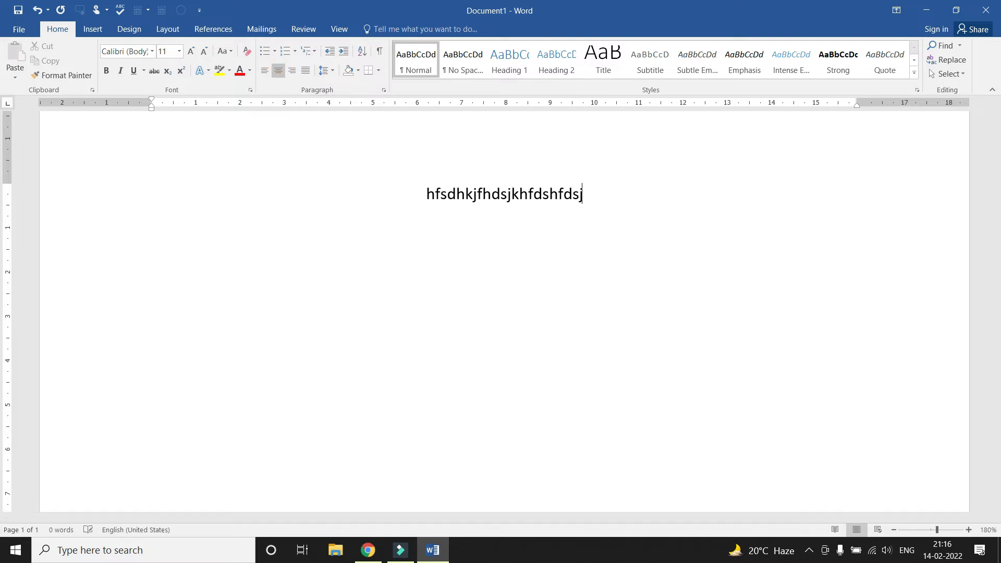
pyautogui.write('fjdshfjdhsjfhdsjhfds')
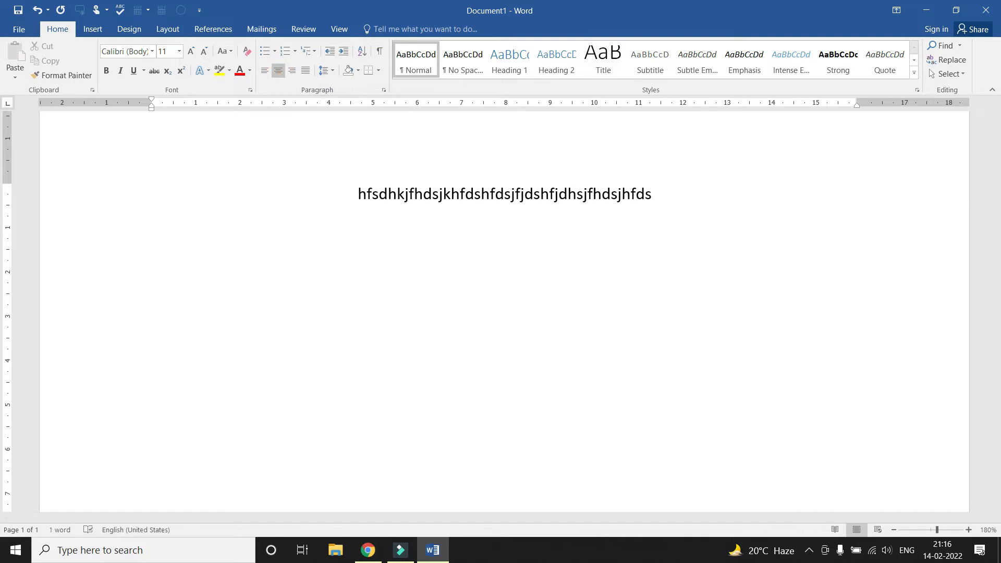
pyautogui.hotkey('ctrl', 'a')
pyautogui.press('Delete')
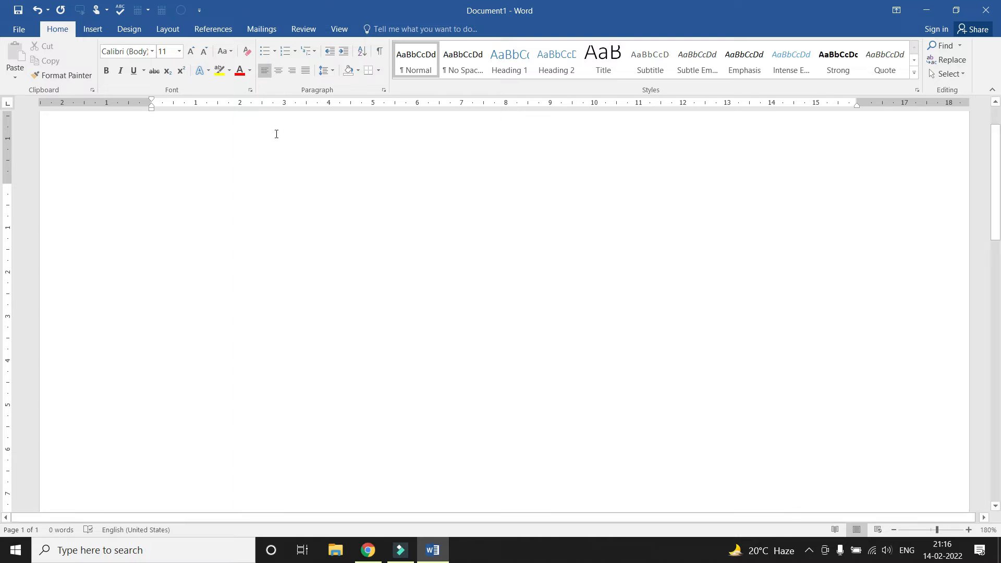
# Generate sample paragraphs with =rand()
pyautogui.write('=rand')
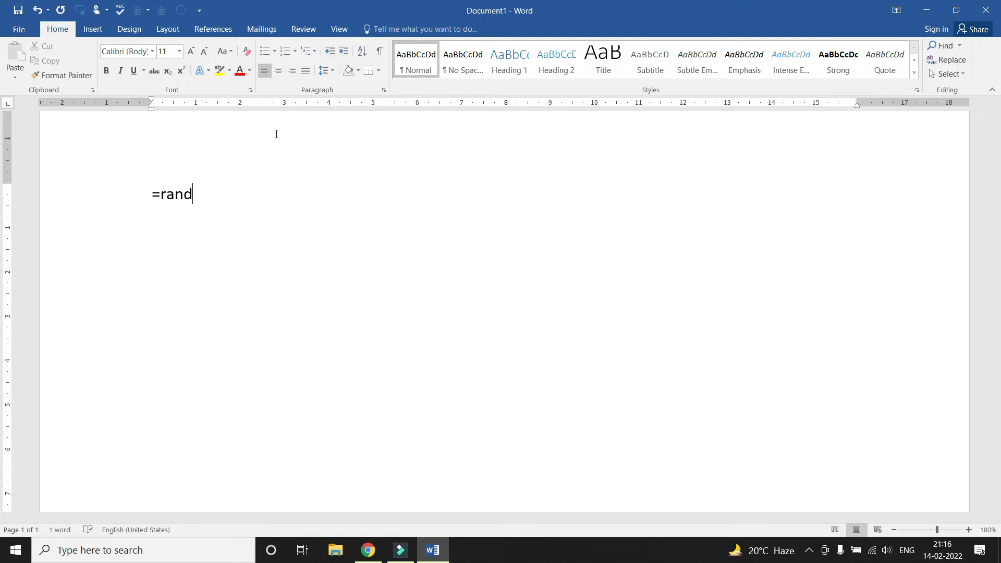
pyautogui.write('()')
pyautogui.press('Return')
pyautogui.scroll(5, 303, 236)
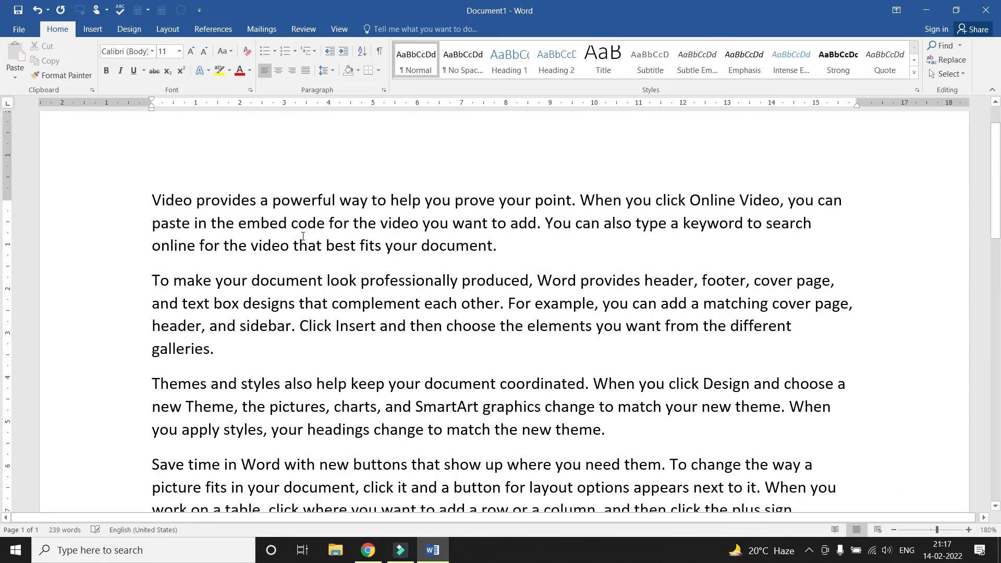
pyautogui.scroll(-3, 302, 236)
pyautogui.keyDown('ctrl'); pyautogui.scroll(-1, 318, 230); pyautogui.keyUp('ctrl')
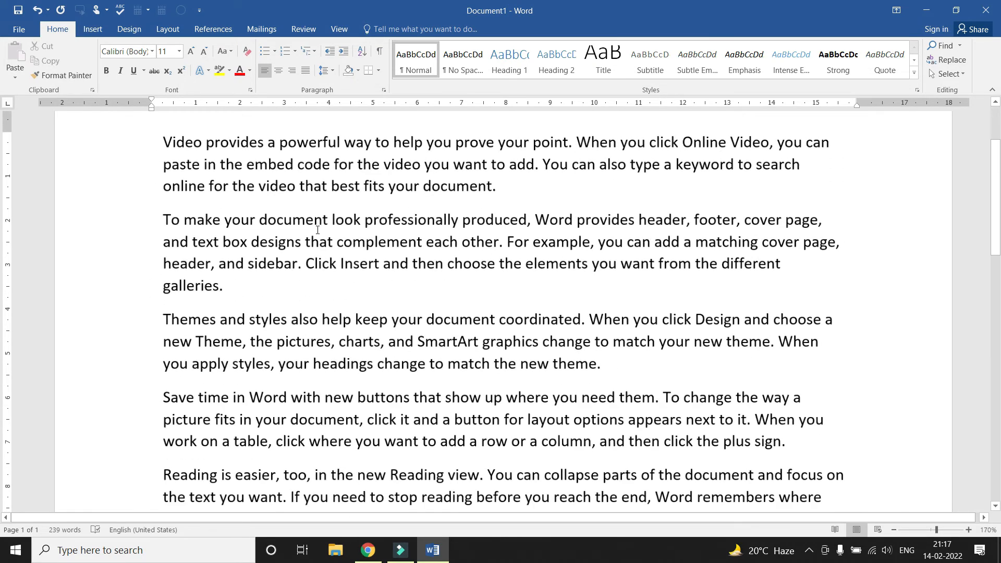
pyautogui.scroll(1, 324, 228)
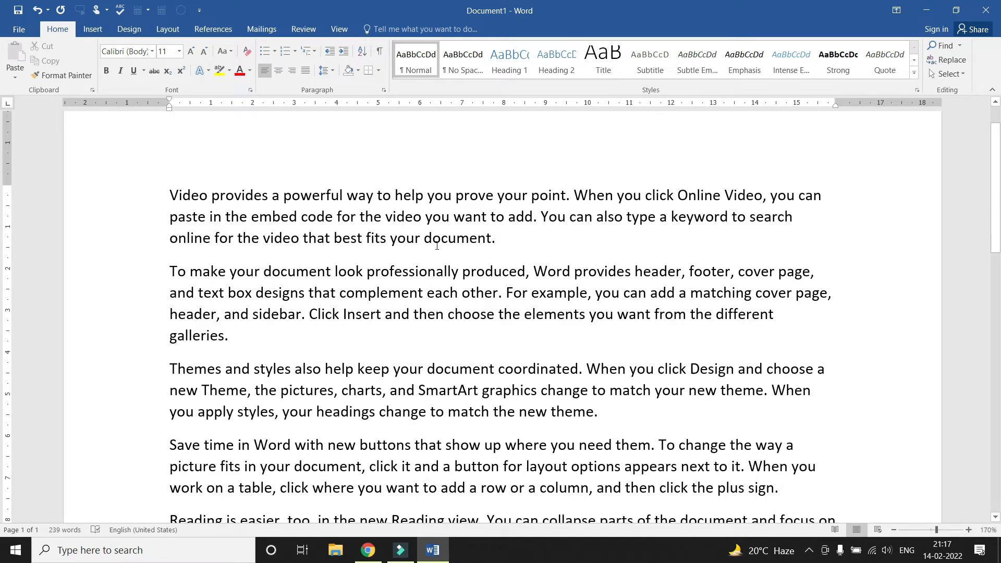
# Practise selecting the 'Video provides a powerful way' paragraph and its first lines, then deselect
pyautogui.click(422, 216)
pyautogui.moveTo(170, 193); pyautogui.dragTo(501, 239)
pyautogui.scroll(2, 202, 227)
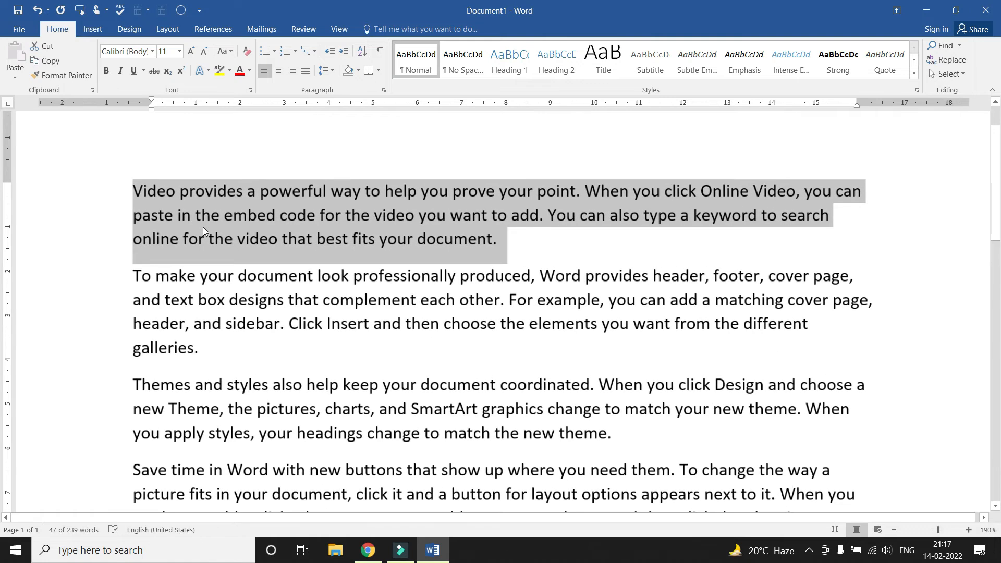
pyautogui.click(149, 216)
pyautogui.moveTo(134, 194); pyautogui.dragTo(134, 245)
pyautogui.click(316, 216)
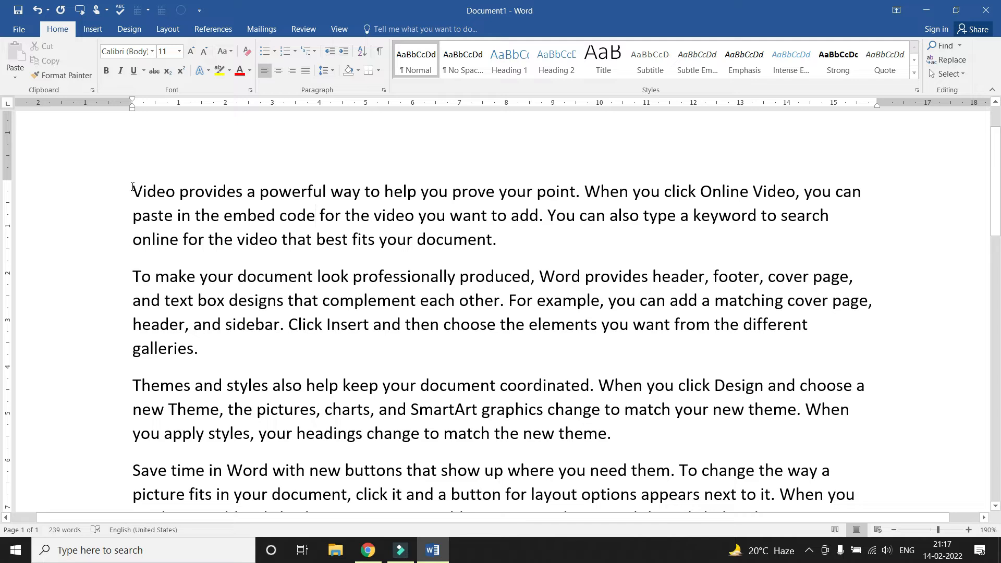
pyautogui.scroll(-2, 133, 224)
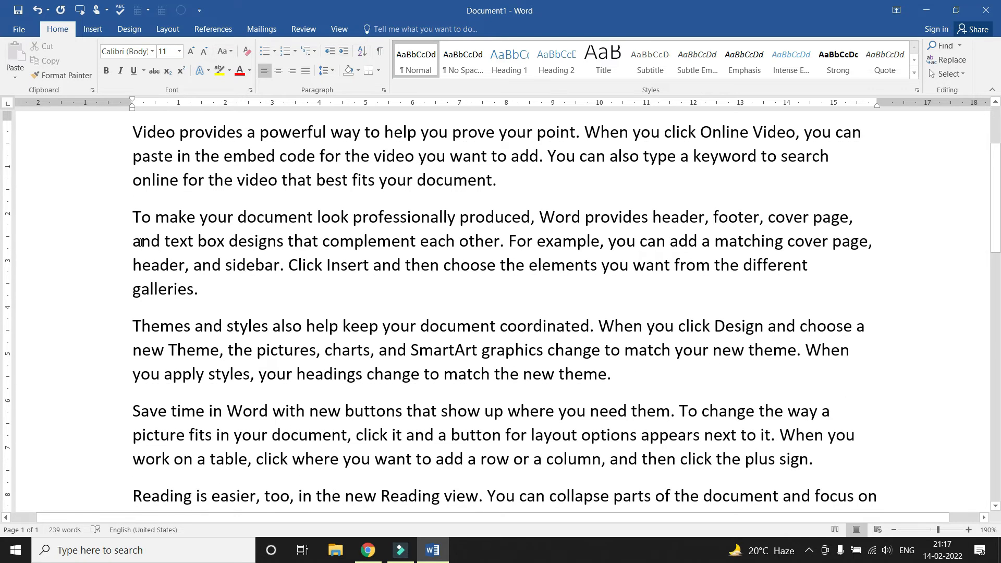
pyautogui.scroll(-3, 139, 240)
pyautogui.scroll(7, 173, 278)
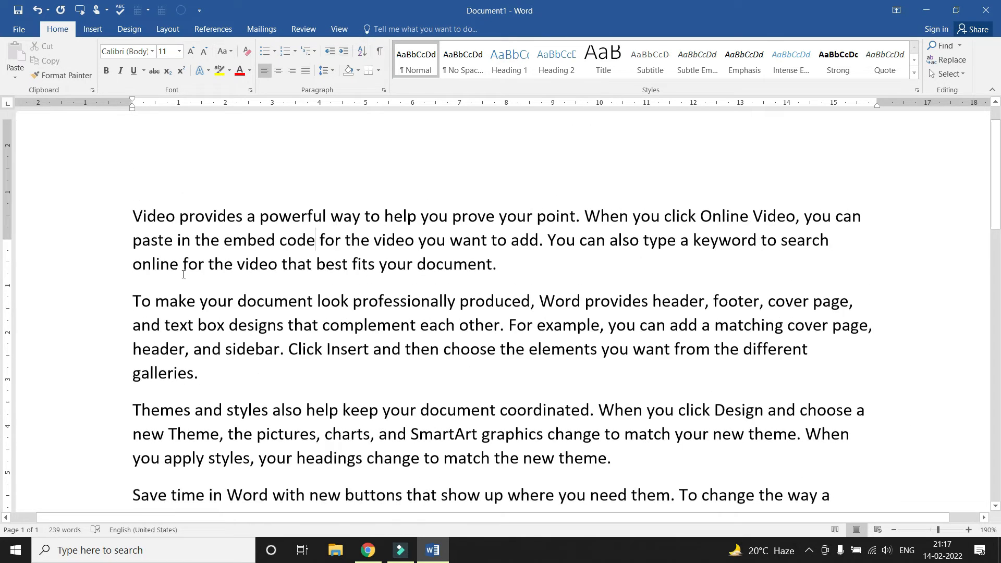
pyautogui.moveTo(134, 245); pyautogui.dragTo(505, 301)
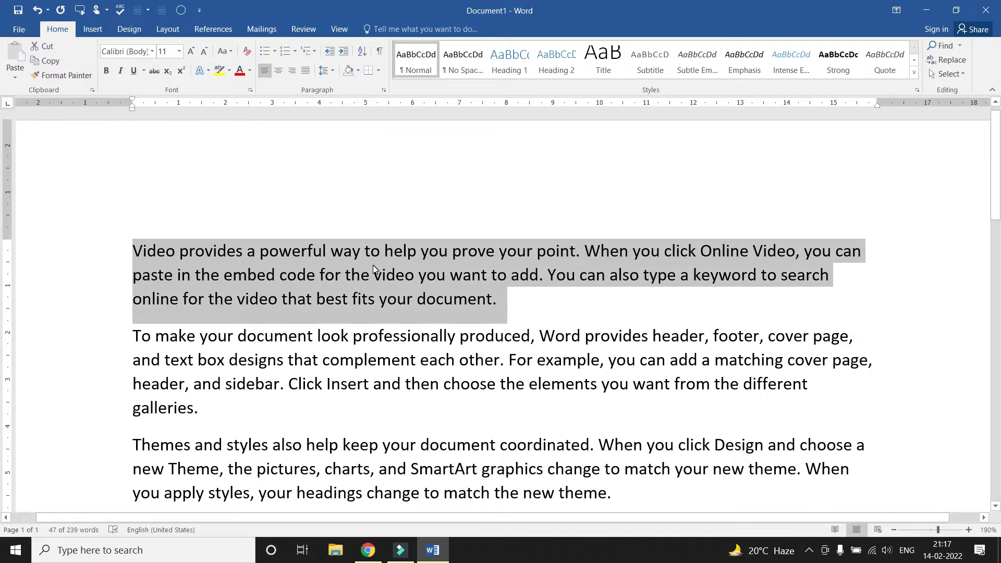
pyautogui.click(182, 277)
pyautogui.scroll(-2, 141, 224)
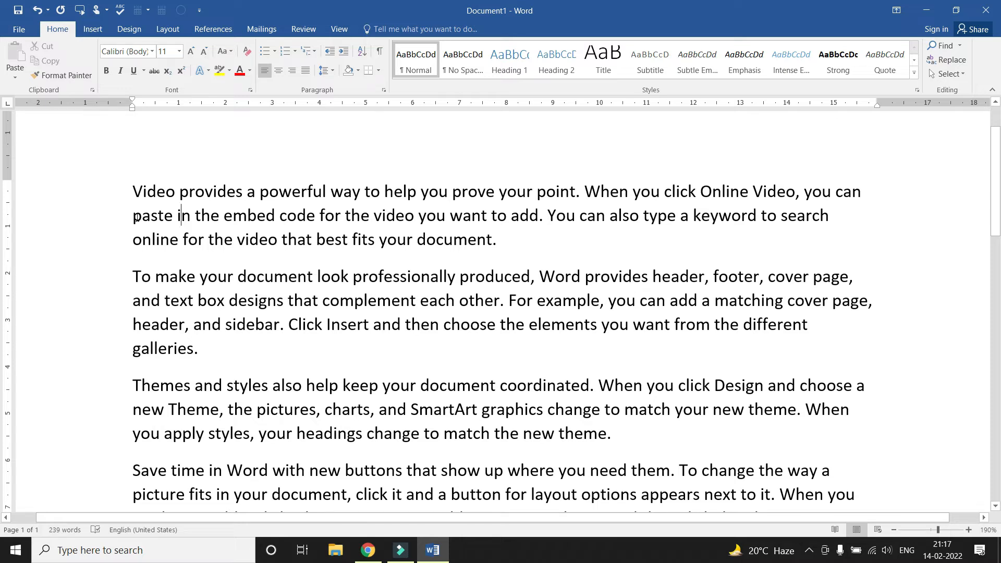
# Try right, centre and left alignment on the first paragraph, finishing with Justify
pyautogui.tripleClick(133, 194)
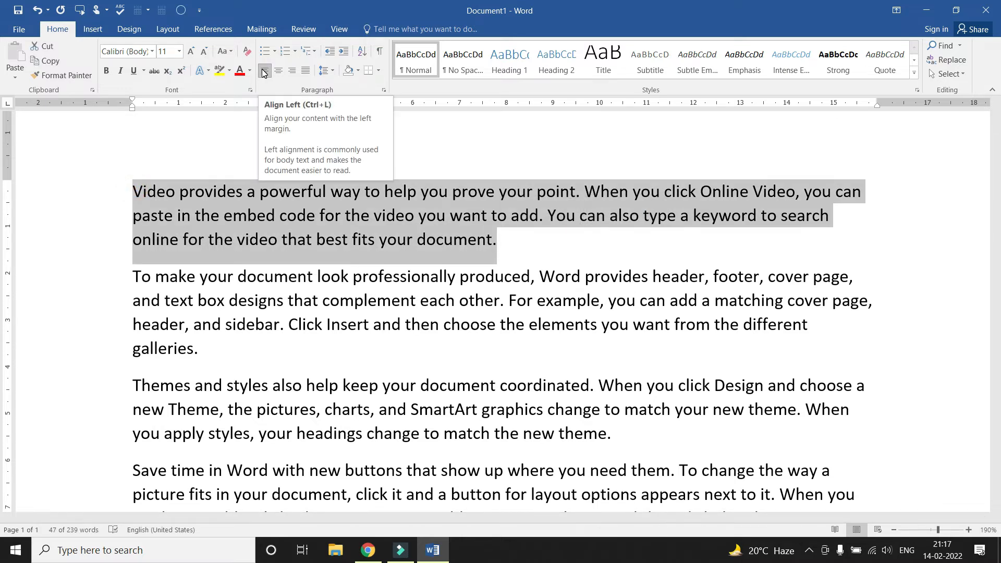
pyautogui.click(291, 71)
pyautogui.click(869, 234)
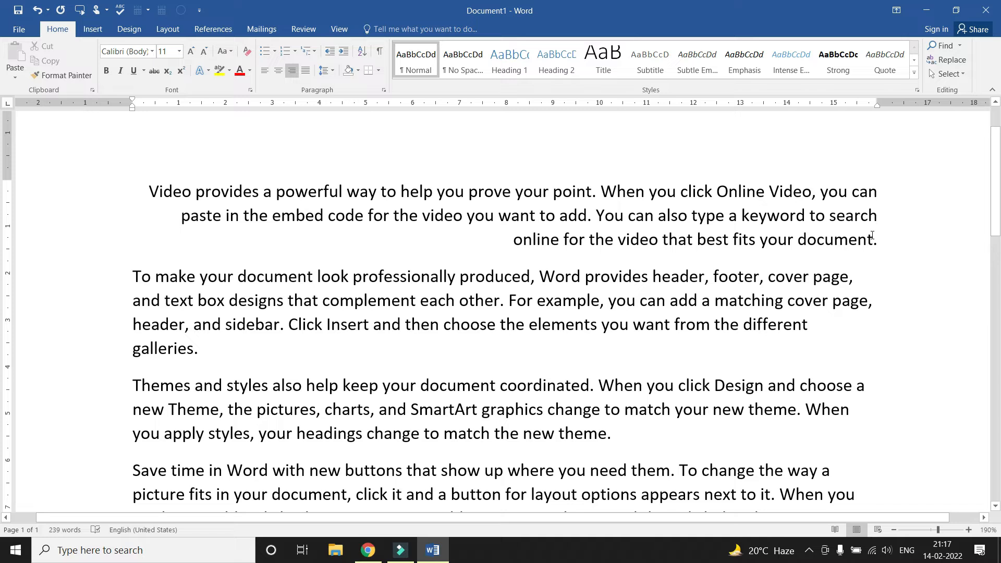
pyautogui.moveTo(876, 237); pyautogui.dragTo(162, 188)
pyautogui.click(277, 70)
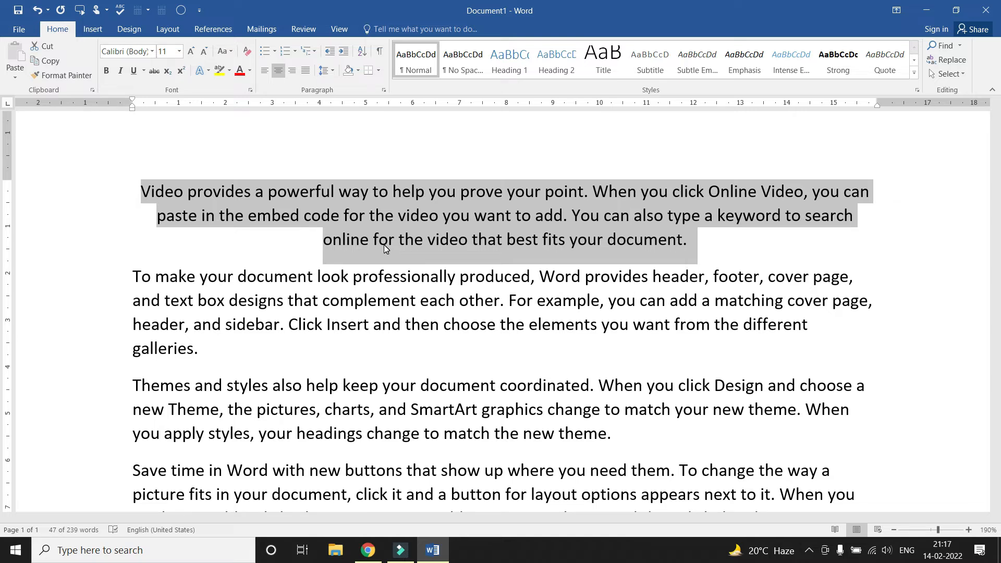
pyautogui.click(264, 70)
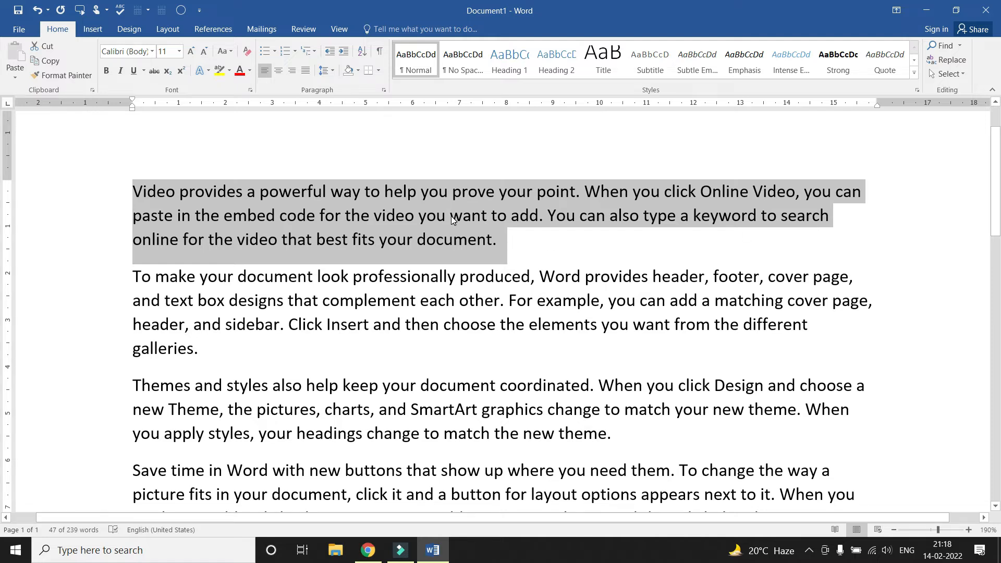
pyautogui.click(305, 69)
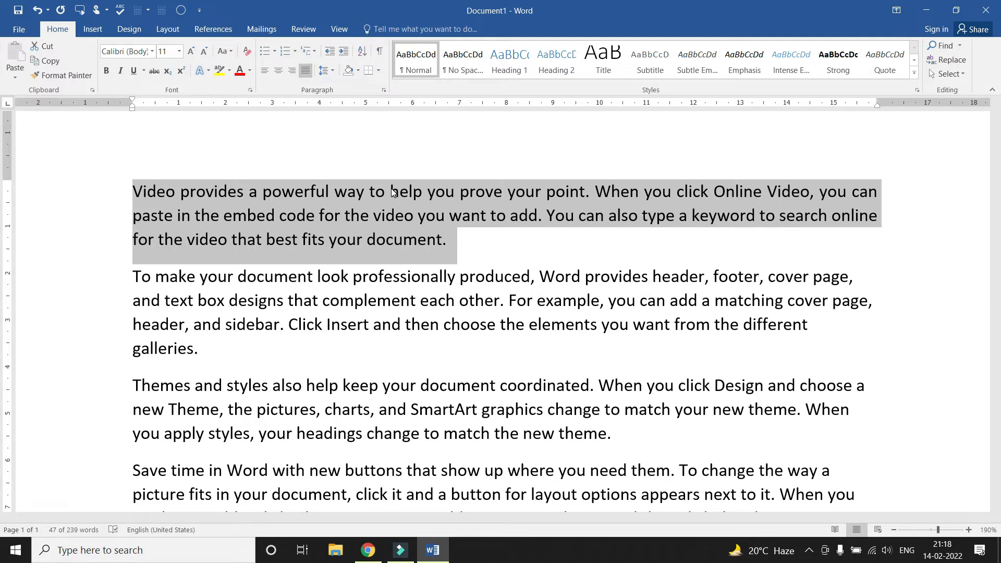
# Justify the second sample paragraph
pyautogui.click(376, 241)
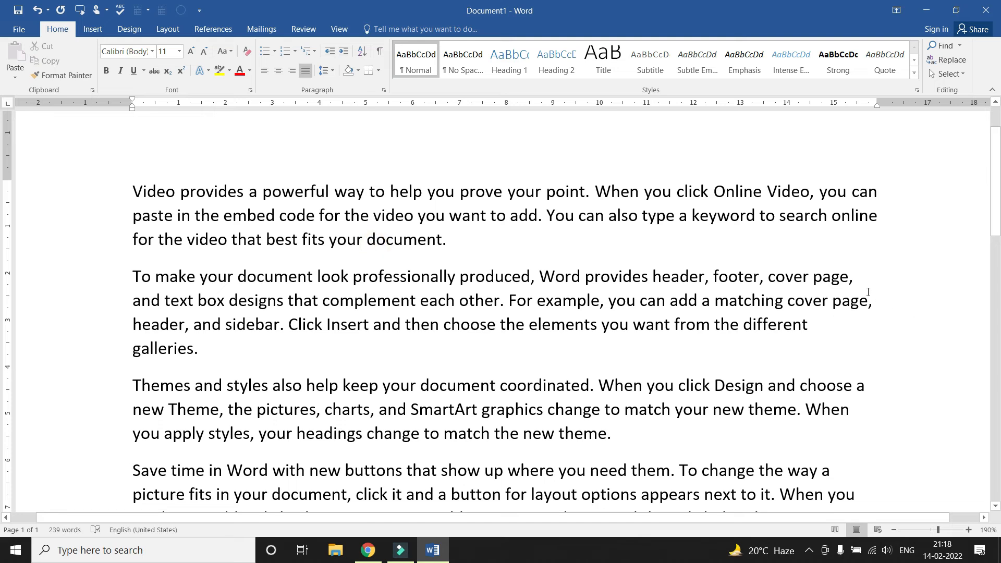
pyautogui.moveTo(850, 284); pyautogui.dragTo(860, 319)
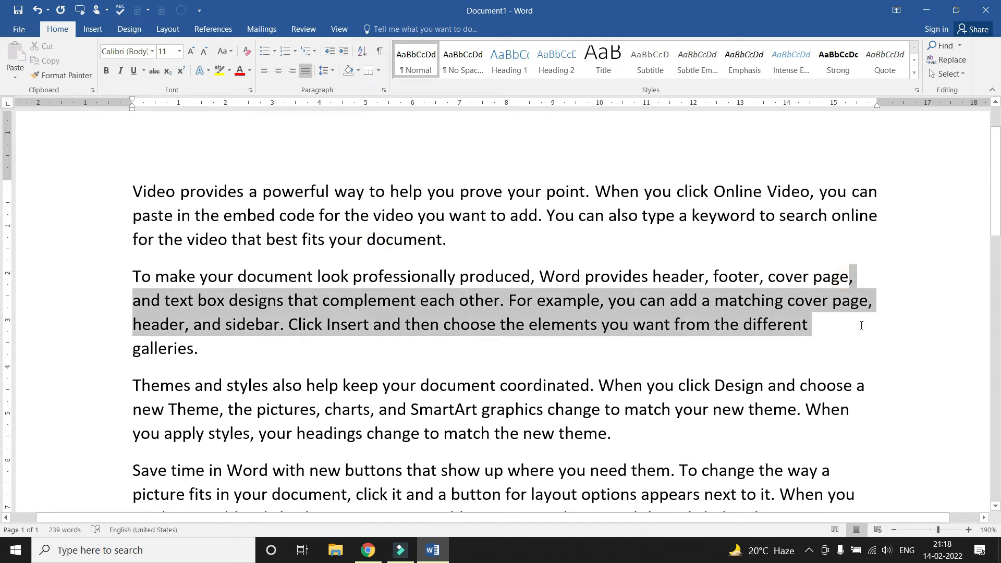
pyautogui.click(855, 325)
pyautogui.moveTo(132, 277); pyautogui.dragTo(201, 349)
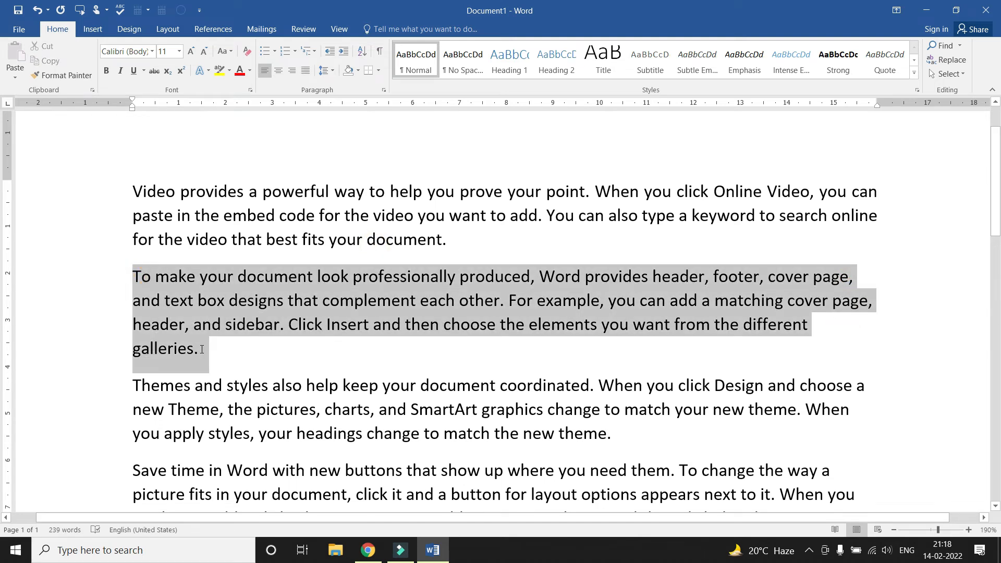
pyautogui.click(305, 70)
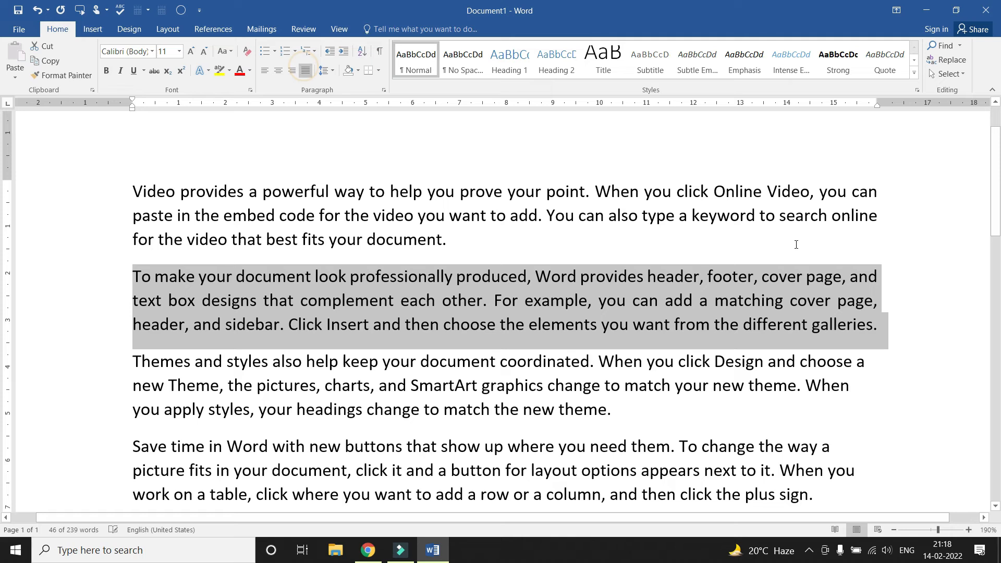
pyautogui.click(848, 283)
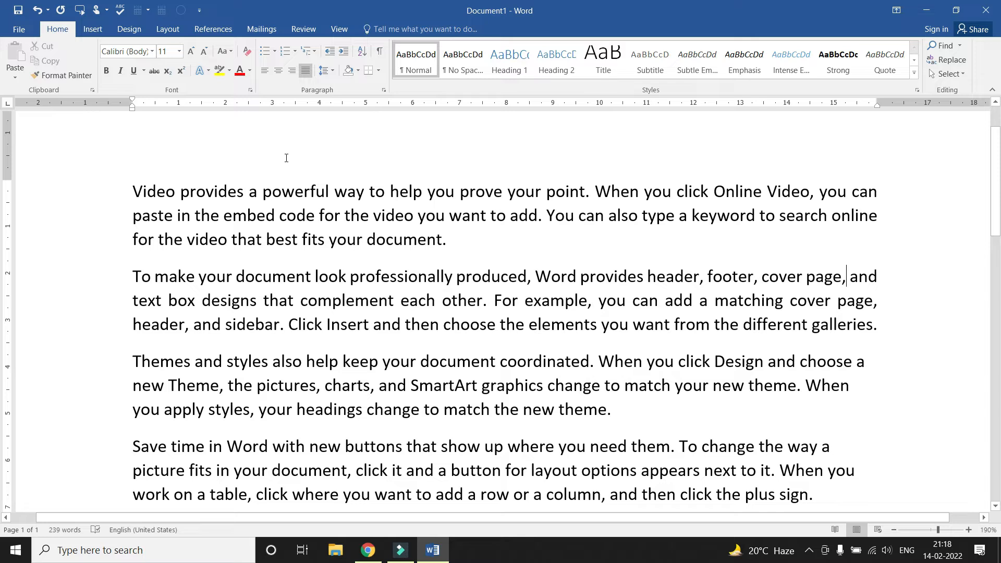
# Cycle the first paragraph through Ctrl+L, Ctrl+R, Ctrl+E, ending justified with Ctrl+J
pyautogui.moveTo(456, 240); pyautogui.dragTo(151, 213)
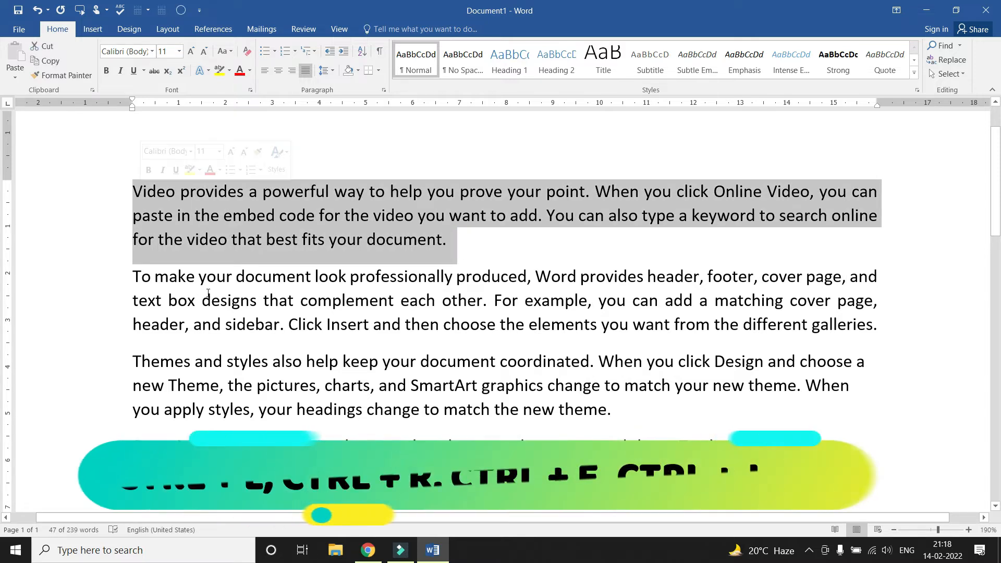
pyautogui.hotkey('ctrl', 'l')
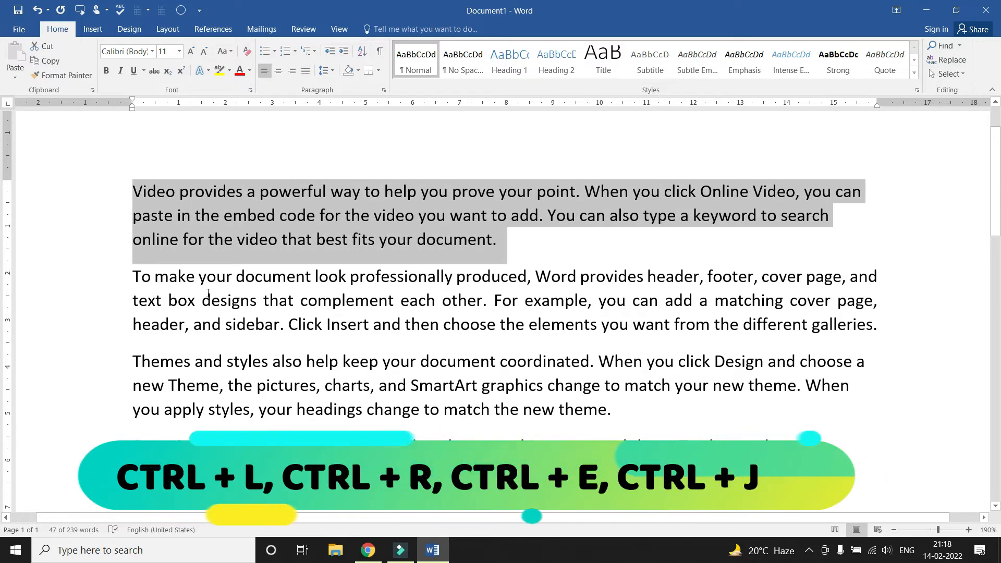
pyautogui.hotkey('ctrl', 'r')
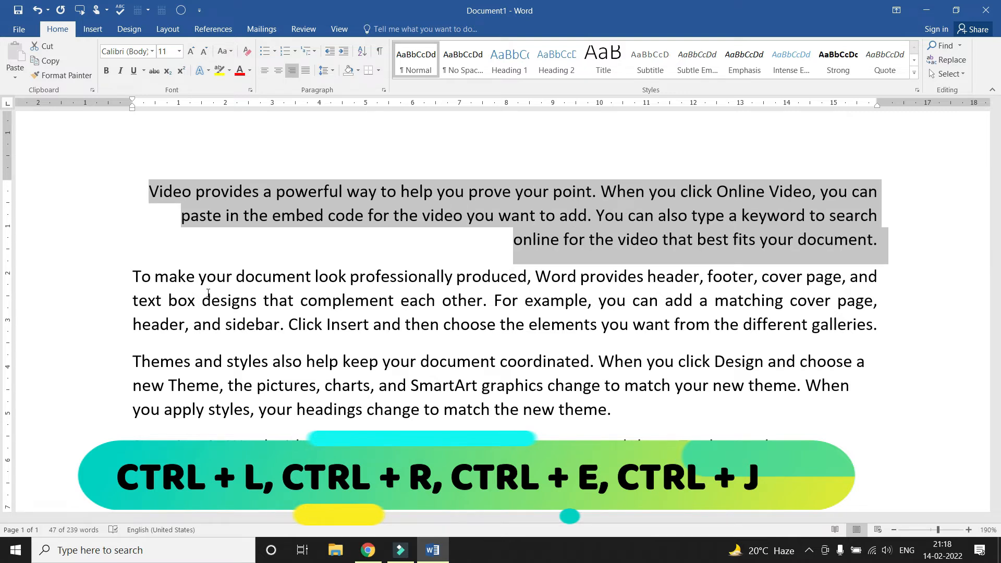
pyautogui.hotkey('ctrl', 'e')
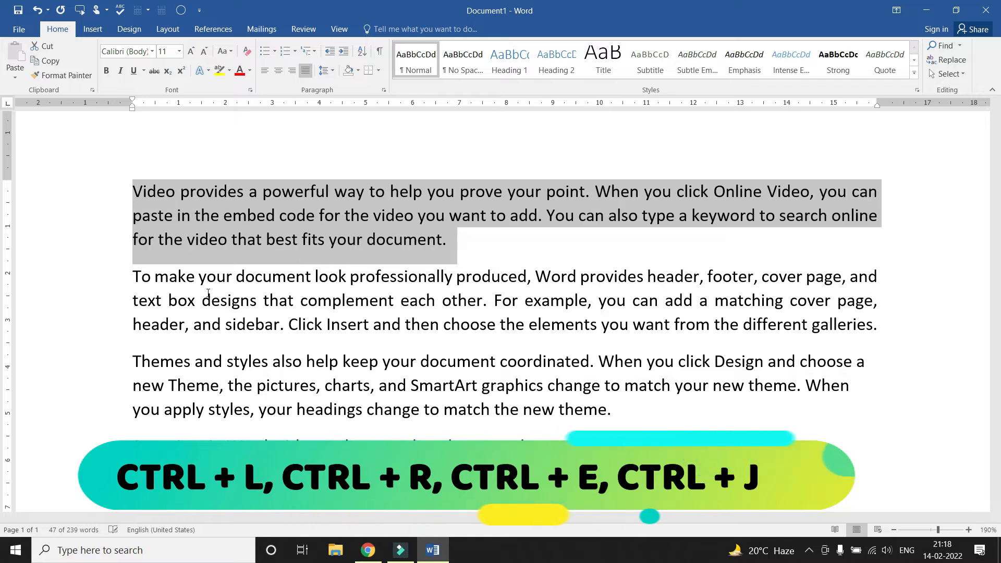
pyautogui.hotkey('ctrl', 'j')
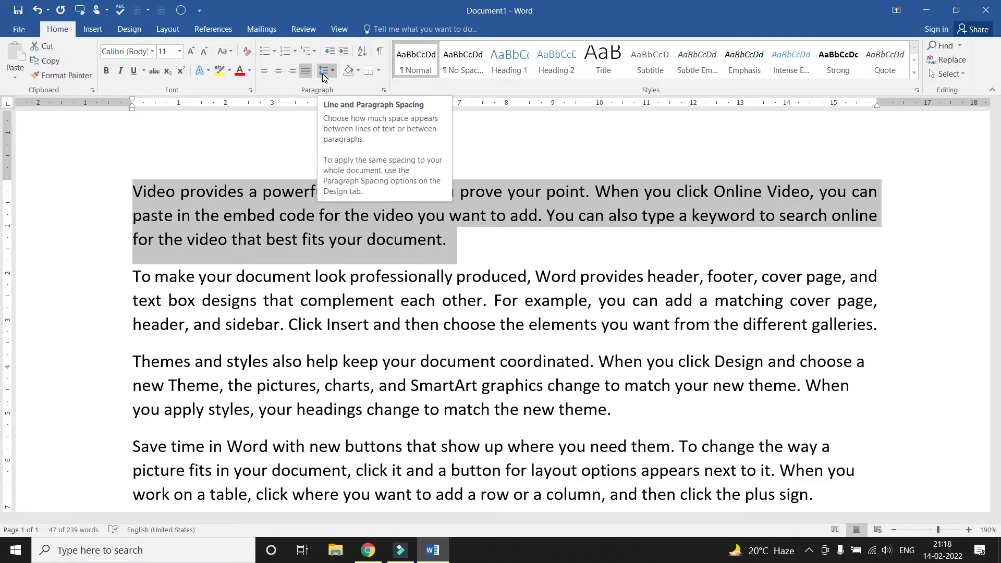
pyautogui.click(319, 215)
pyautogui.keyDown('ctrl'); pyautogui.scroll(1, 146, 191); pyautogui.keyUp('ctrl')
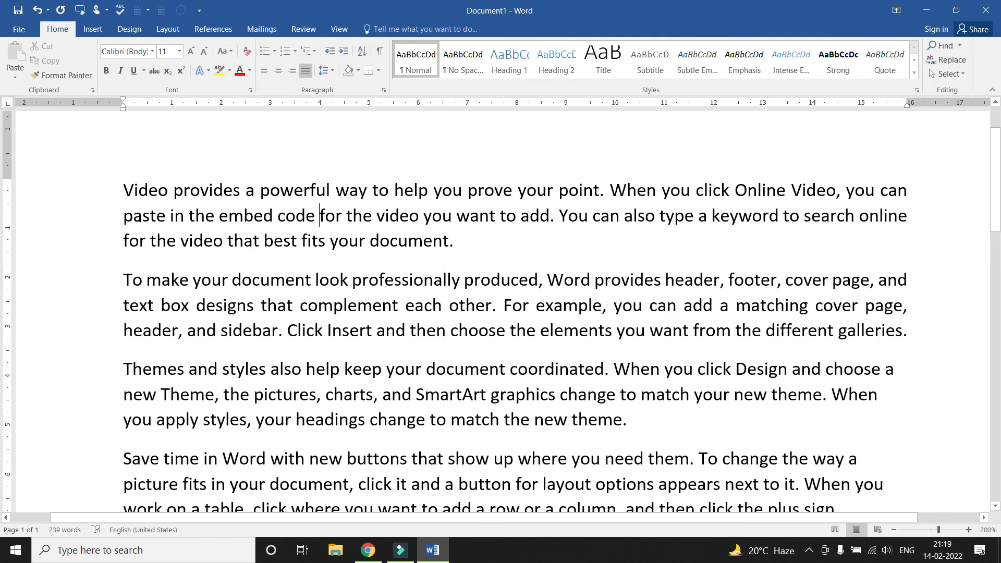
pyautogui.doubleClick(141, 197)
pyautogui.click(137, 205)
pyautogui.click(130, 197)
pyautogui.click(130, 231)
pyautogui.click(129, 192)
pyautogui.click(127, 211)
pyautogui.click(135, 228)
pyautogui.tripleClick(461, 241)
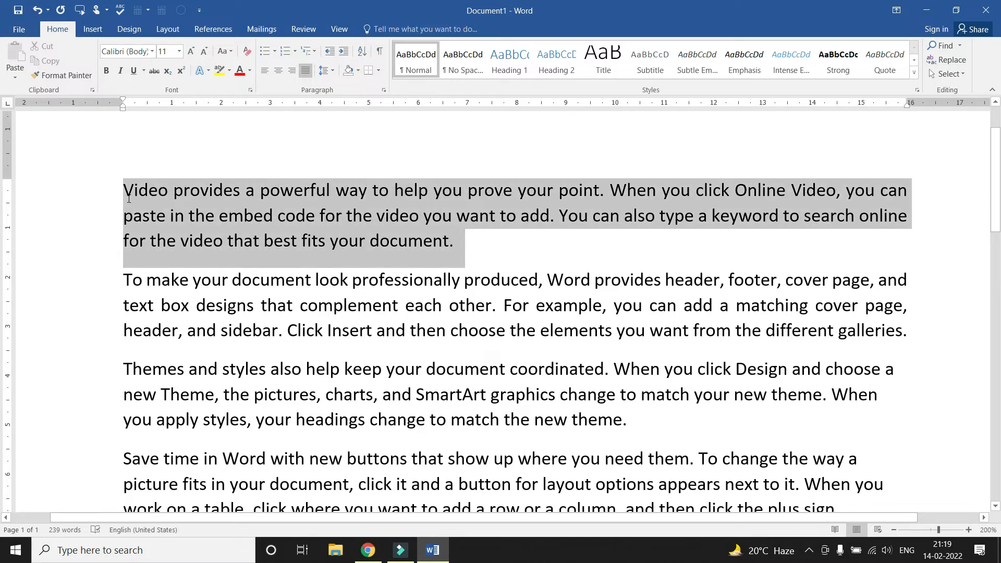
pyautogui.click(333, 72)
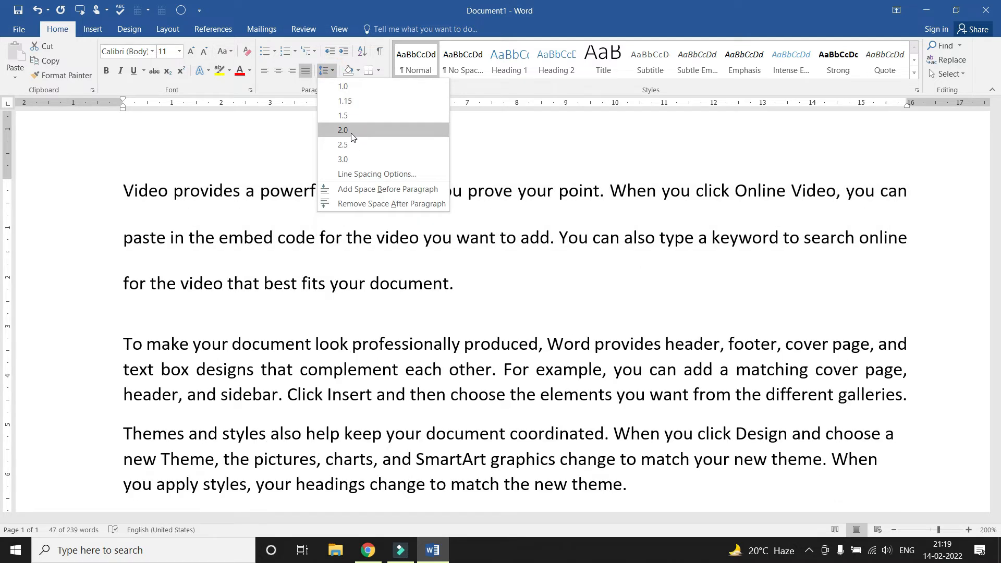
pyautogui.click(352, 130)
pyautogui.click(329, 283)
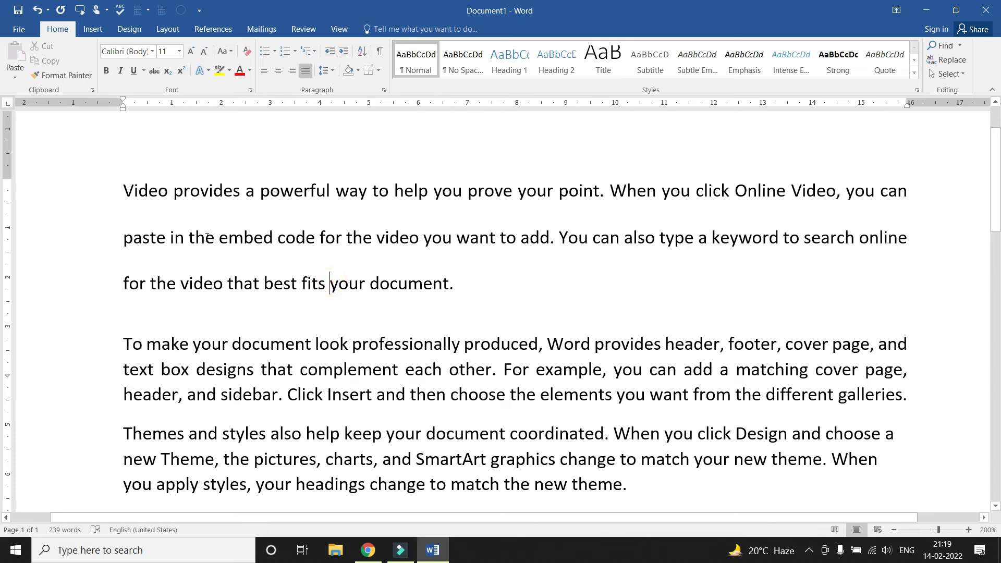
pyautogui.moveTo(459, 286); pyautogui.dragTo(123, 195)
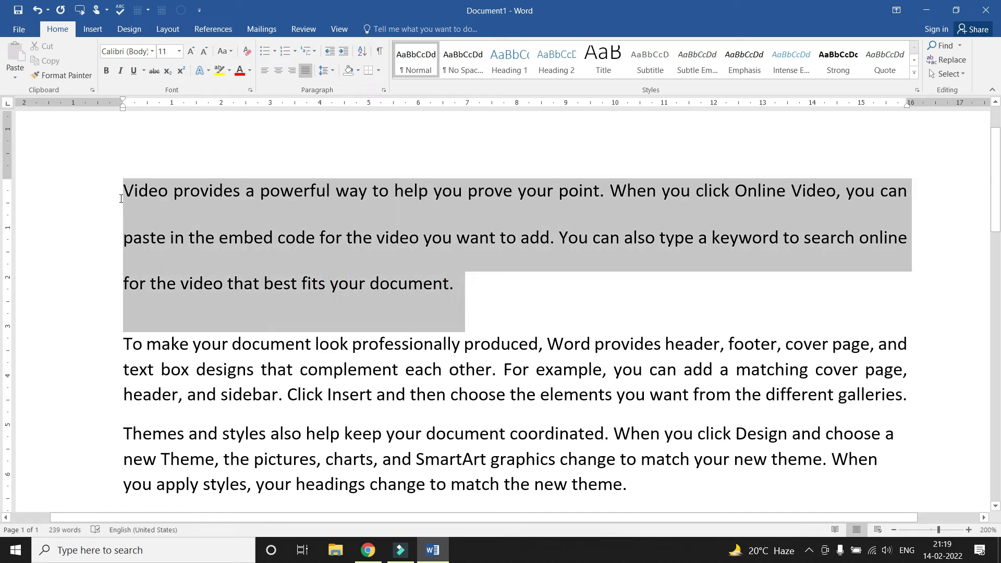
pyautogui.click(333, 70)
pyautogui.click(349, 159)
pyautogui.click(283, 230)
pyautogui.moveTo(468, 339); pyautogui.dragTo(124, 188)
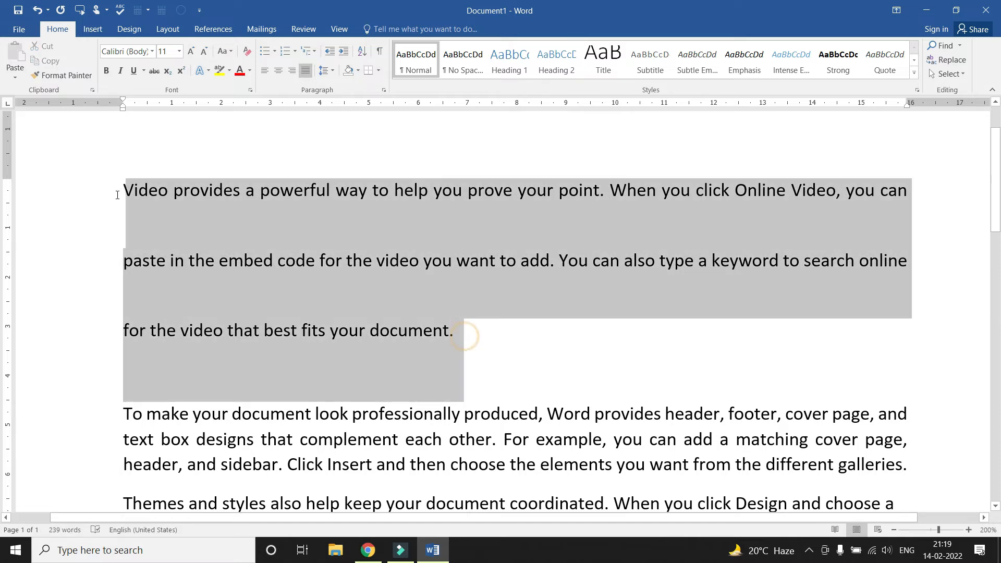
pyautogui.click(335, 74)
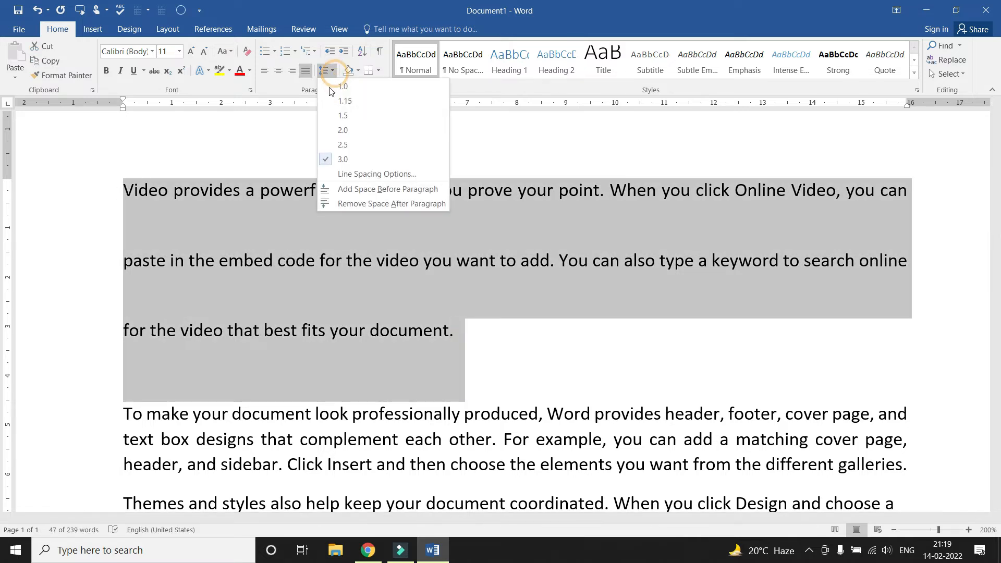
pyautogui.click(352, 90)
pyautogui.hotkey('ctrl', 'z')
pyautogui.click(306, 206)
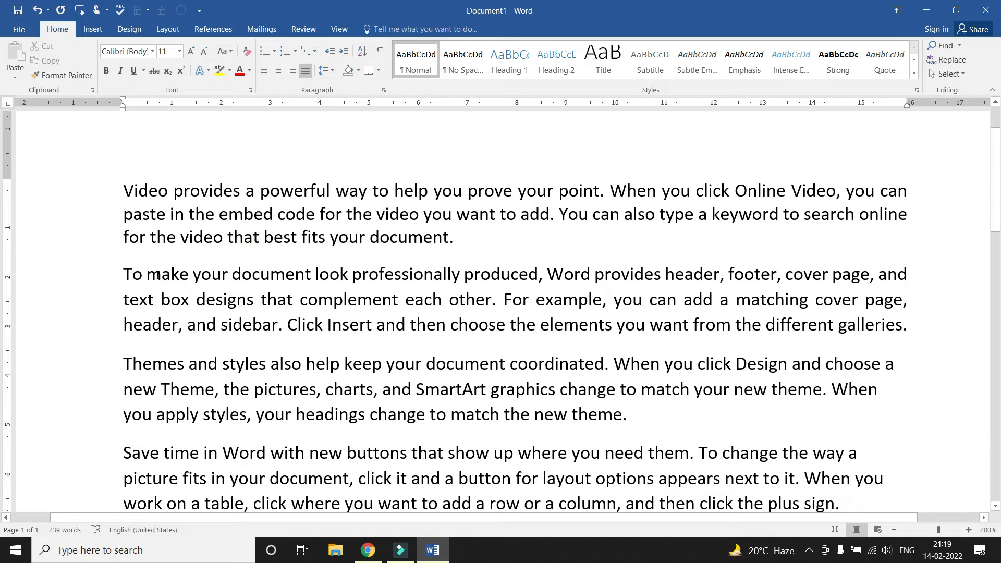
# Shade the second paragraph gold
pyautogui.moveTo(126, 269); pyautogui.dragTo(913, 332)
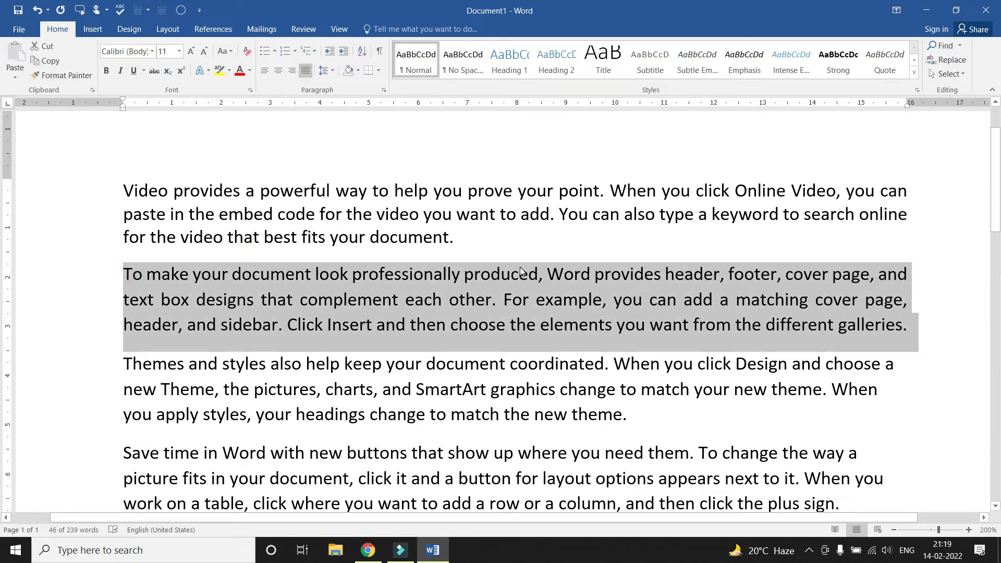
pyautogui.click(358, 70)
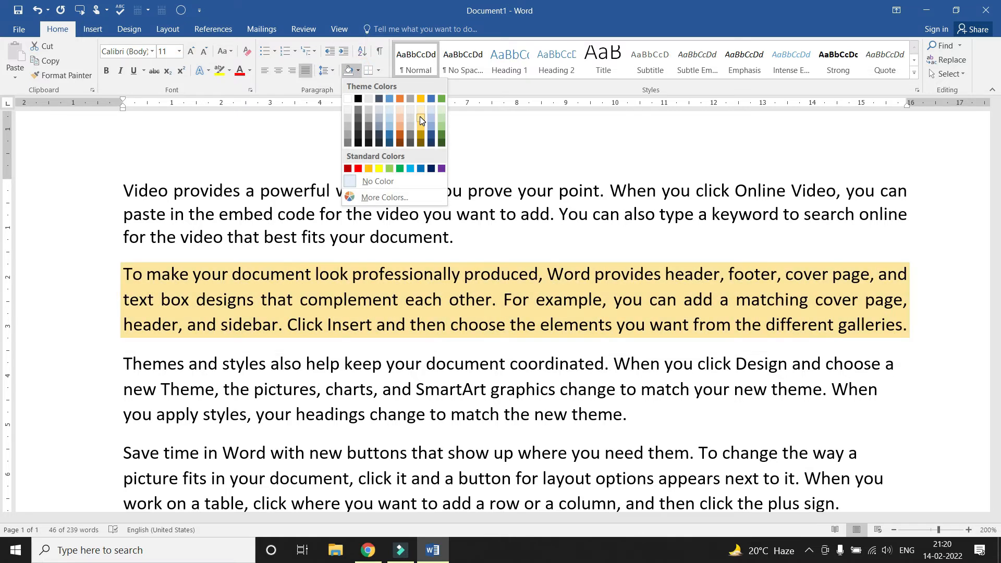
pyautogui.click(420, 120)
pyautogui.click(398, 237)
# Shade the 'Save time' paragraph green
pyautogui.scroll(-3, 376, 290)
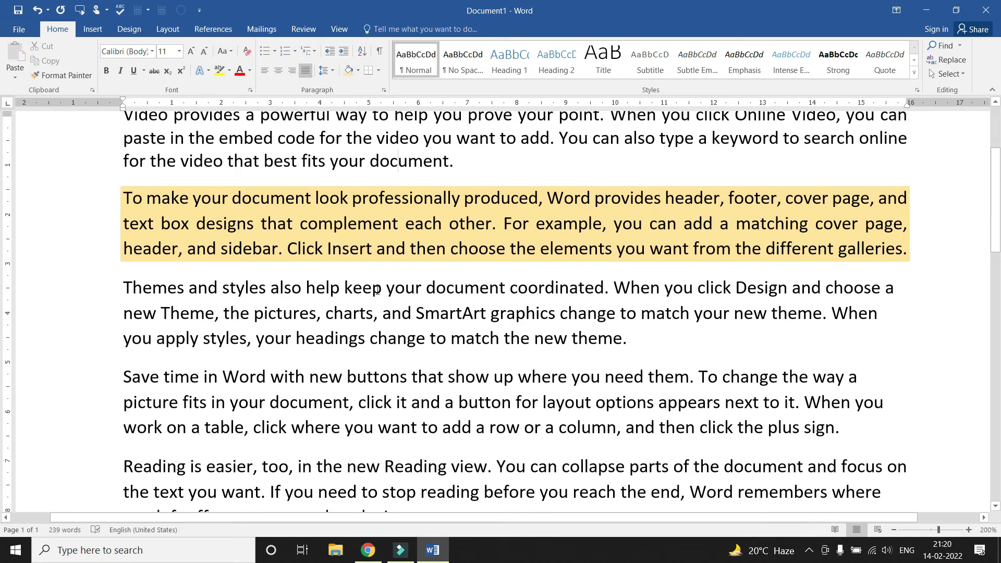
pyautogui.scroll(-2, 194, 338)
pyautogui.moveTo(123, 319); pyautogui.dragTo(860, 380)
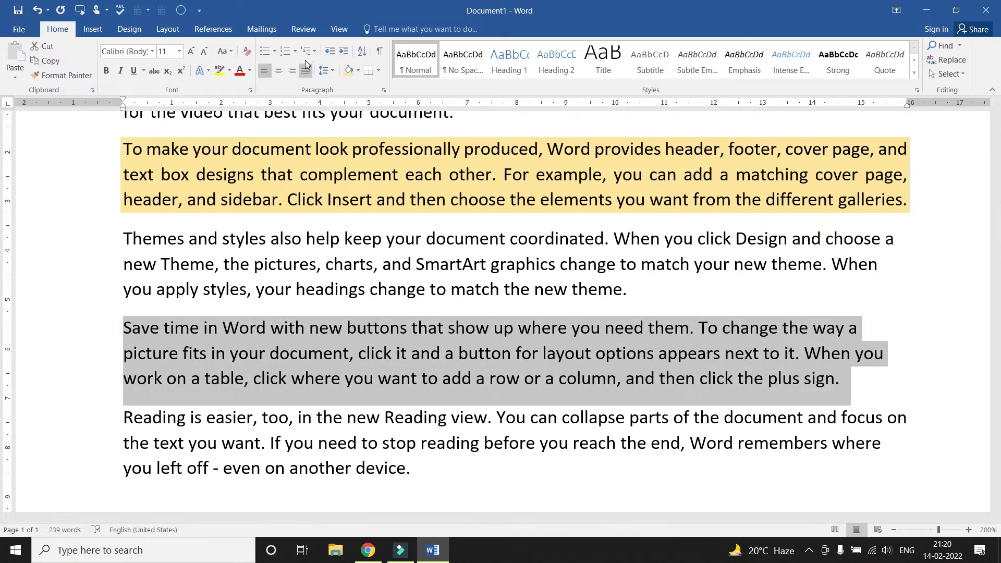
pyautogui.click(357, 70)
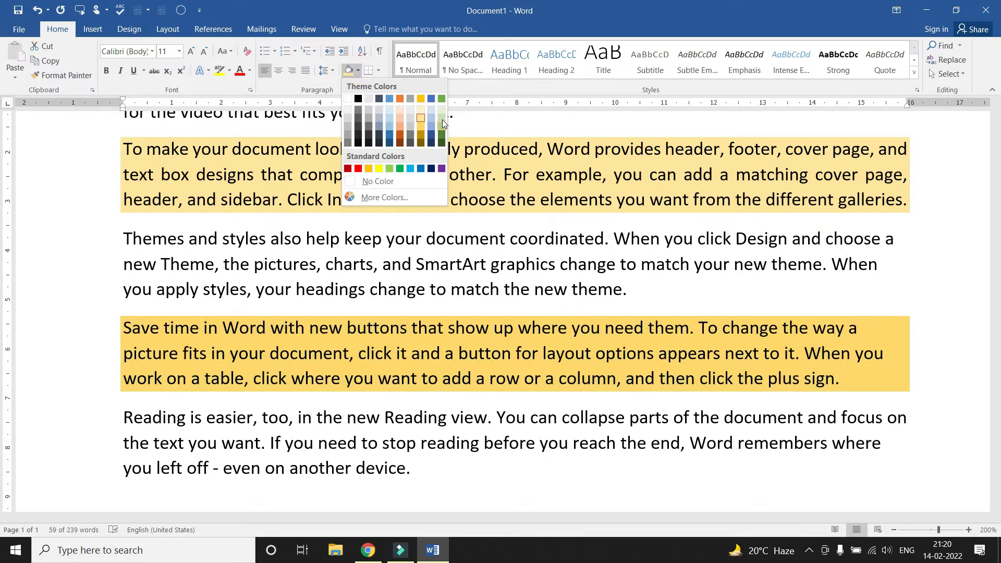
pyautogui.click(441, 118)
pyautogui.click(409, 233)
# Shade the last paragraph, starting 'Reading', dark grey
pyautogui.scroll(-3, 409, 233)
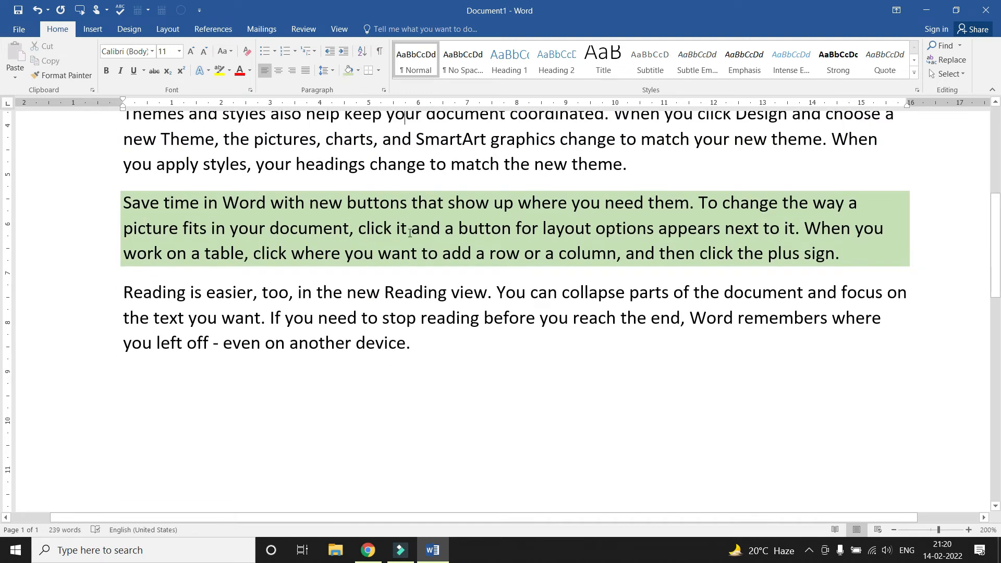
pyautogui.moveTo(413, 343); pyautogui.dragTo(123, 292)
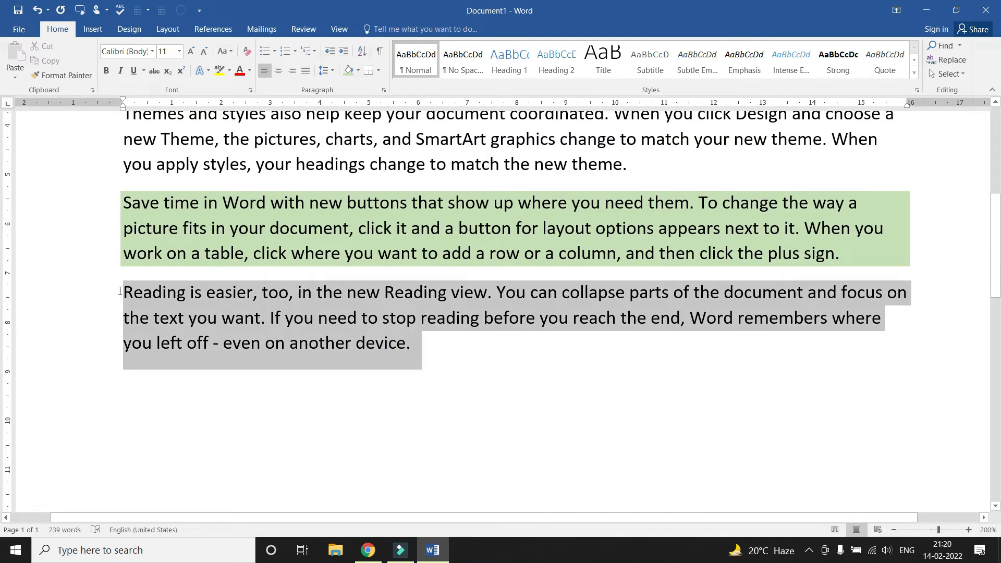
pyautogui.click(358, 70)
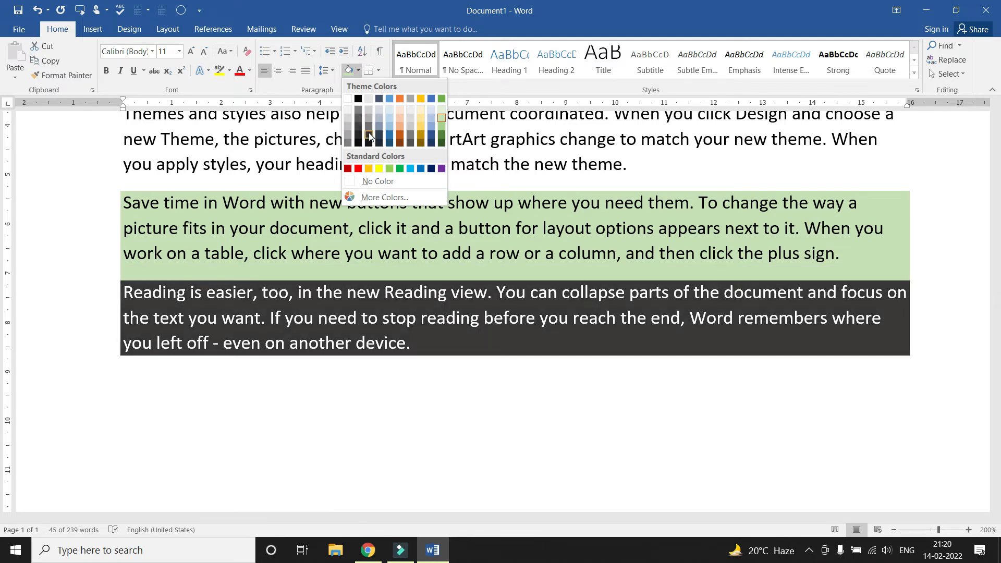
pyautogui.click(368, 131)
pyautogui.click(335, 219)
pyautogui.scroll(5, 410, 226)
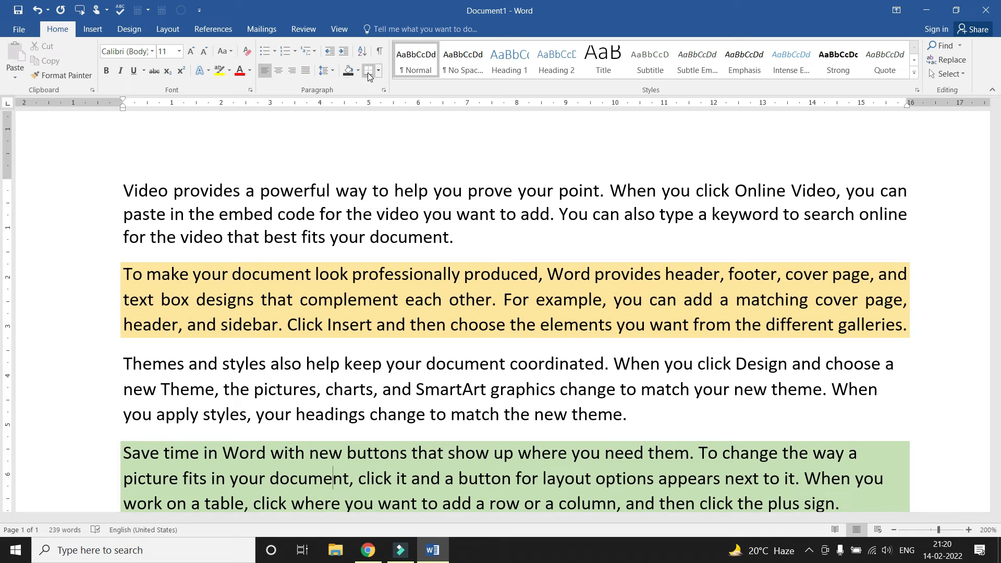
# Put one outside border around the first two paragraphs
pyautogui.click(284, 237)
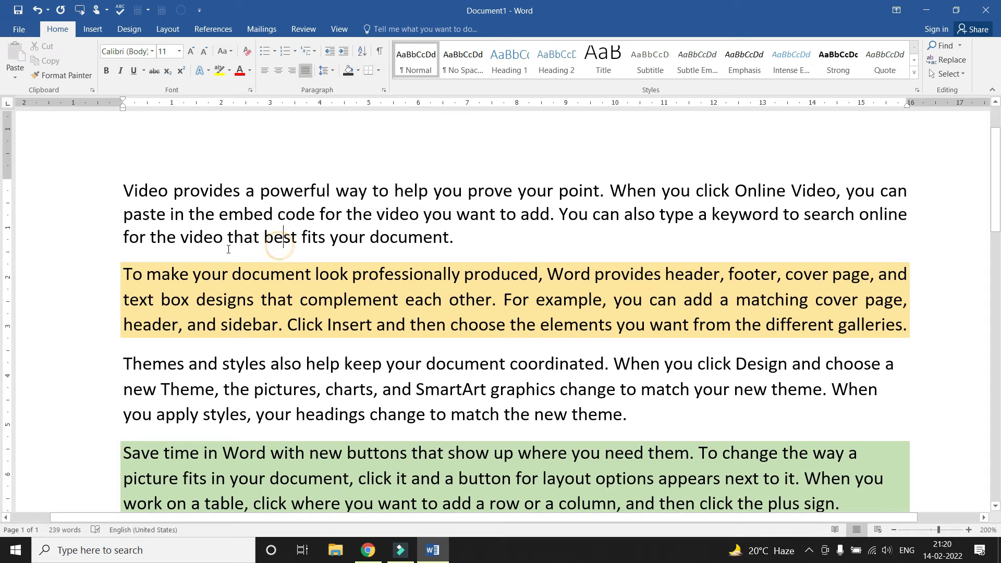
pyautogui.moveTo(120, 183); pyautogui.dragTo(909, 334)
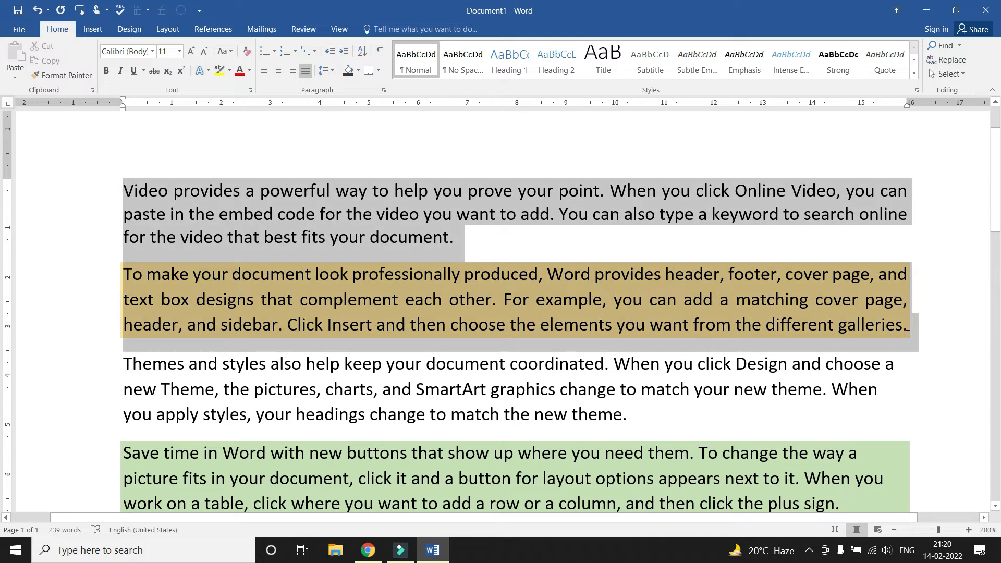
pyautogui.click(378, 71)
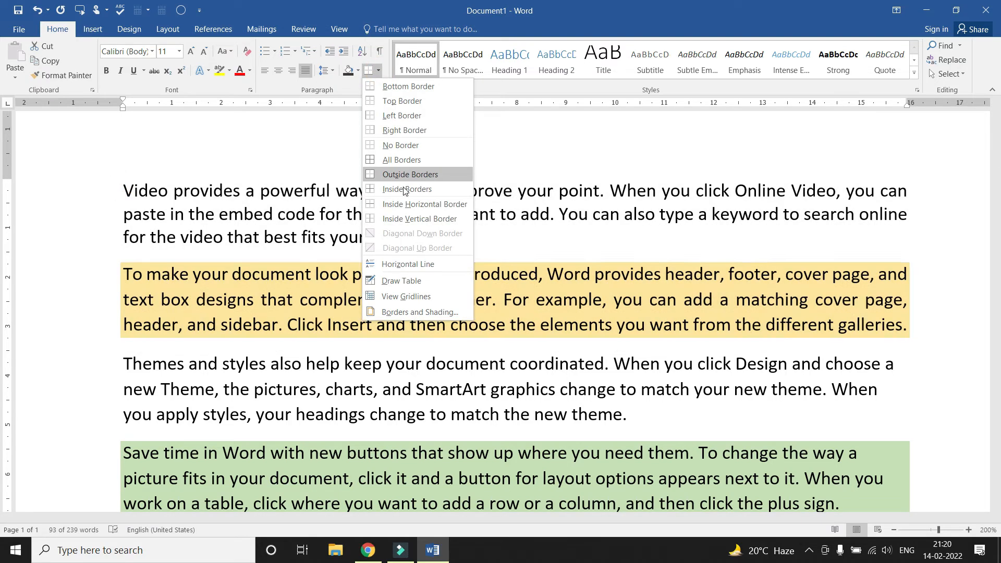
pyautogui.click(400, 176)
pyautogui.click(330, 239)
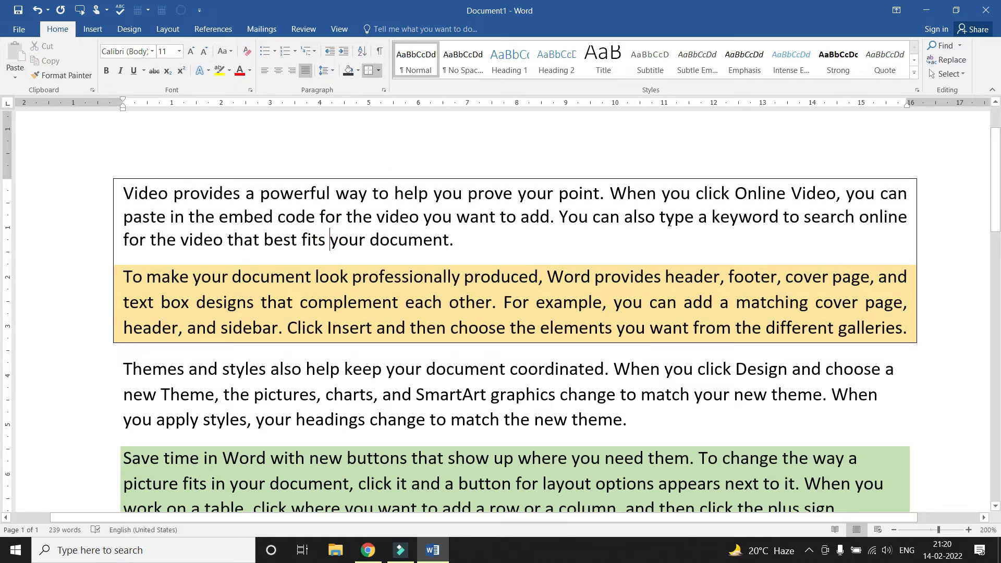
# Shade both bordered paragraphs light green
pyautogui.moveTo(120, 188)
pyautogui.mouseDown()
pyautogui.moveTo(219, 291)
pyautogui.moveTo(912, 318)
pyautogui.mouseUp()
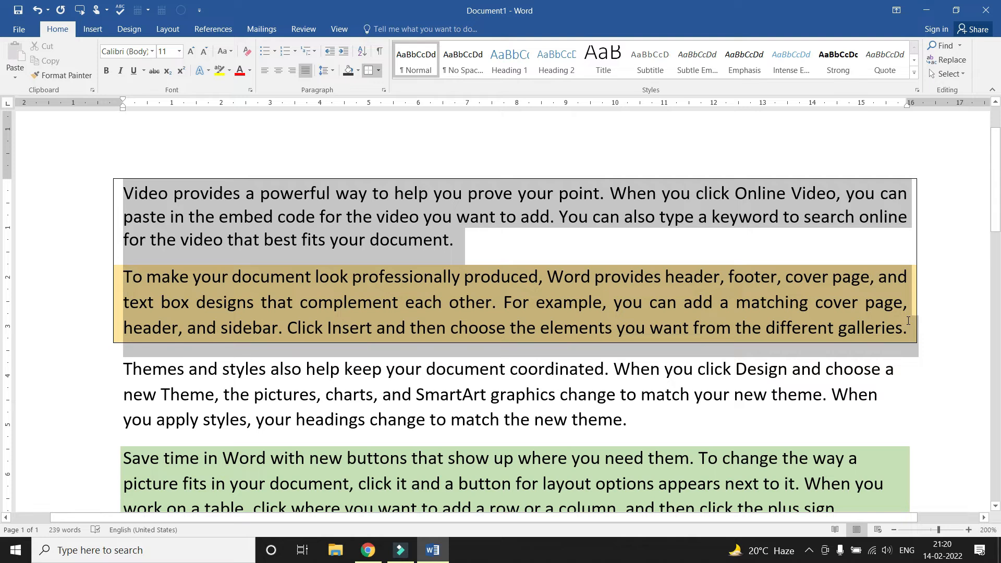
pyautogui.click(359, 70)
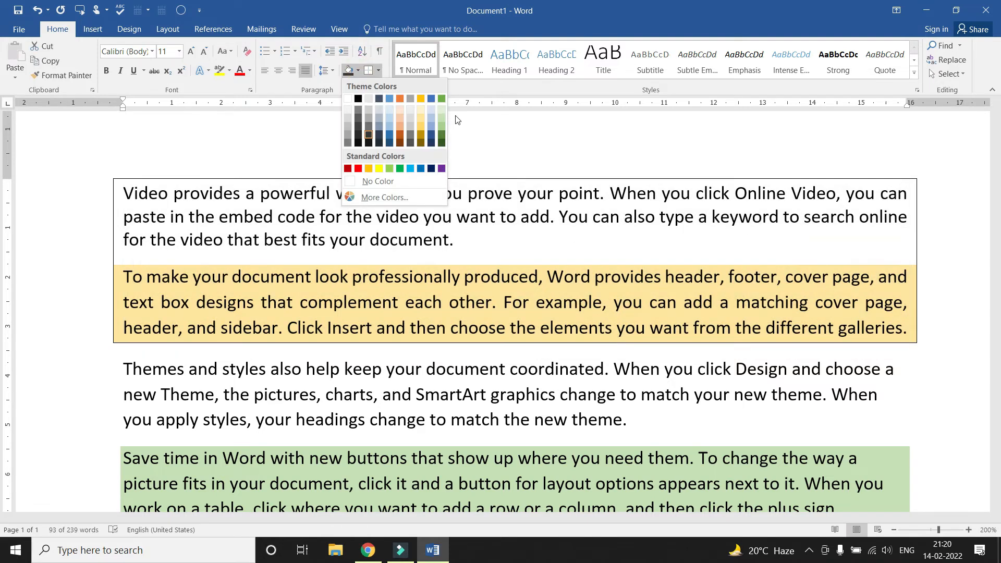
pyautogui.click(442, 116)
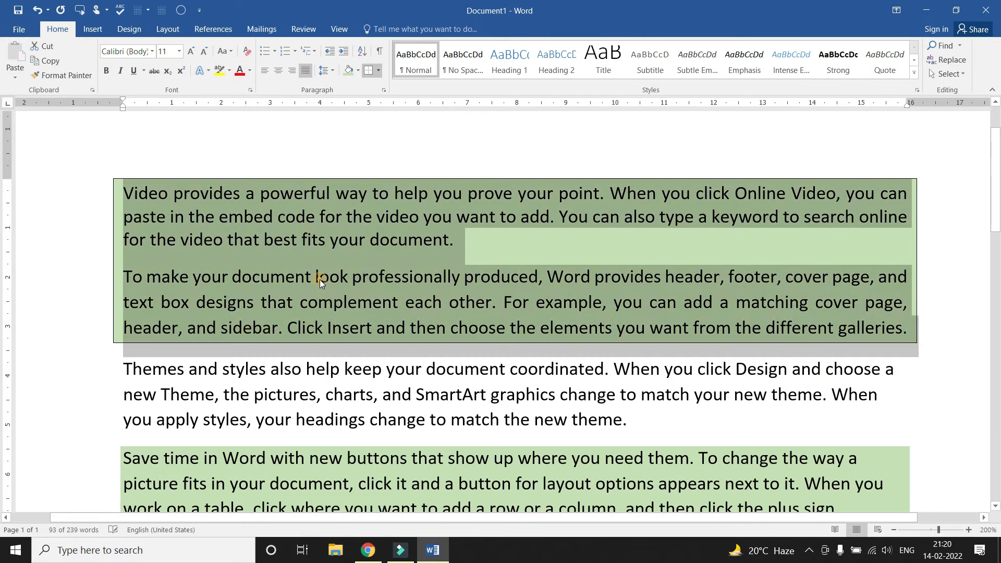
pyautogui.click(320, 279)
pyautogui.scroll(-1, 320, 279)
pyautogui.click(324, 355)
pyautogui.scroll(1, 324, 355)
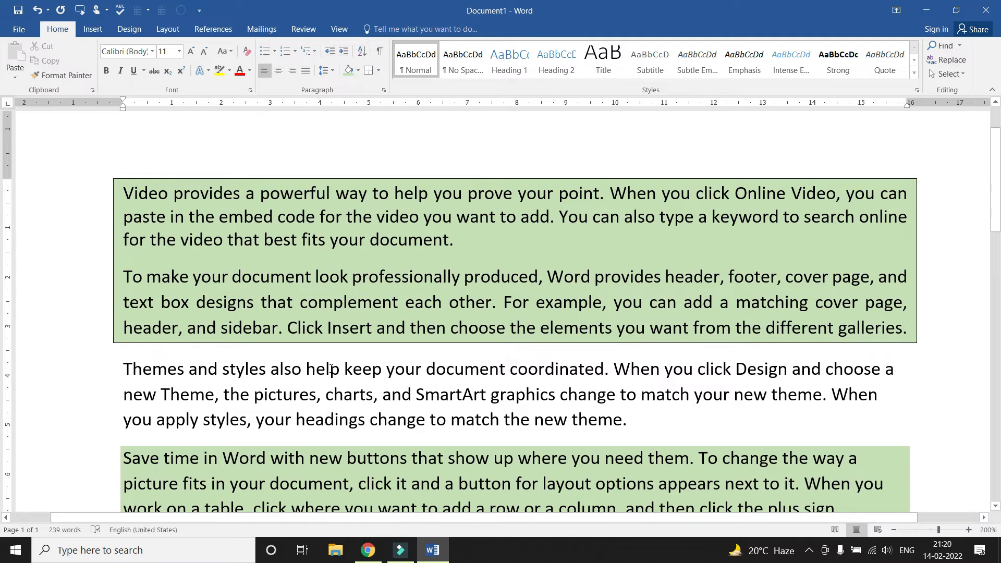
pyautogui.scroll(-1, 355, 303)
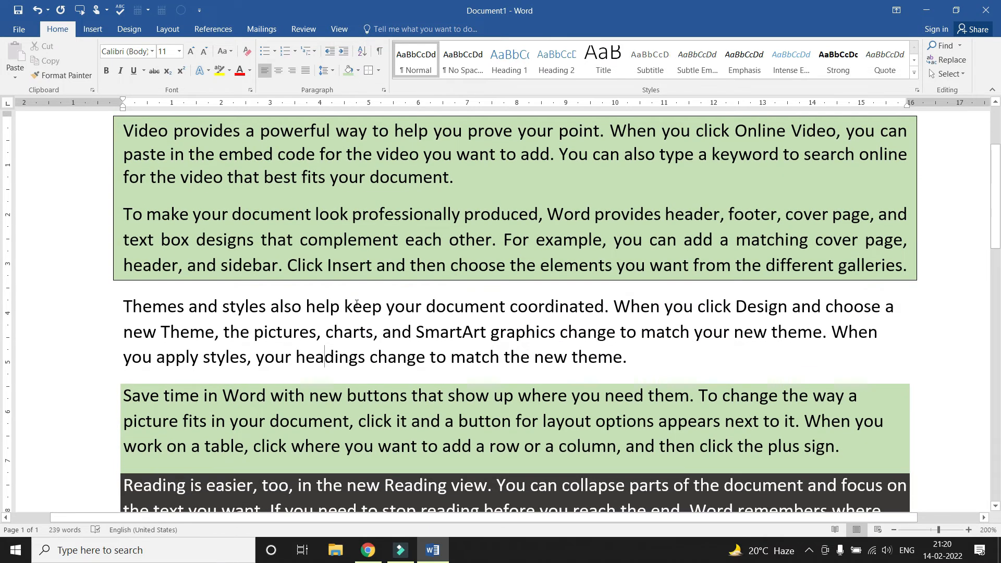
pyautogui.scroll(3, 356, 303)
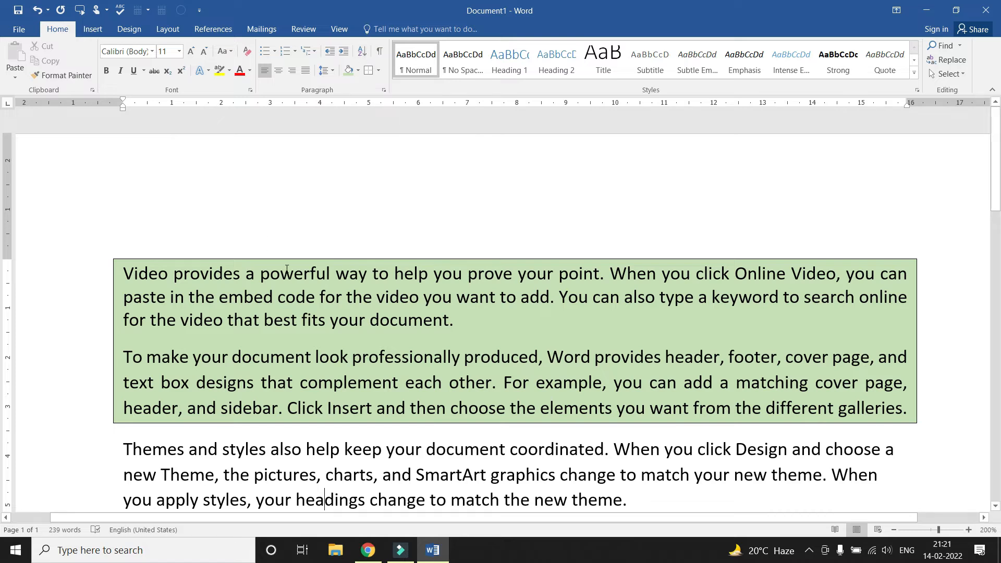
# Clear all formatting from the entire document
pyautogui.hotkey('ctrl', 'a')
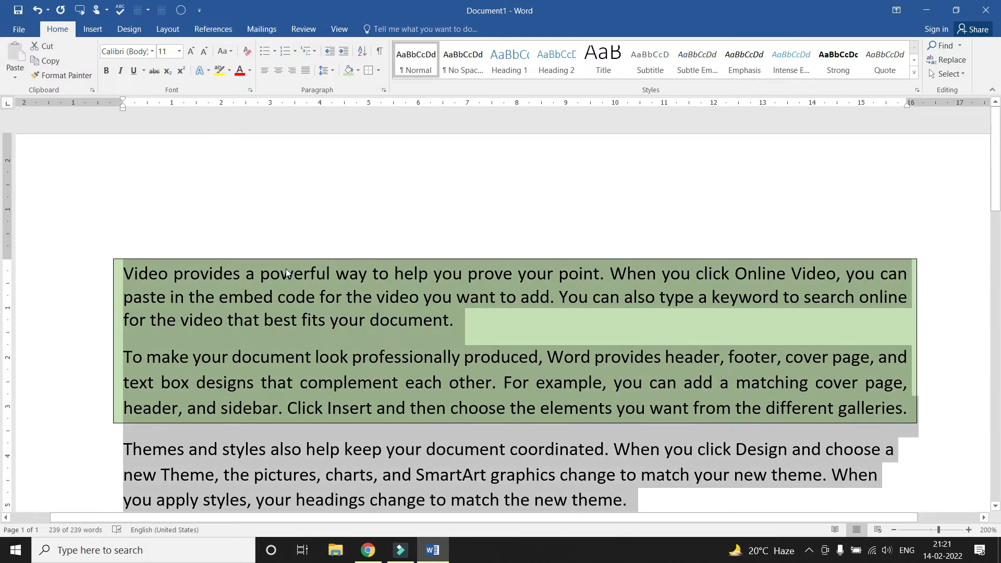
pyautogui.click(247, 50)
pyautogui.click(346, 336)
pyautogui.scroll(-5, 401, 298)
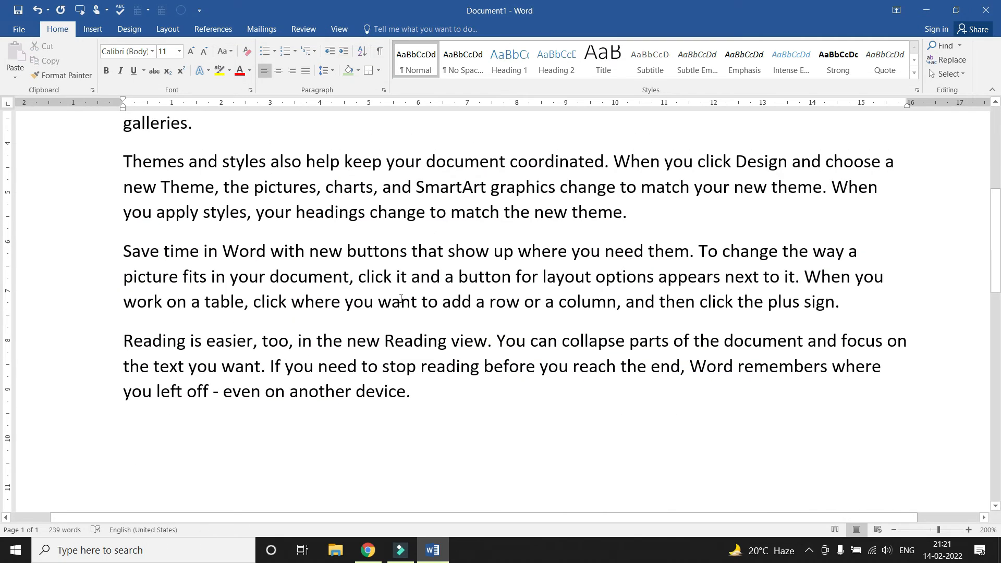
pyautogui.scroll(5, 401, 298)
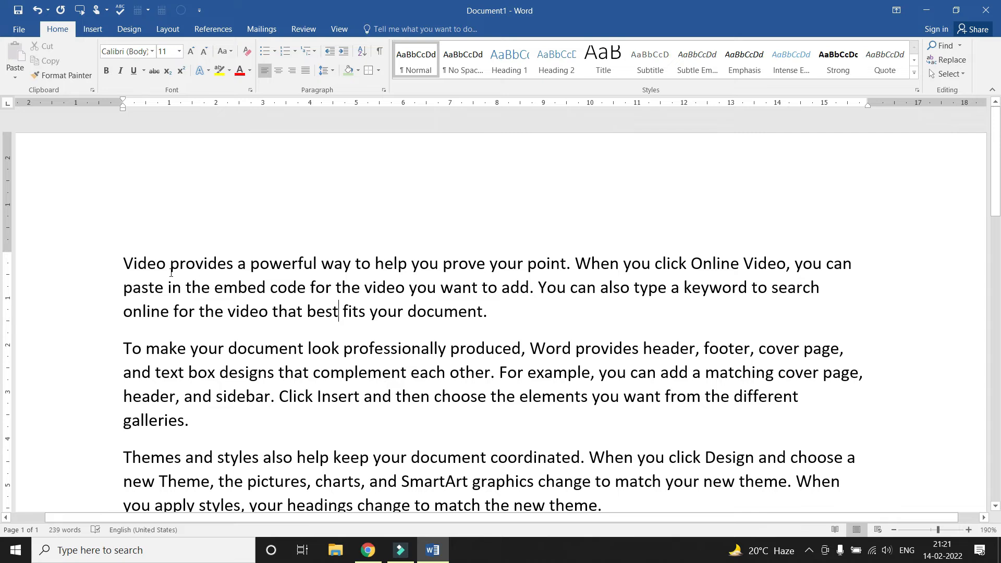
# Try Heading 1, Subtitle, Emphasis and Strong on the first paragraph, then clear its formatting
pyautogui.tripleClick(125, 259)
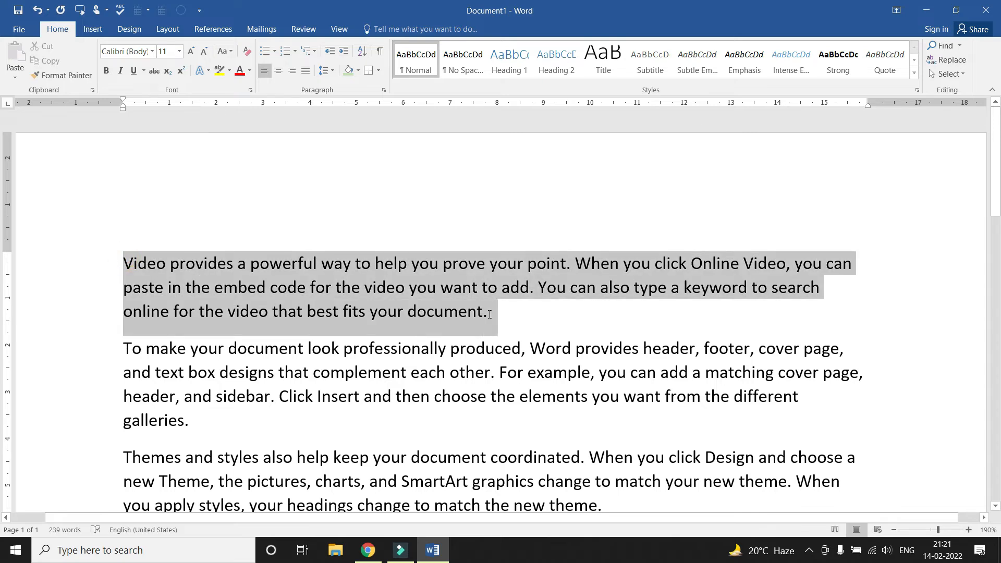
pyautogui.click(154, 51)
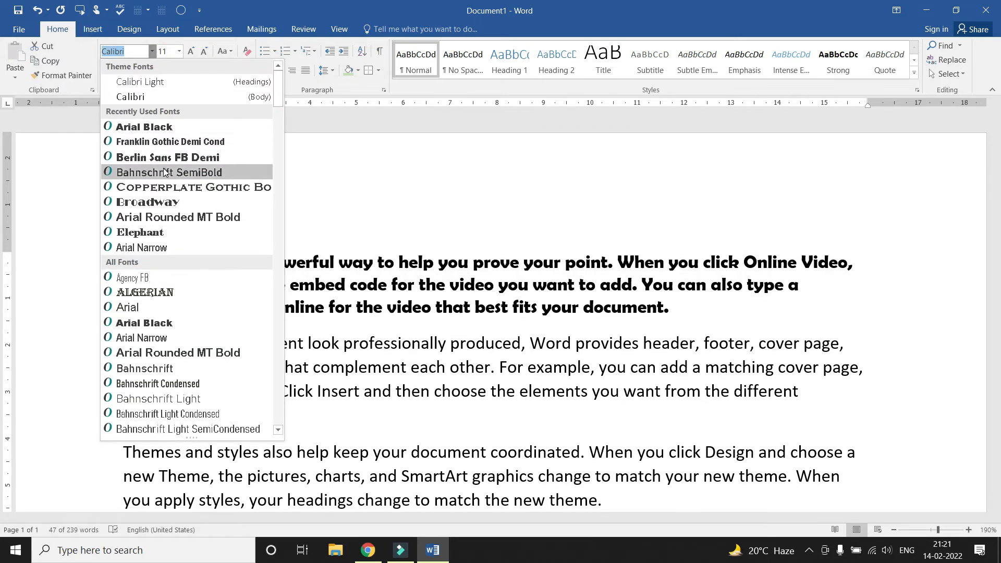
pyautogui.click(378, 261)
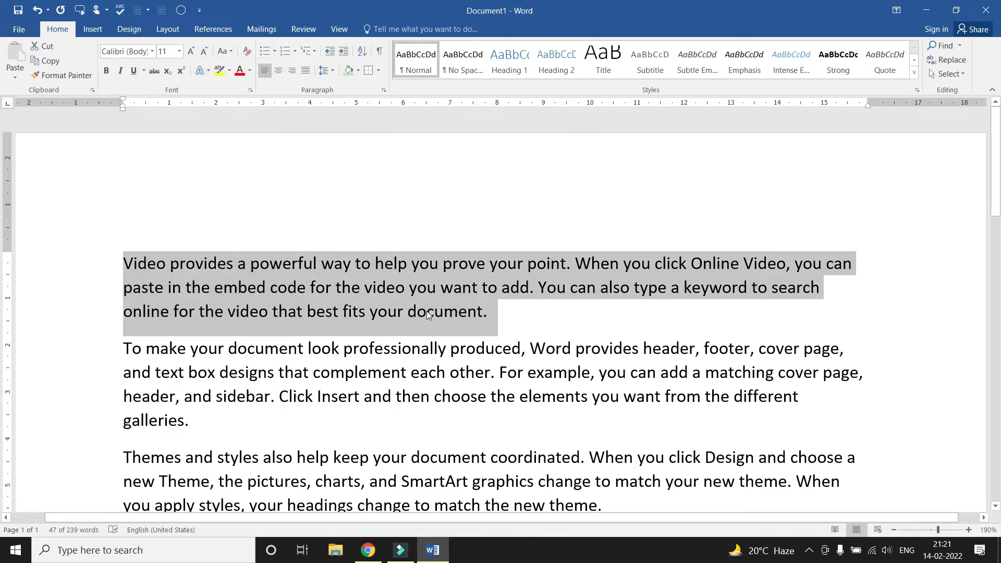
pyautogui.click(509, 59)
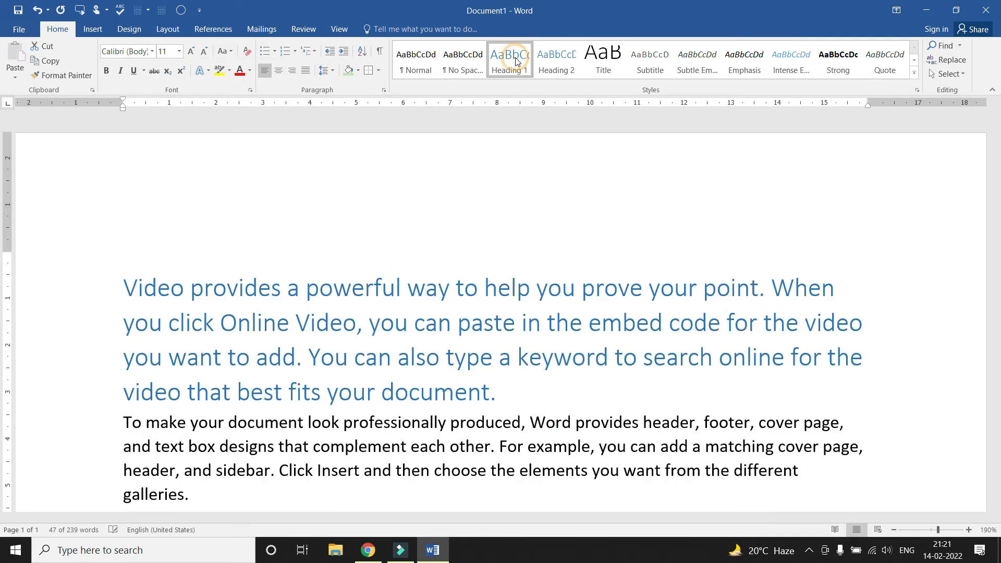
pyautogui.click(649, 58)
pyautogui.click(744, 60)
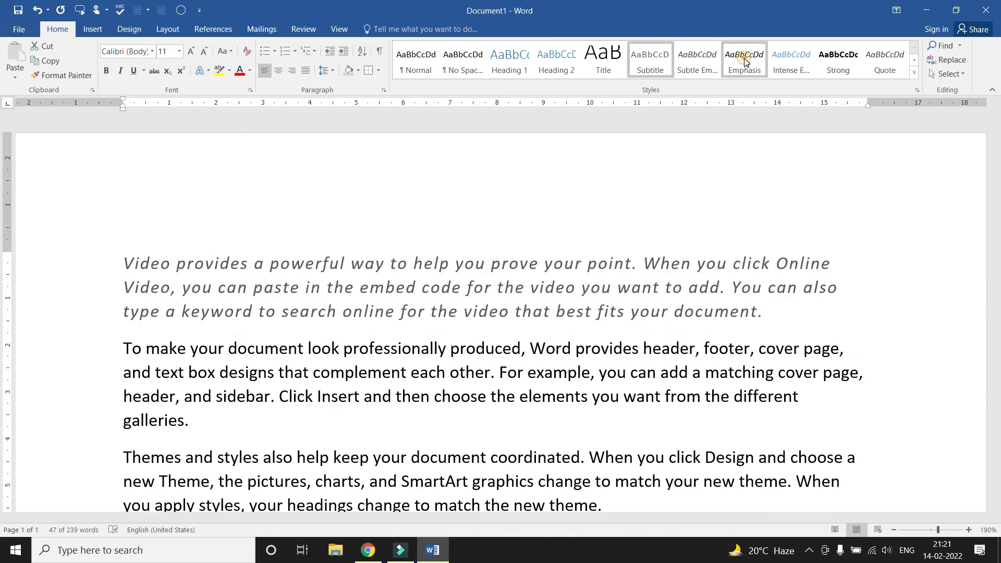
pyautogui.click(838, 61)
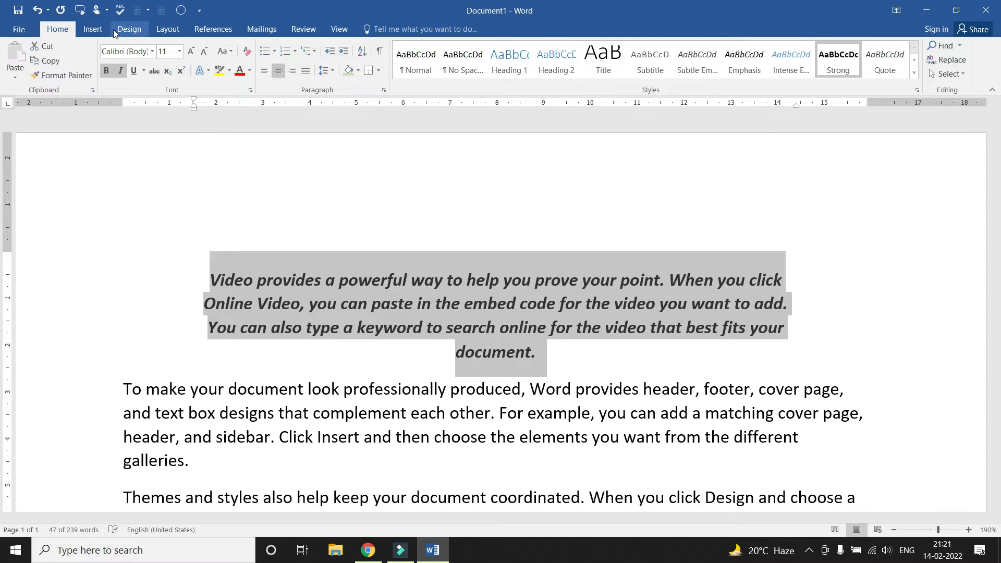
pyautogui.click(247, 52)
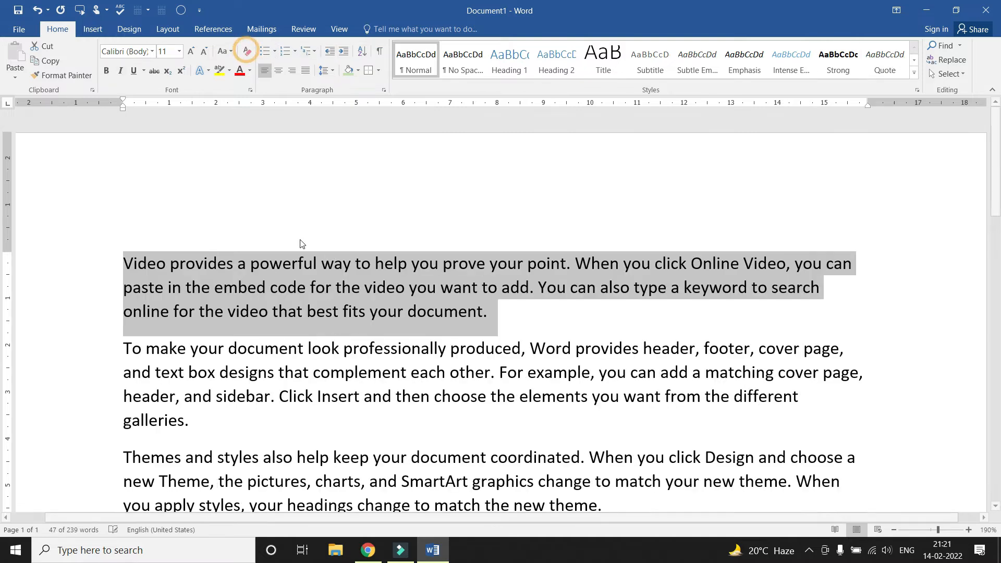
pyautogui.click(336, 255)
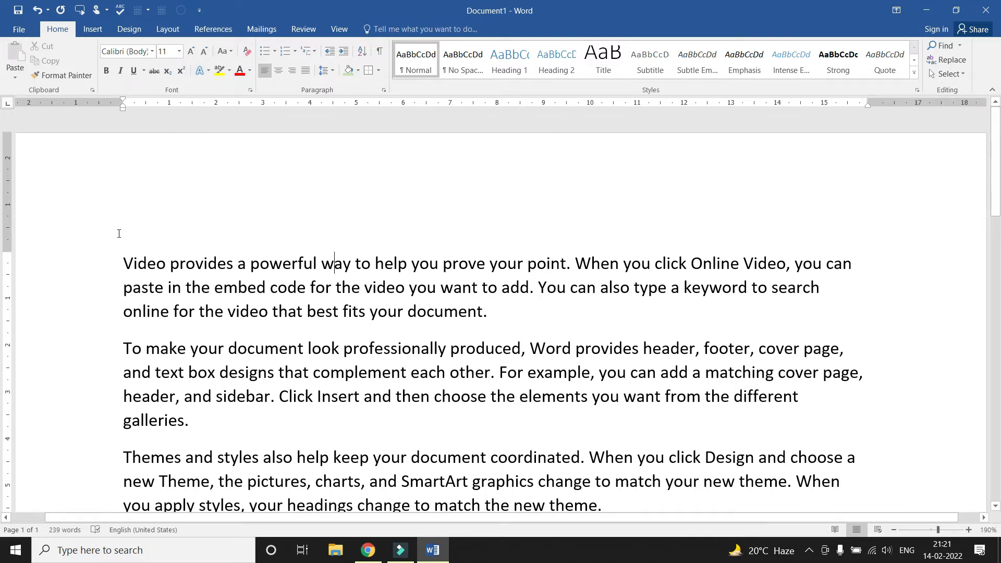
pyautogui.scroll(-8, 207, 262)
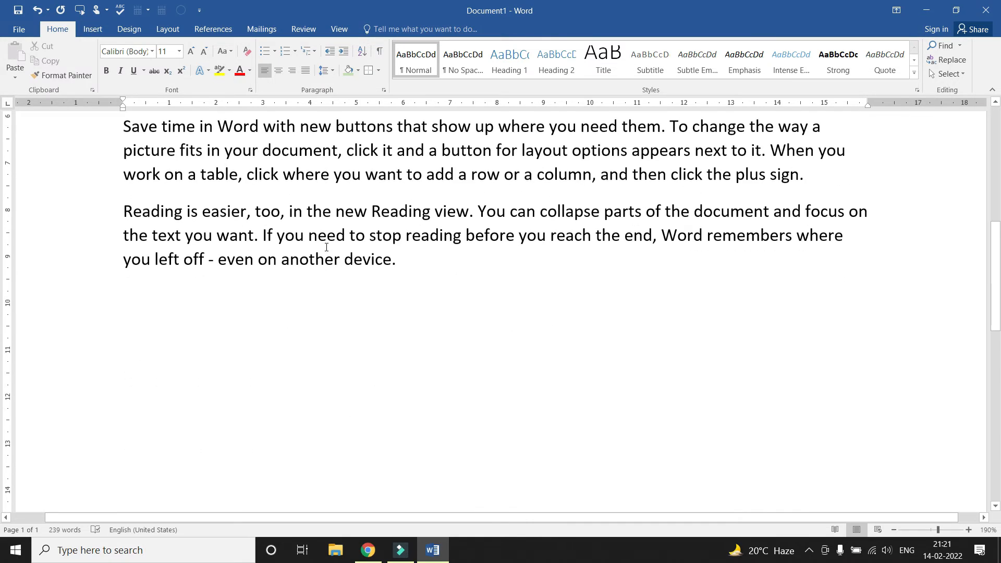
pyautogui.scroll(10, 330, 245)
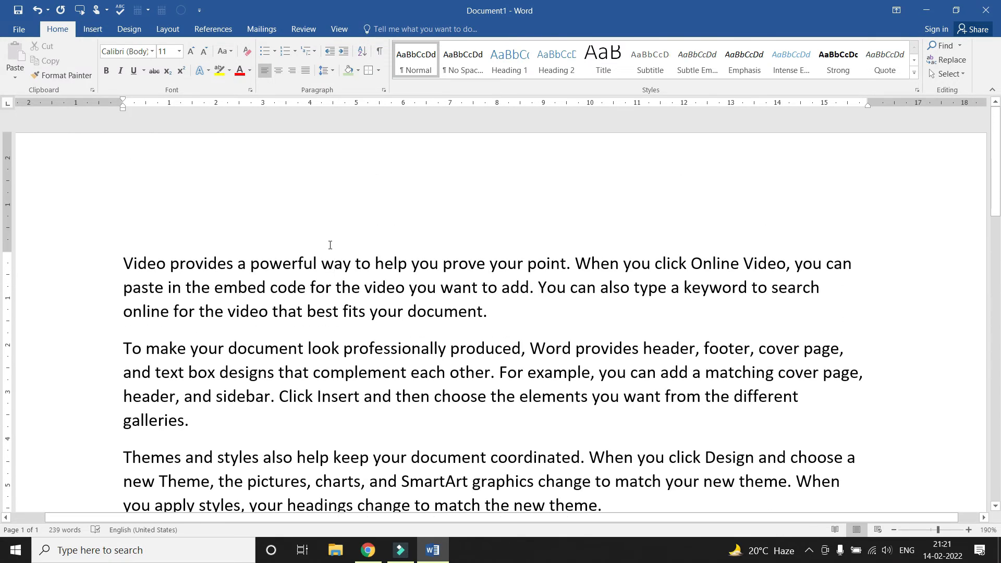
pyautogui.click(124, 265)
pyautogui.scroll(-5, 135, 273)
pyautogui.scroll(3, 143, 279)
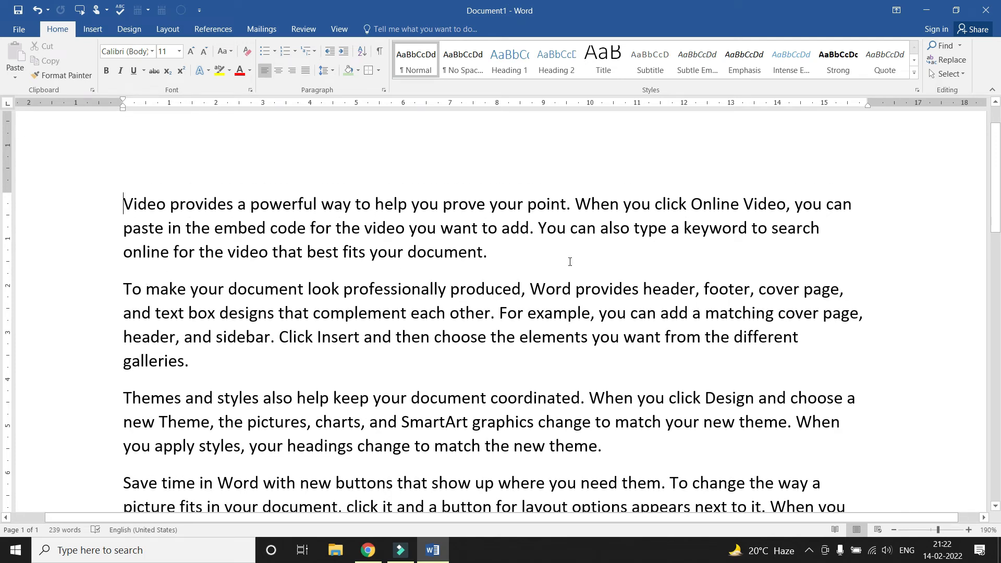
# Search for 'You' in the Navigation pane and browse the 25 highlighted matches
pyautogui.click(941, 45)
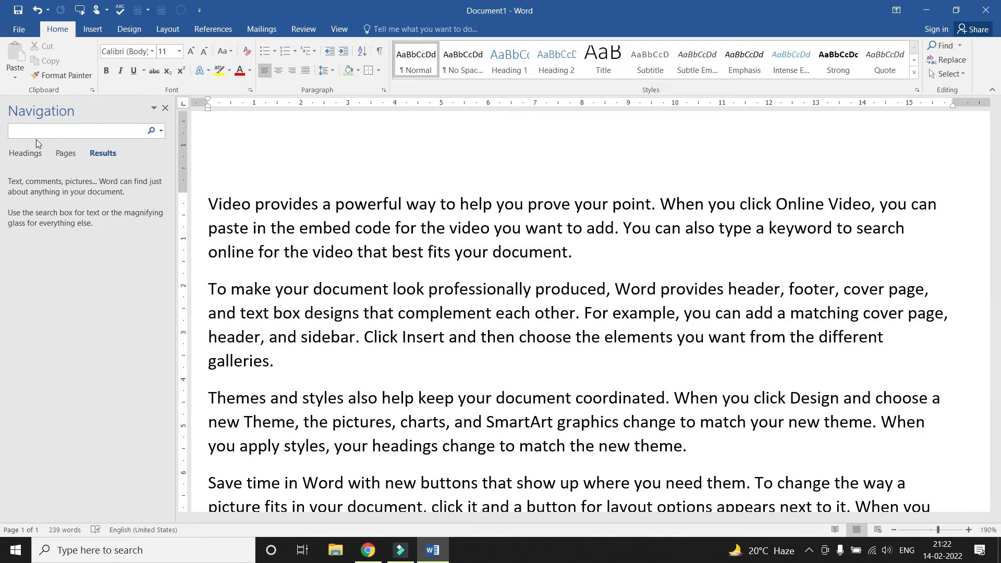
pyautogui.write('You')
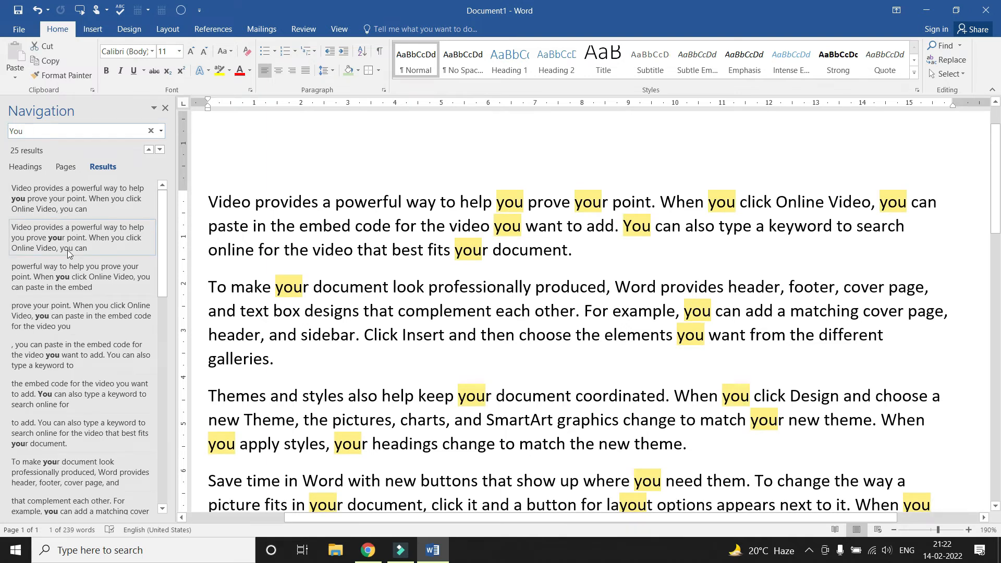
pyautogui.scroll(-3, 102, 237)
pyautogui.scroll(-6, 498, 245)
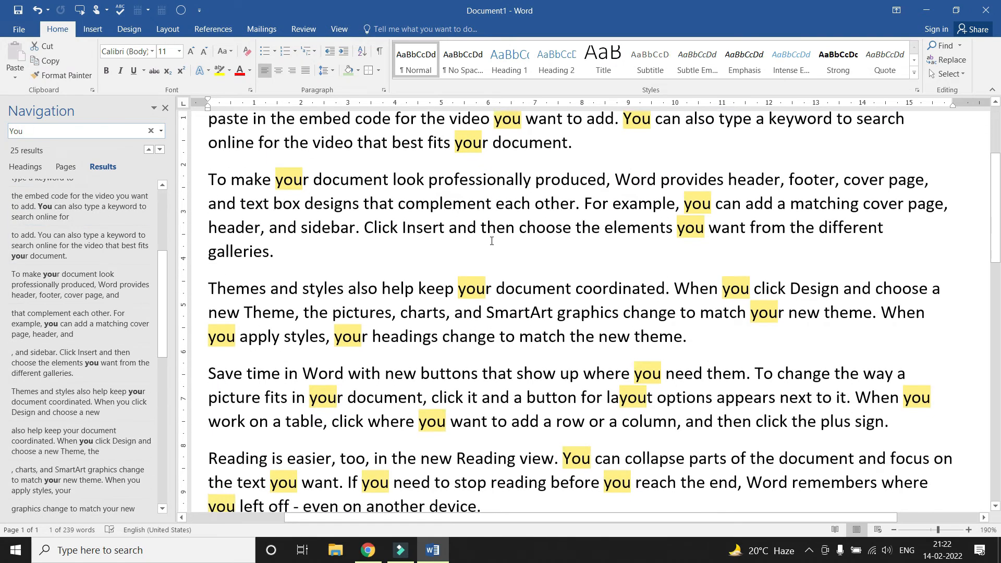
pyautogui.scroll(5, 495, 240)
pyautogui.scroll(2, 521, 237)
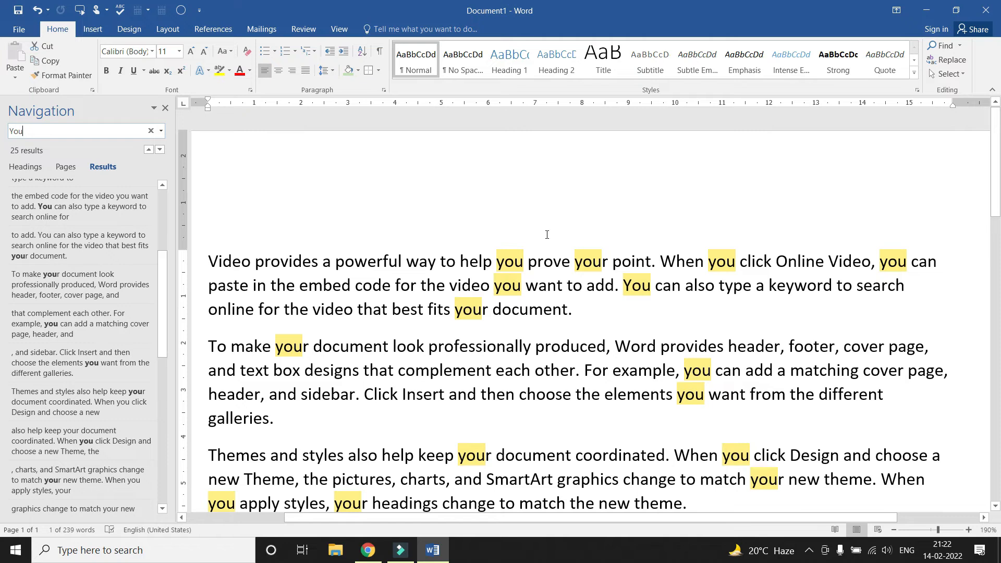
pyautogui.scroll(-1, 547, 234)
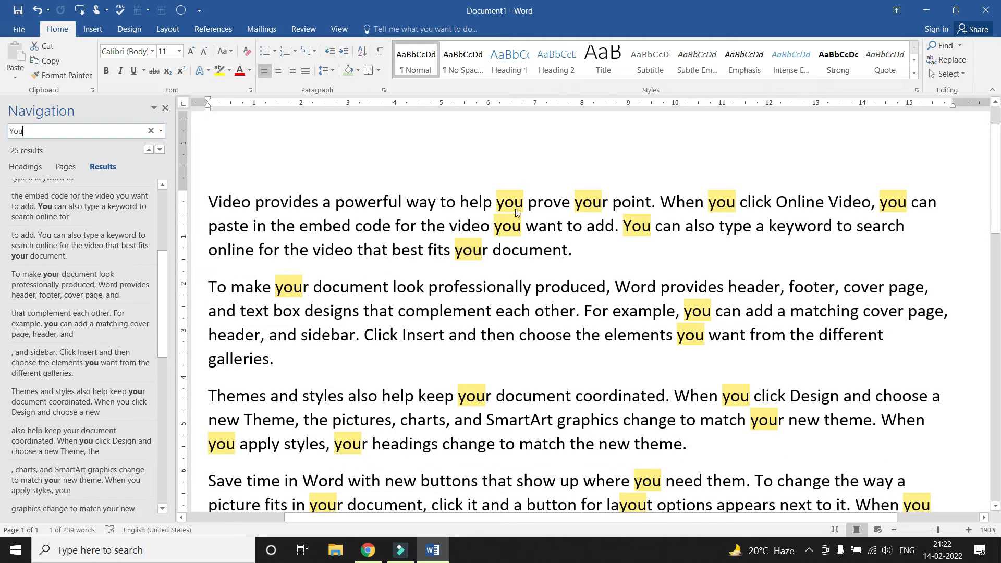
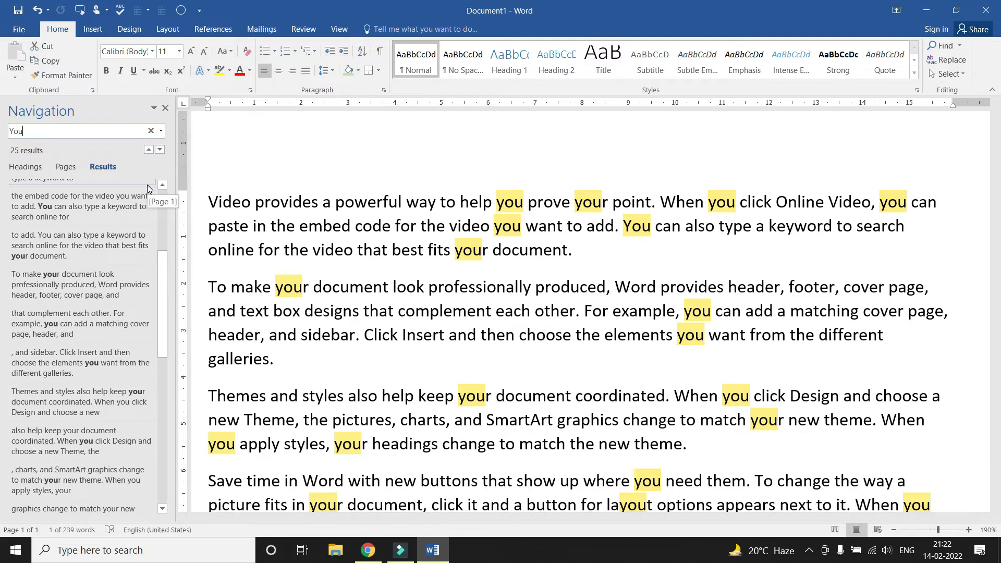
# Search the Navigation pane for 'choose' instead of 'You', then close the pane
pyautogui.press('BackSpace')
pyautogui.press('BackSpace')
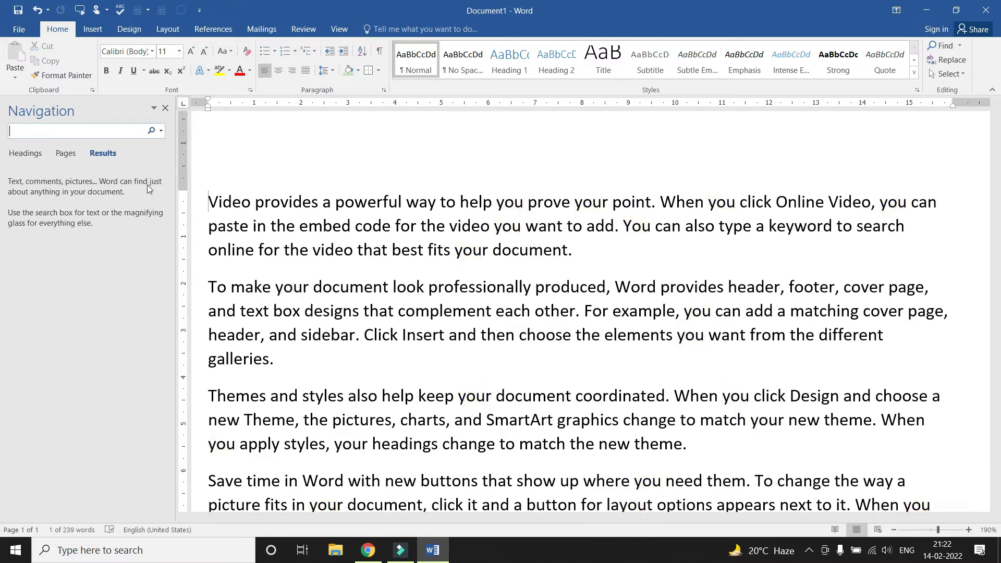
pyautogui.write('choose')
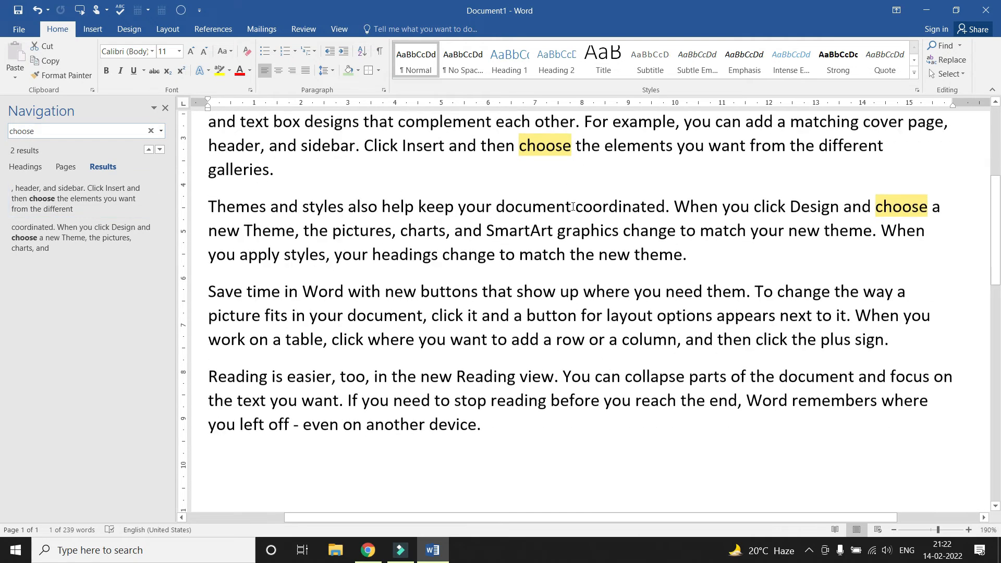
pyautogui.scroll(-2, 603, 274)
pyautogui.scroll(2, 603, 274)
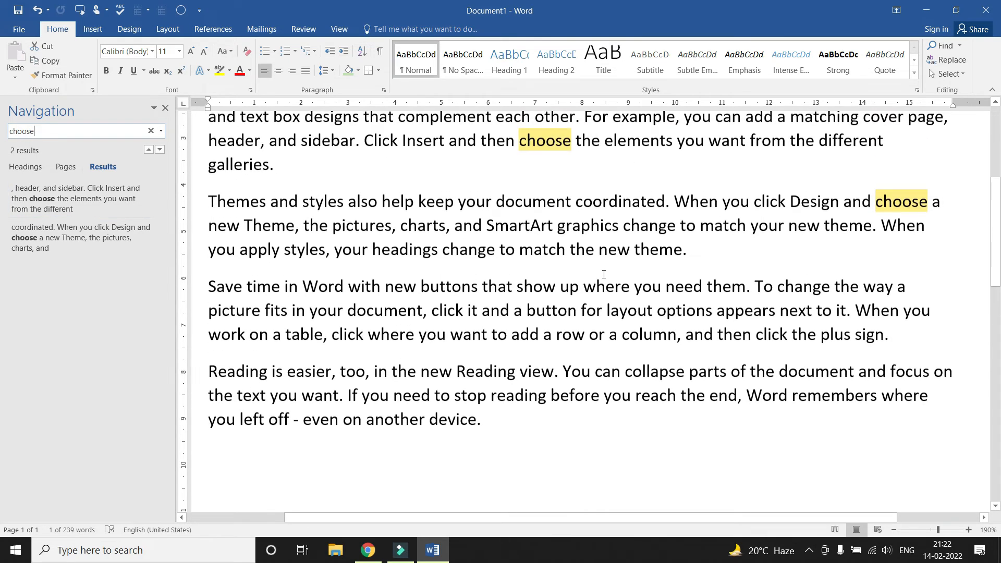
pyautogui.scroll(4, 603, 274)
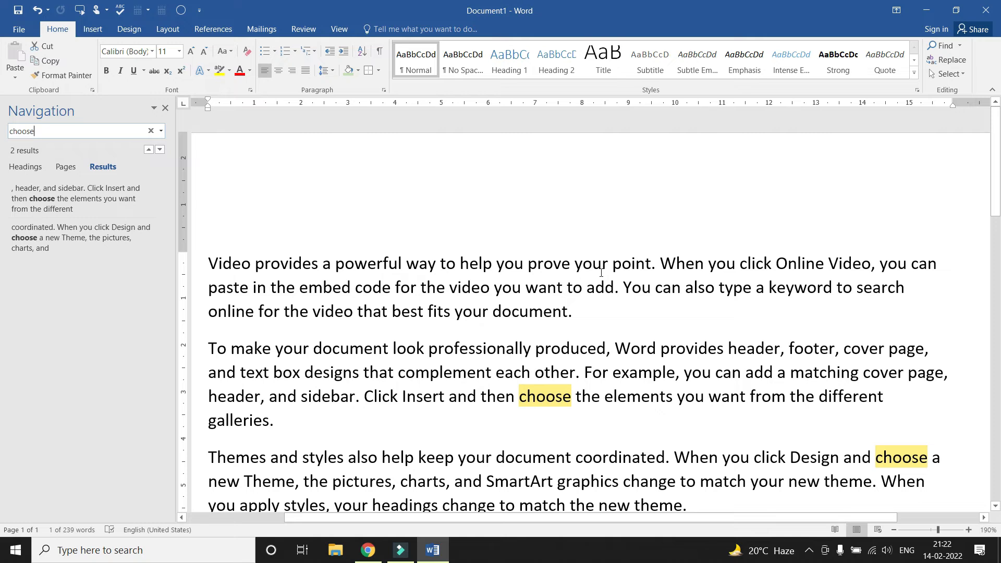
pyautogui.click(165, 107)
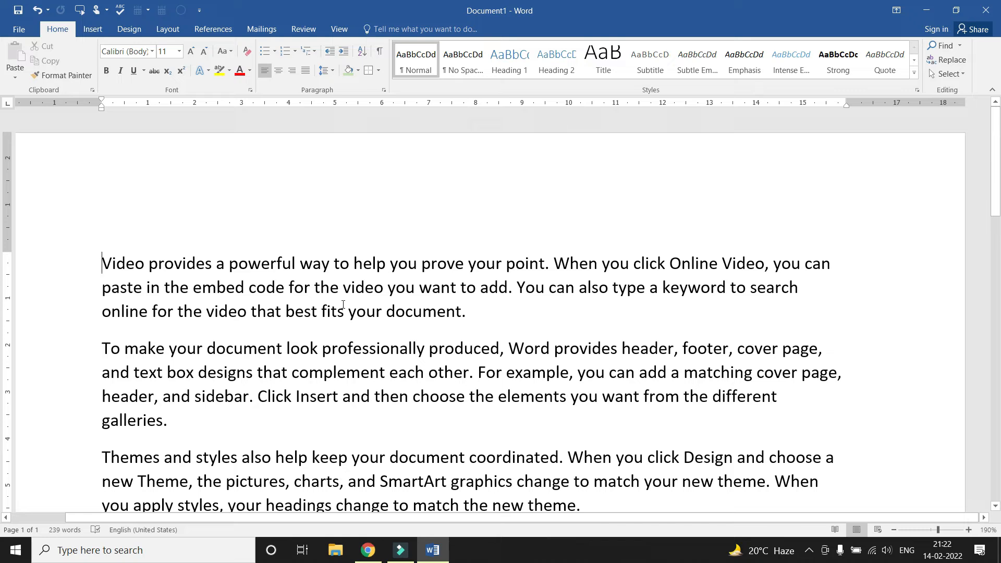
pyautogui.doubleClick(388, 290)
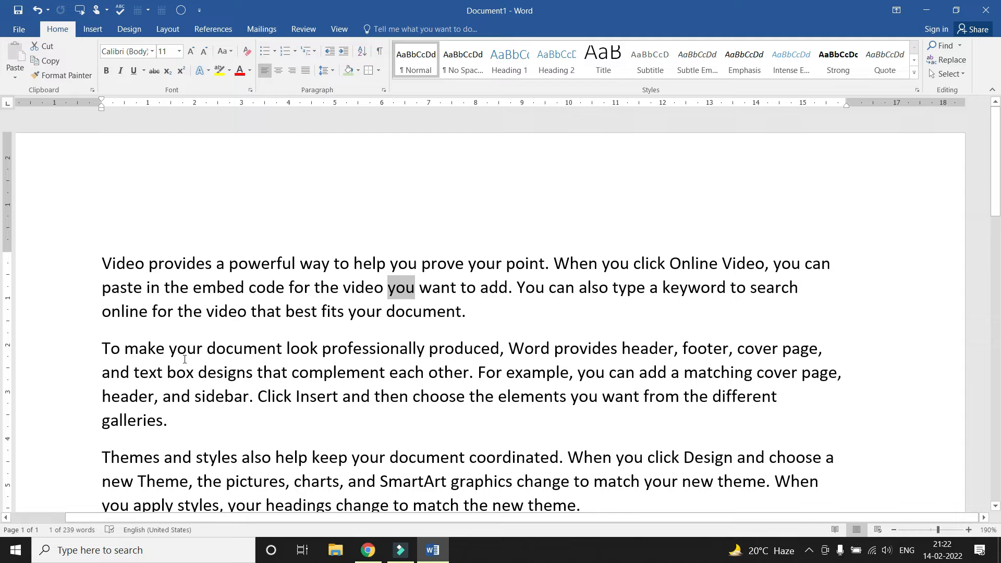
pyautogui.moveTo(168, 349); pyautogui.dragTo(202, 351)
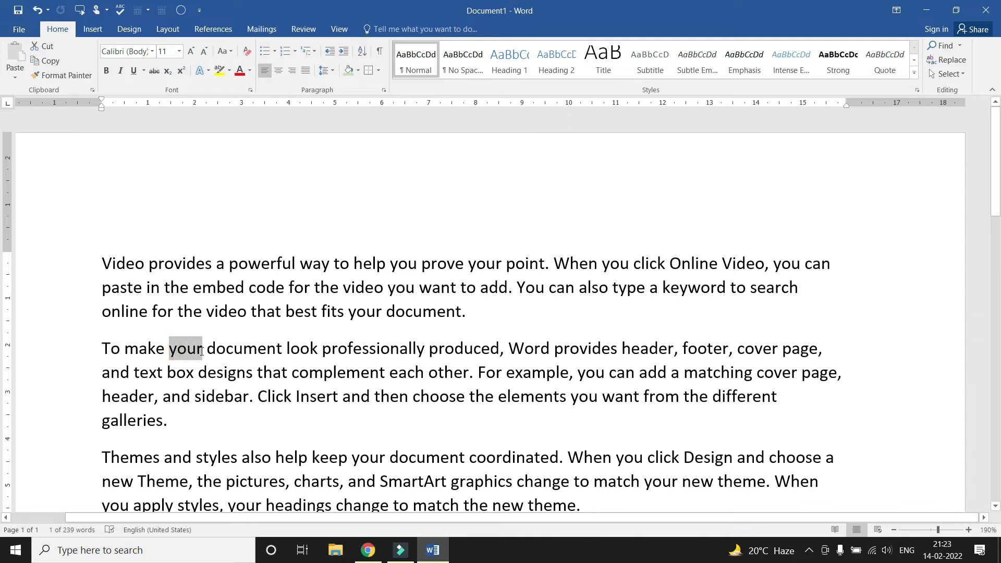
pyautogui.keyDown('ctrl'); pyautogui.scroll(3, 186, 349); pyautogui.keyUp('ctrl')
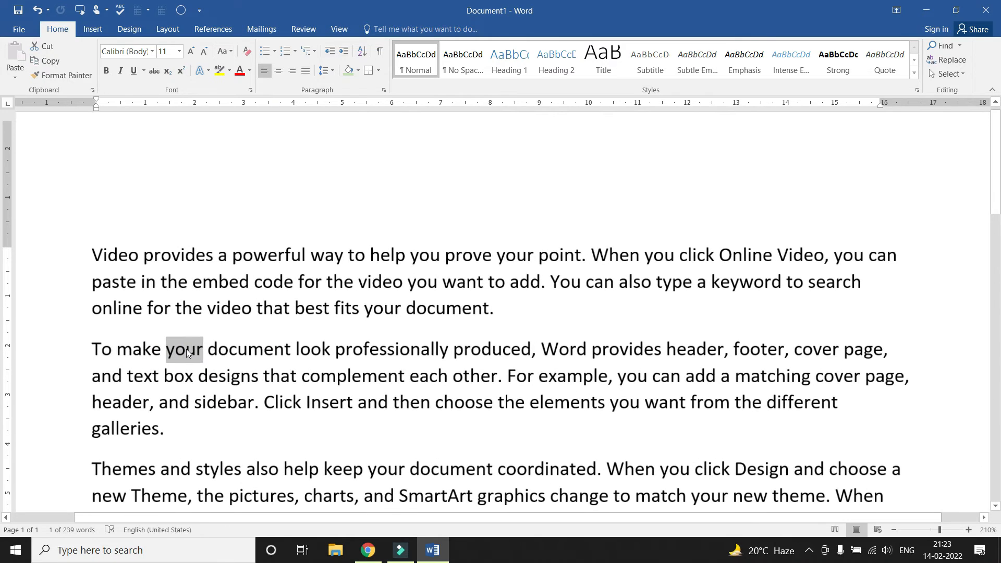
pyautogui.scroll(-2, 186, 348)
pyautogui.click(343, 308)
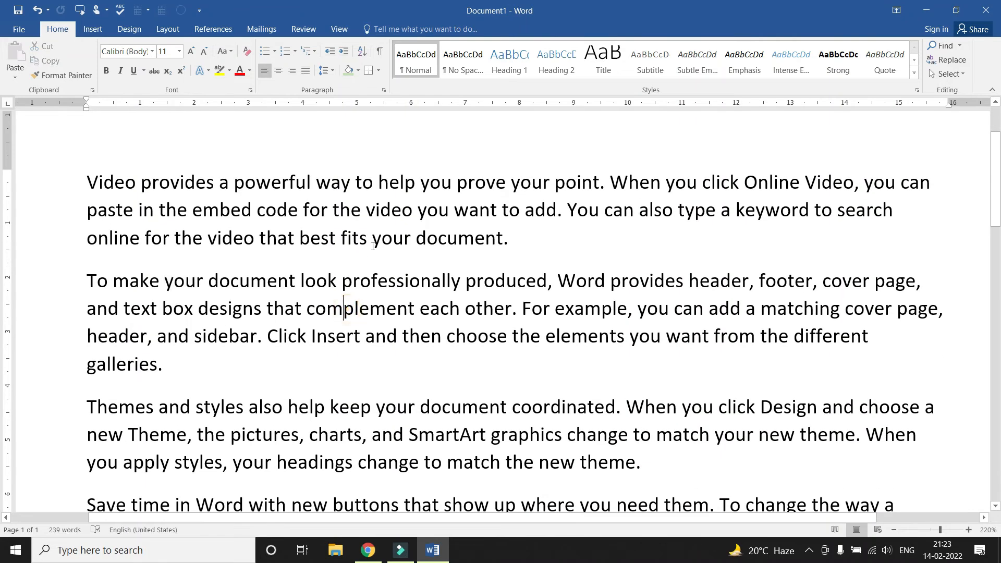
pyautogui.moveTo(568, 210); pyautogui.dragTo(599, 211)
pyautogui.moveTo(372, 238); pyautogui.dragTo(403, 239)
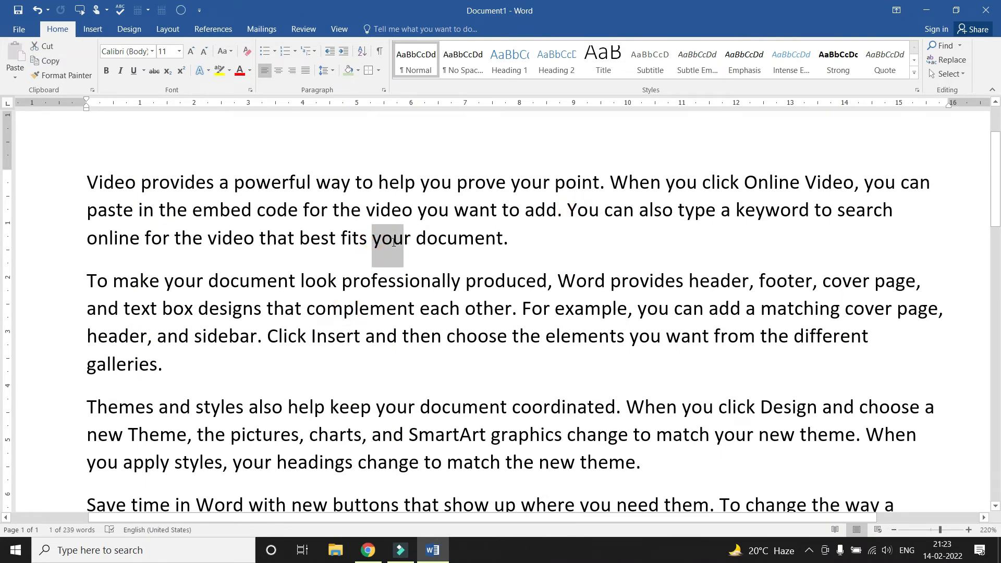
pyautogui.moveTo(164, 282); pyautogui.dragTo(201, 282)
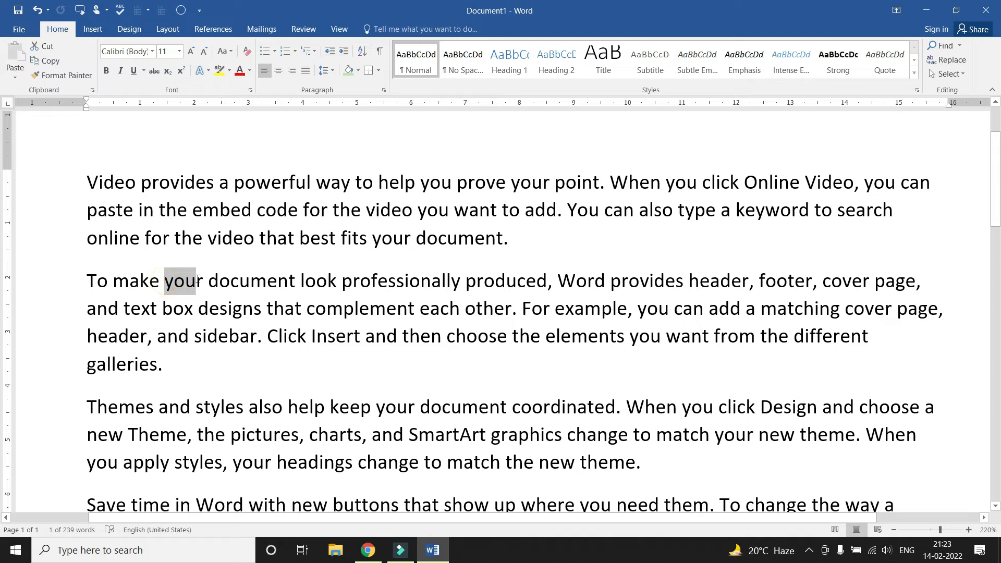
pyautogui.click(277, 303)
pyautogui.hotkey('ctrl', 'f')
pyautogui.write('you')
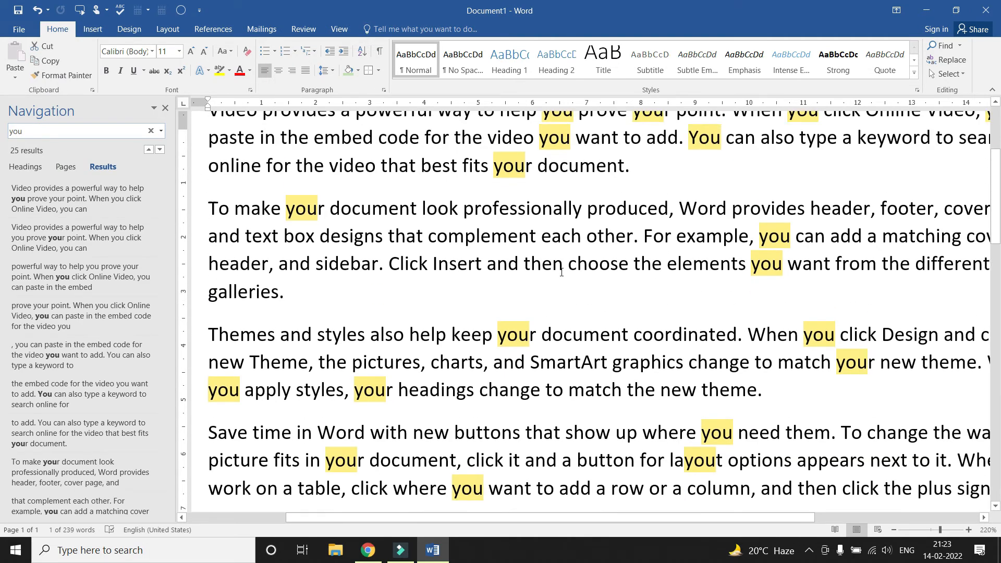
pyautogui.click(518, 266)
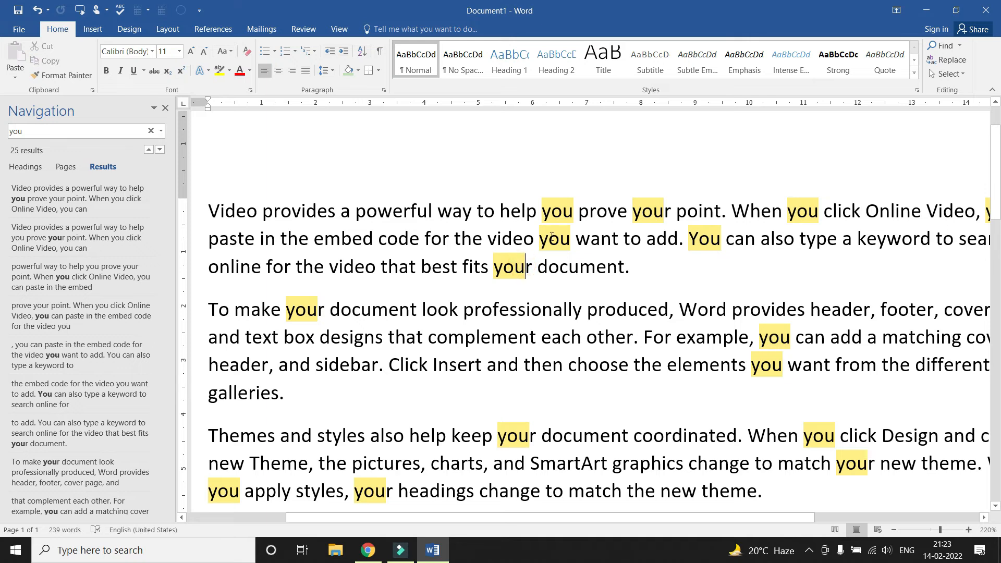
pyautogui.moveTo(539, 239); pyautogui.dragTo(571, 241)
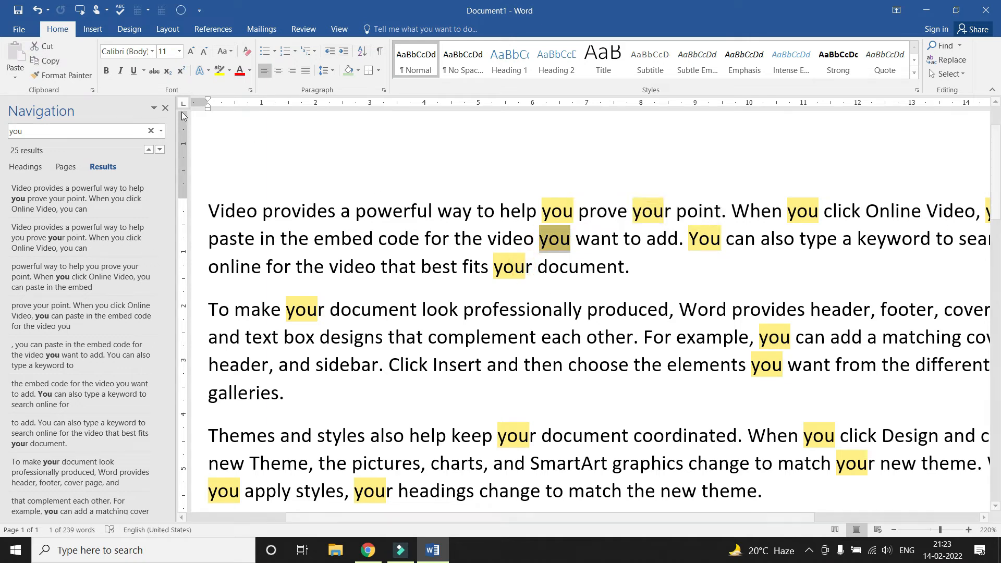
pyautogui.click(165, 108)
pyautogui.click(373, 249)
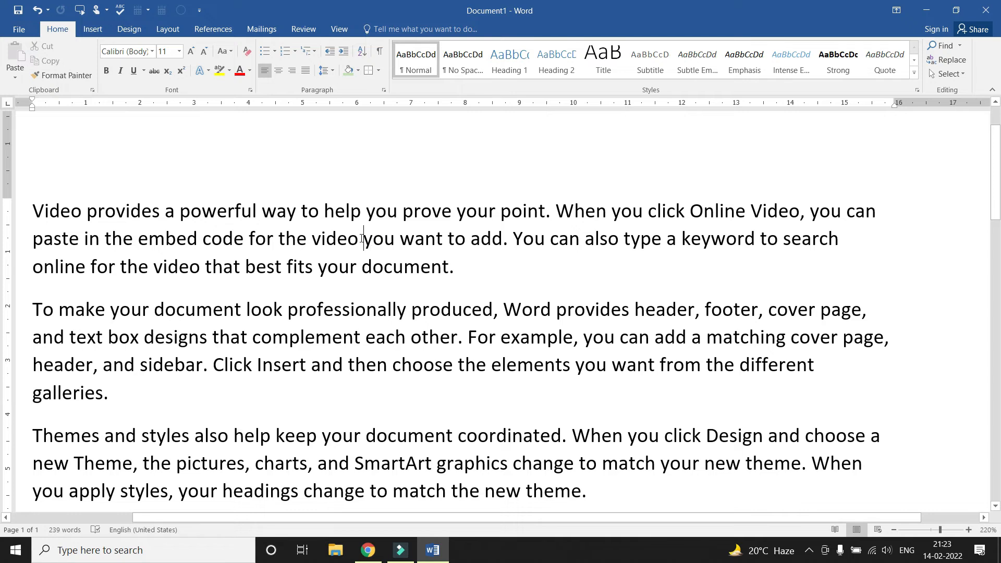
pyautogui.moveTo(363, 240); pyautogui.dragTo(396, 240)
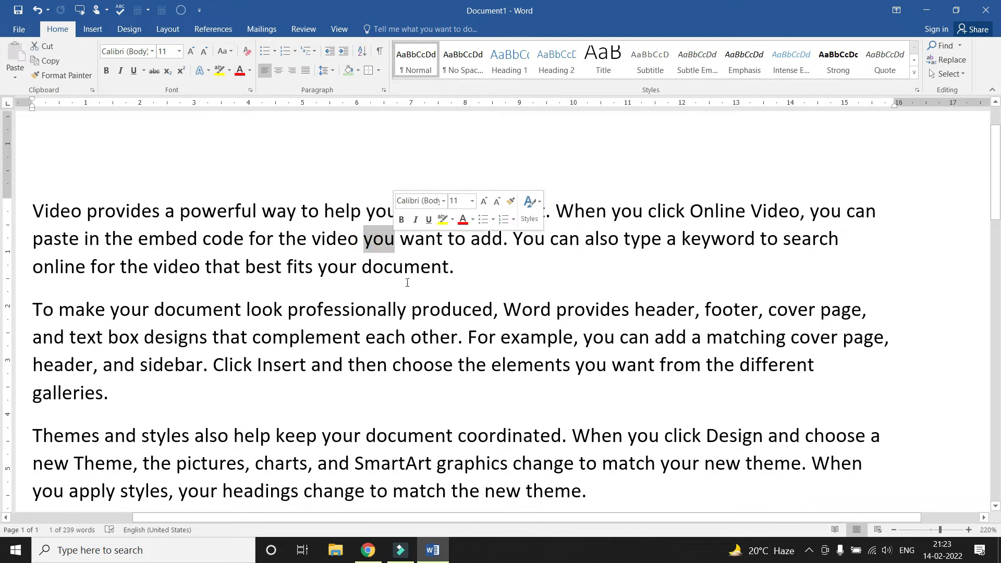
pyautogui.moveTo(315, 267); pyautogui.dragTo(360, 273)
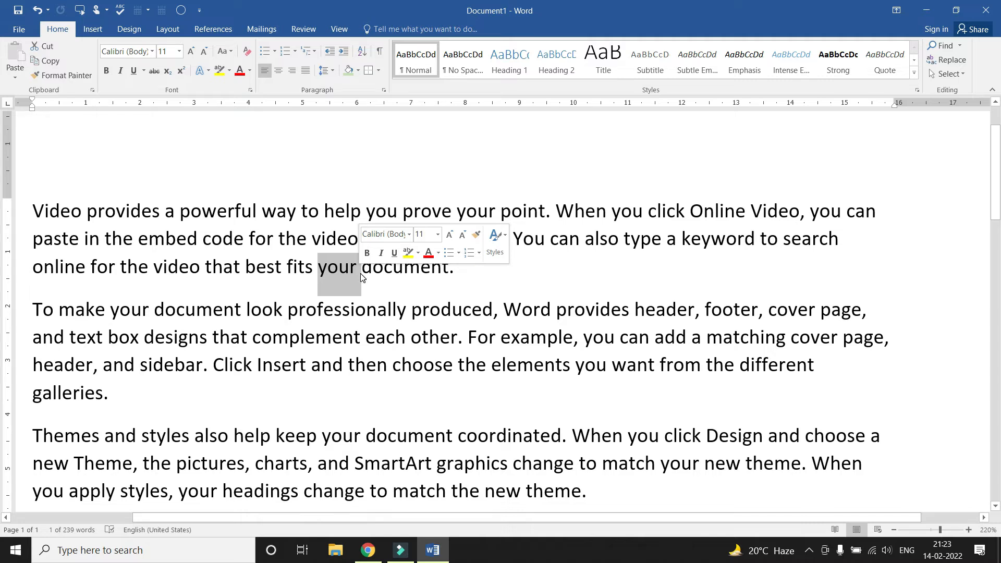
pyautogui.click(371, 269)
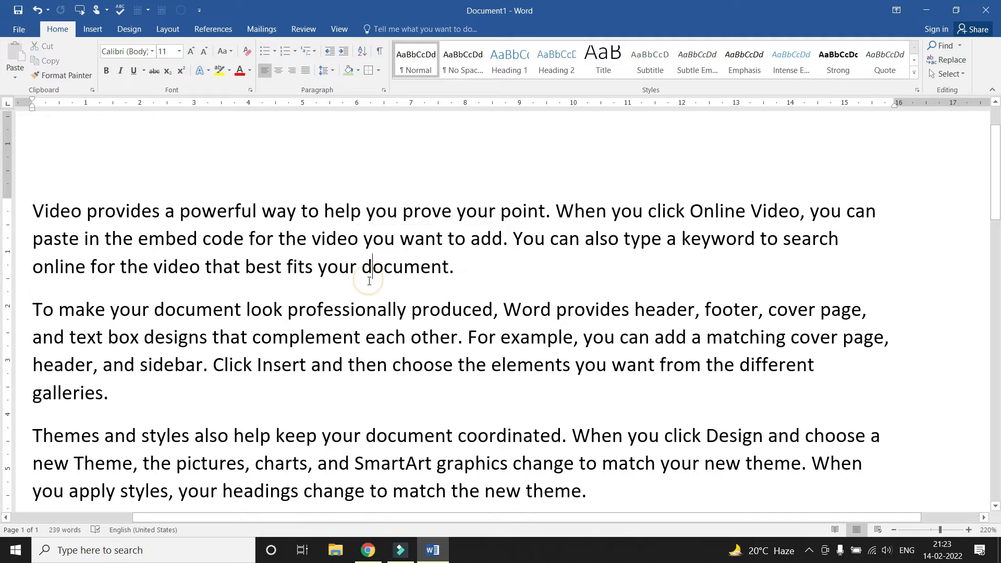
pyautogui.doubleClick(366, 240)
pyautogui.click(403, 267)
pyautogui.click(35, 211)
# Run an Advanced Find for 'you', step through the first two matches, then cancel it
pyautogui.click(959, 46)
pyautogui.click(955, 77)
pyautogui.moveTo(433, 238); pyautogui.dragTo(645, 48)
pyautogui.moveTo(583, 53); pyautogui.dragTo(684, 48)
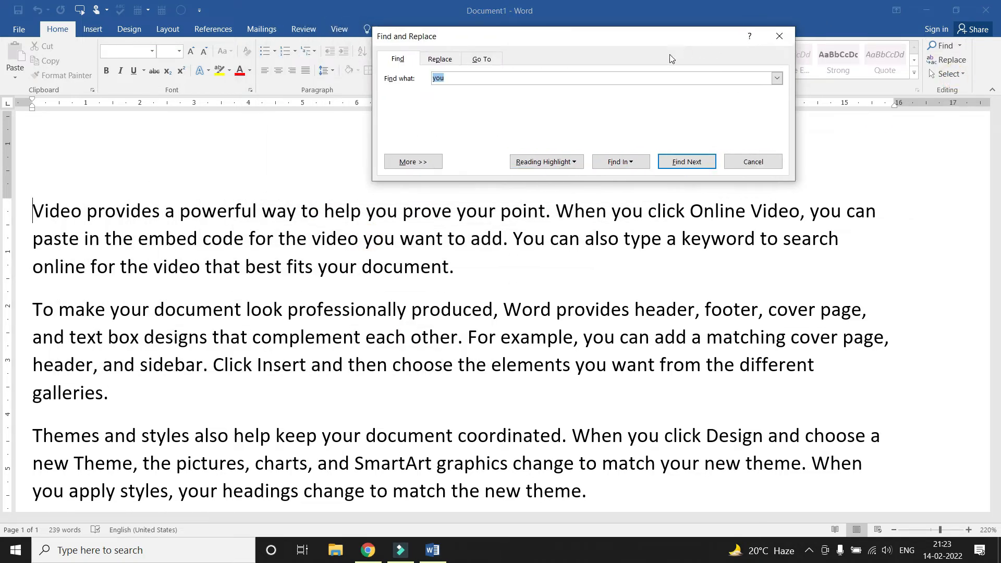
pyautogui.press('BackSpace')
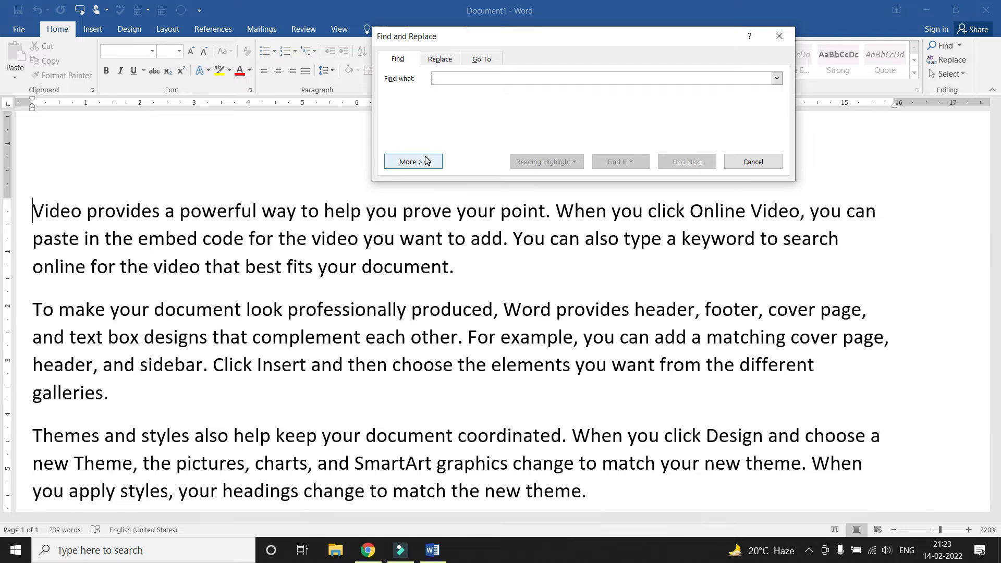
pyautogui.write('you')
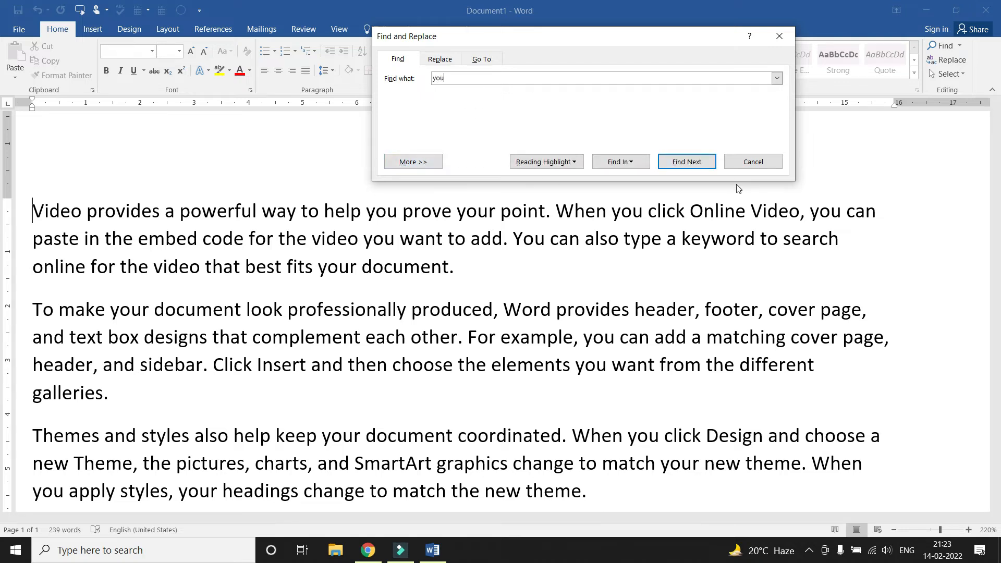
pyautogui.click(680, 163)
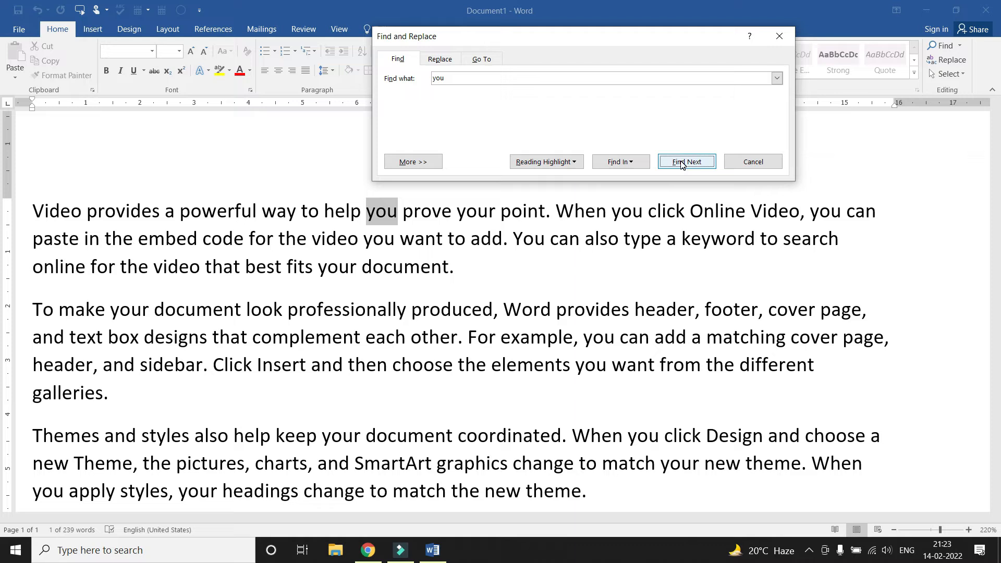
pyautogui.click(681, 162)
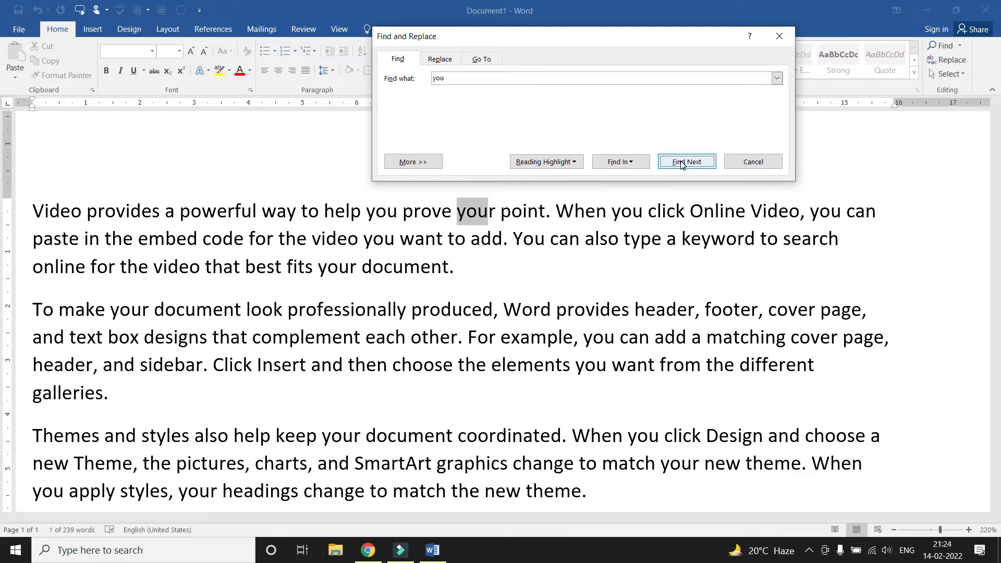
pyautogui.click(753, 161)
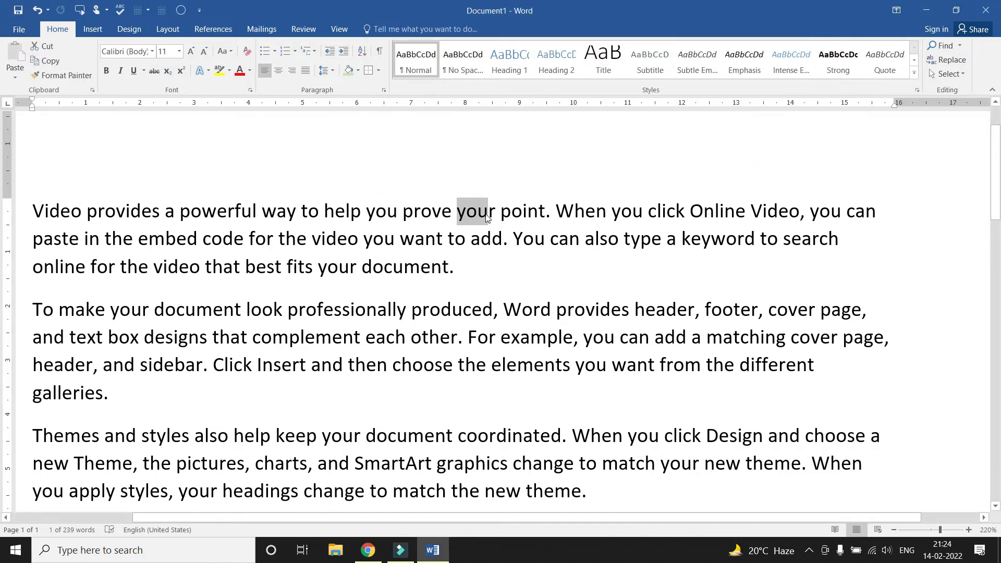
pyautogui.click(32, 210)
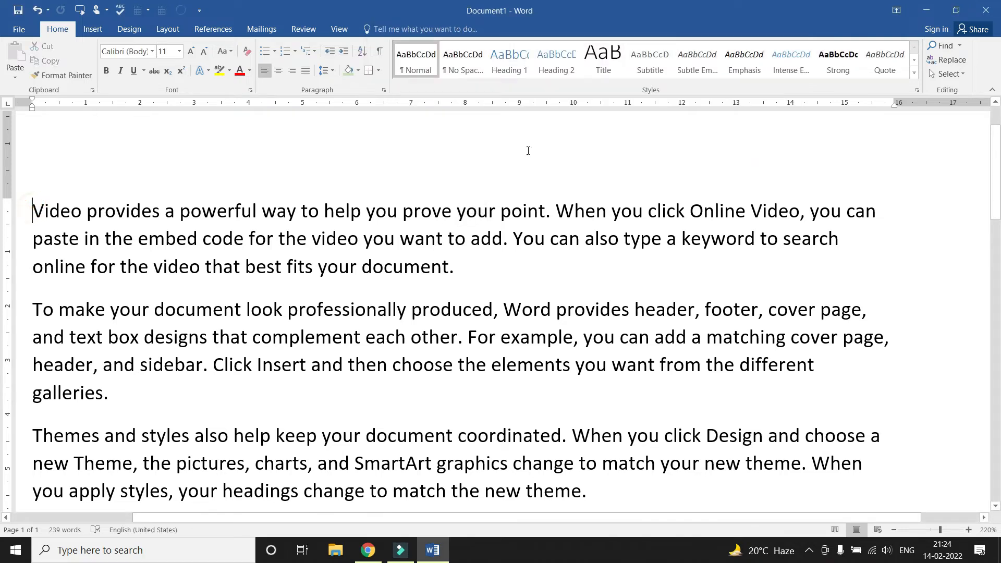
# Reopen Advanced Find for 'you' and expand the extra search options with More >>
pyautogui.click(958, 46)
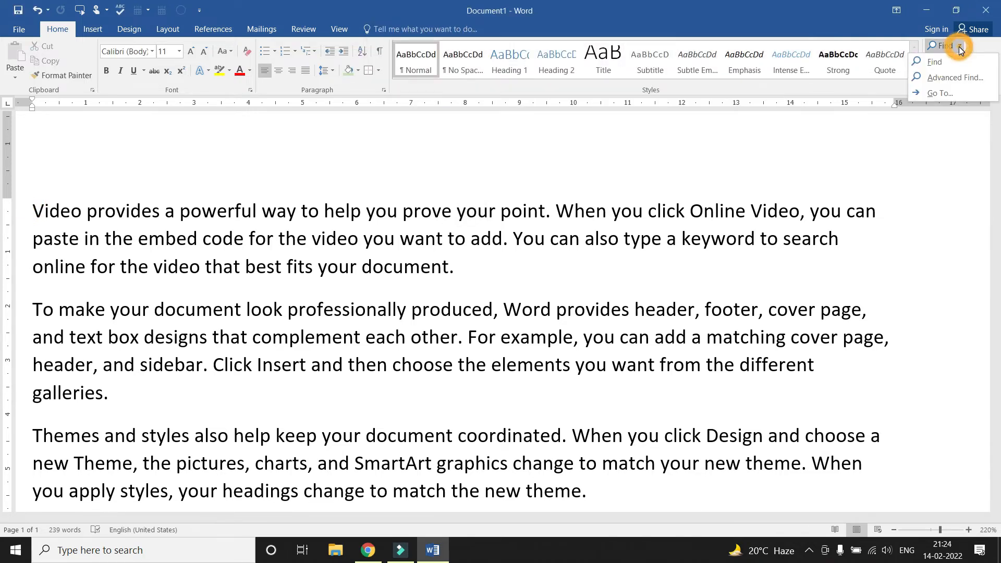
pyautogui.click(953, 77)
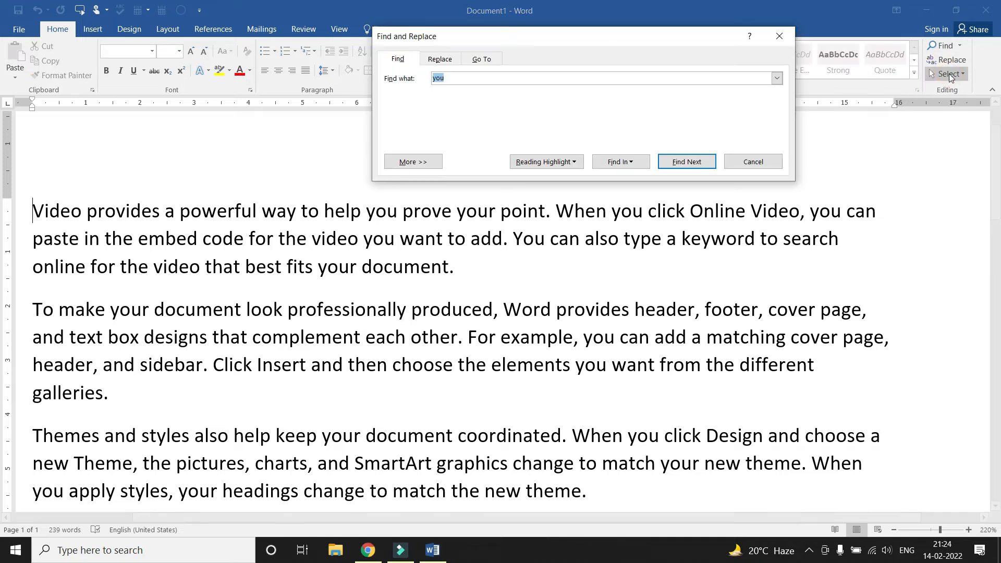
pyautogui.click(452, 78)
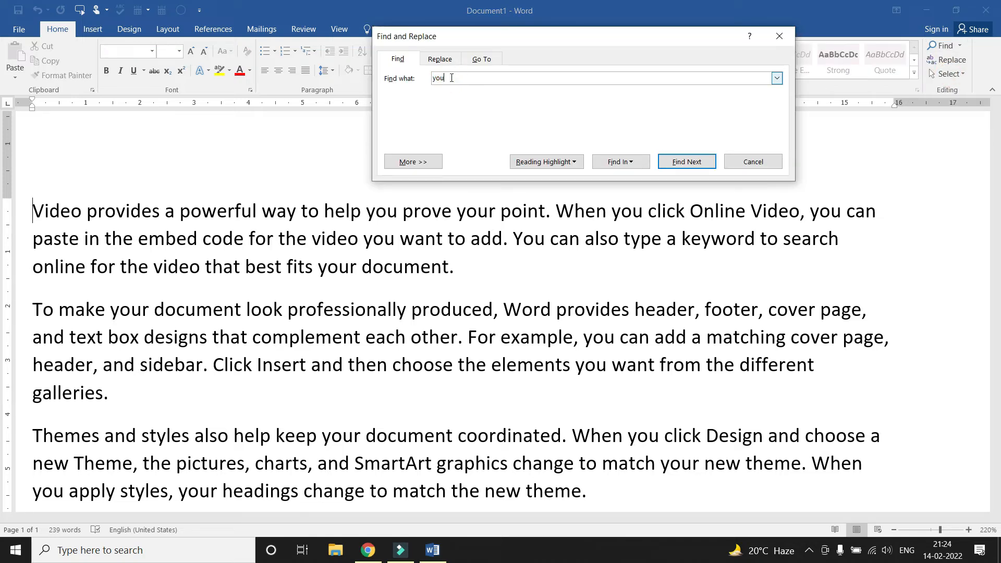
pyautogui.click(422, 162)
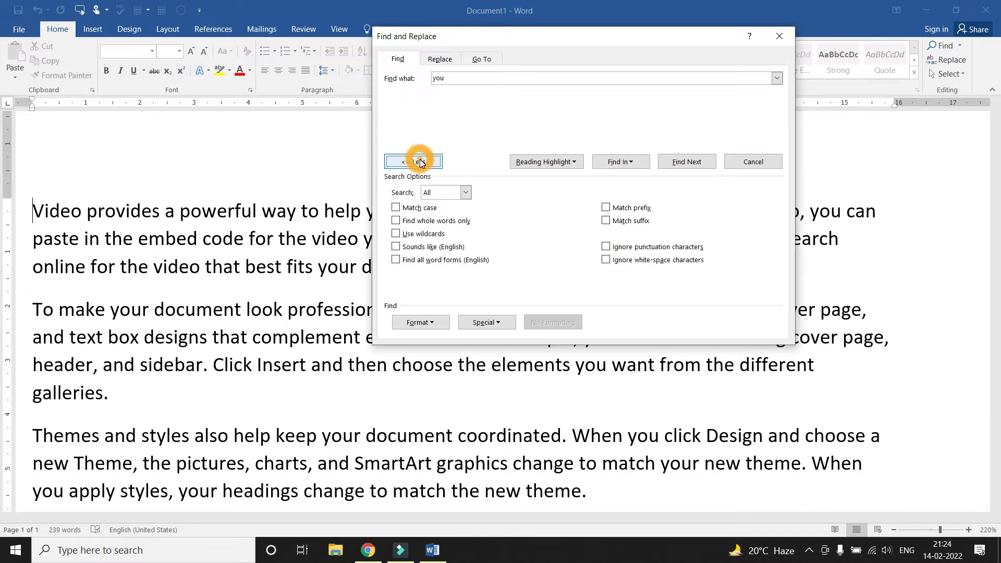
# Turn on Find whole words only and step through the standalone 'you' matches
pyautogui.click(415, 222)
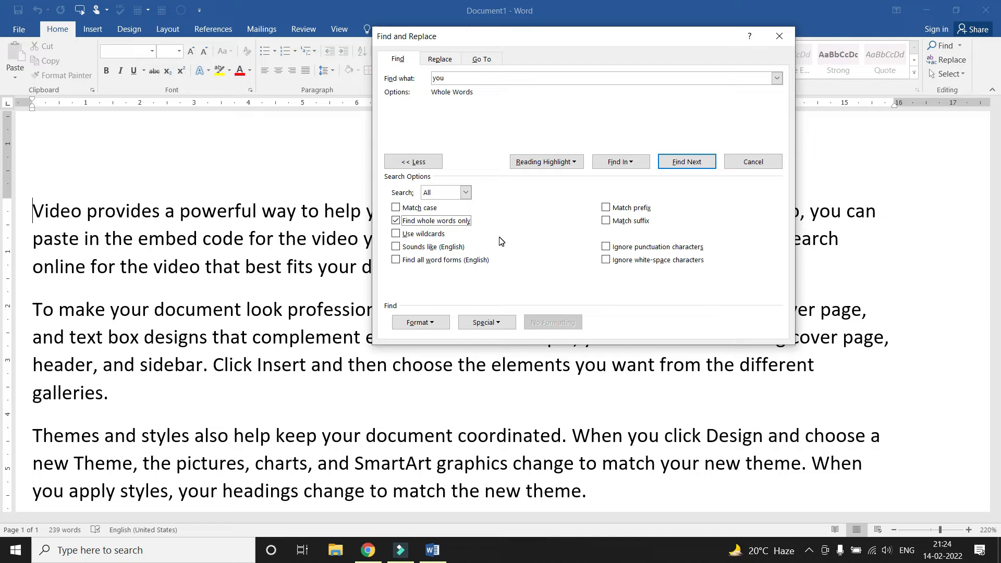
pyautogui.click(688, 163)
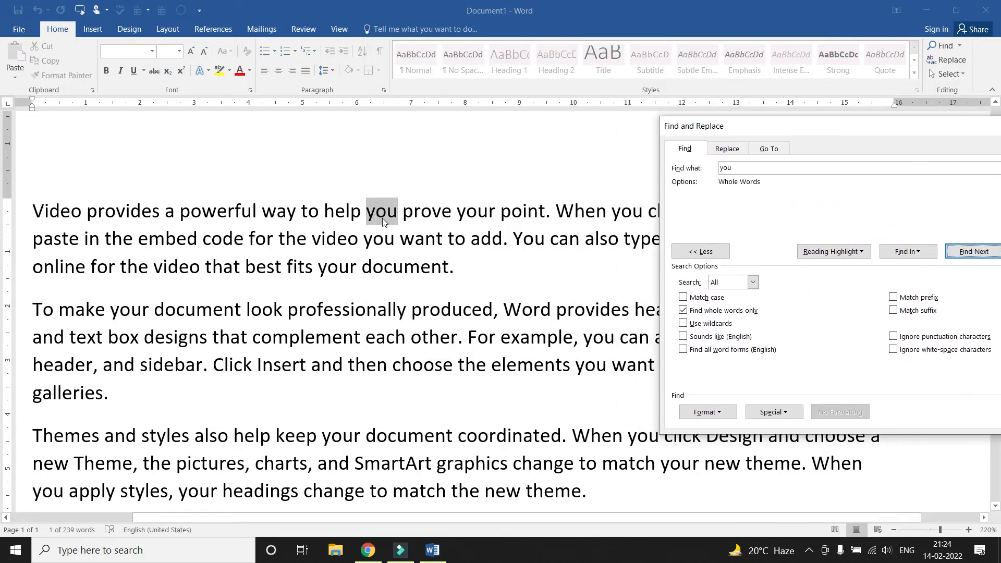
pyautogui.click(972, 251)
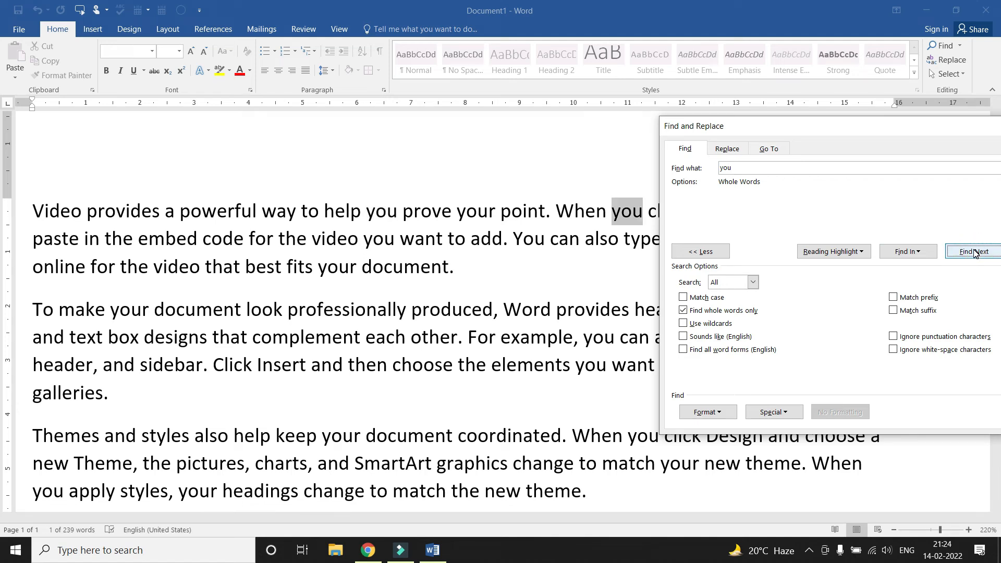
pyautogui.moveTo(891, 136); pyautogui.dragTo(828, 61)
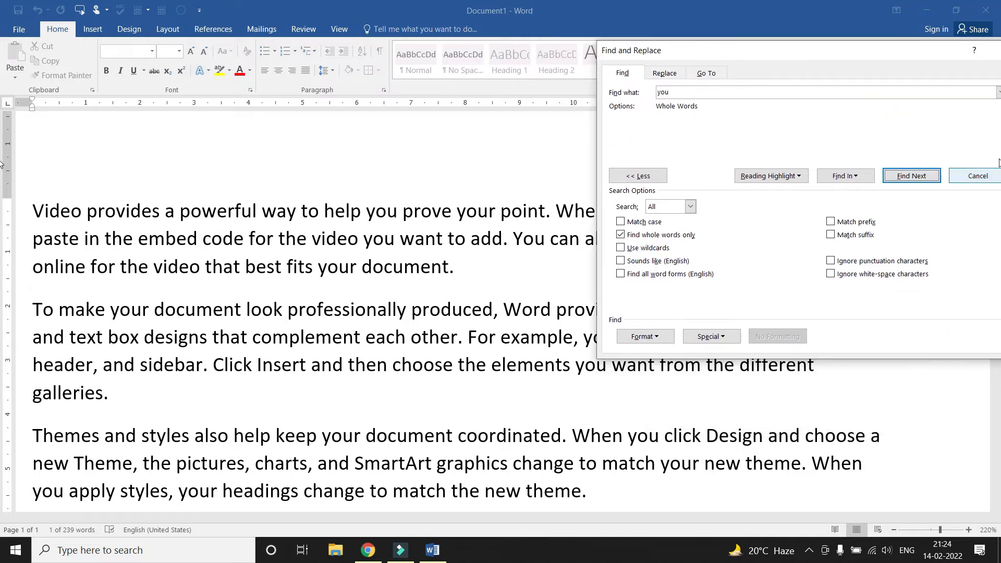
pyautogui.click(908, 177)
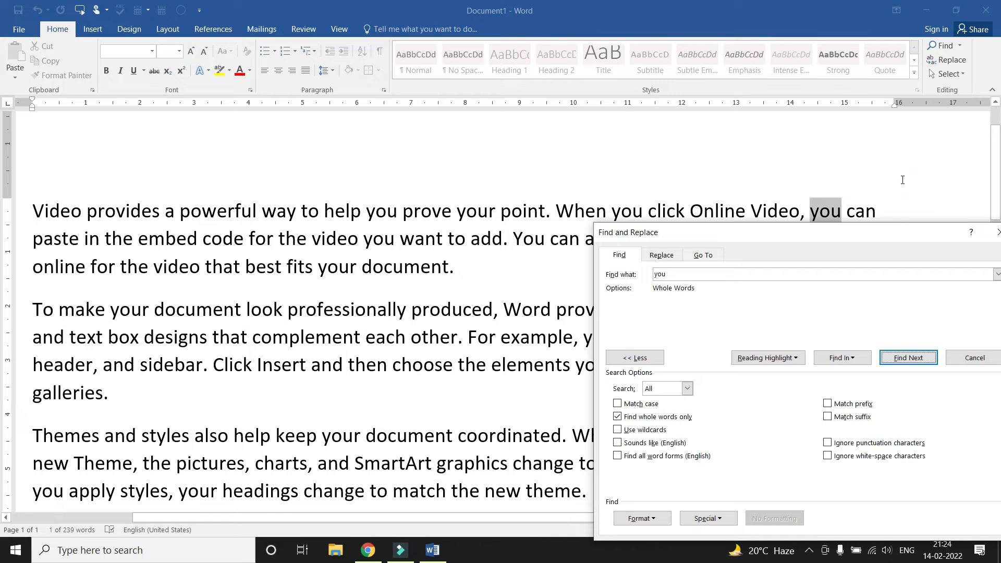
pyautogui.click(908, 359)
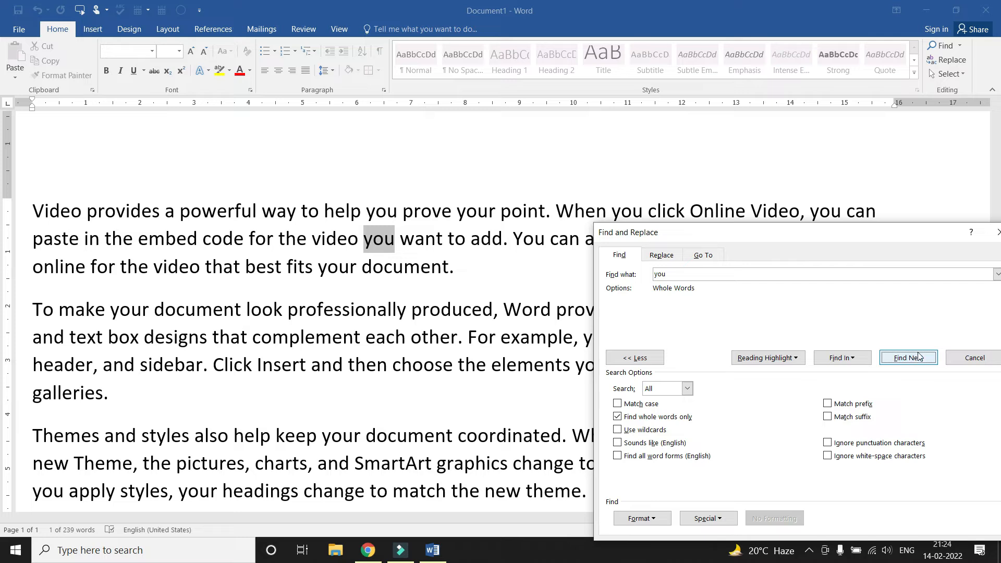
pyautogui.click(918, 358)
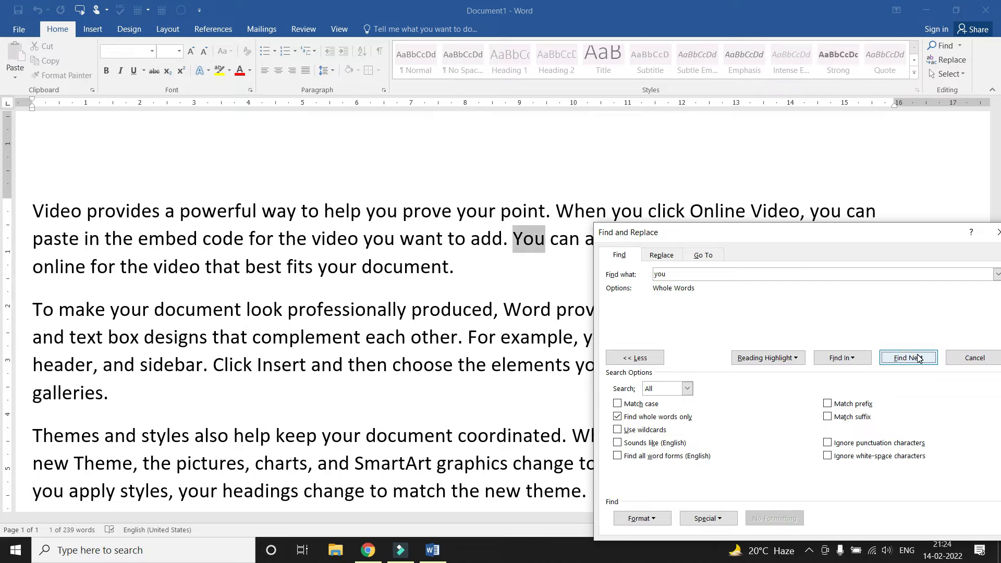
pyautogui.click(918, 358)
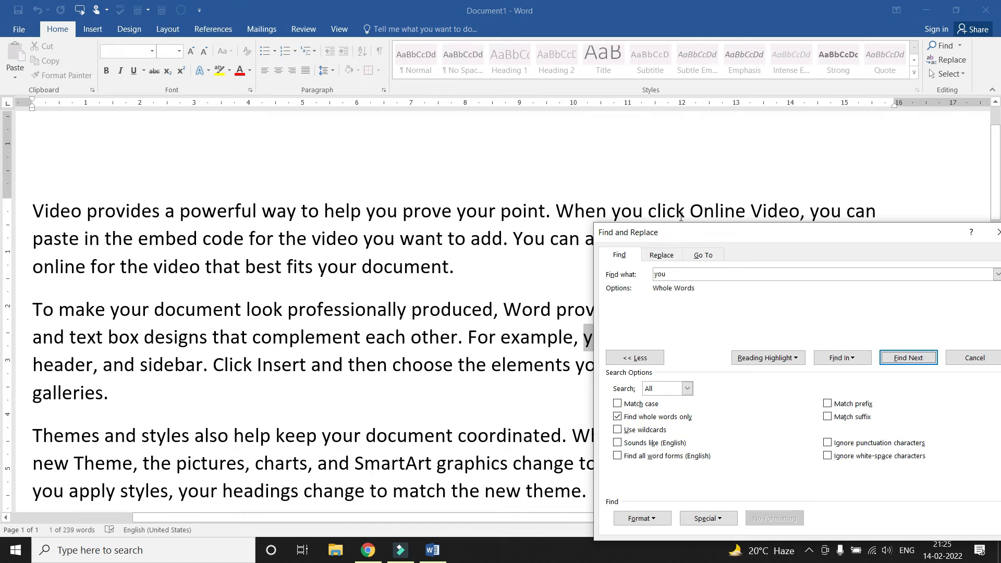
pyautogui.moveTo(765, 234); pyautogui.dragTo(604, 34)
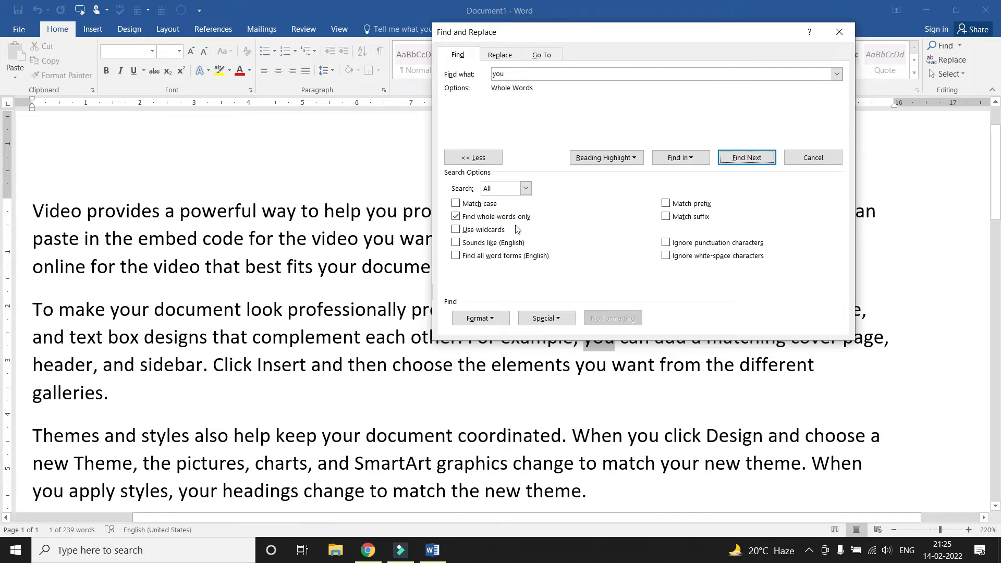
# Select all 17 whole-word 'you' matches in the Main Document, then close the dialog
pyautogui.click(691, 159)
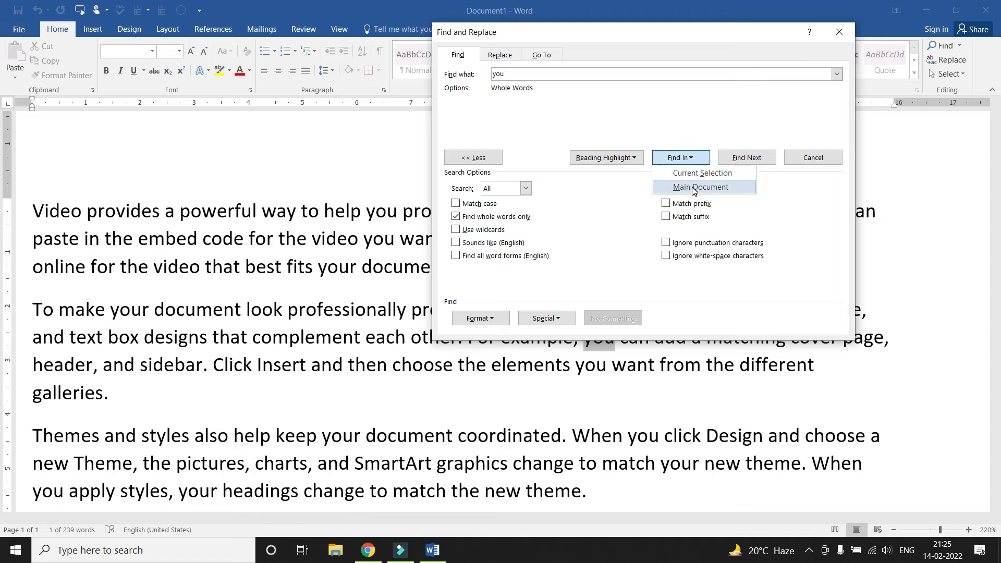
pyautogui.click(693, 190)
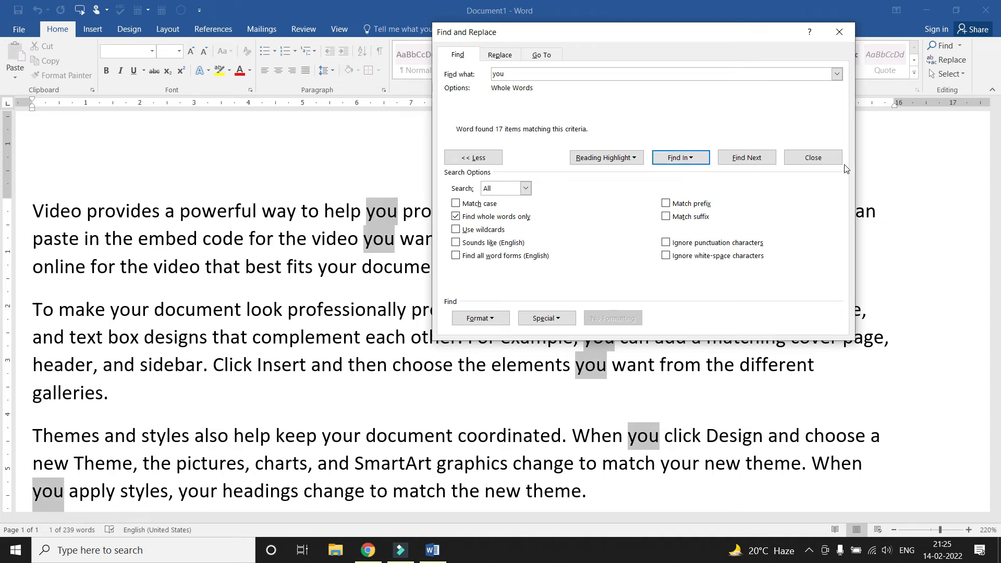
pyautogui.click(812, 157)
pyautogui.scroll(-2, 484, 262)
pyautogui.scroll(-3, 484, 263)
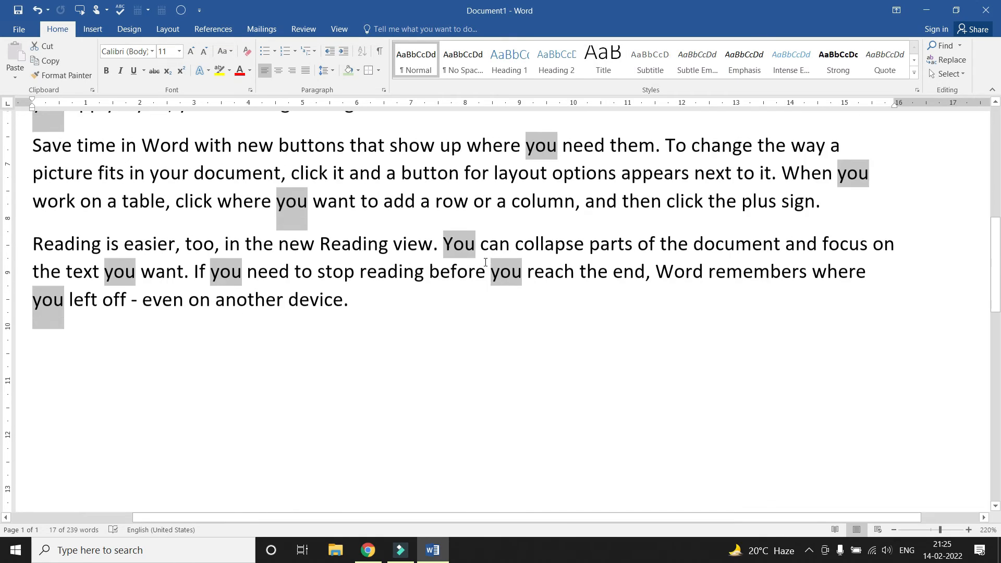
pyautogui.scroll(5, 485, 262)
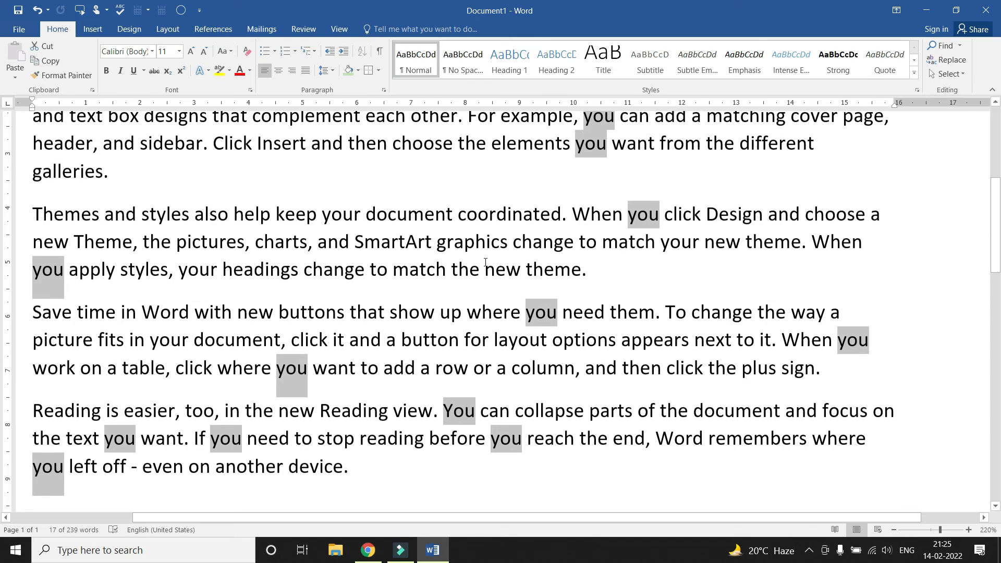
pyautogui.scroll(1, 485, 263)
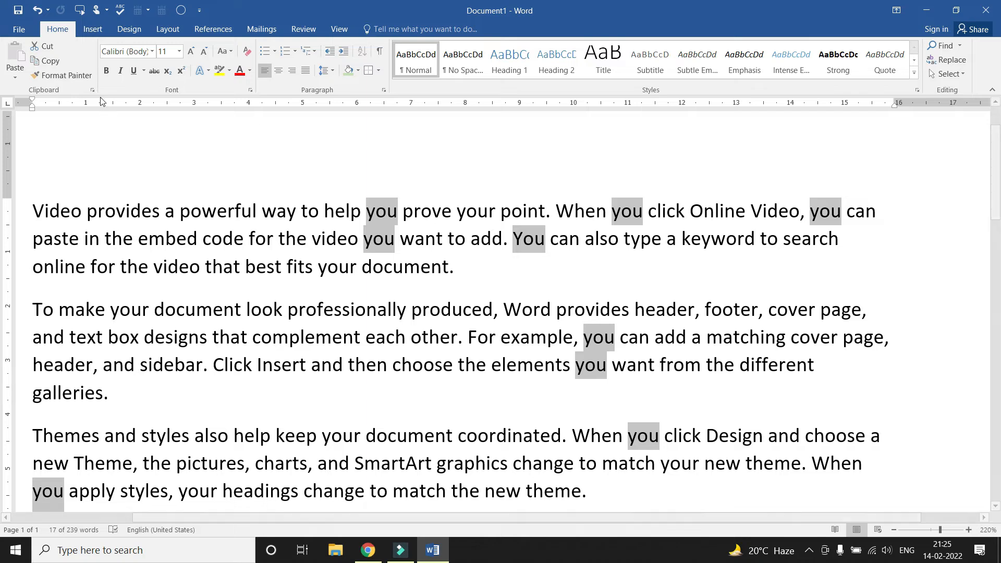
# Make the selected 'you' words bold with red font color
pyautogui.click(106, 70)
pyautogui.click(240, 69)
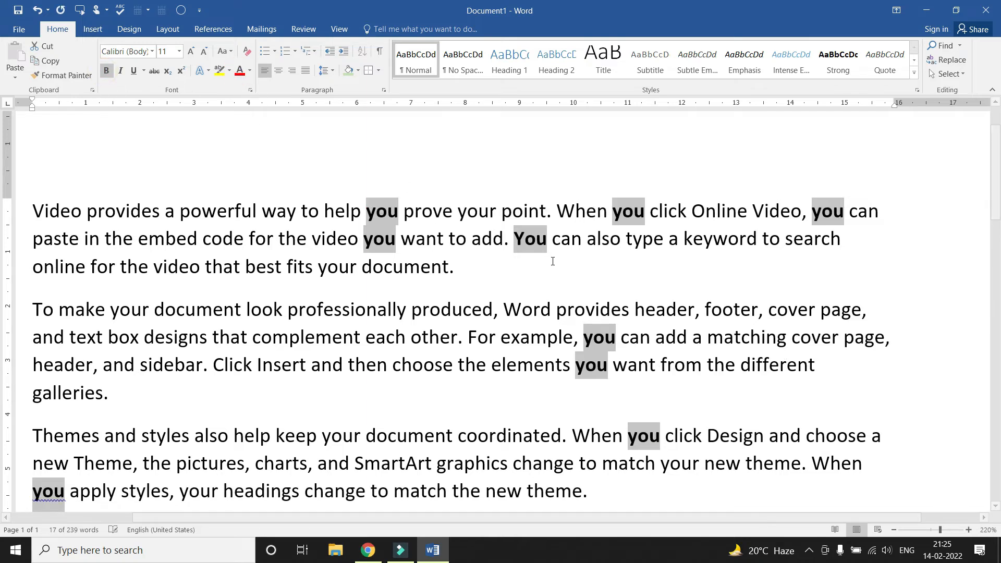
pyautogui.click(537, 284)
pyautogui.scroll(-2, 560, 265)
pyautogui.scroll(-4, 561, 265)
pyautogui.scroll(6, 561, 264)
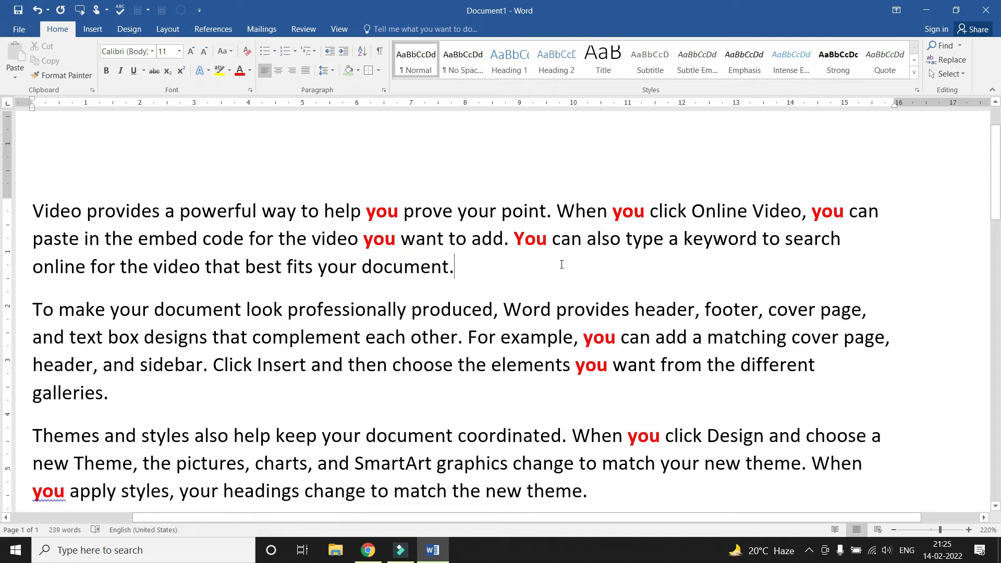
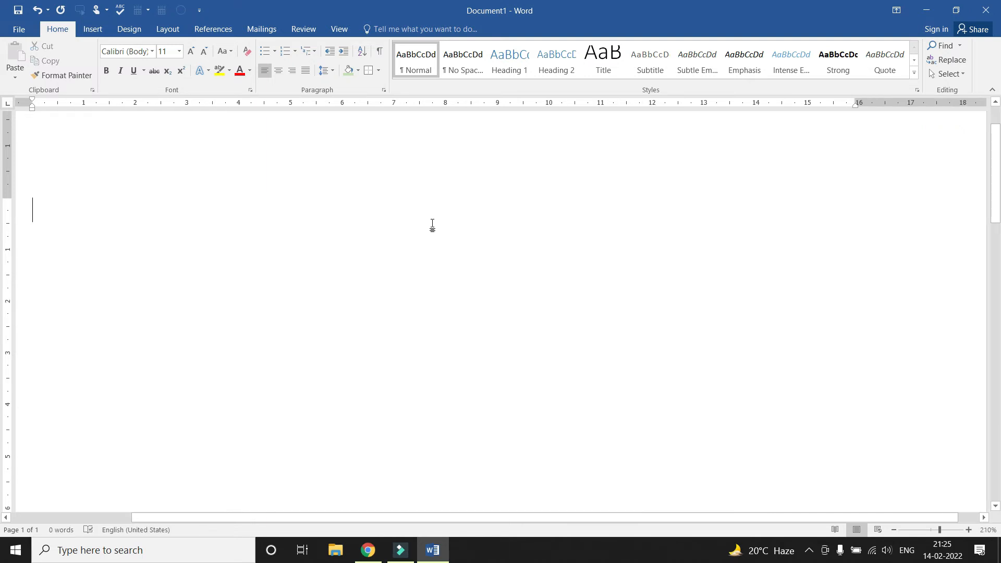
# Type 'I have Document' and paste copies of it to make four lines
pyautogui.write('I have Docum')
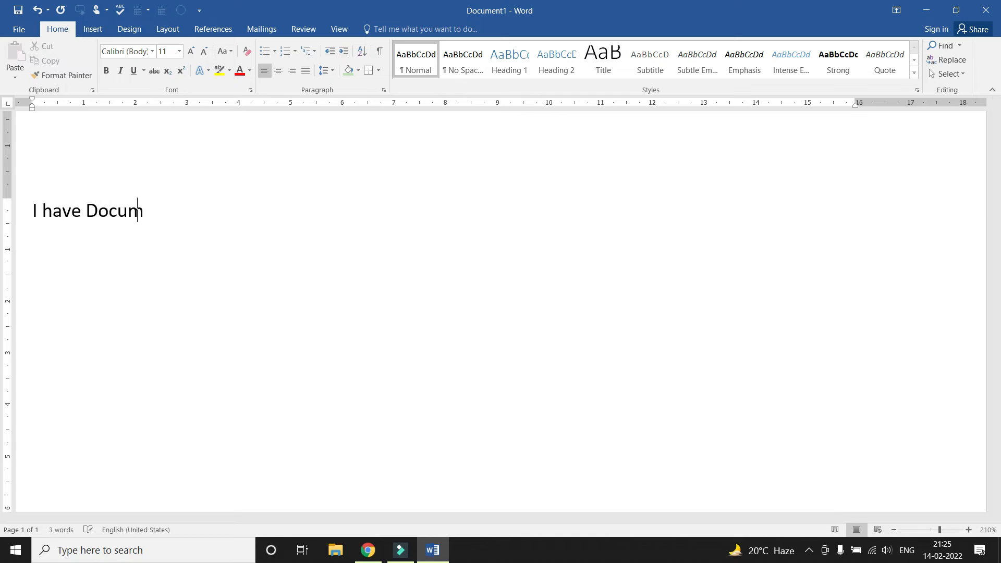
pyautogui.write('ent')
pyautogui.press('Return')
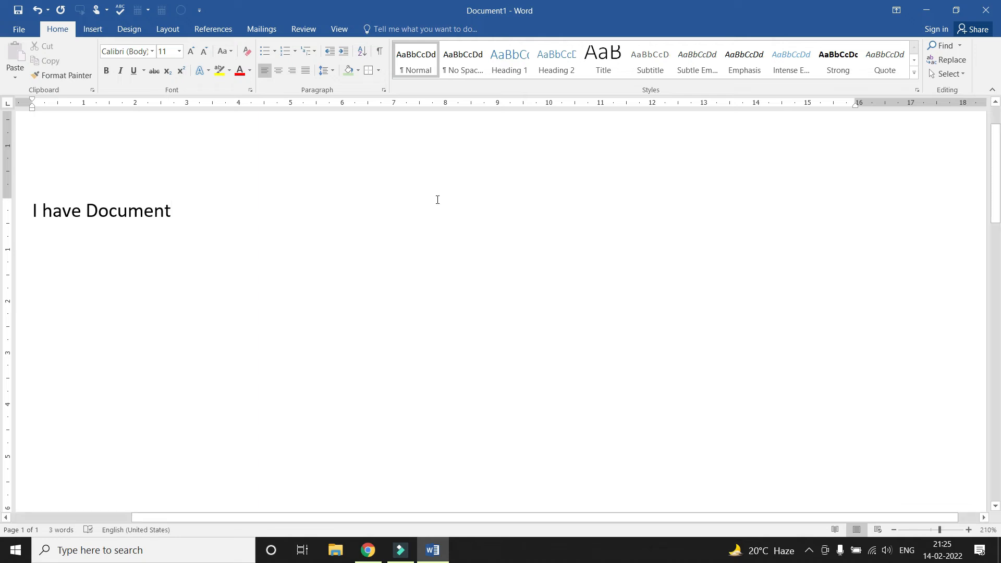
pyautogui.moveTo(174, 211); pyautogui.dragTo(32, 214)
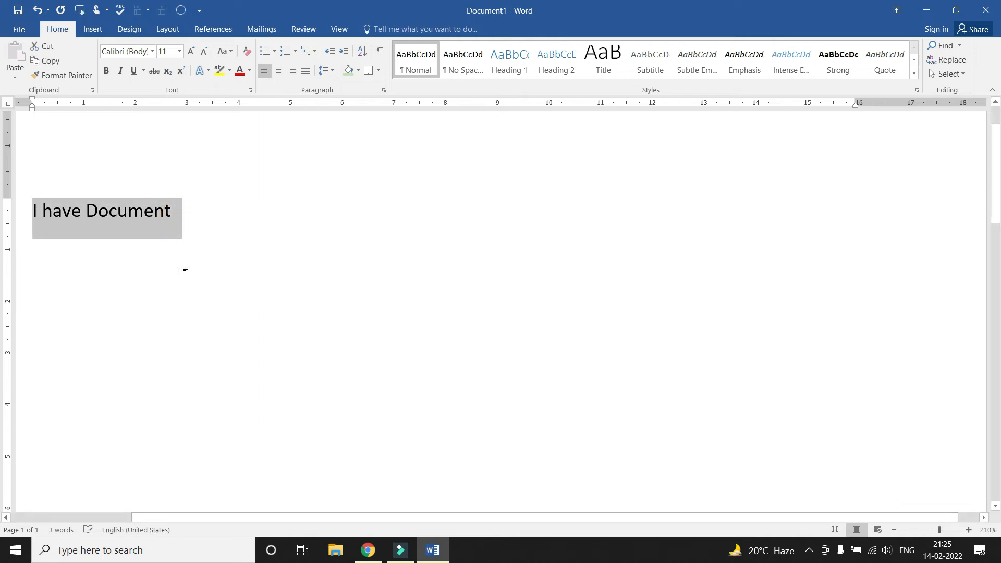
pyautogui.write('I have Document')
pyautogui.write('I have Document')
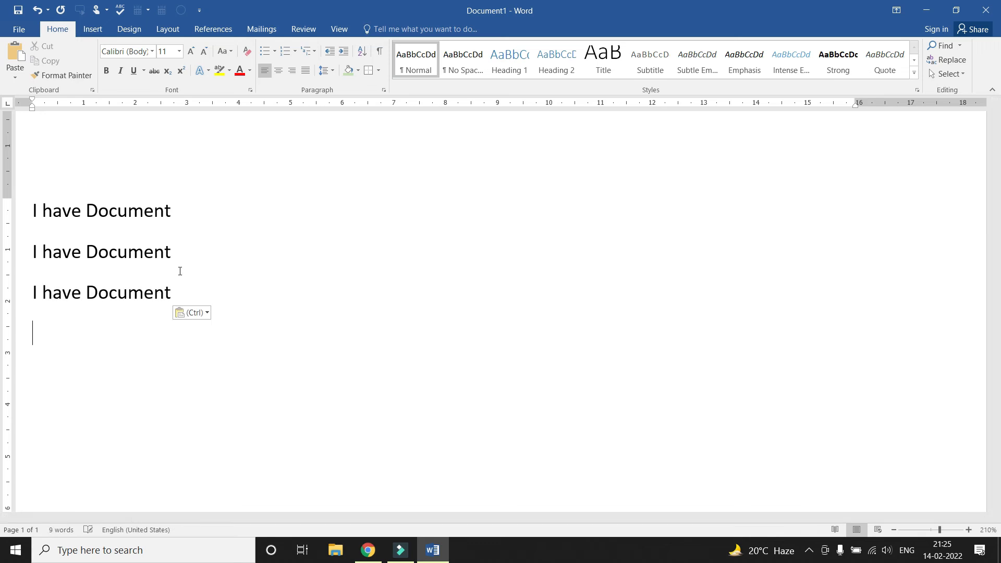
pyautogui.write('I have Document')
# Change the capital D in Document to lowercase on lines 2 and 4
pyautogui.click(92, 249)
pyautogui.press('Delete')
pyautogui.write('d')
pyautogui.click(93, 333)
pyautogui.press('BackSpace')
pyautogui.write('d')
pyautogui.click(185, 334)
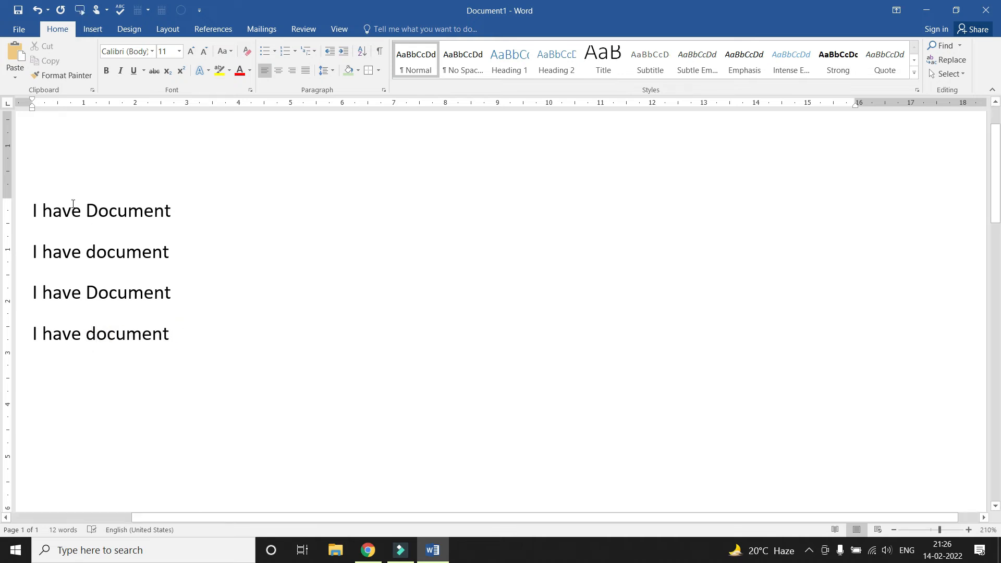
# Compare the capital D on line 1 with the lowercase d on line 2
pyautogui.moveTo(86, 210); pyautogui.dragTo(99, 210)
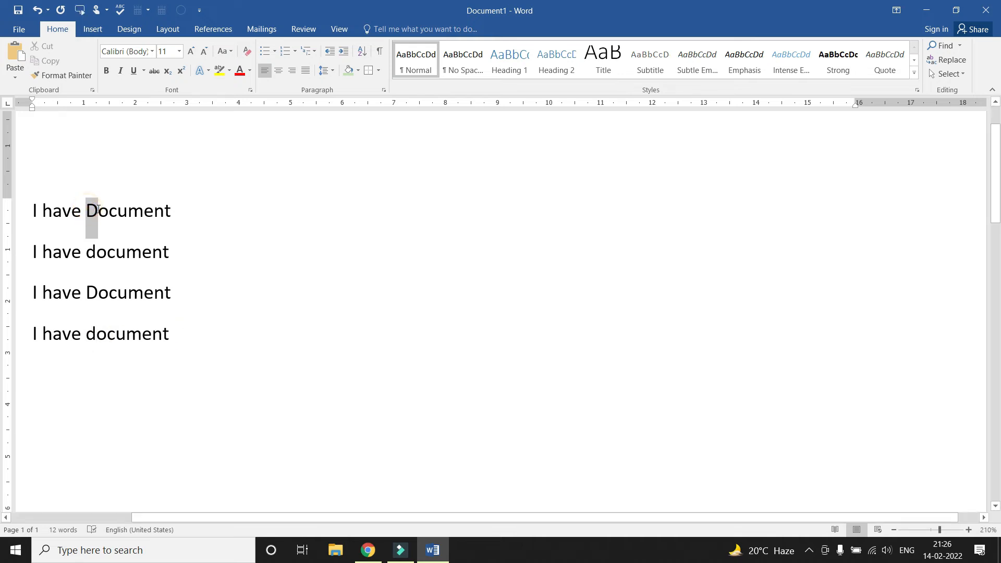
pyautogui.click(86, 253)
pyautogui.moveTo(85, 253); pyautogui.dragTo(96, 254)
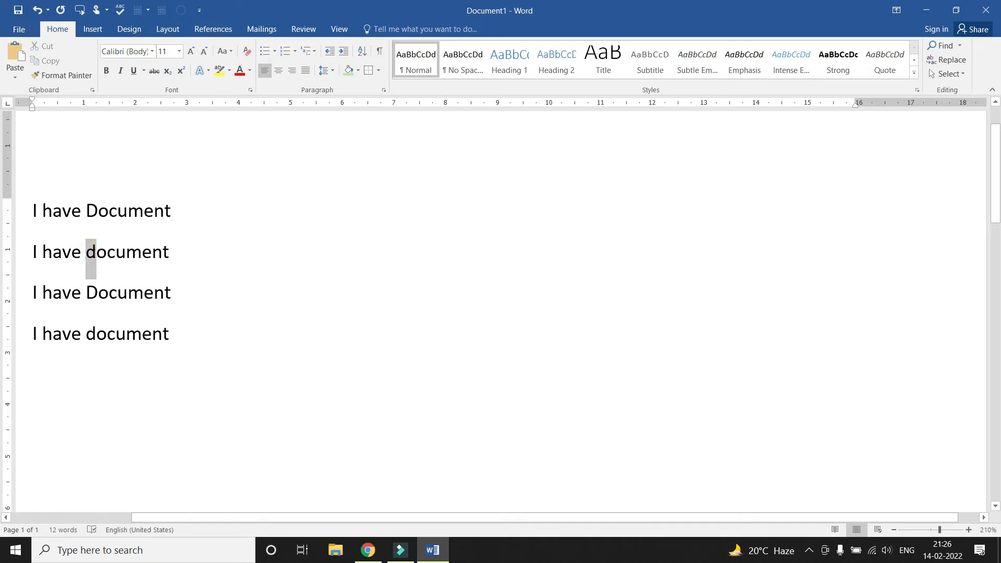
pyautogui.click(96, 255)
# Run Advanced Find for 'Document' with whole-word matching off, stepping through all four matches
pyautogui.click(960, 46)
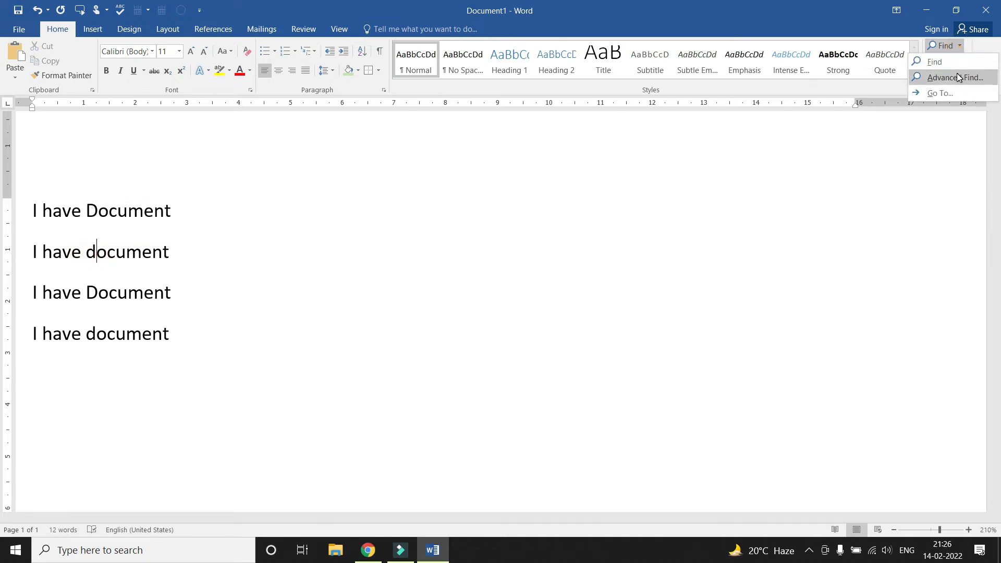
pyautogui.click(956, 78)
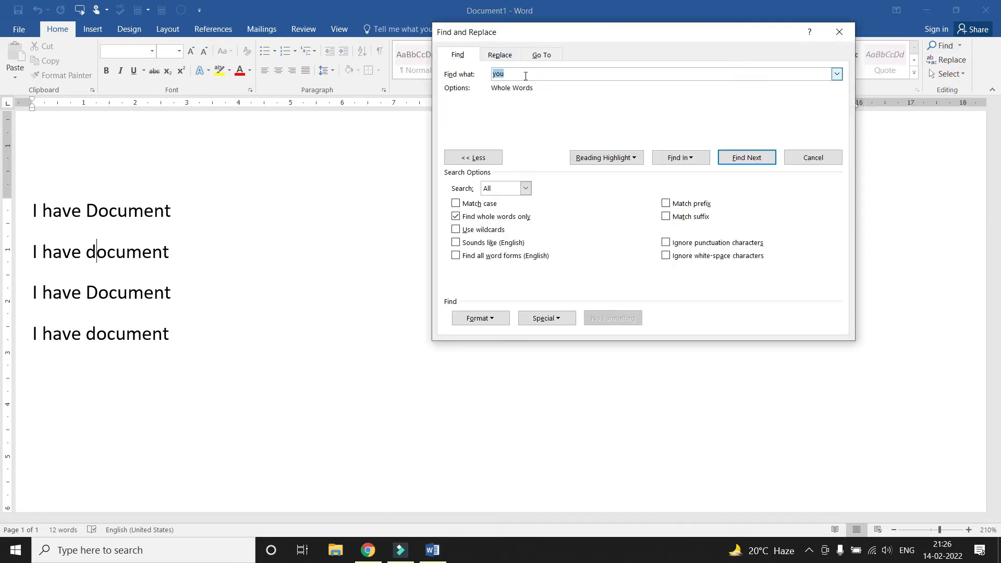
pyautogui.write('Document')
pyautogui.click(471, 218)
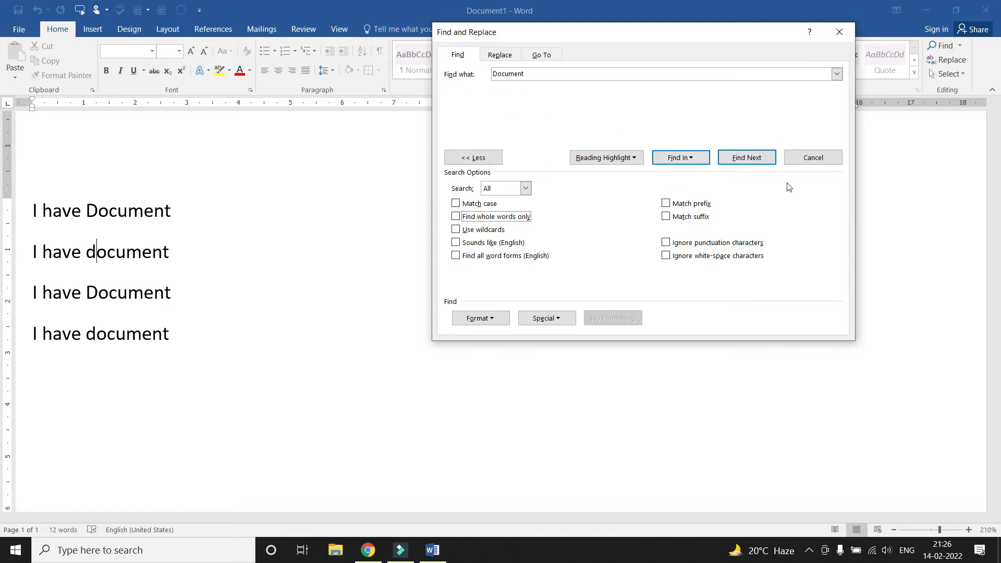
pyautogui.click(738, 159)
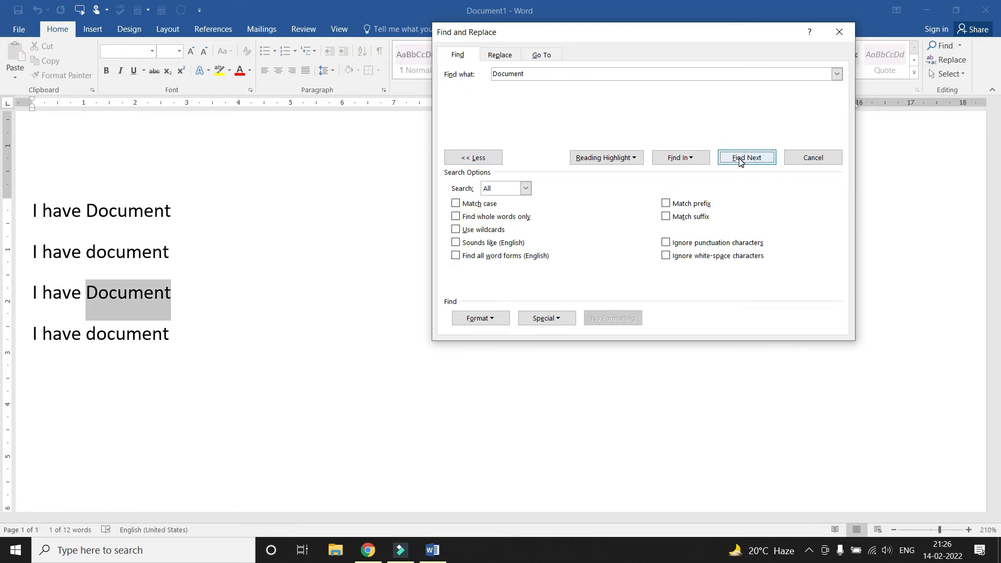
pyautogui.click(739, 159)
pyautogui.click(739, 159)
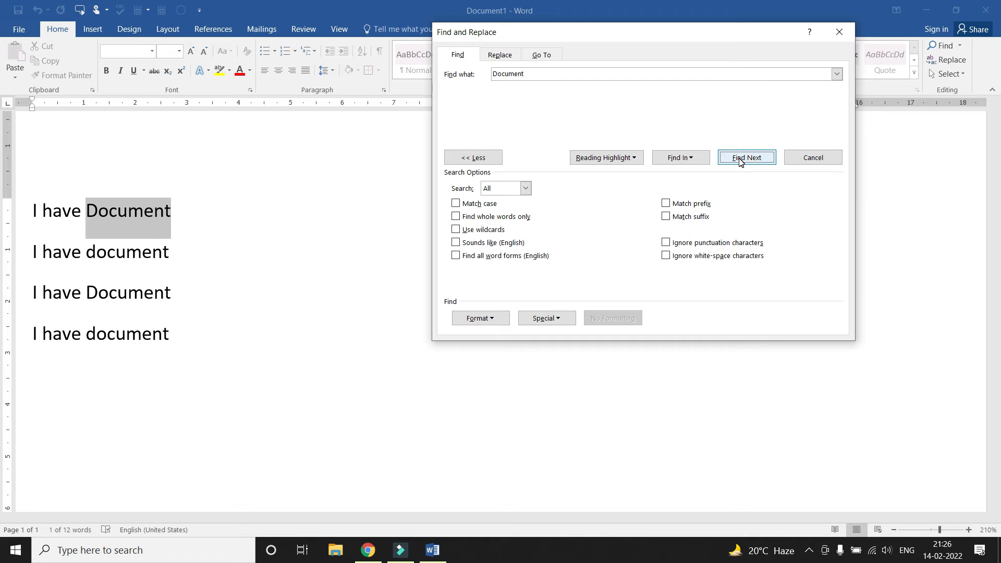
pyautogui.click(739, 159)
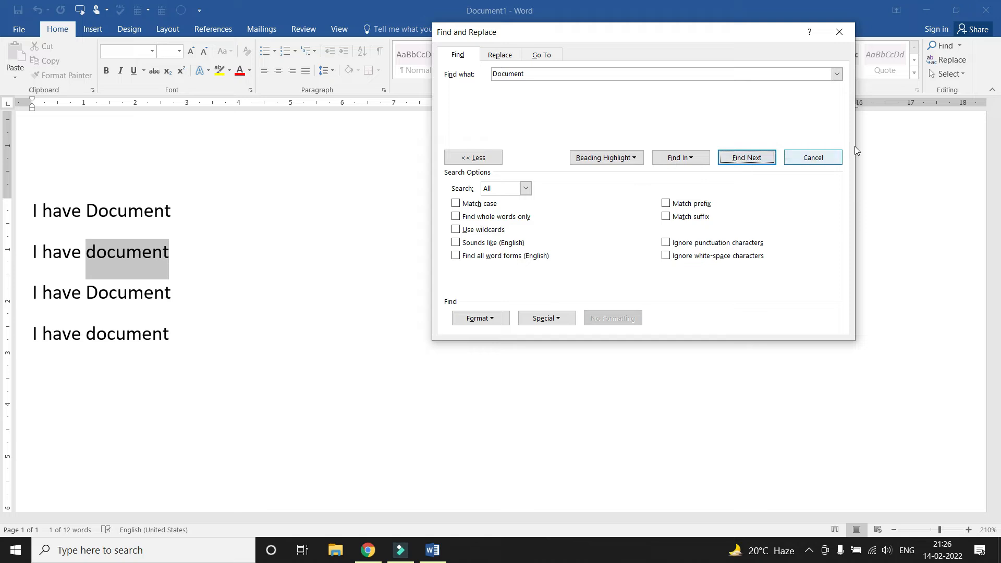
pyautogui.click(814, 158)
# Place the caret at the start of line 1 and reopen Advanced Find
pyautogui.moveTo(86, 209); pyautogui.dragTo(43, 210)
pyautogui.click(101, 221)
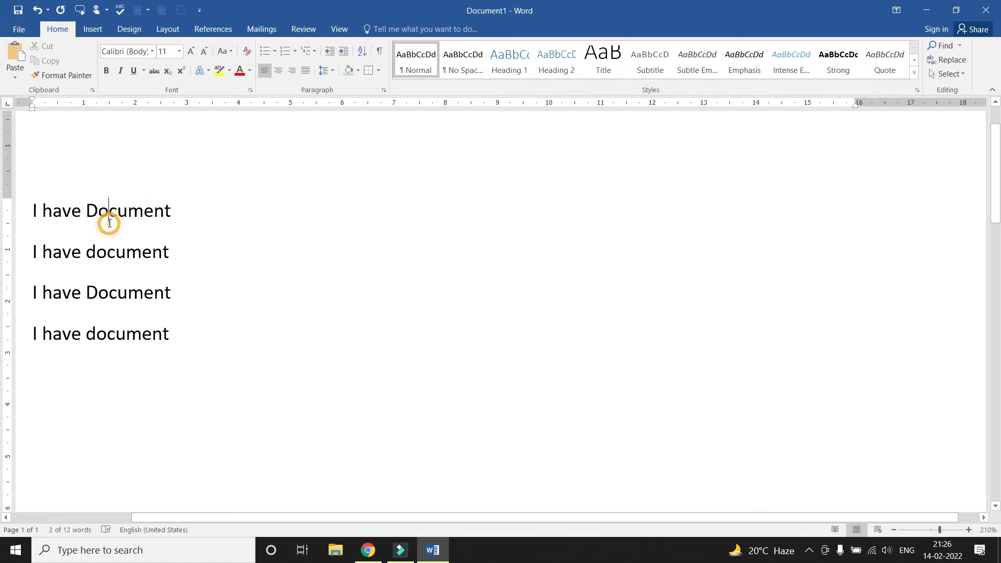
pyautogui.click(33, 208)
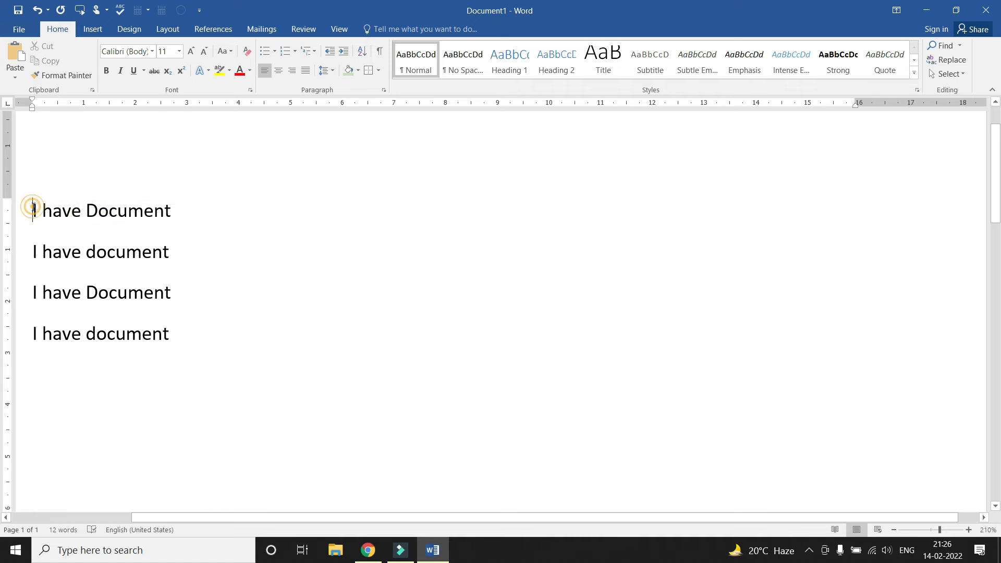
pyautogui.click(960, 45)
pyautogui.click(948, 78)
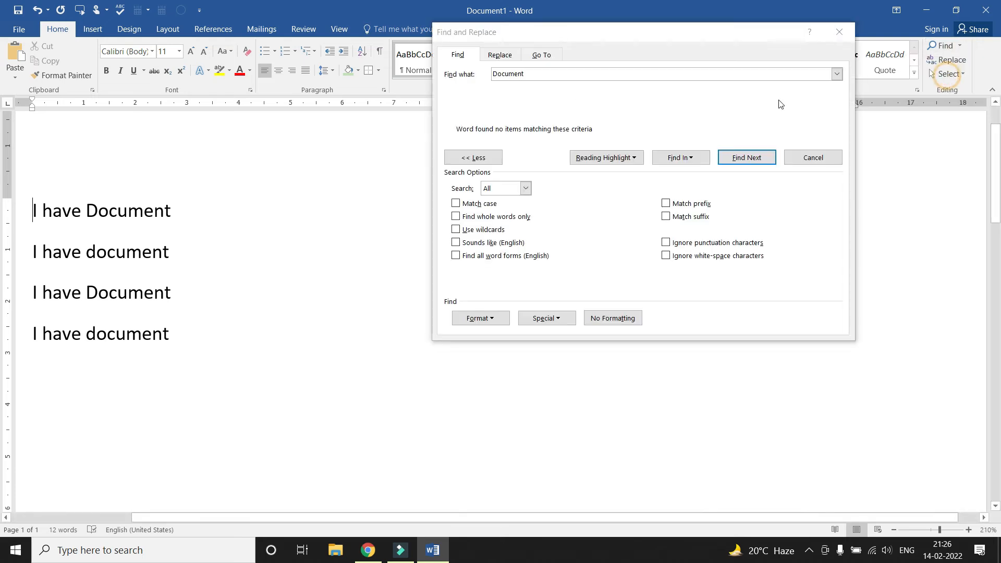
pyautogui.moveTo(546, 32); pyautogui.dragTo(468, 53)
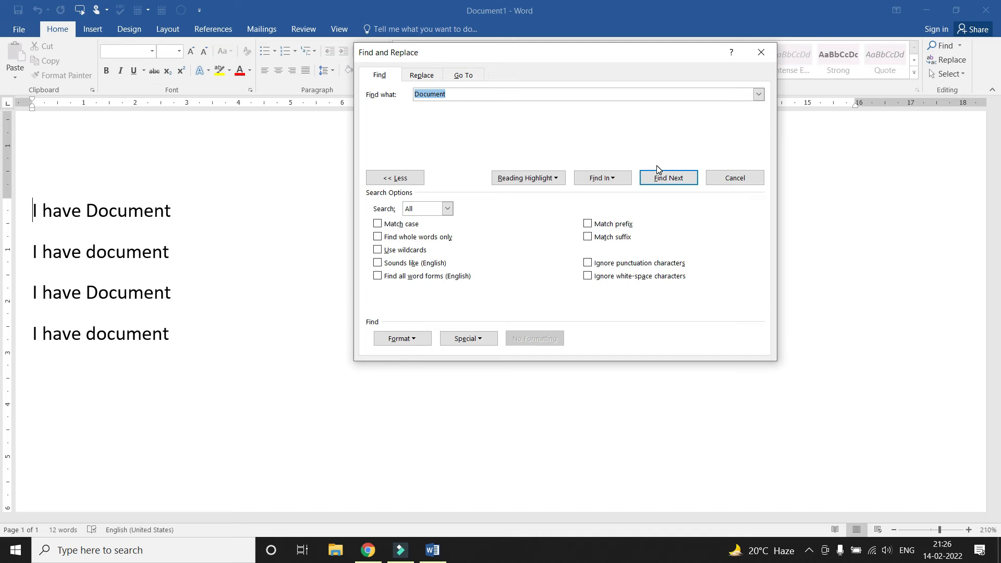
# With Match case on, find 'Document' only on lines 1 and 3
pyautogui.click(395, 228)
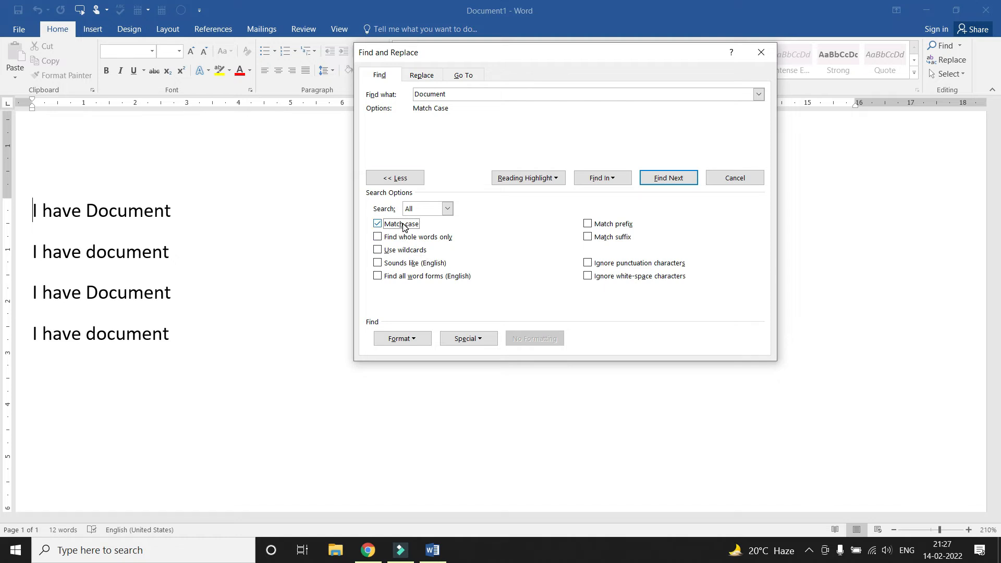
pyautogui.click(666, 179)
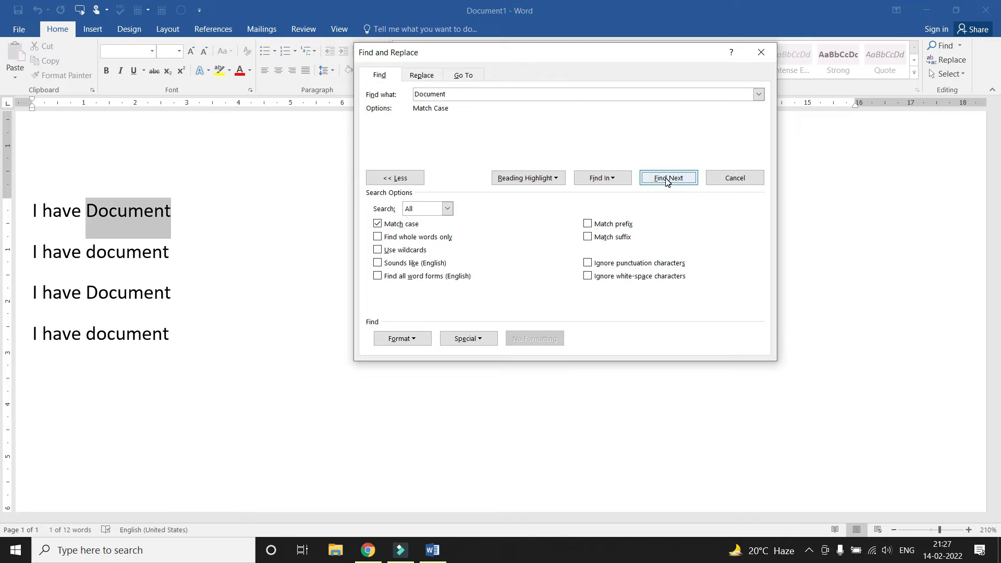
pyautogui.click(666, 178)
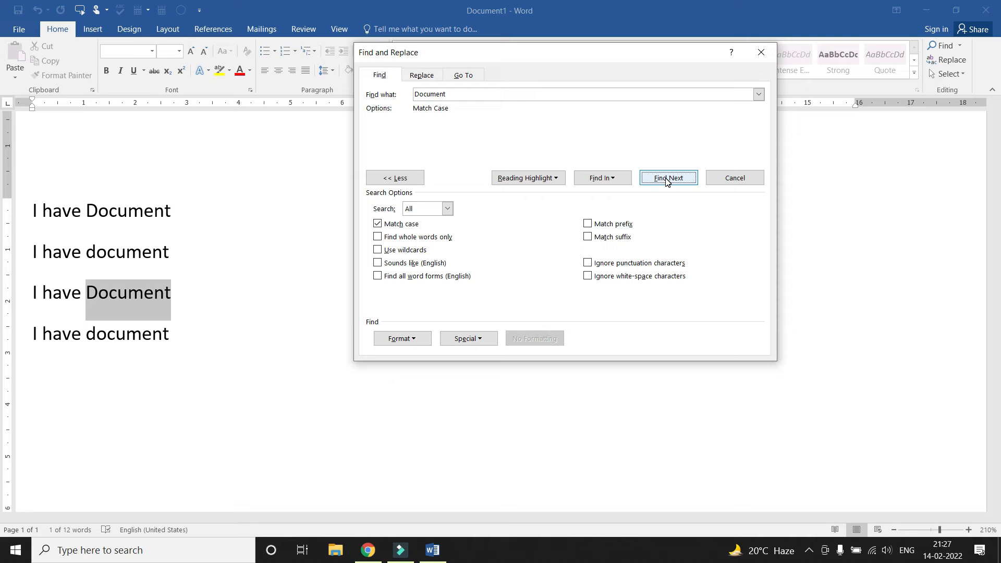
pyautogui.click(666, 178)
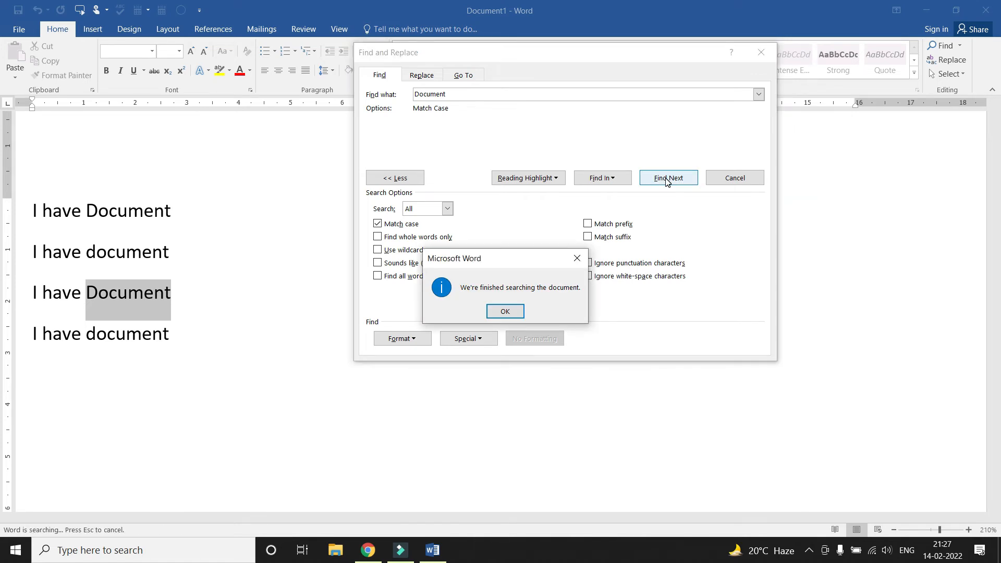
pyautogui.press('Return')
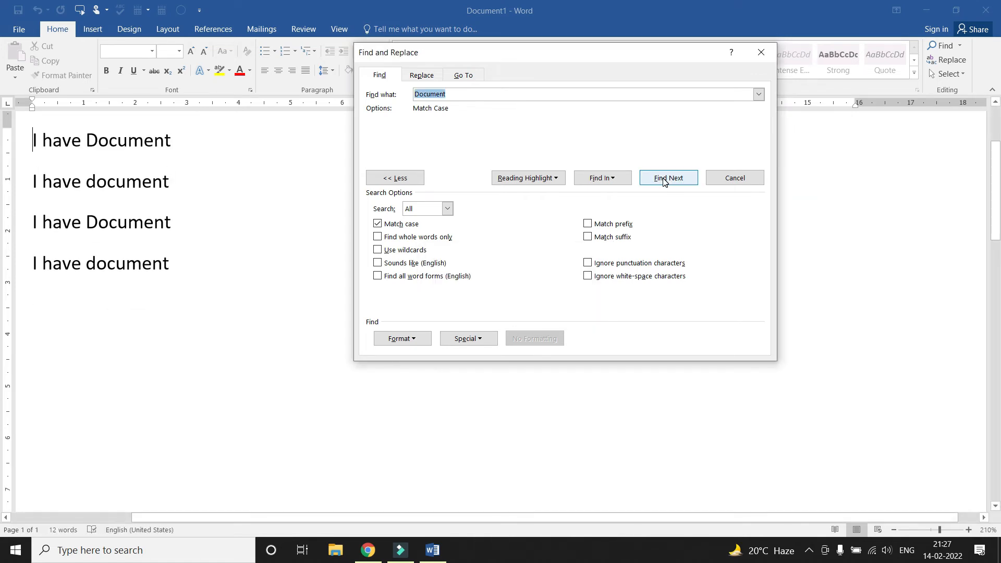
pyautogui.click(662, 179)
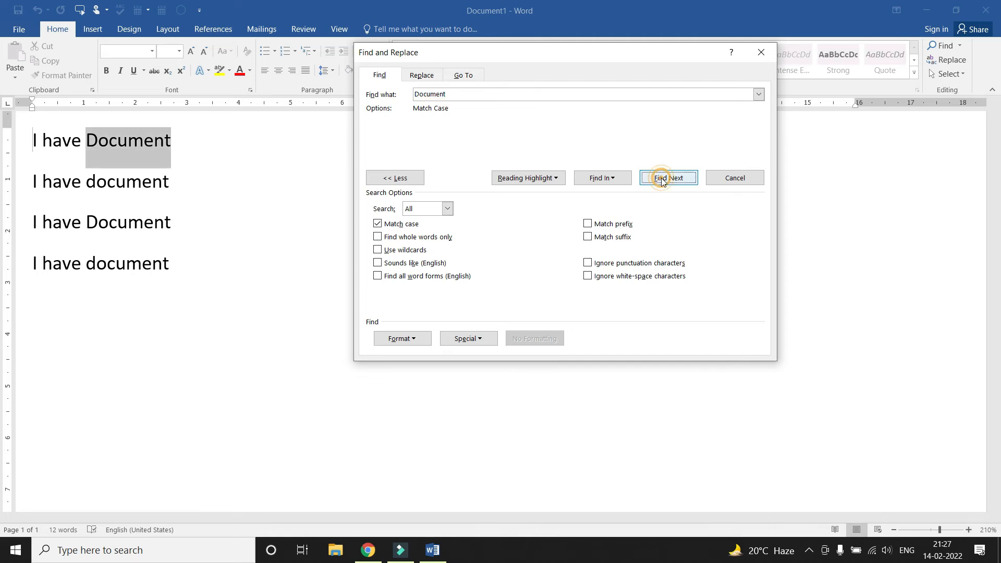
pyautogui.click(662, 179)
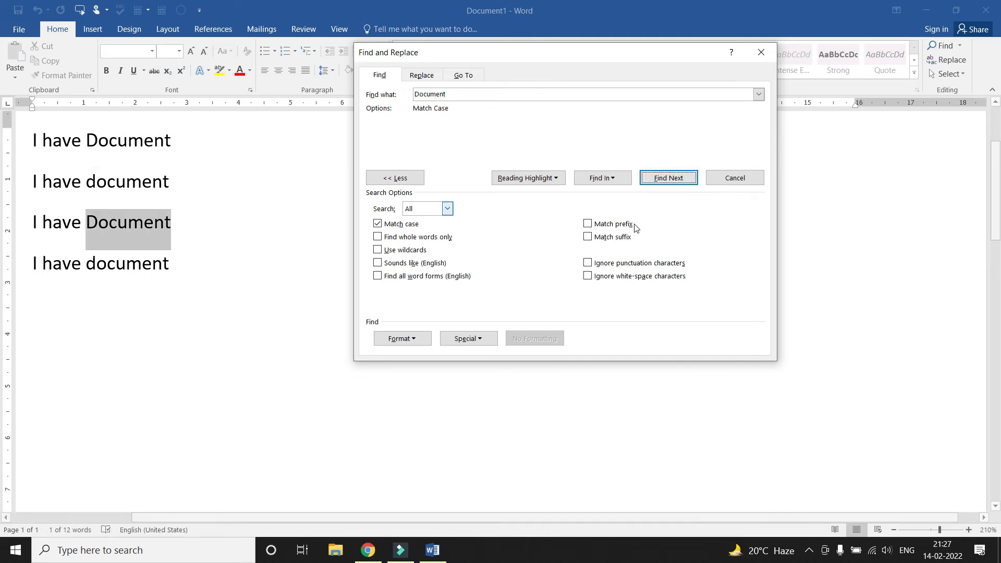
# Search case-sensitively for lowercase 'document', matching lines 2 and 4, then close the dialog
pyautogui.click(219, 185)
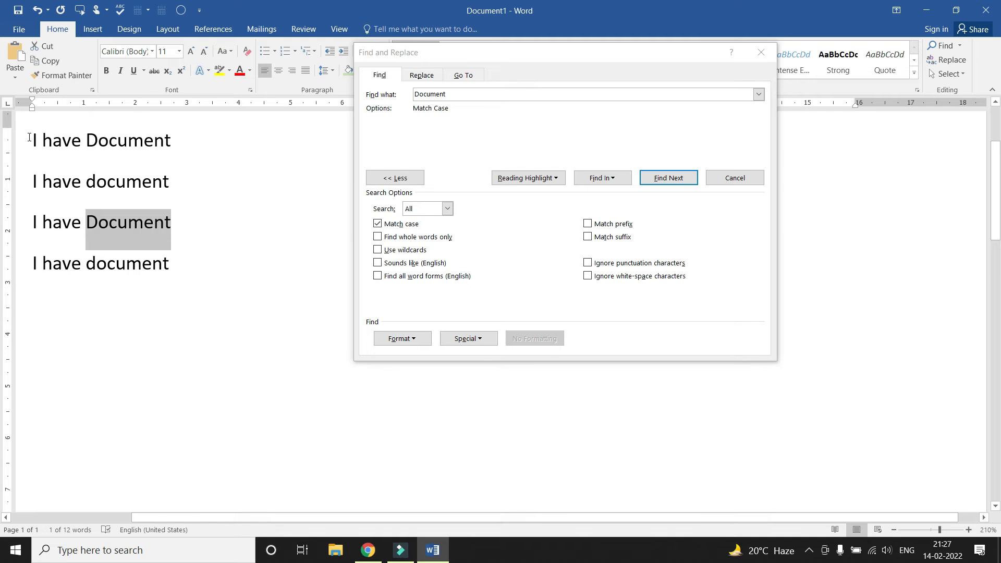
pyautogui.click(30, 138)
pyautogui.scroll(2, 128, 165)
pyautogui.click(433, 112)
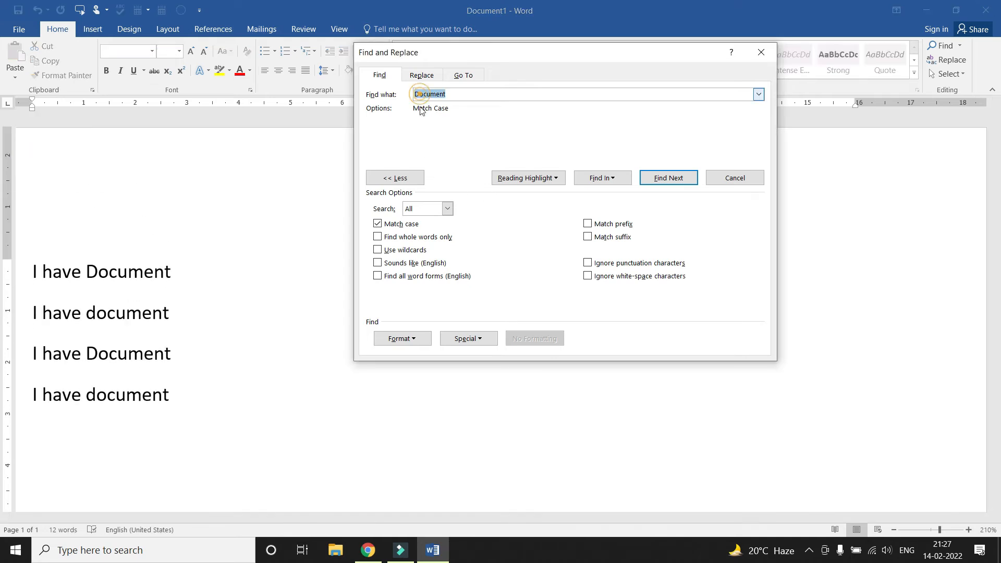
pyautogui.click(417, 94)
pyautogui.press('BackSpace')
pyautogui.write('d')
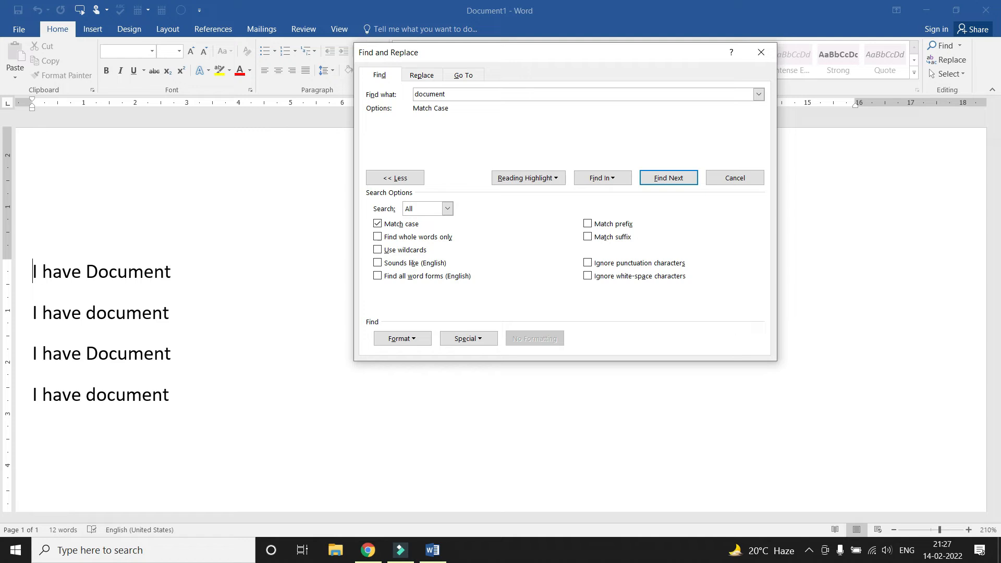
pyautogui.click(668, 178)
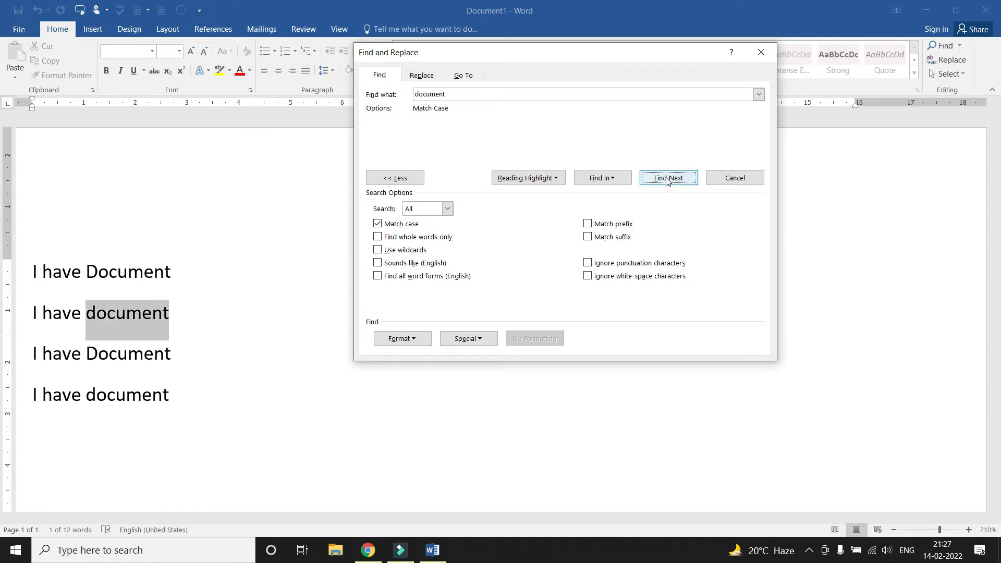
pyautogui.click(667, 179)
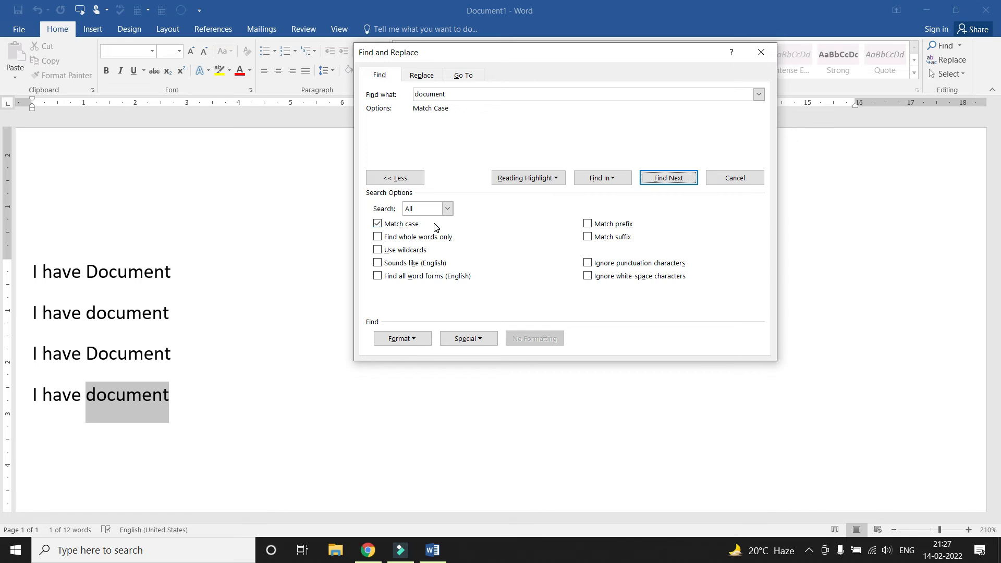
pyautogui.click(735, 177)
pyautogui.click(325, 349)
pyautogui.keyDown('ctrl'); pyautogui.scroll(-3, 347, 295); pyautogui.keyUp('ctrl')
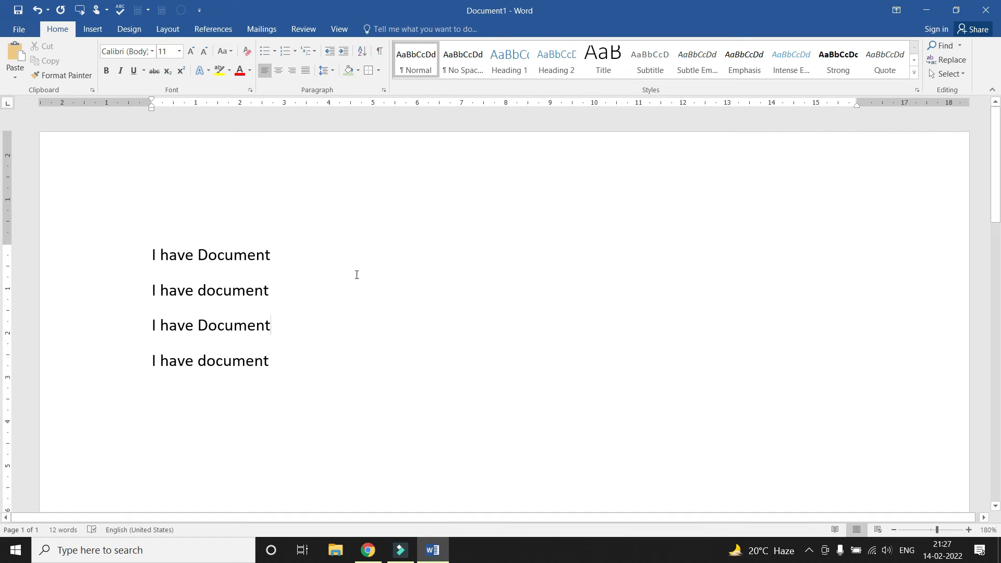
# Delete all text and generate sample paragraphs with =rand()
pyautogui.hotkey('ctrl', 'a')
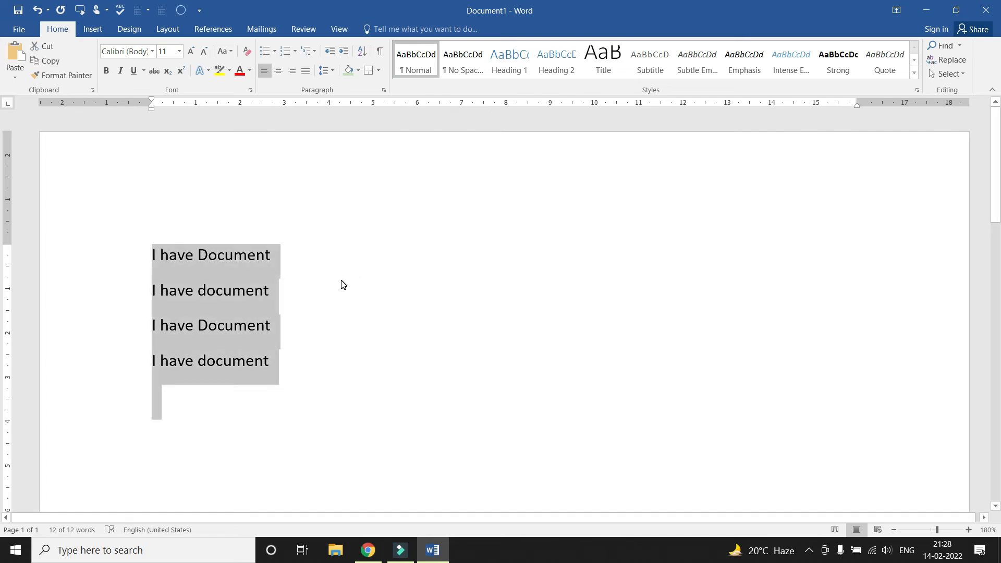
pyautogui.press('BackSpace')
pyautogui.write('ran')
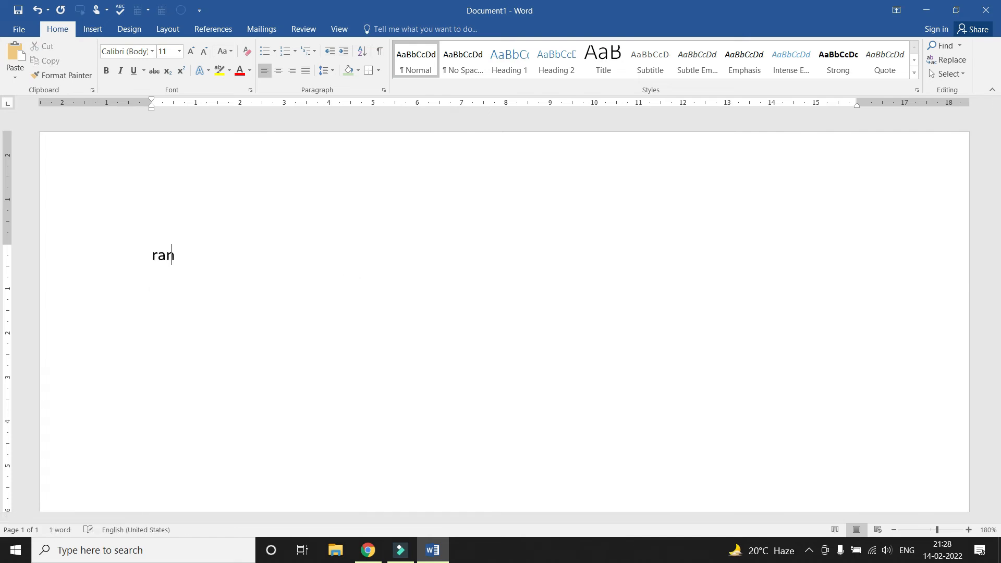
pyautogui.write('d()')
pyautogui.press('Return')
pyautogui.press('BackSpace')
pyautogui.press('Home')
pyautogui.write('=')
pyautogui.press('End')
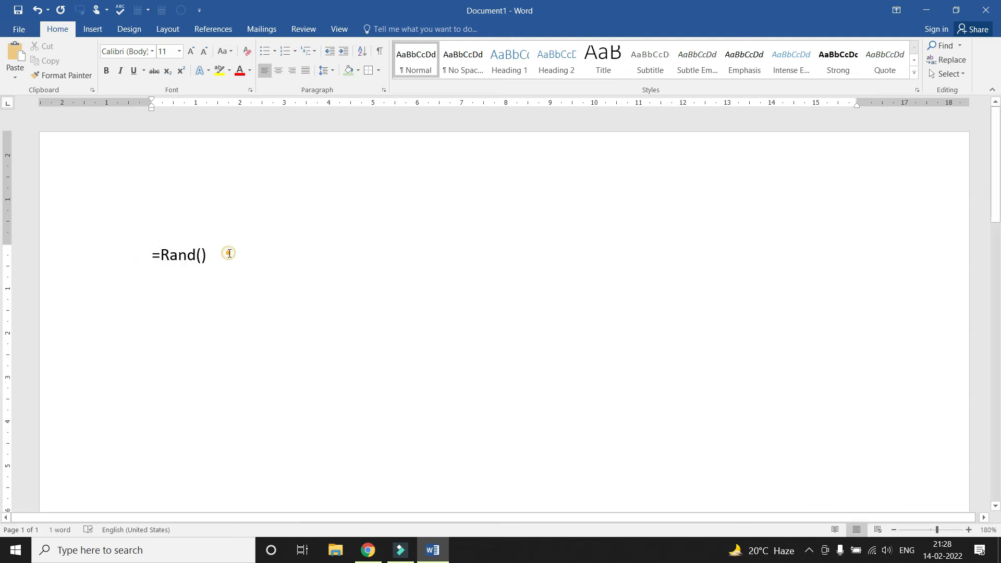
pyautogui.press('Return')
# Place the caret at the start of the generated sample text before 'Video'
pyautogui.scroll(10, 206, 264)
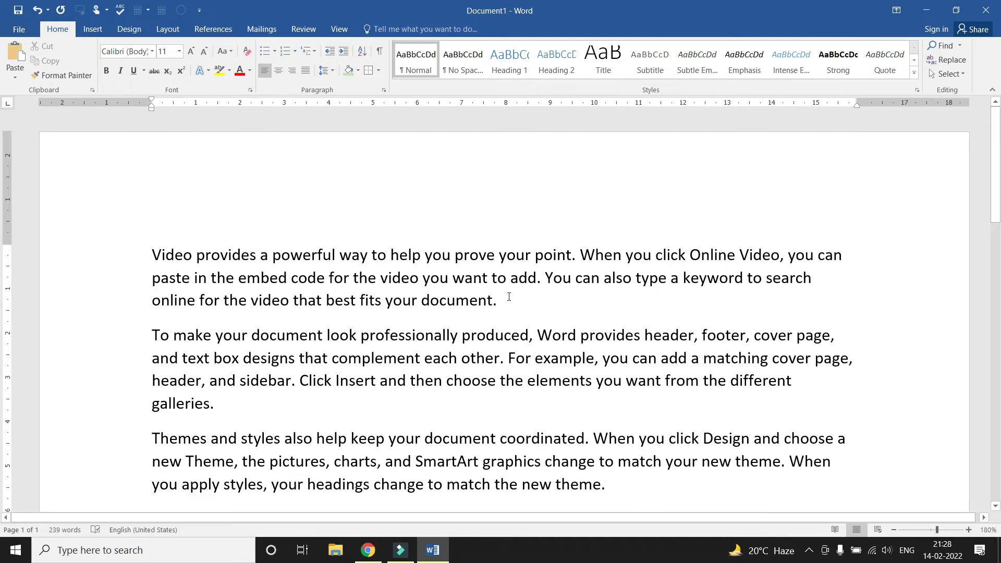
pyautogui.moveTo(425, 255); pyautogui.dragTo(450, 281)
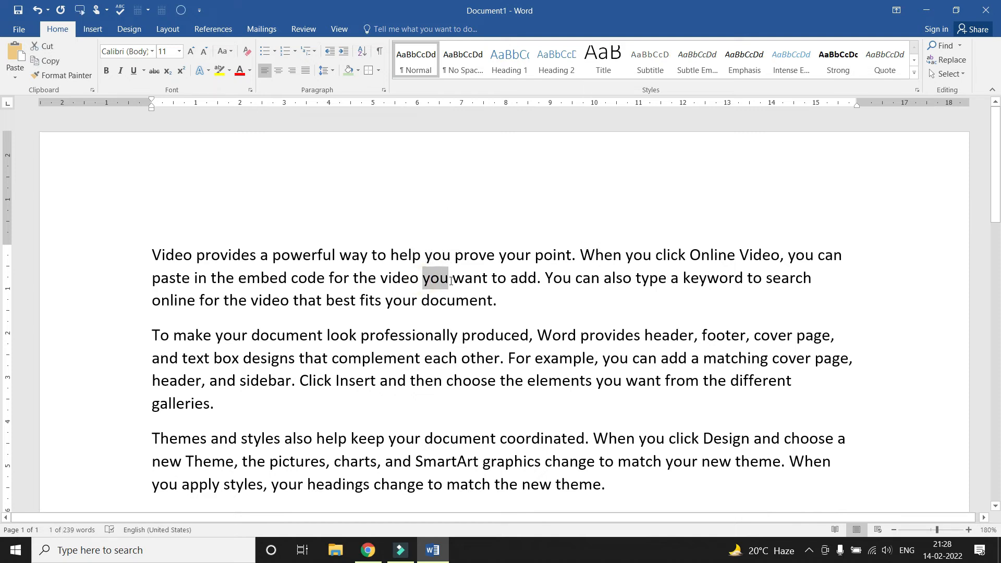
pyautogui.click(476, 333)
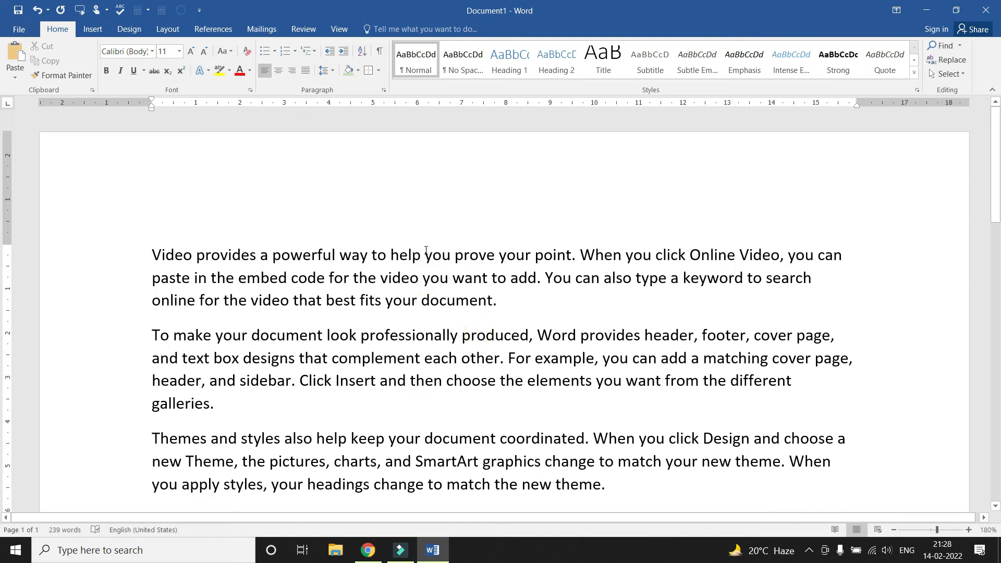
pyautogui.click(152, 255)
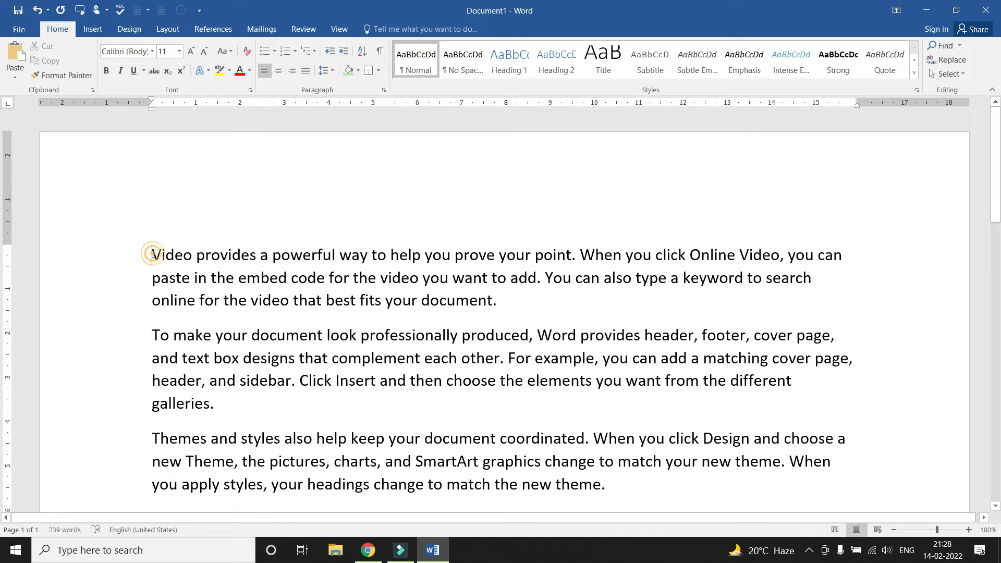
# In Find and Replace, set 'You' to be replaced with 'Me', ignoring letter case
pyautogui.click(952, 61)
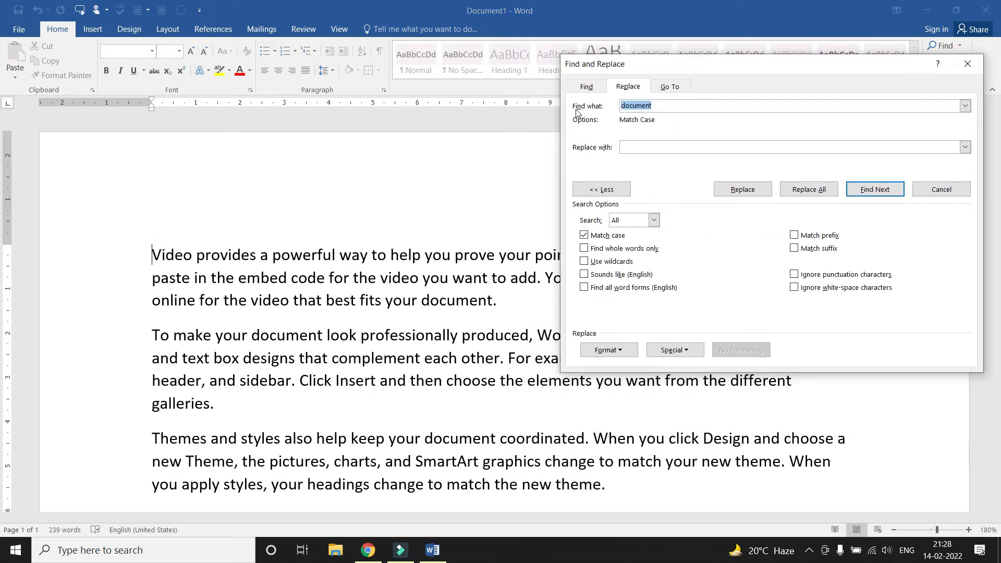
pyautogui.write('You')
pyautogui.click(626, 147)
pyautogui.write('Me')
pyautogui.click(875, 191)
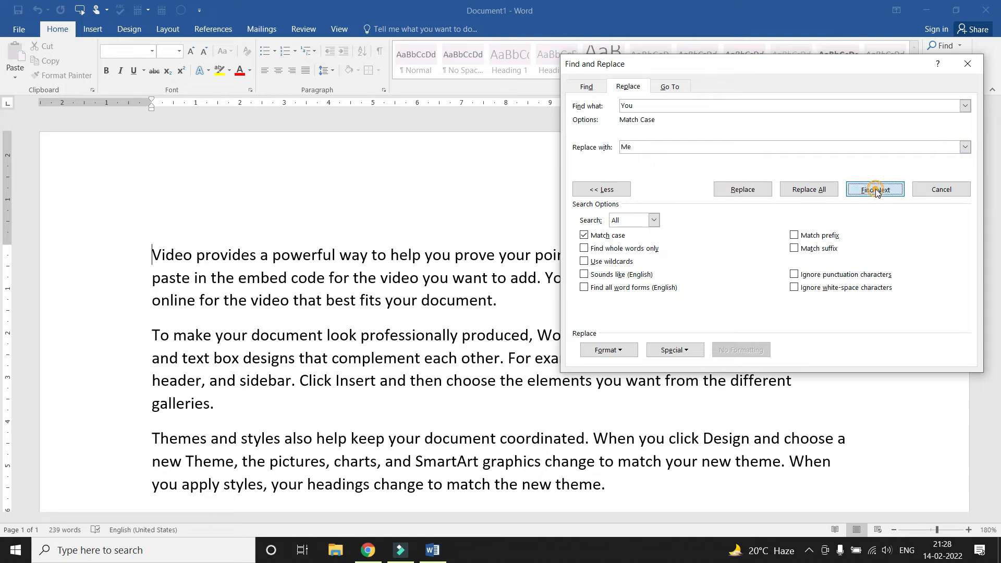
pyautogui.moveTo(713, 67); pyautogui.dragTo(803, 80)
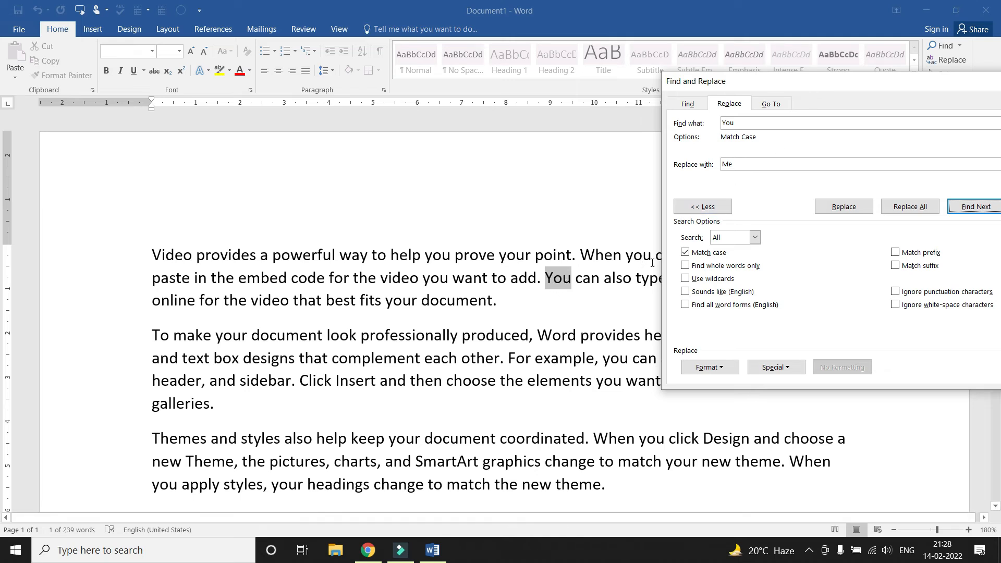
pyautogui.click(702, 253)
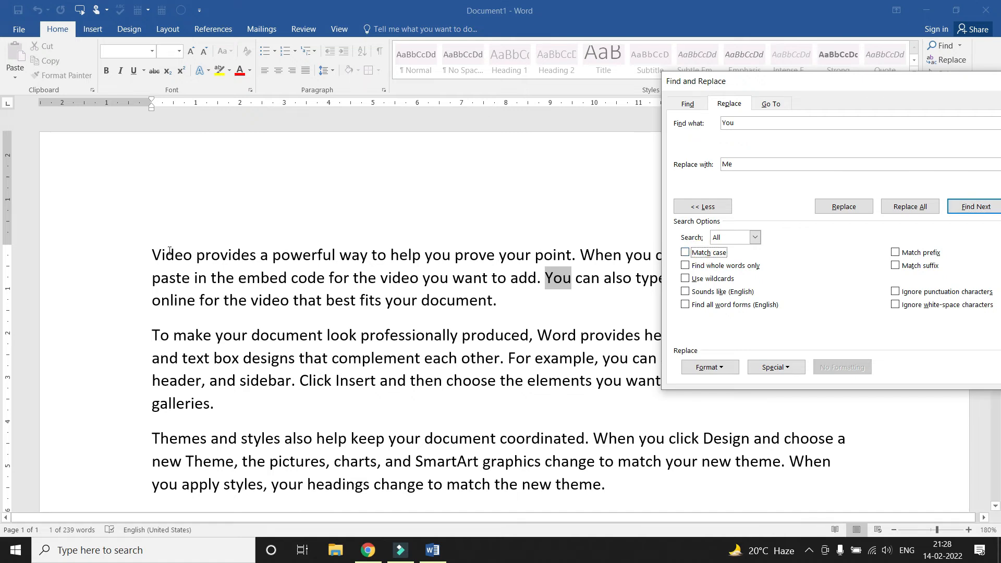
# Replace the first 'you' with 'Me', then undo that replacement
pyautogui.click(151, 254)
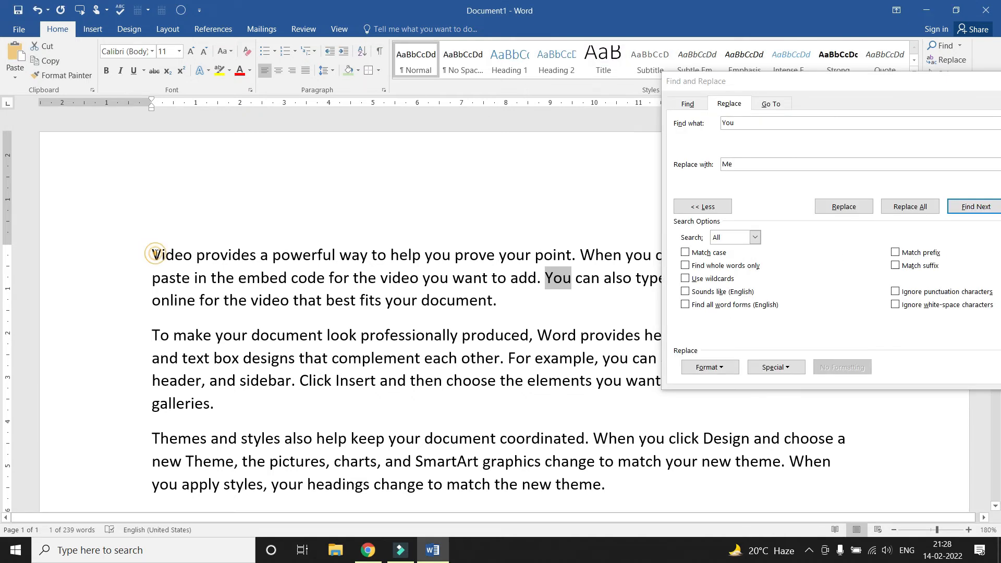
pyautogui.click(959, 207)
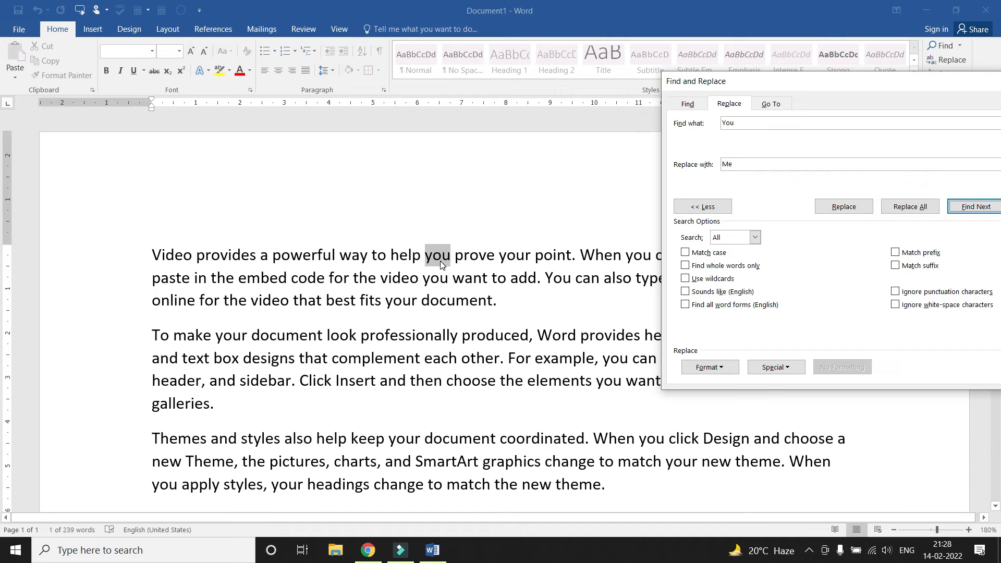
pyautogui.click(843, 208)
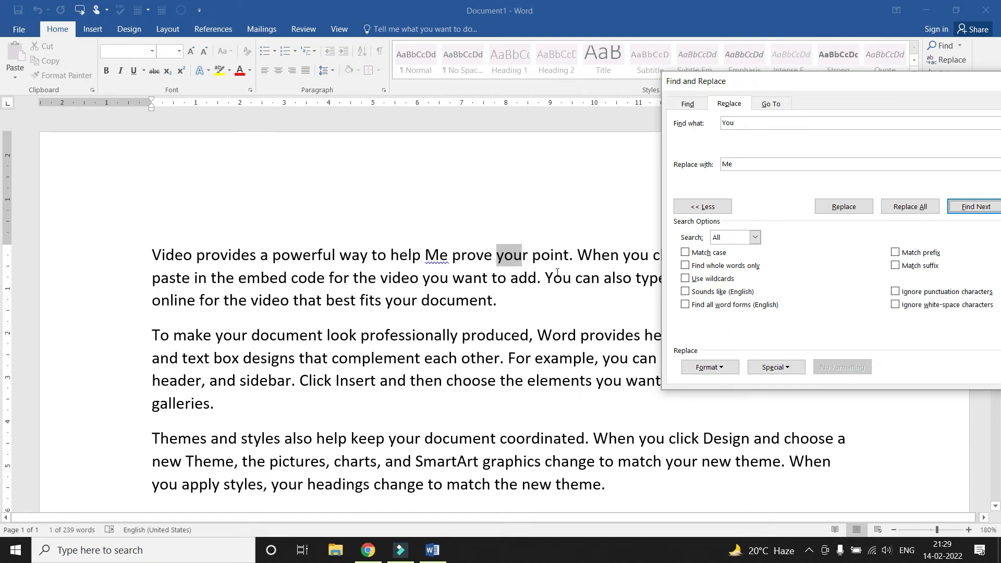
pyautogui.click(430, 285)
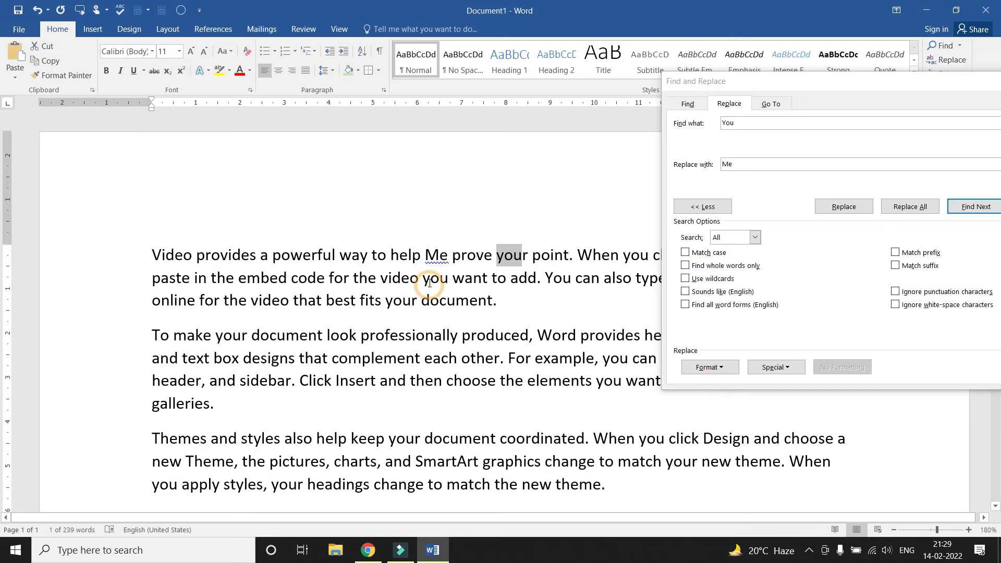
pyautogui.hotkey('ctrl', 'z')
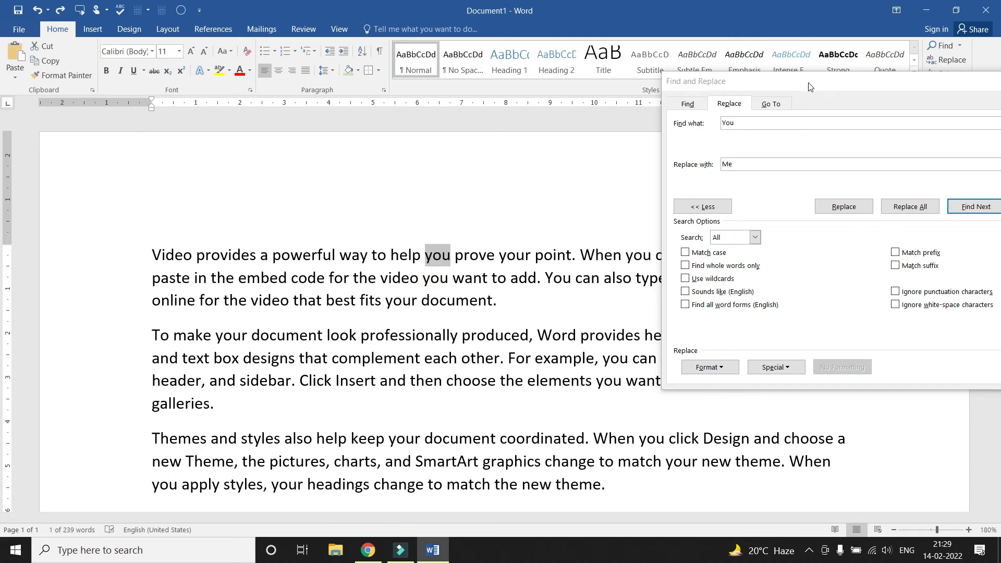
pyautogui.moveTo(808, 83); pyautogui.dragTo(755, 79)
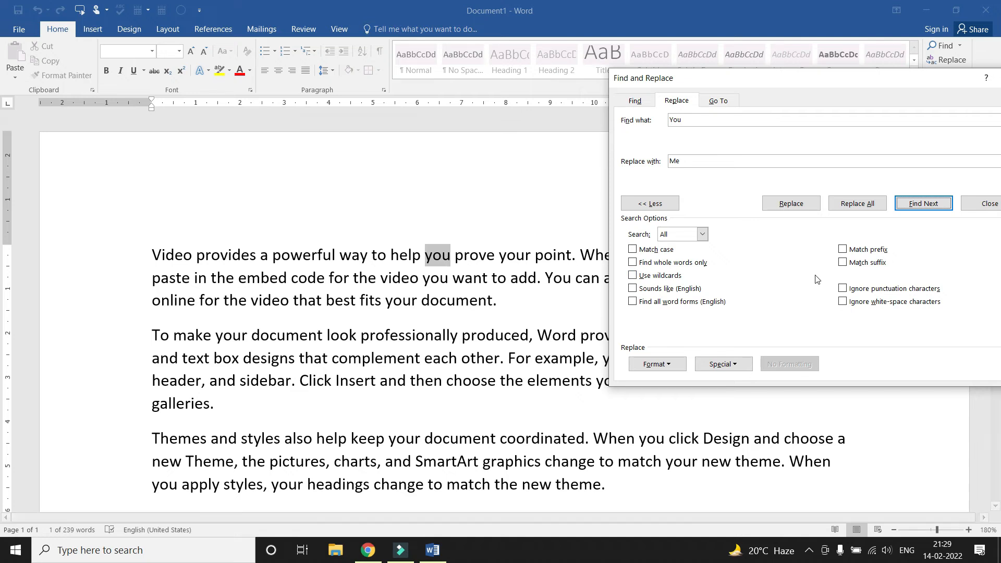
# With Find whole words only on, Replace All 'you' with 'Me' for 15 replacements and close
pyautogui.click(649, 265)
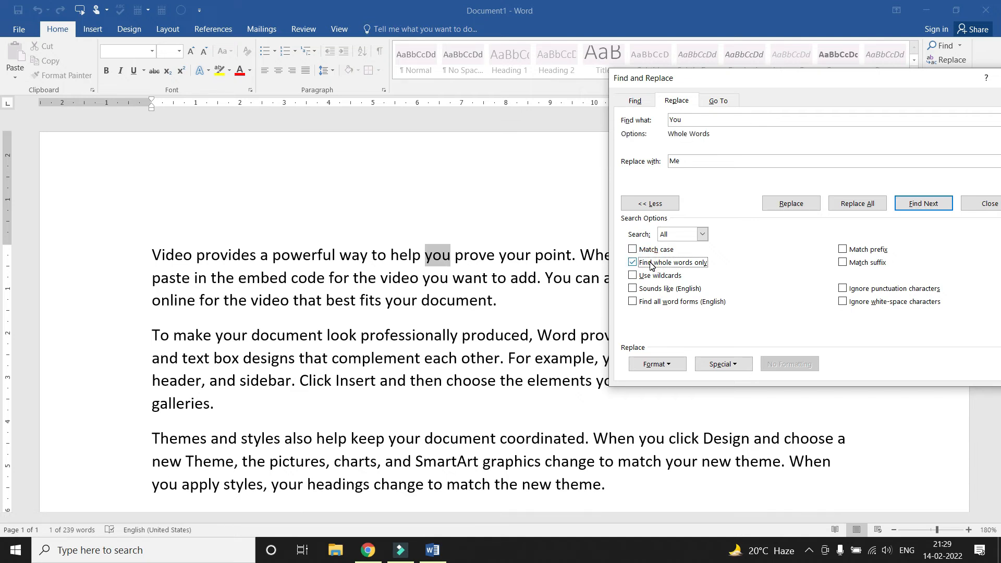
pyautogui.click(800, 208)
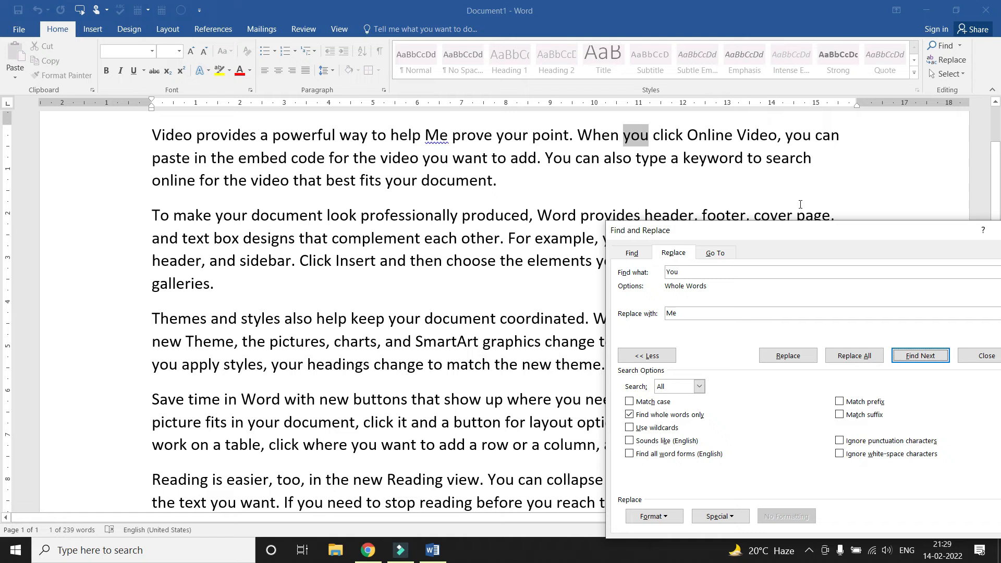
pyautogui.click(795, 361)
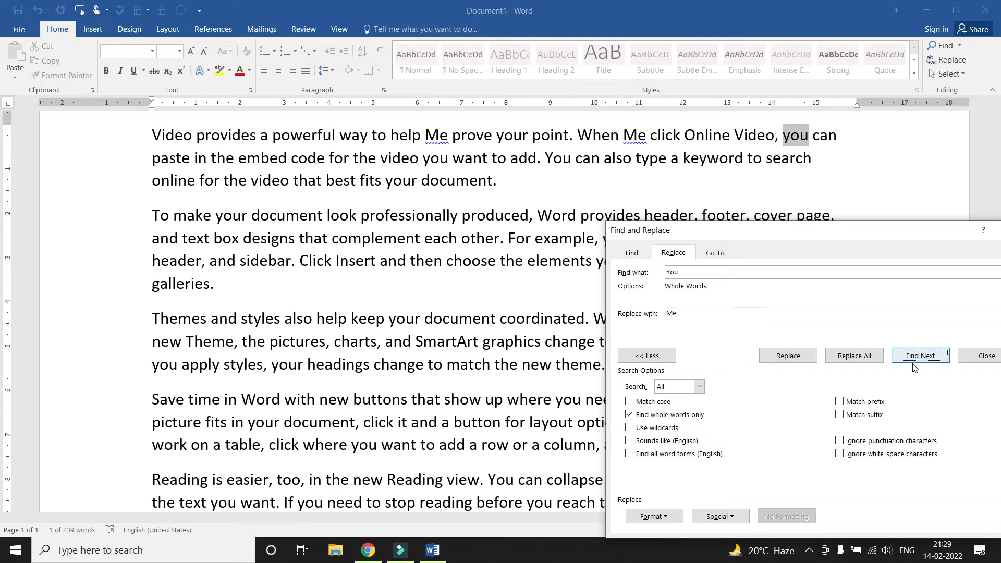
pyautogui.click(856, 359)
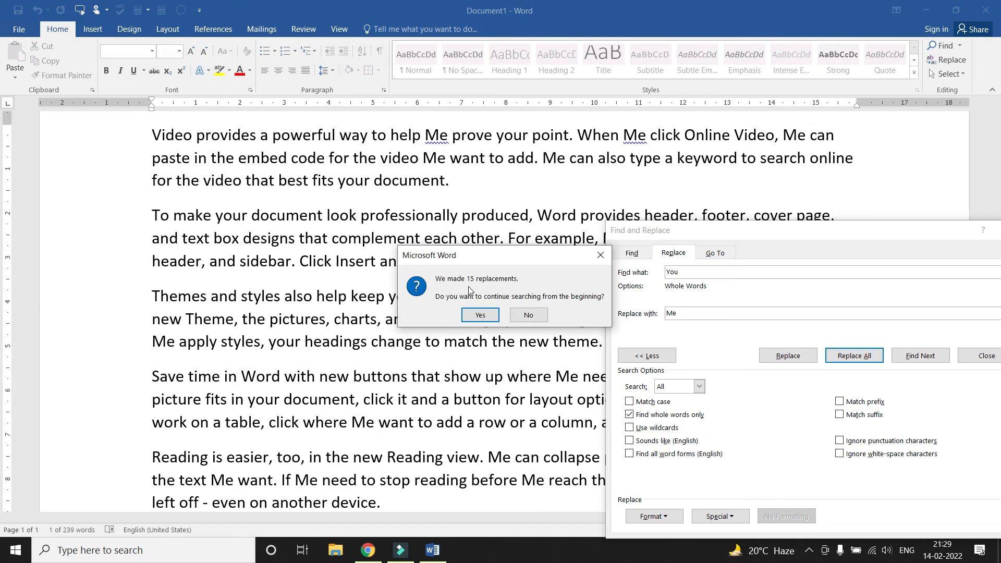
pyautogui.click(480, 316)
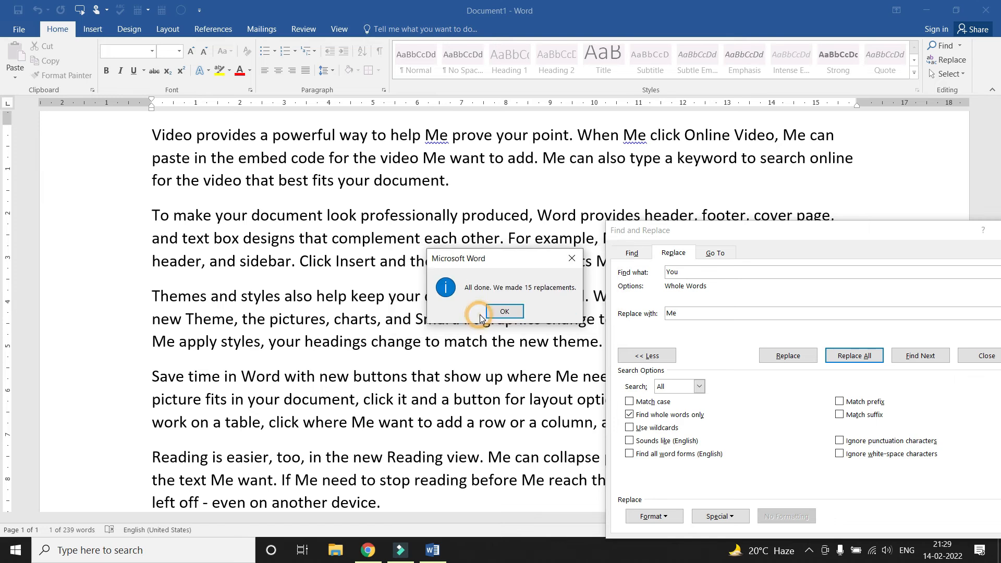
pyautogui.click(506, 316)
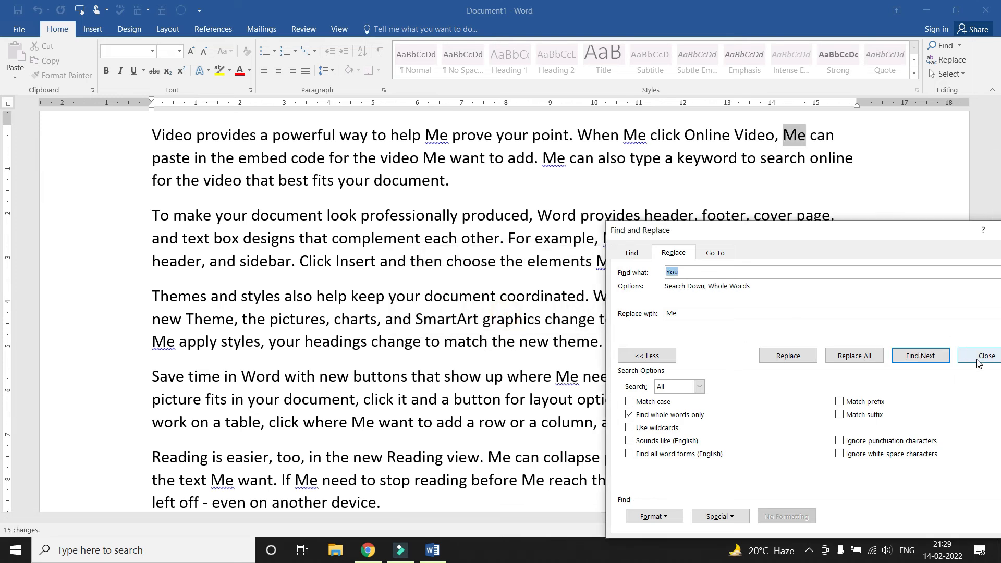
pyautogui.click(980, 357)
pyautogui.scroll(2, 631, 200)
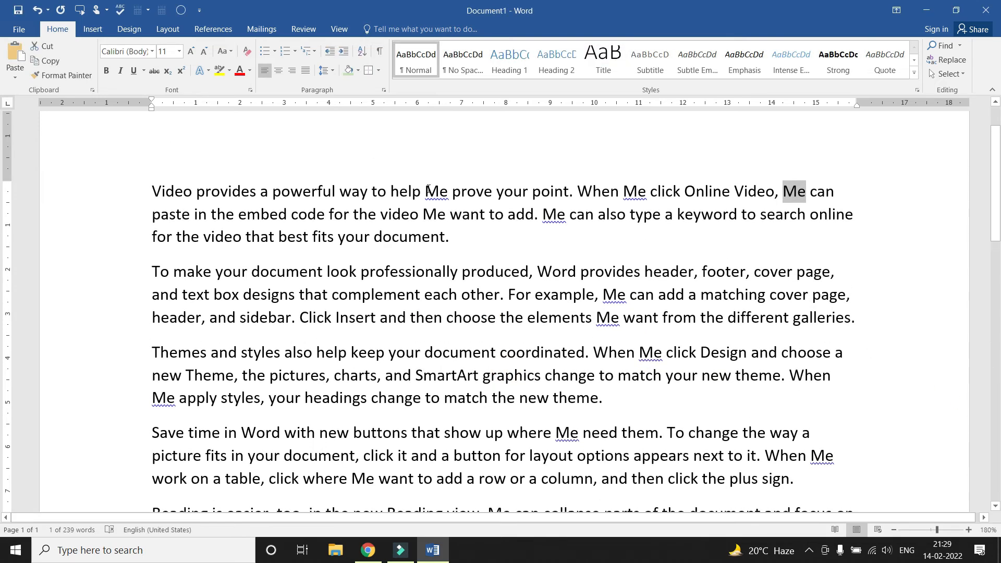
pyautogui.doubleClick(436, 191)
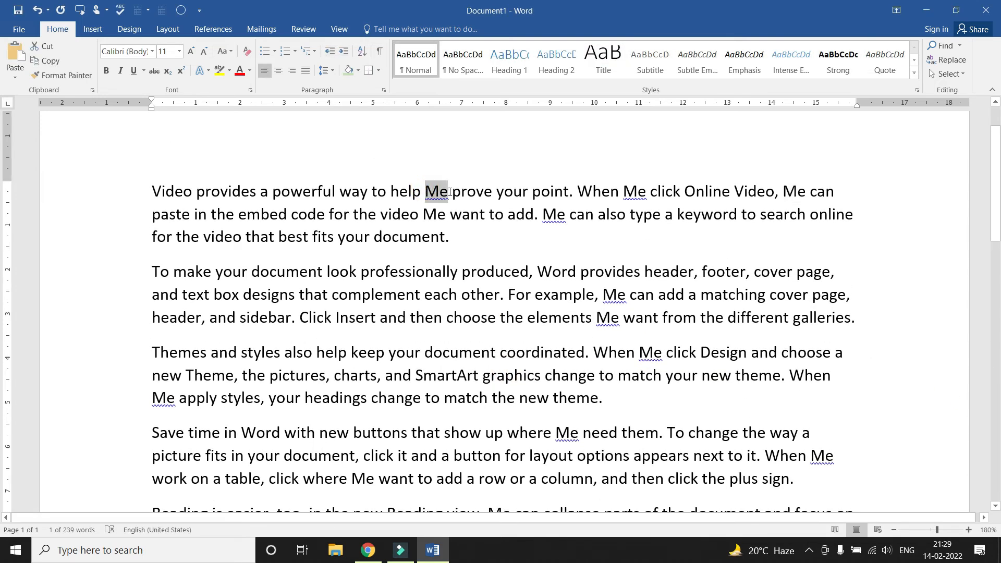
pyautogui.doubleClick(624, 191)
pyautogui.doubleClick(787, 190)
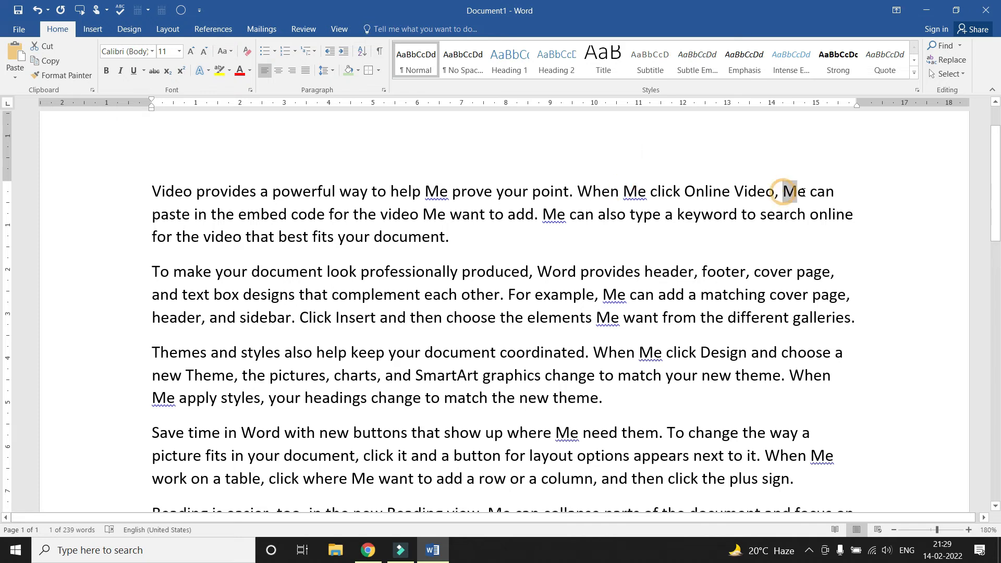
pyautogui.scroll(-1, 639, 289)
pyautogui.doubleClick(640, 291)
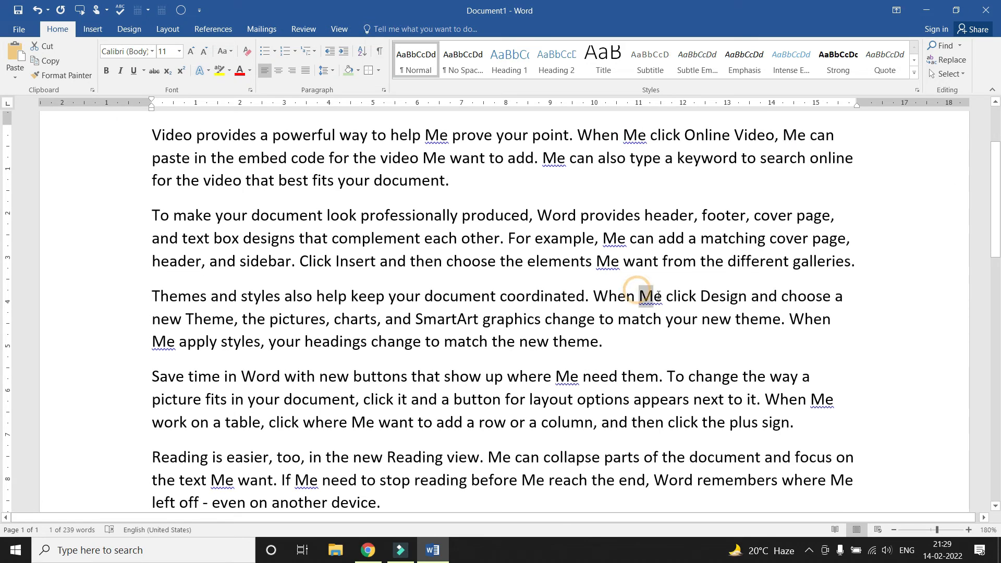
pyautogui.click(642, 336)
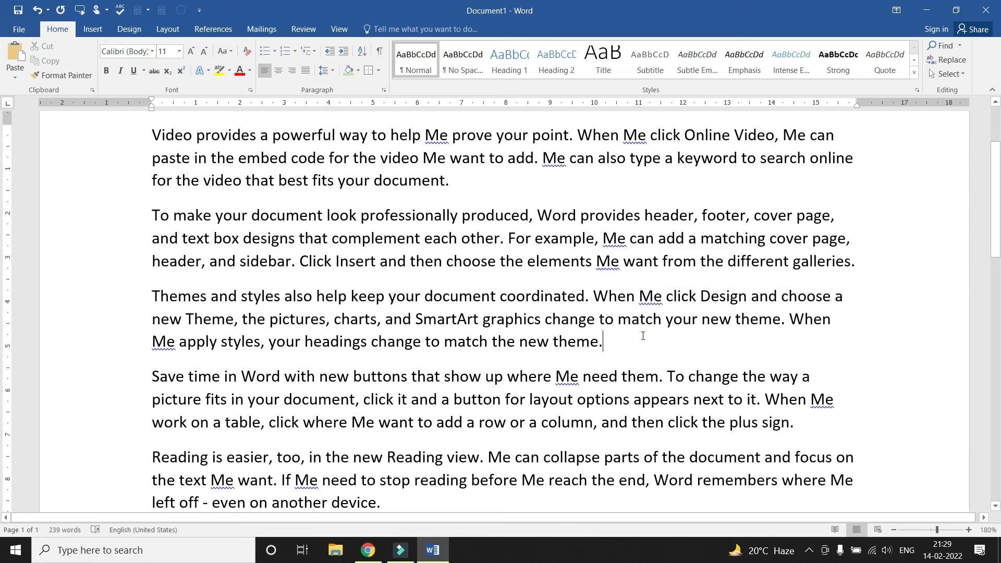
pyautogui.scroll(1, 643, 335)
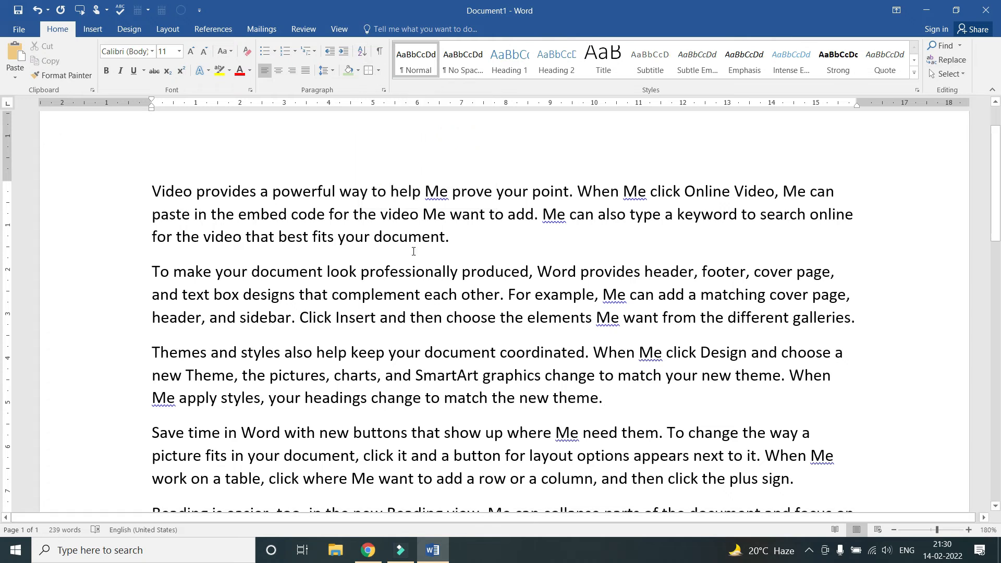
pyautogui.keyDown('ctrl'); pyautogui.scroll(-1, 413, 251); pyautogui.keyUp('ctrl')
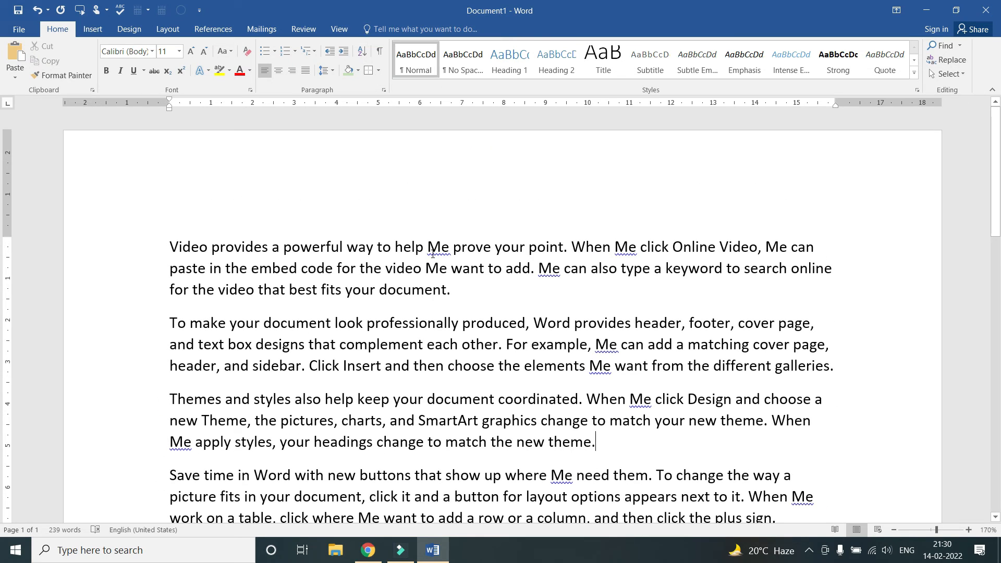
pyautogui.scroll(-3, 433, 254)
pyautogui.scroll(3, 433, 255)
# Save As the document named 'Question' in the Desktop folder
pyautogui.click(18, 30)
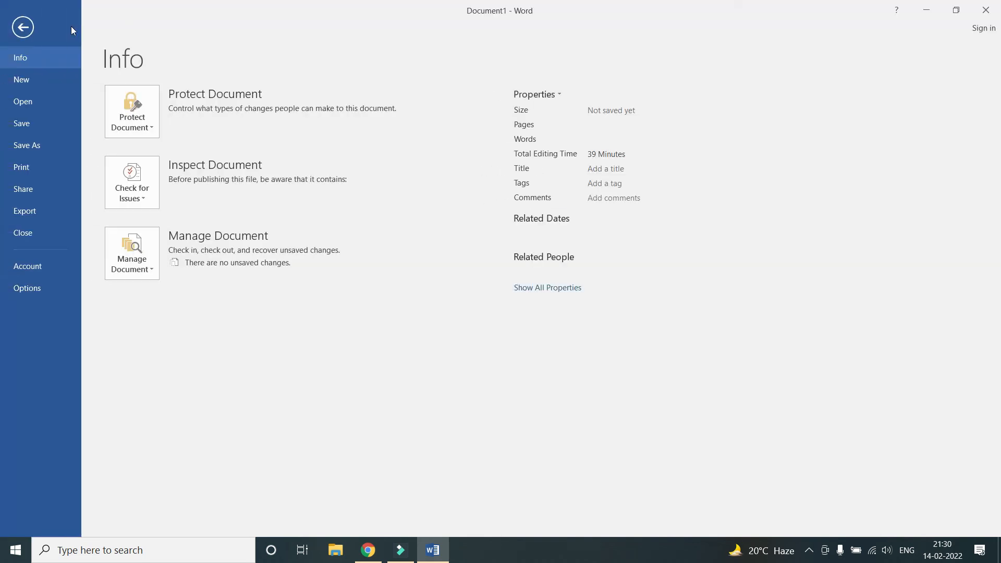
pyautogui.click(36, 123)
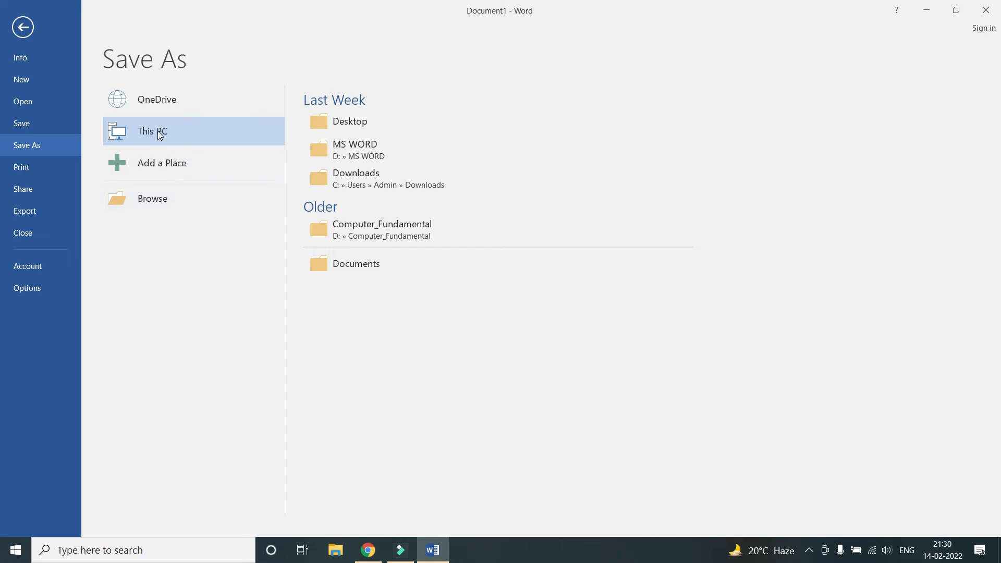
pyautogui.click(177, 195)
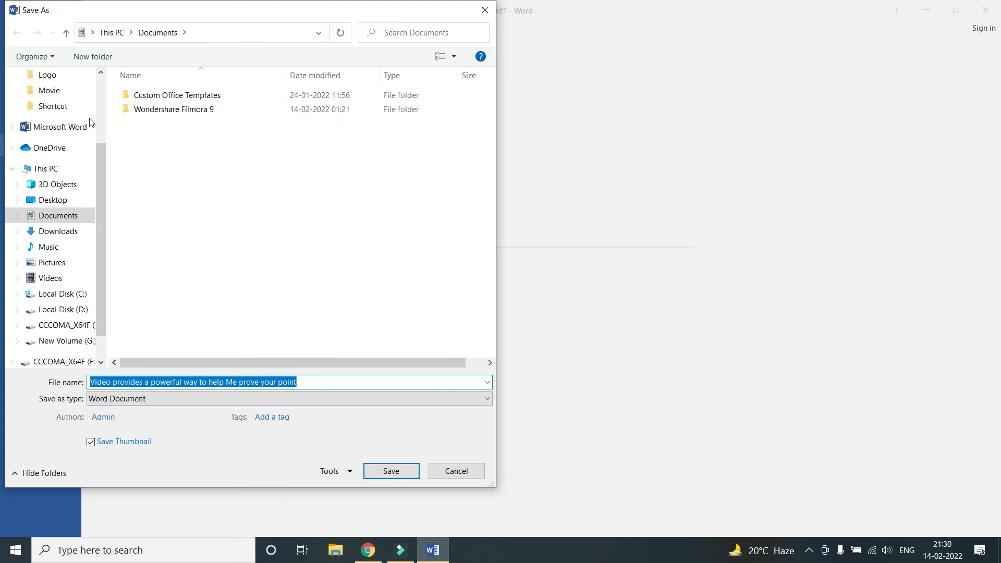
pyautogui.moveTo(103, 165); pyautogui.dragTo(104, 97)
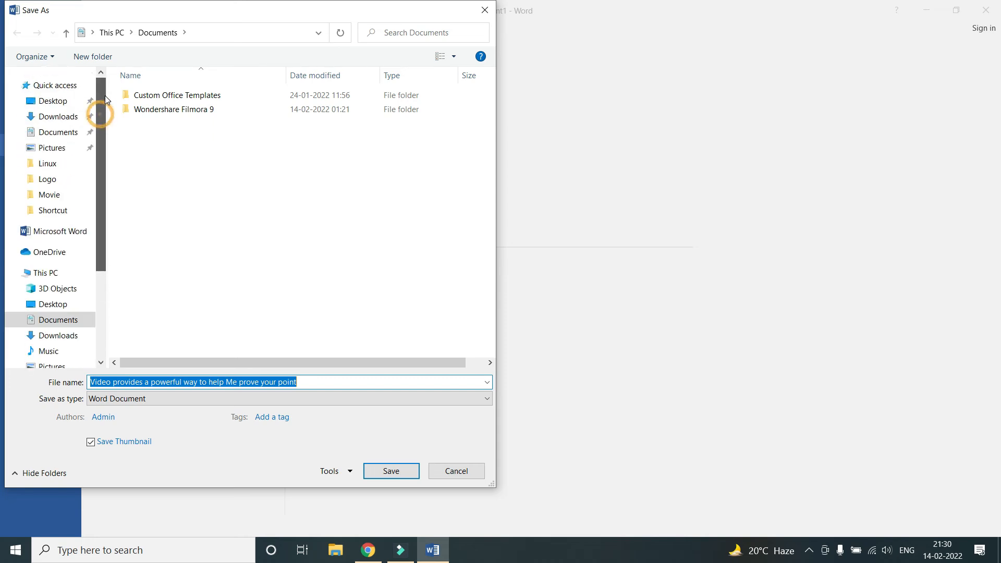
pyautogui.click(59, 101)
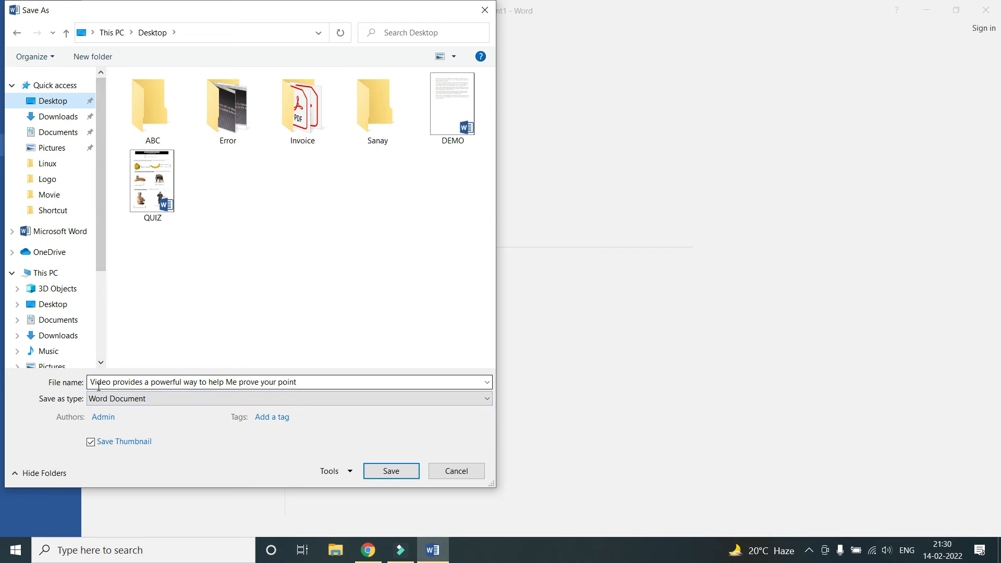
pyautogui.click(313, 381)
pyautogui.write('Question')
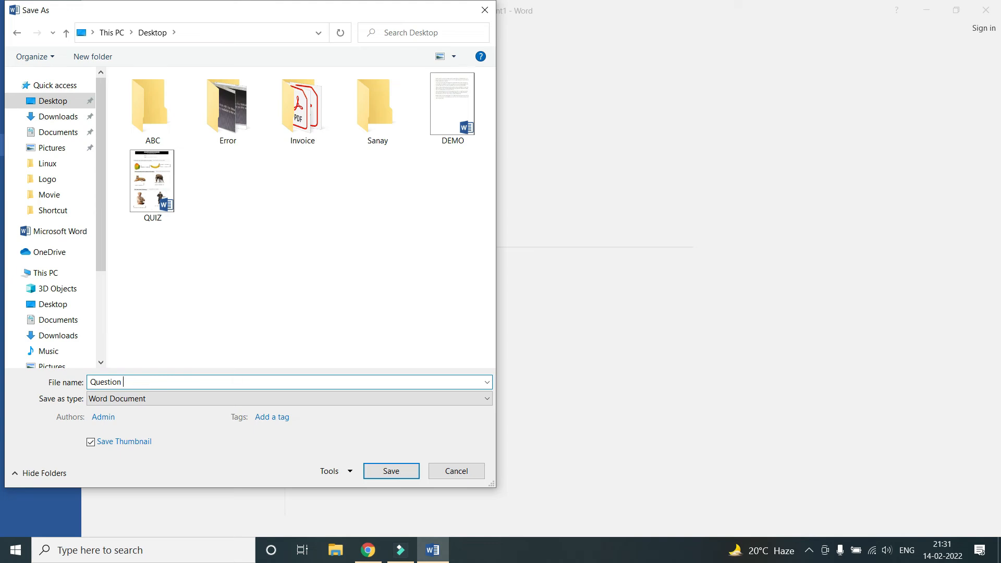
pyautogui.click(388, 471)
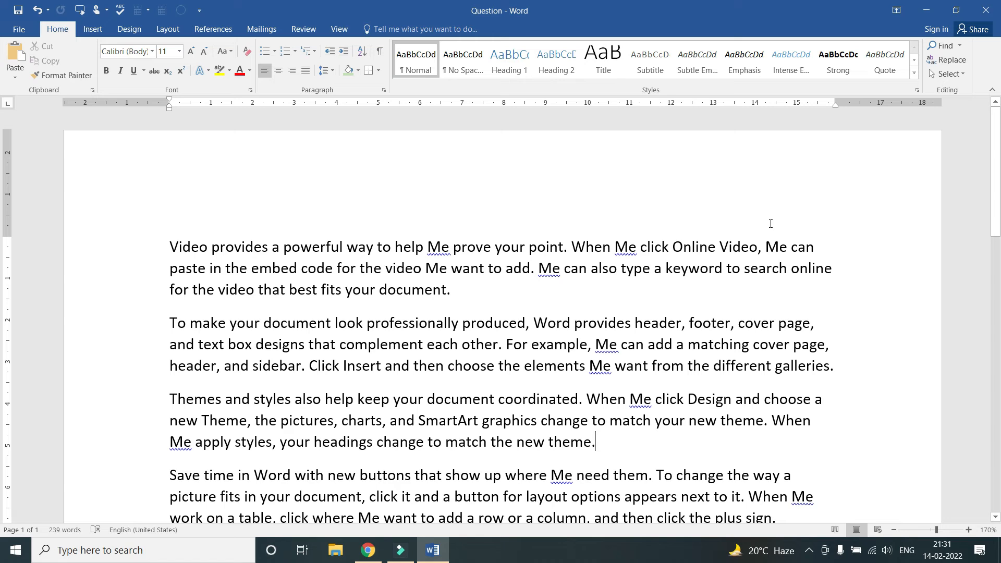
# Minimize Word and create a new desktop folder named 'Question paper'
pyautogui.click(956, 12)
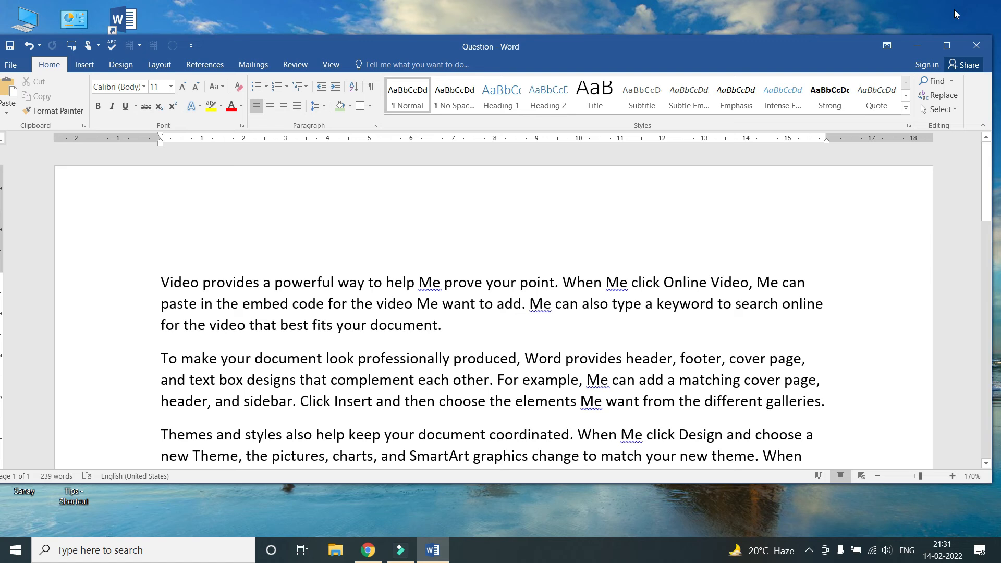
pyautogui.click(947, 46)
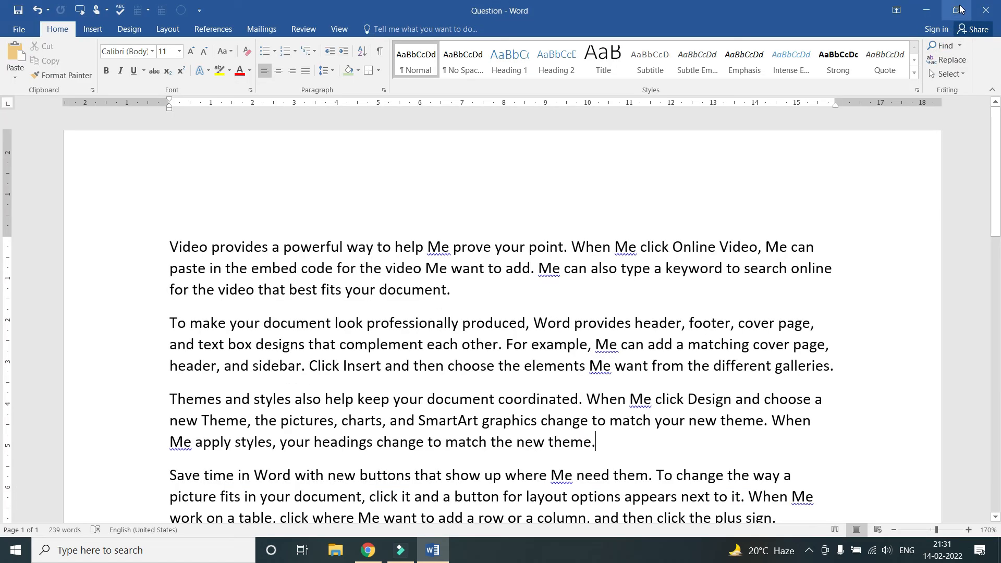
pyautogui.click(928, 15)
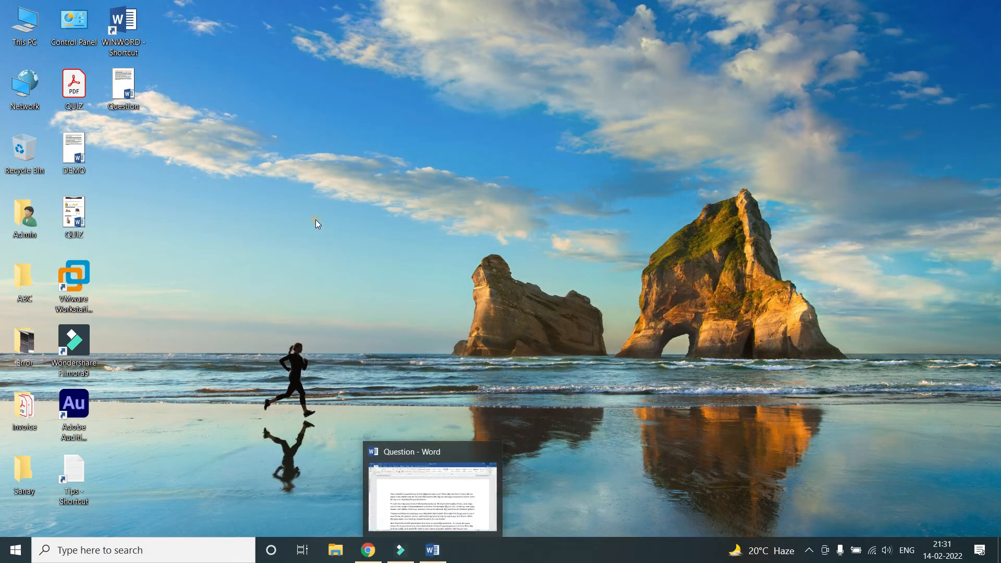
pyautogui.click(126, 95)
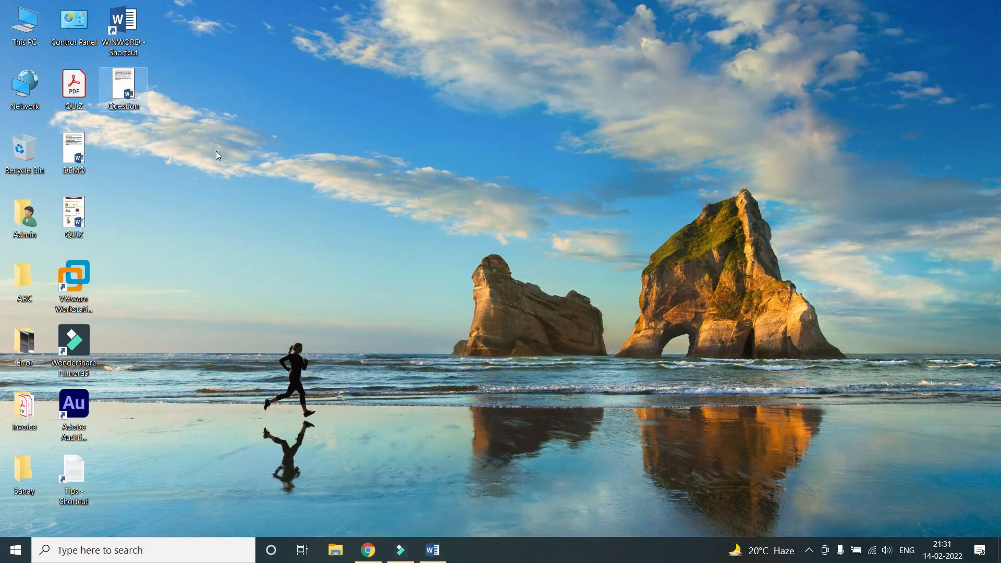
pyautogui.click(170, 128)
pyautogui.rightClick(163, 158)
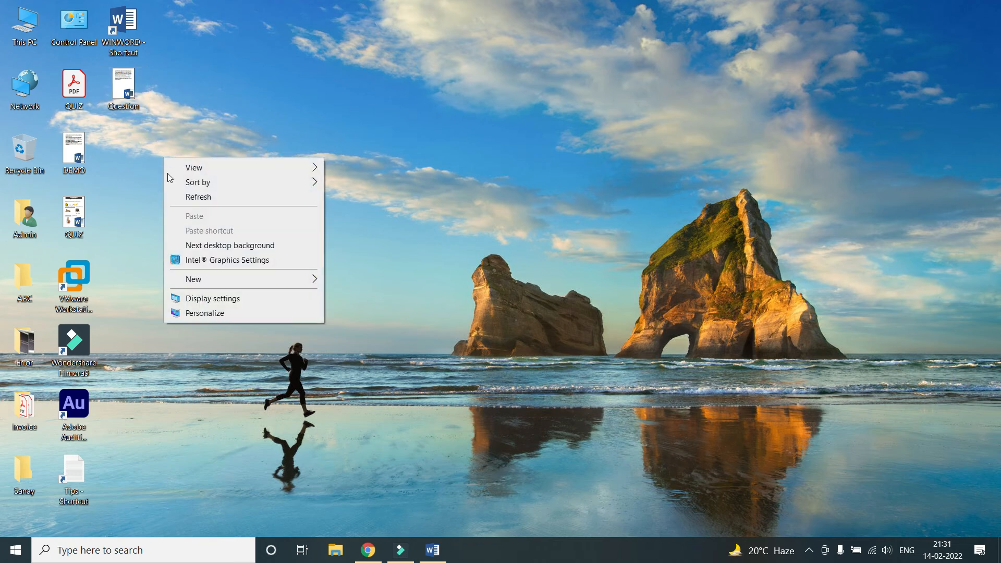
pyautogui.moveTo(238, 280)
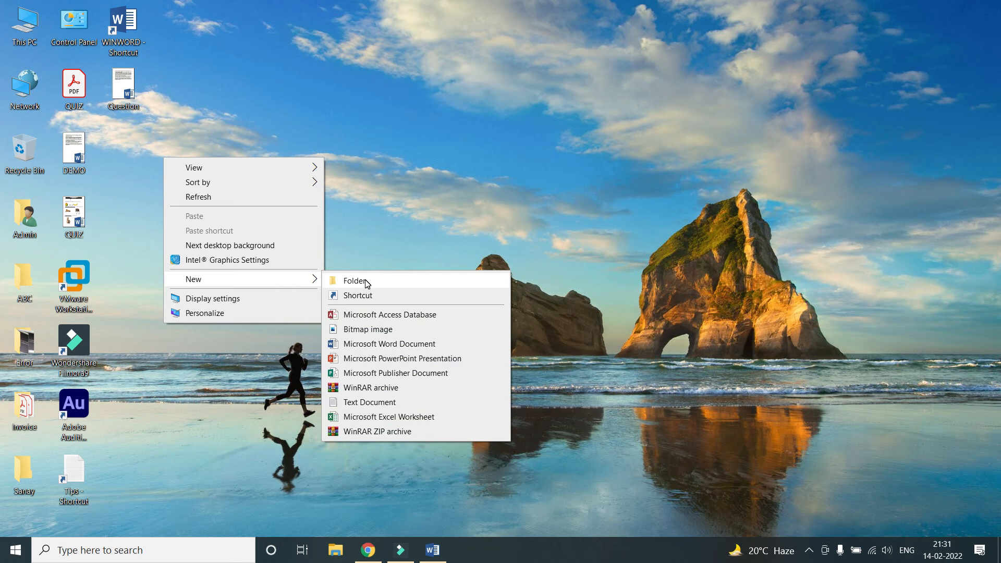
pyautogui.click(365, 280)
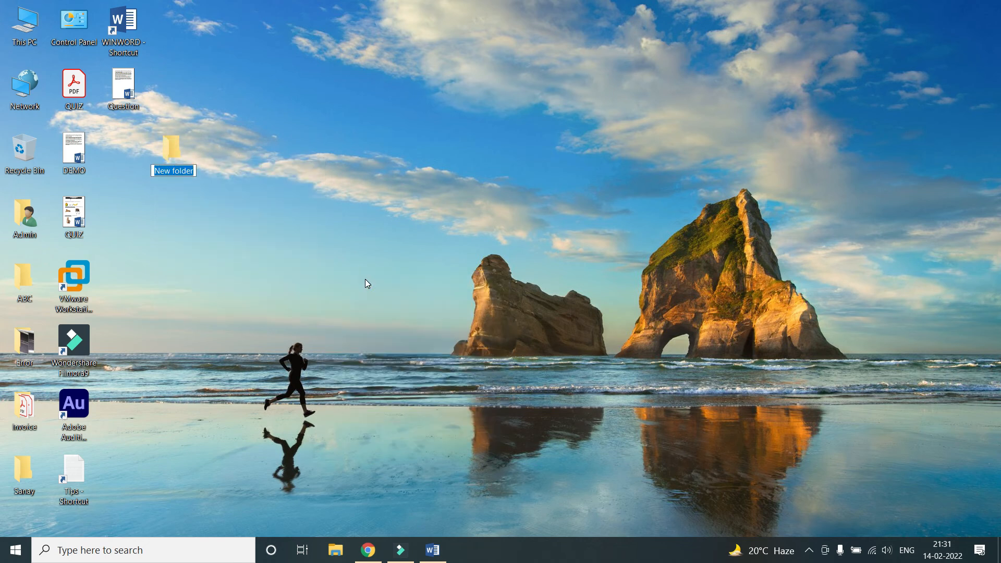
pyautogui.write('Question paper')
pyautogui.click(365, 278)
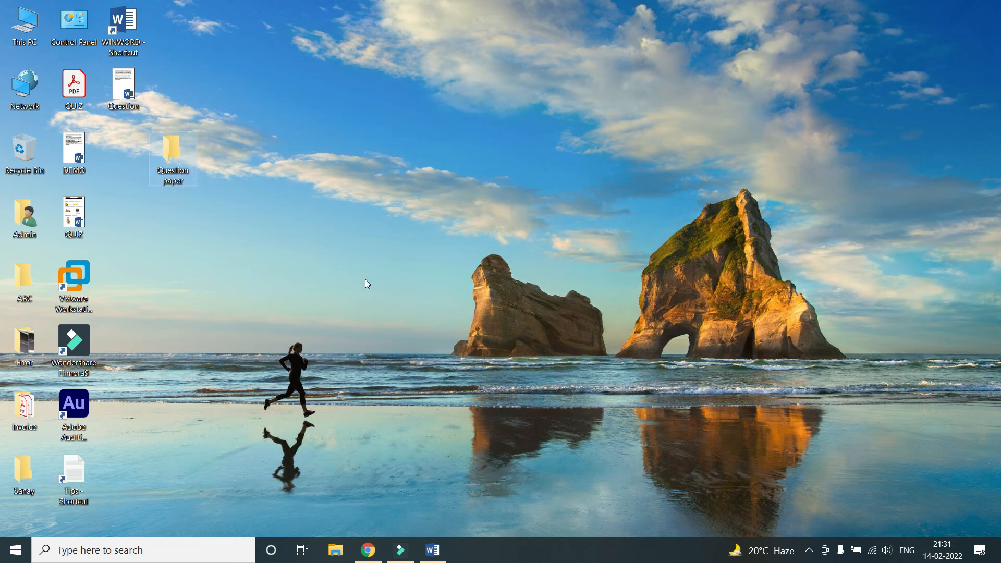
# Place the Question paper folder beside DEMO, then close the Question document and Word
pyautogui.moveTo(165, 150); pyautogui.dragTo(118, 147)
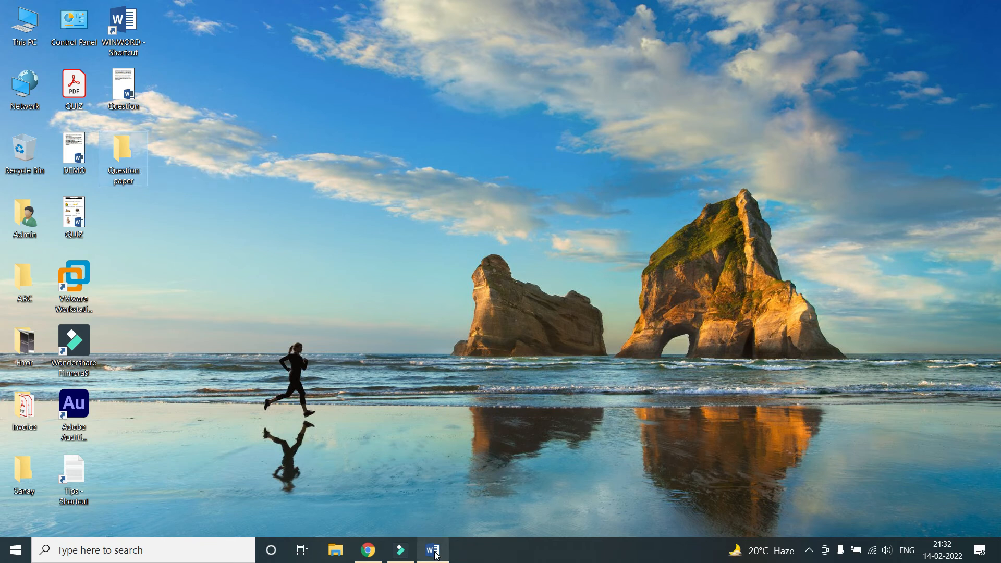
pyautogui.moveTo(123, 86); pyautogui.dragTo(123, 153)
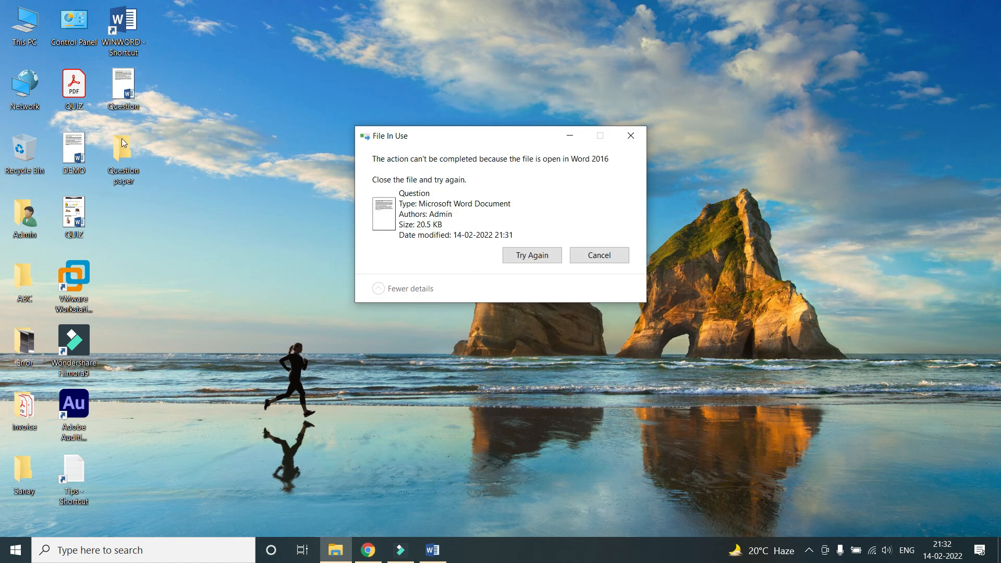
pyautogui.click(433, 550)
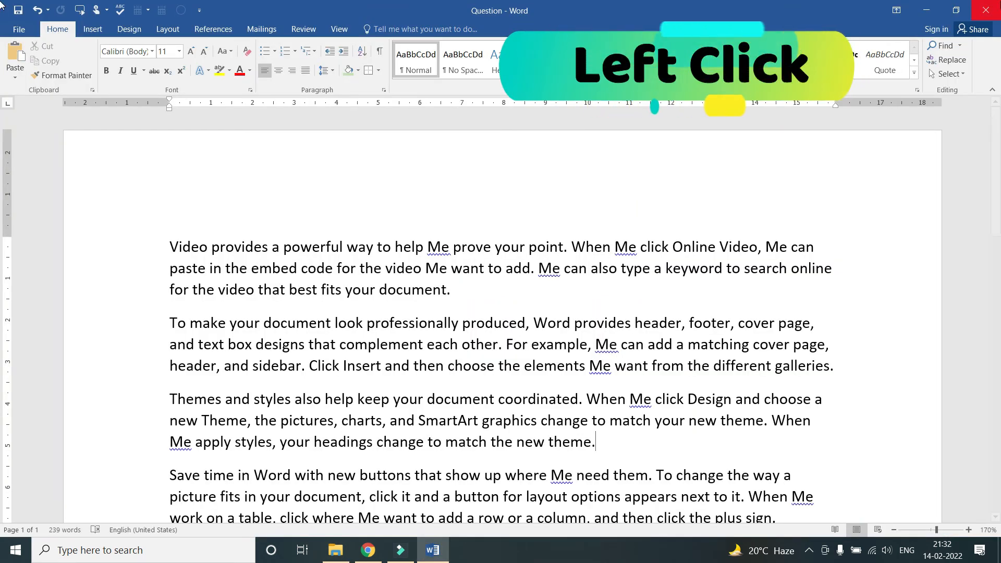
pyautogui.click(984, 13)
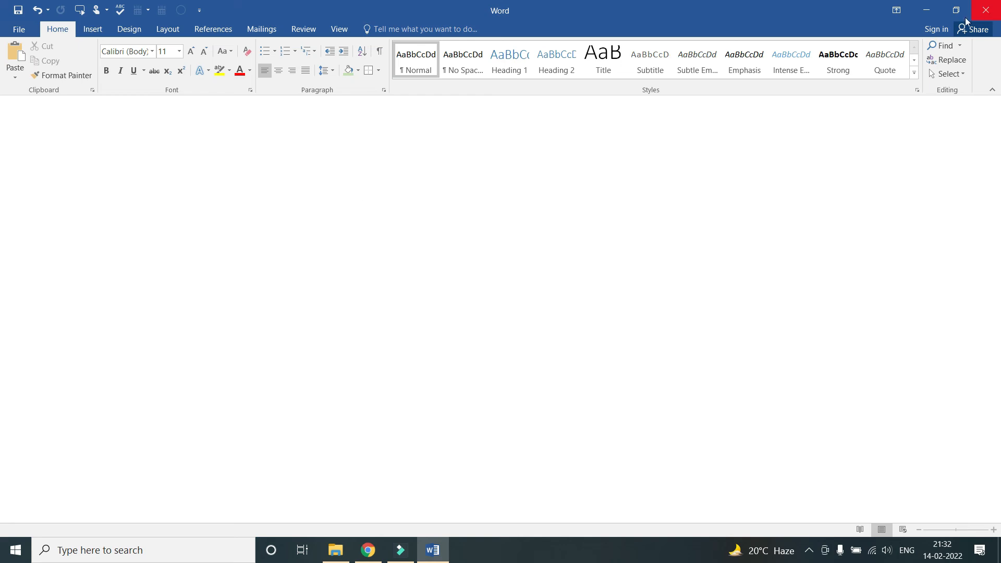
pyautogui.click(993, 12)
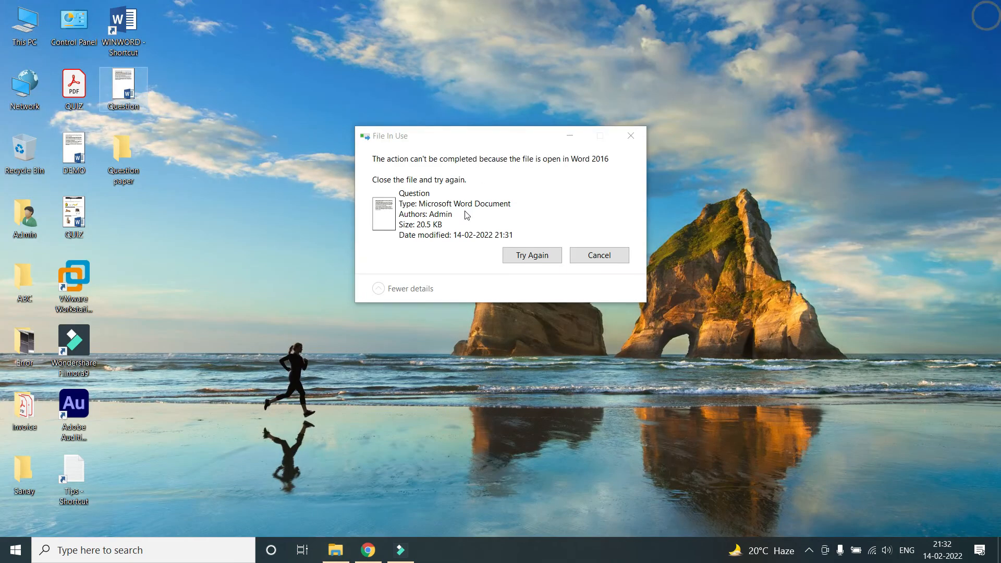
# Dismiss the File In Use warning, drag Question into Question paper, and open it from there
pyautogui.click(598, 259)
pyautogui.doubleClick(124, 93)
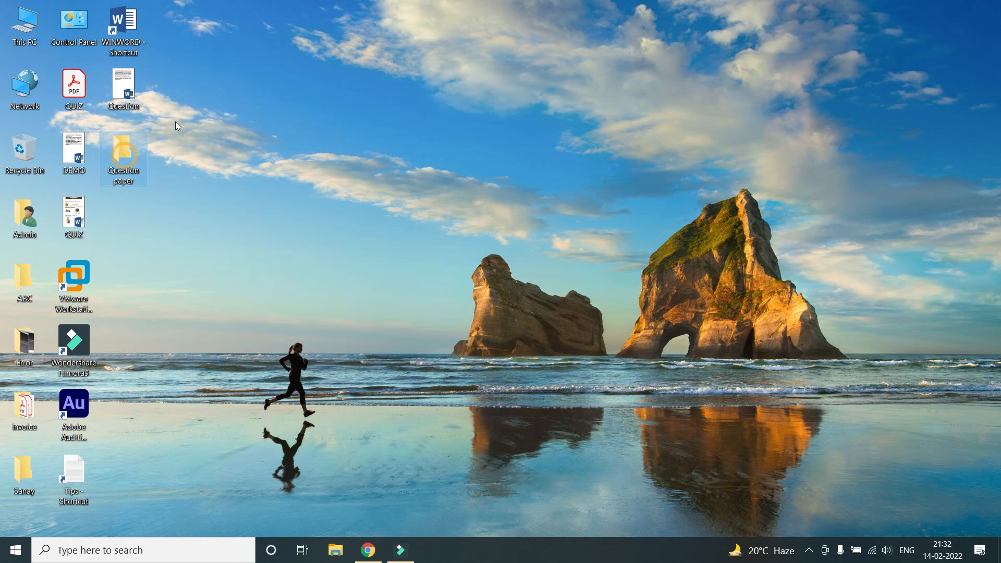
pyautogui.moveTo(124, 93)
pyautogui.mouseDown()
pyautogui.moveTo(124, 148)
pyautogui.moveTo(125, 92)
pyautogui.mouseUp()
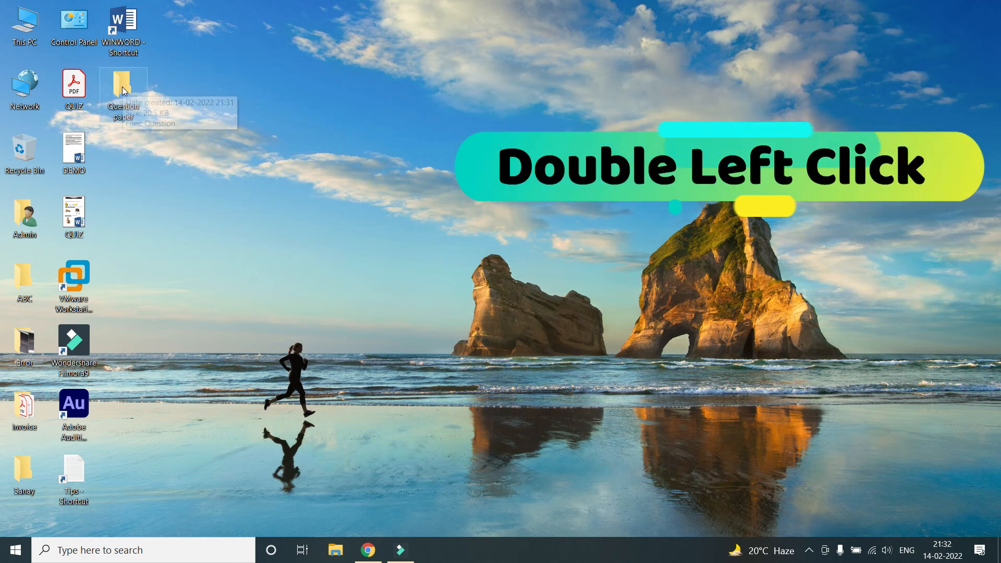
pyautogui.doubleClick(124, 91)
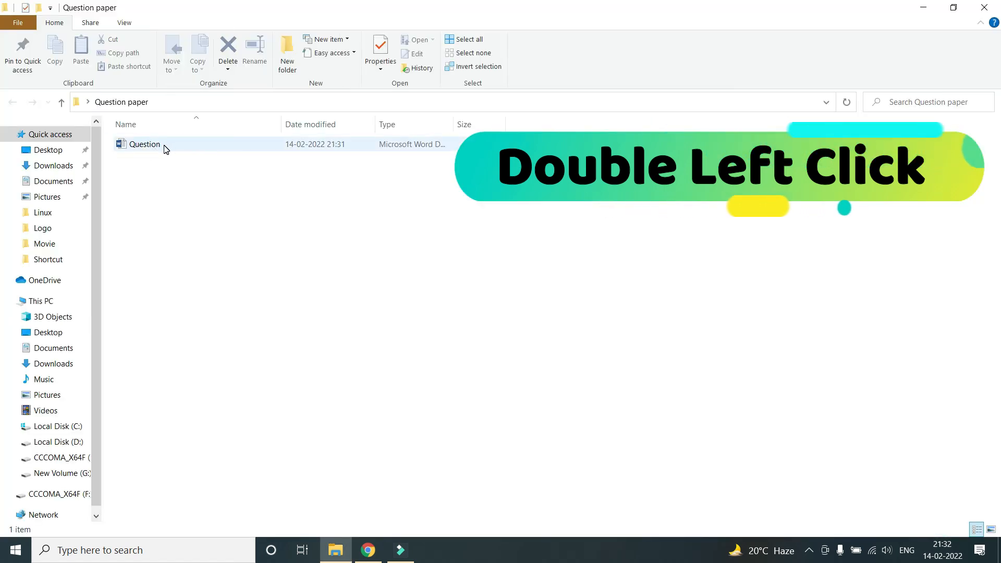
pyautogui.doubleClick(153, 147)
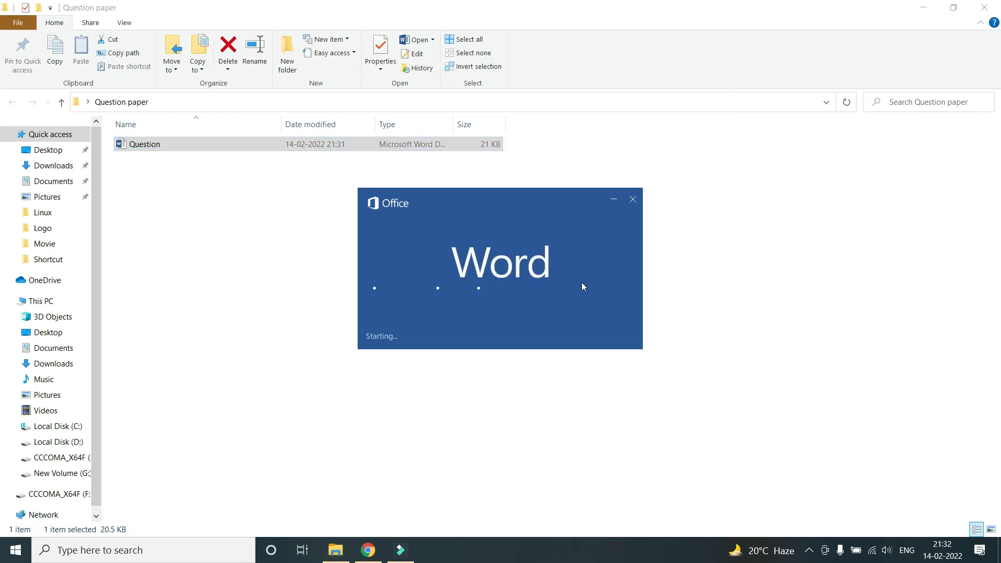
pyautogui.keyDown('ctrl'); pyautogui.scroll(-1, 289, 193); pyautogui.keyUp('ctrl')
pyautogui.scroll(-3, 427, 246)
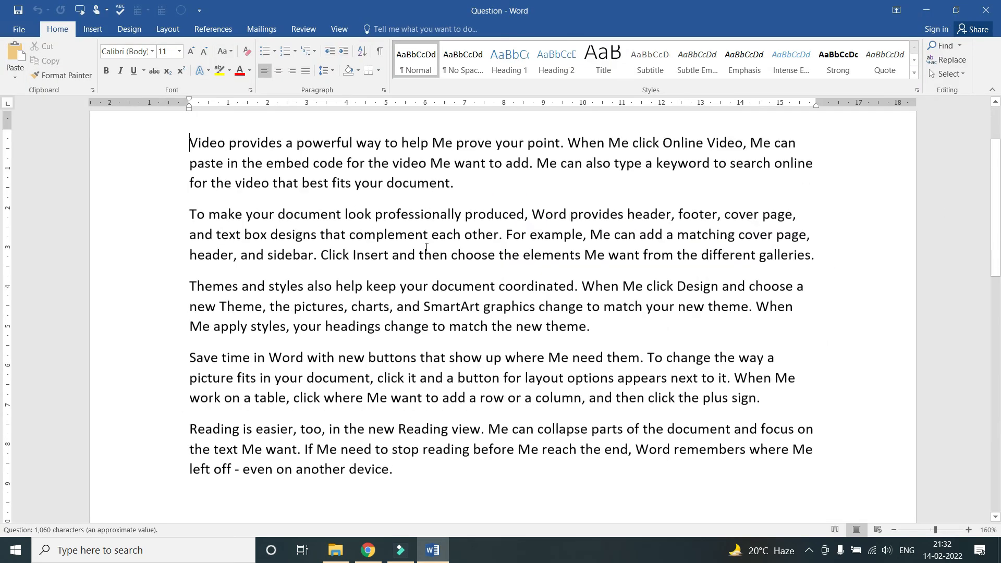
# Add 'I love to learn Computer' after the last paragraph and save the document
pyautogui.scroll(-1, 427, 246)
pyautogui.click(401, 313)
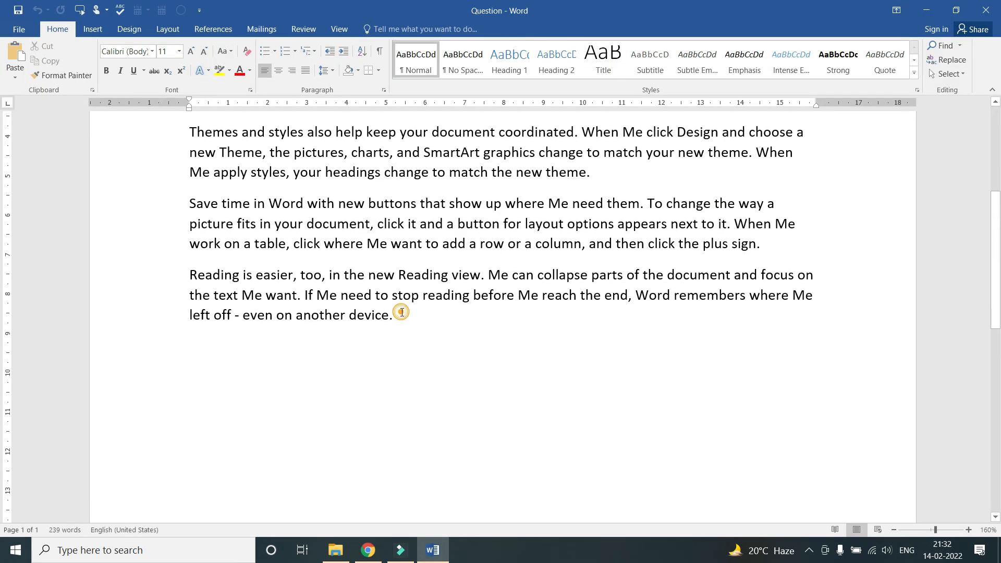
pyautogui.press('Return')
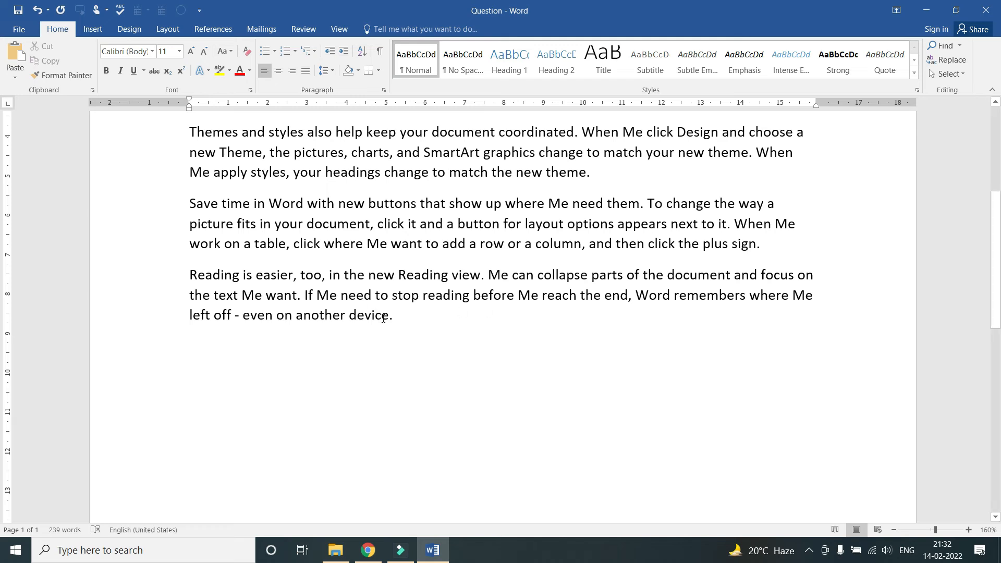
pyautogui.write('I love ')
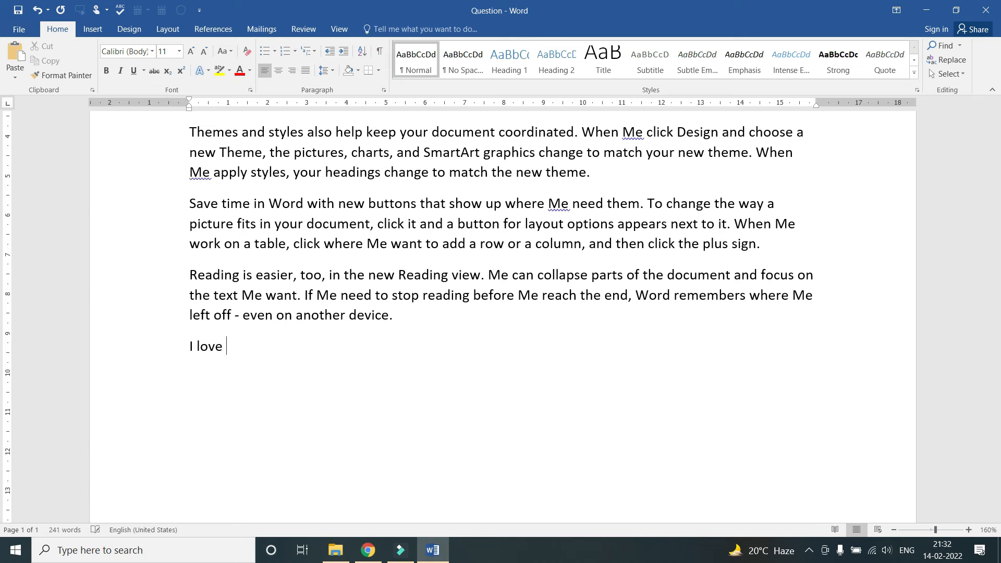
pyautogui.write('to learn Computer')
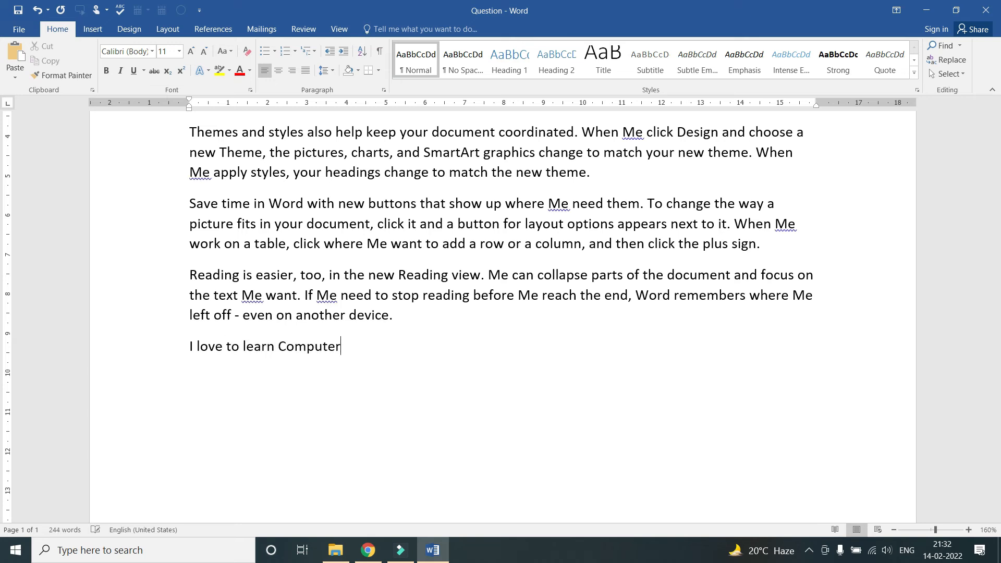
pyautogui.scroll(3, 326, 356)
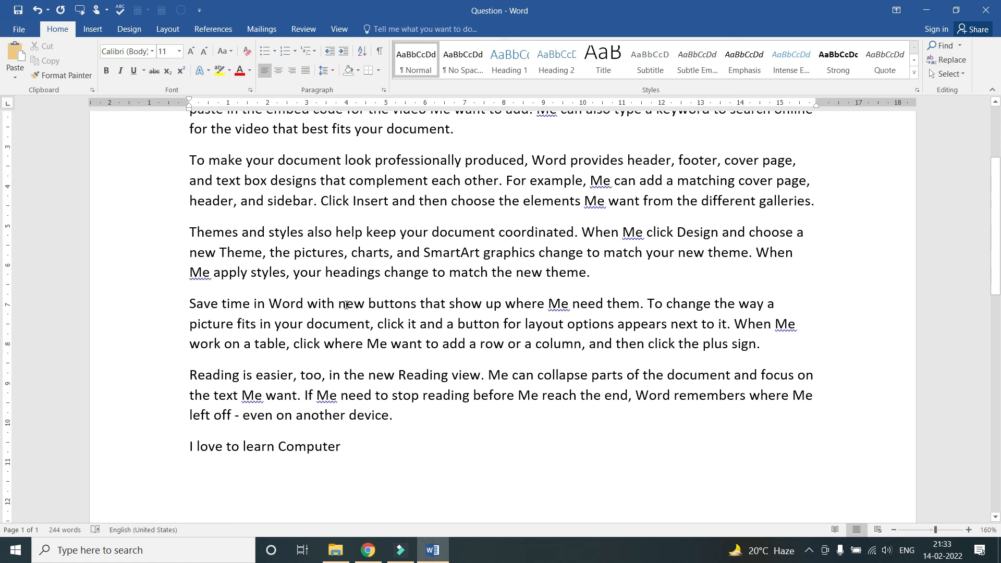
pyautogui.scroll(-2, 325, 355)
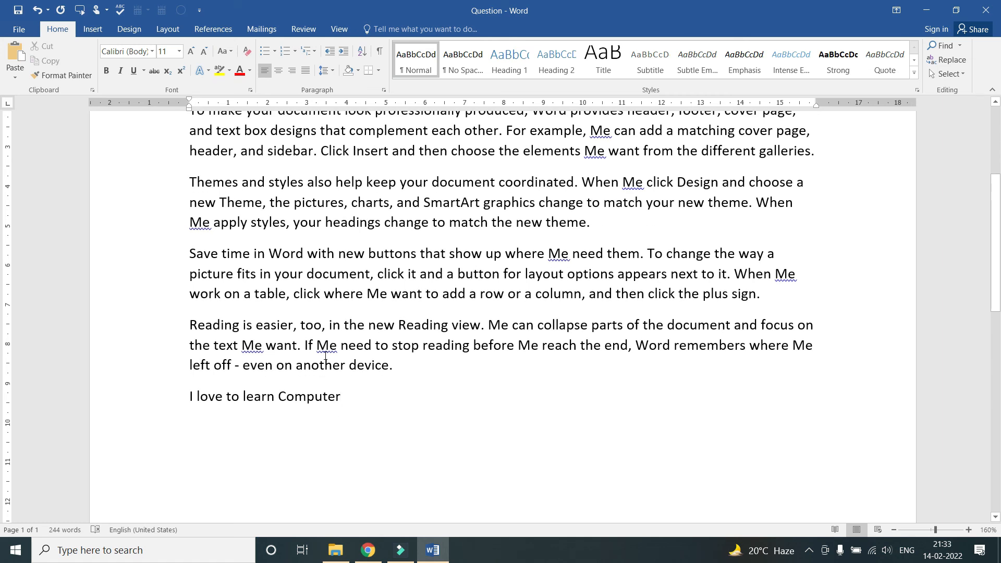
pyautogui.click(18, 30)
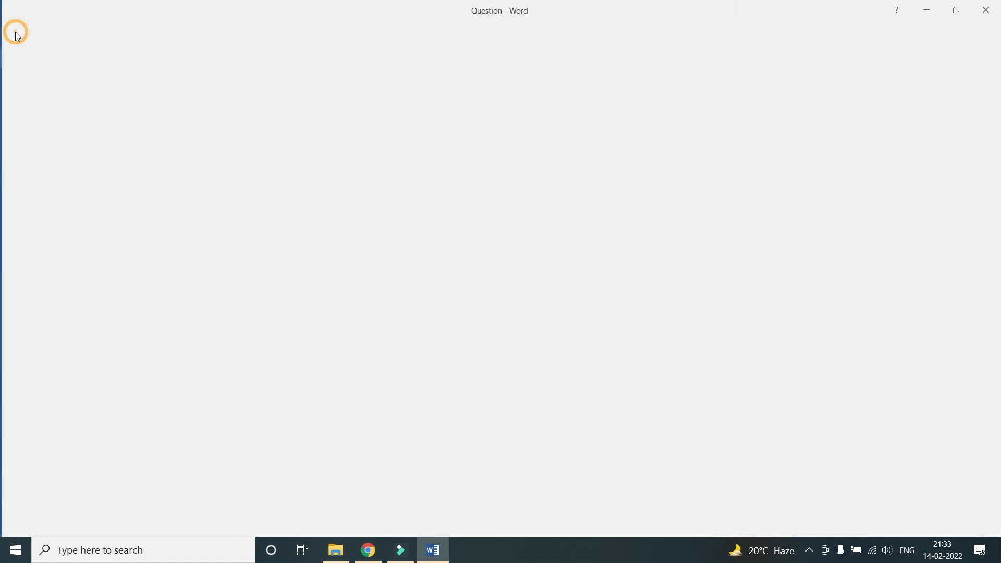
pyautogui.click(36, 123)
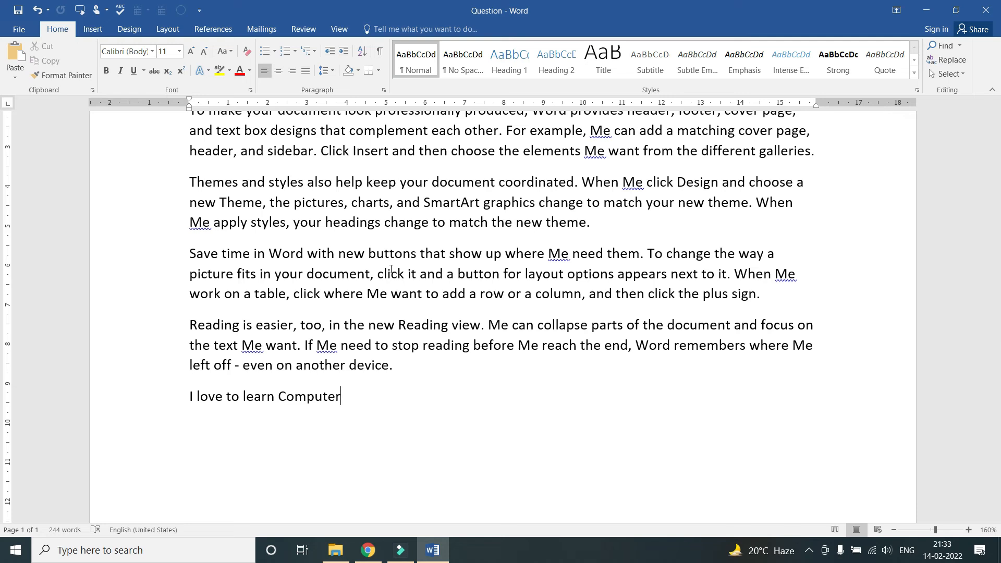
# Add 'I am happy to learn computer' on the next line, save with Ctrl+S, and close Word
pyautogui.scroll(-2, 391, 270)
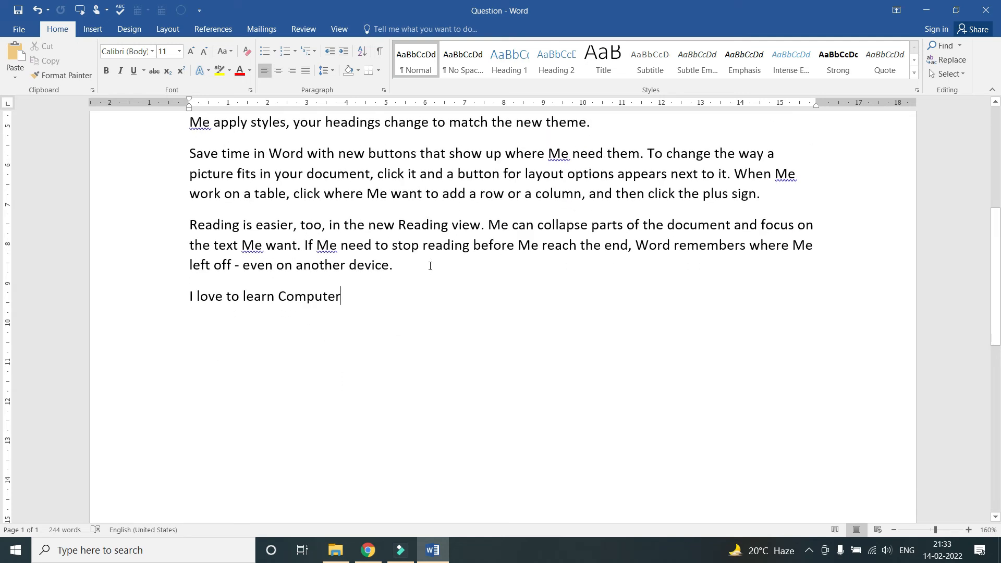
pyautogui.scroll(2, 430, 266)
pyautogui.scroll(3, 430, 266)
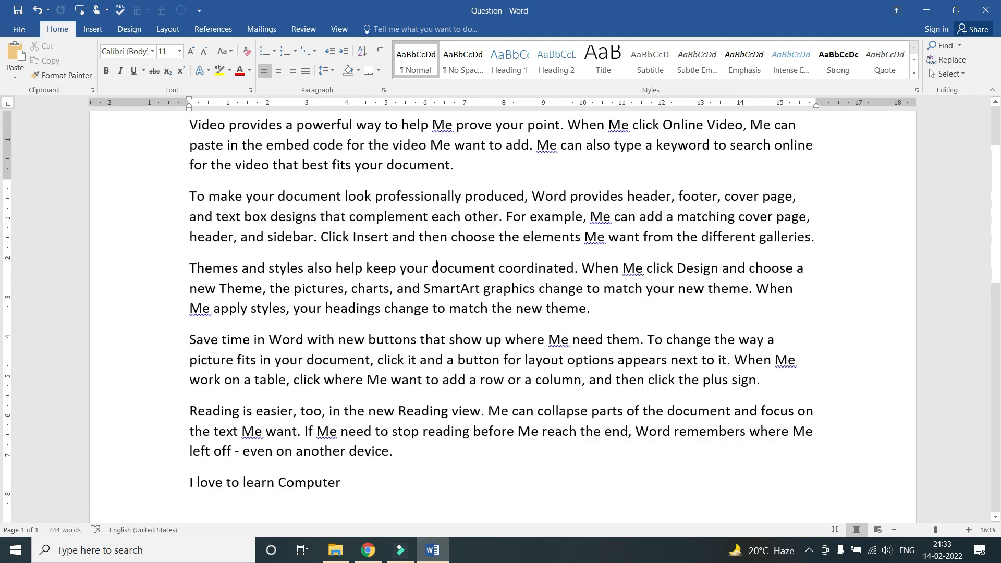
pyautogui.press('Return')
pyautogui.scroll(-5, 336, 262)
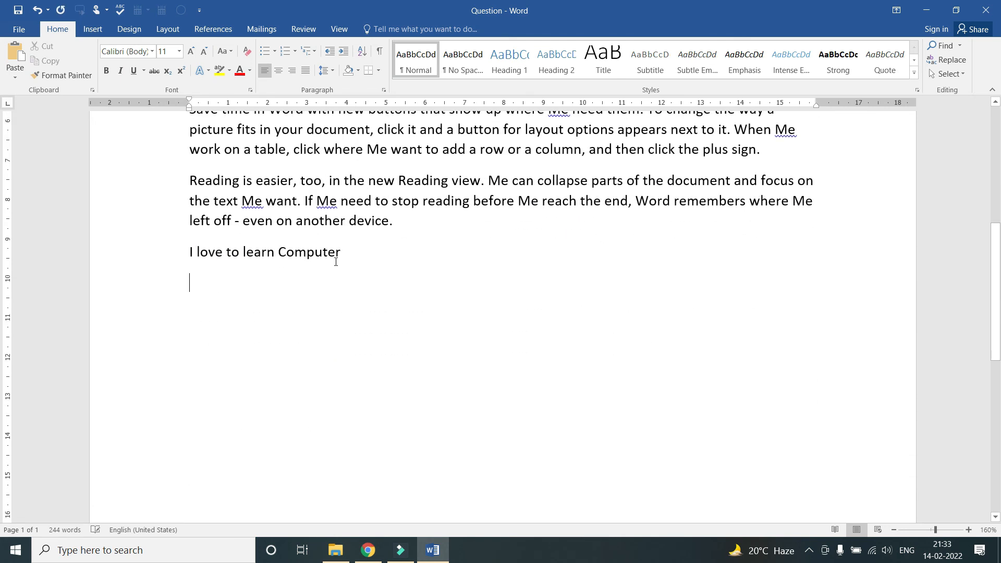
pyautogui.write('I ')
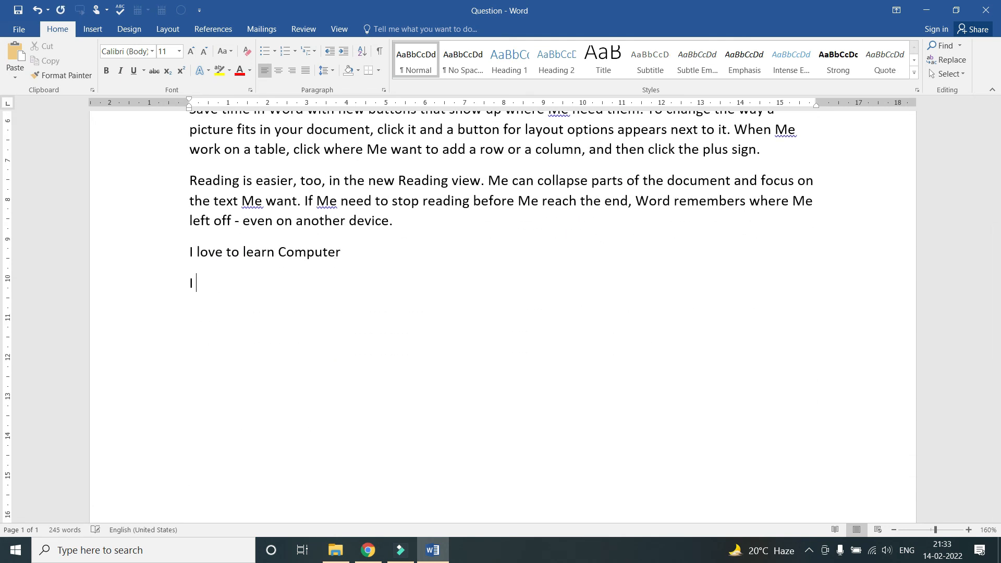
pyautogui.write('am happy to lear')
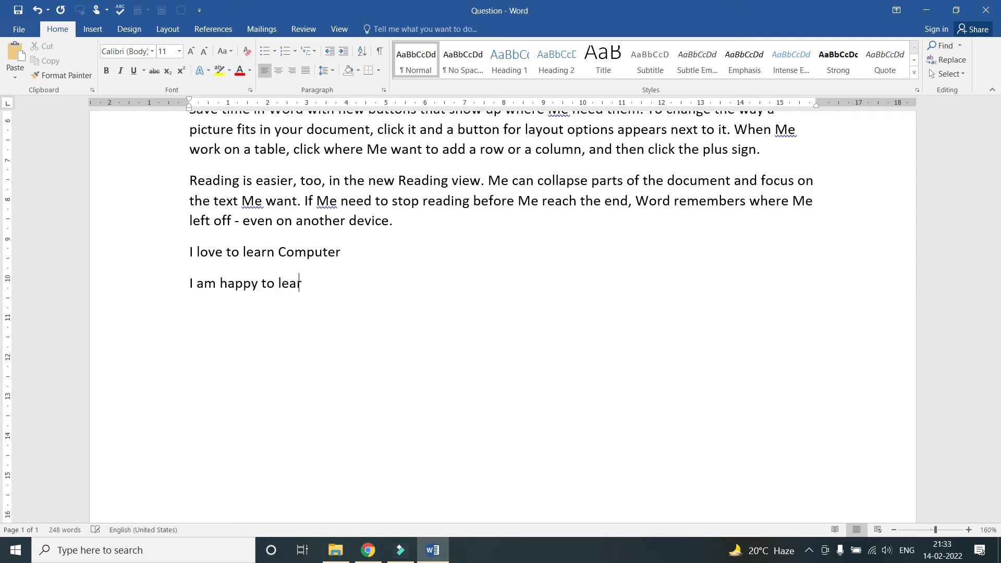
pyautogui.write('n computer')
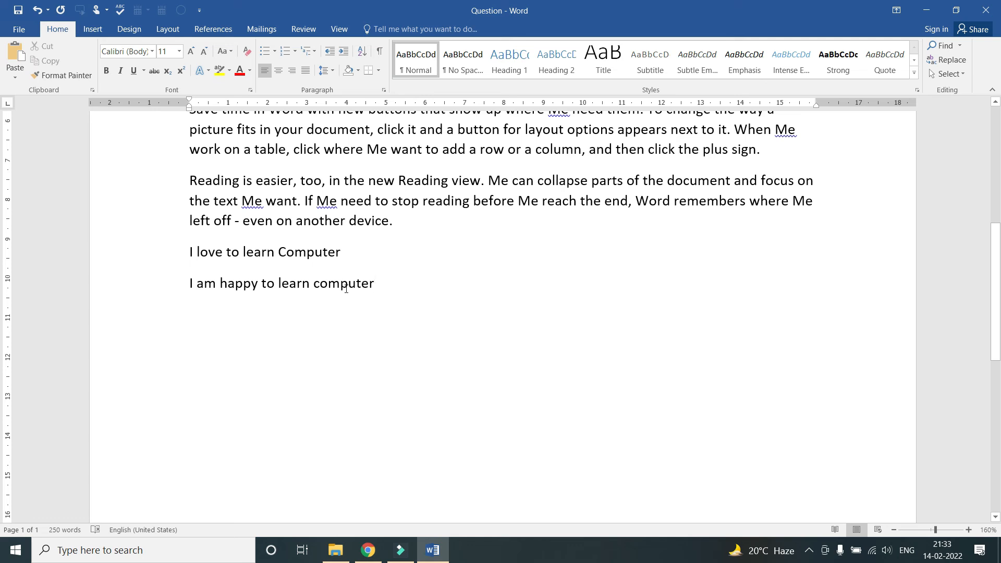
pyautogui.hotkey('ctrl', 's')
pyautogui.scroll(4, 301, 257)
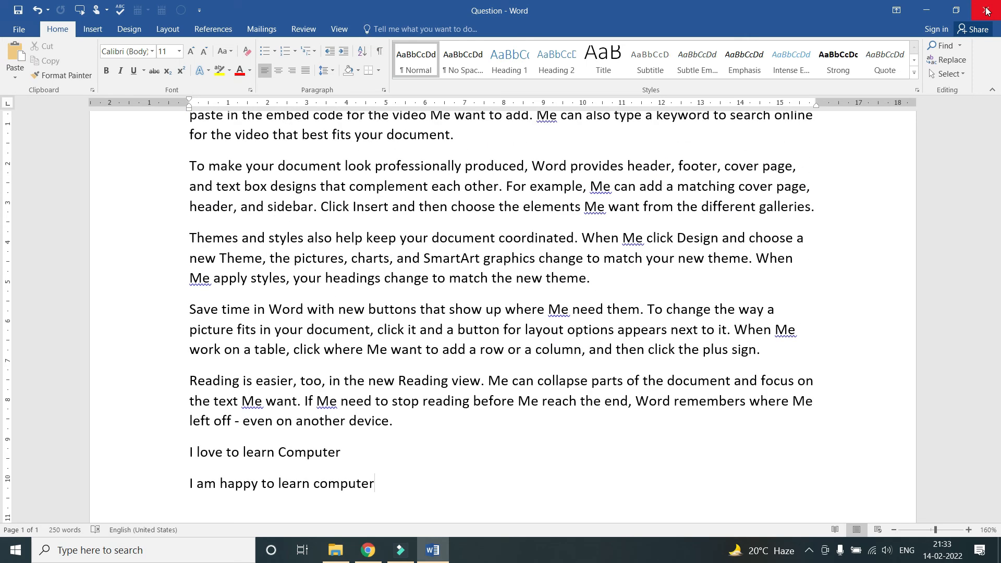
pyautogui.click(986, 11)
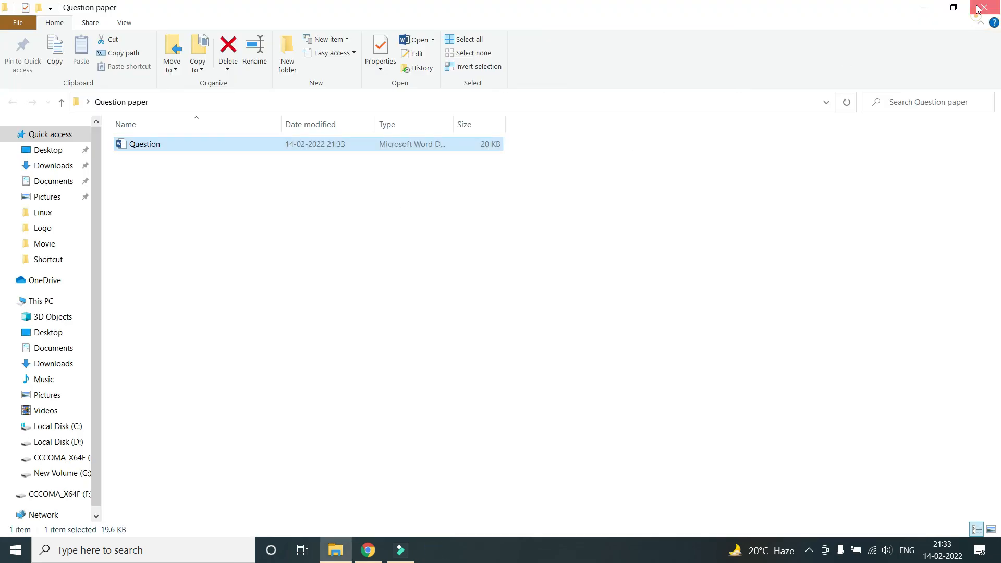
# Close the Question paper folder and launch Word with winword into a blank document
pyautogui.click(978, 9)
pyautogui.press('super+r')
pyautogui.press('Return')
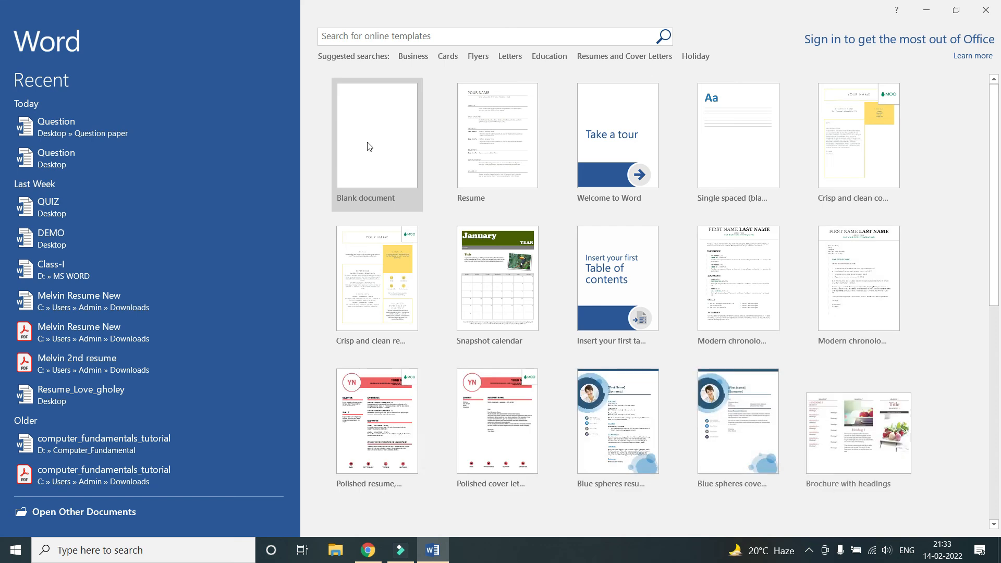
pyautogui.click(380, 144)
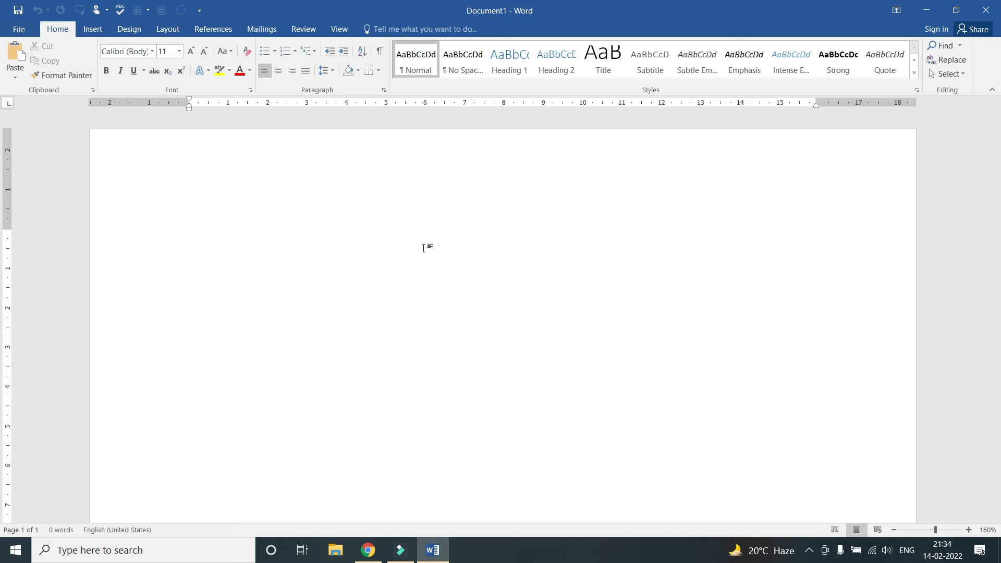
# Type the line 'ssdgfdsgfg ds kfdsfgdsk kdsgfksdgf gg' in Document1 and bring up Save As
pyautogui.write('ssdgfdsgfg ds kfdsfgdsk')
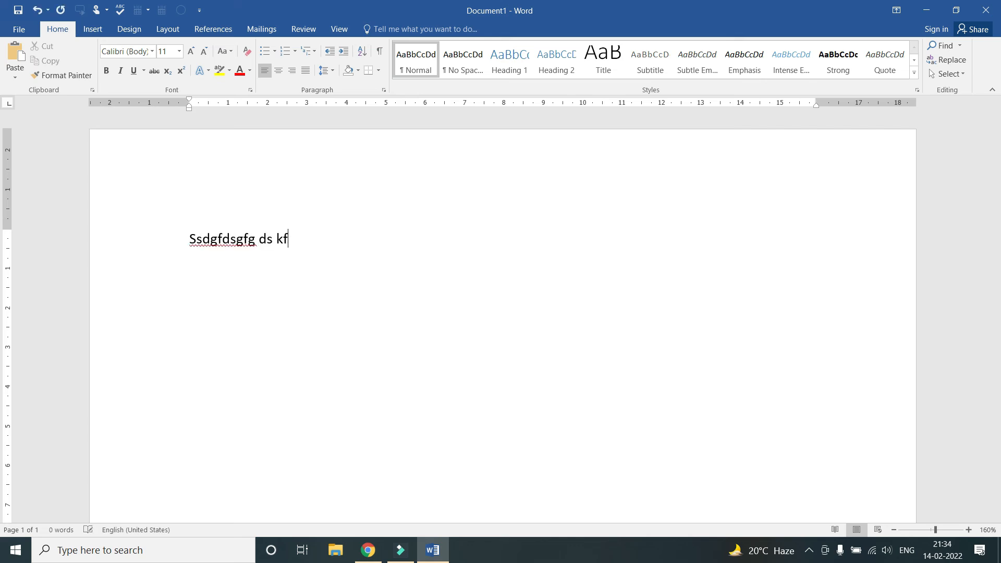
pyautogui.write(' kdsgfksdgf')
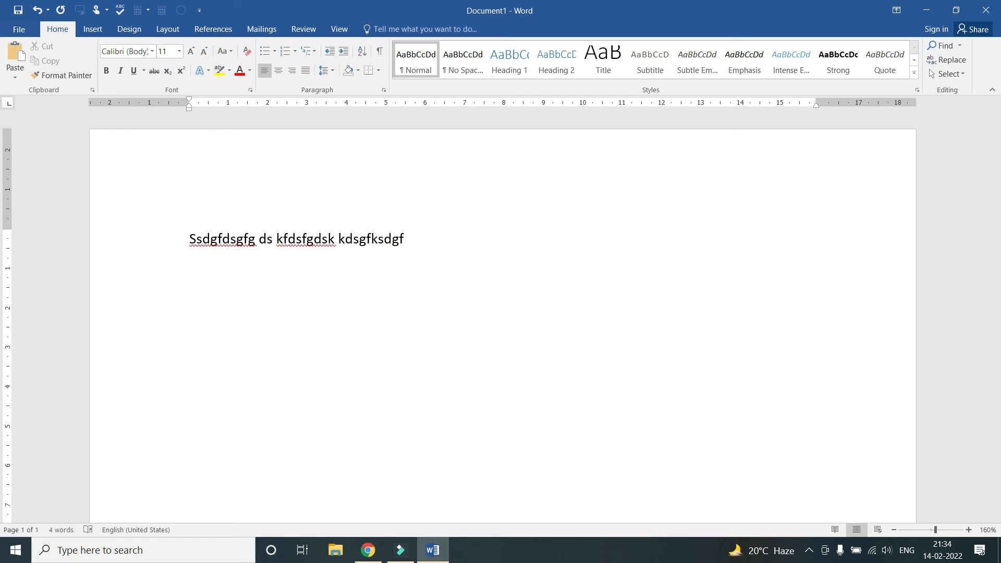
pyautogui.write(' gg')
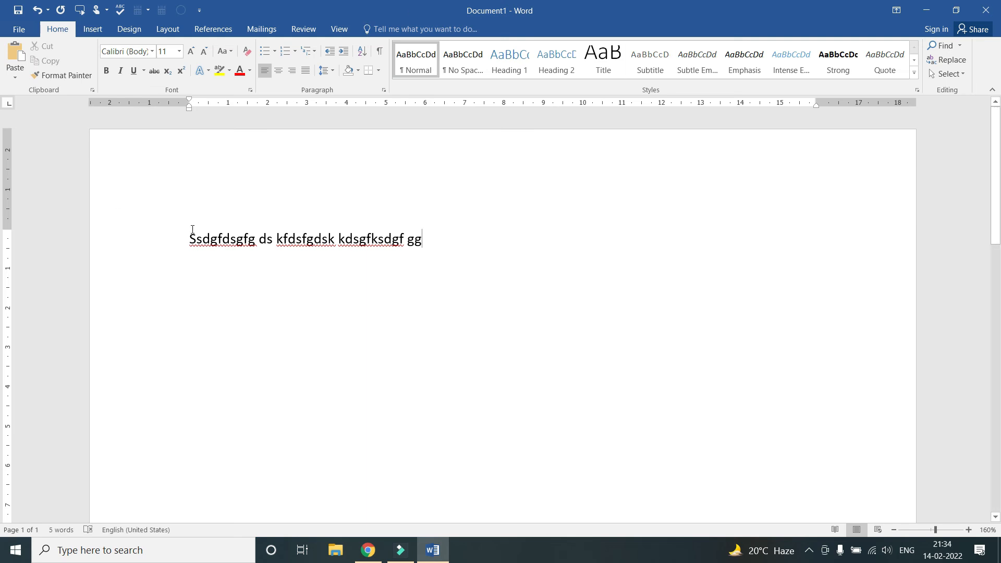
pyautogui.hotkey('ctrl', 's')
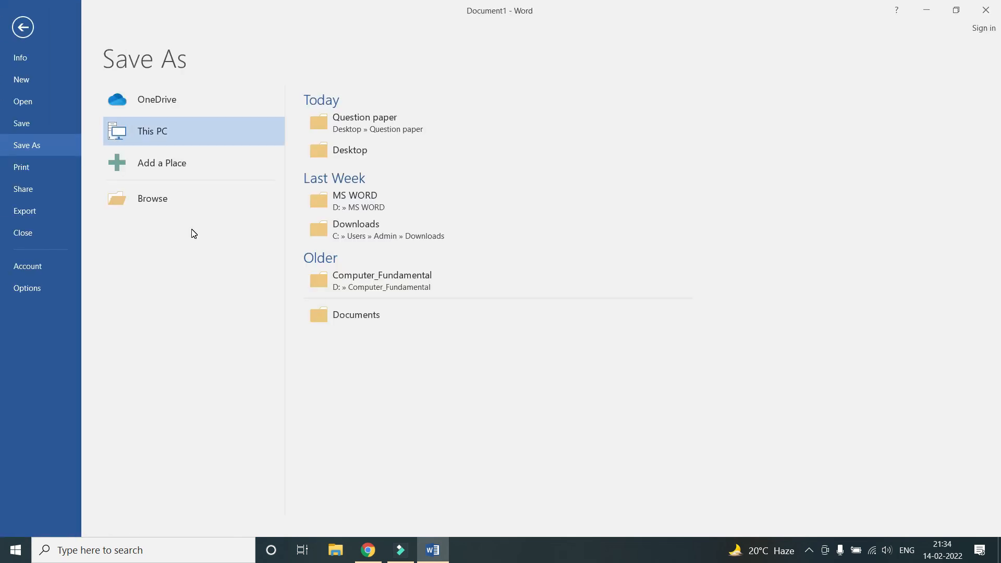
# Save the document as 'English Question paper' in the Desktop's Question paper folder
pyautogui.press('Escape')
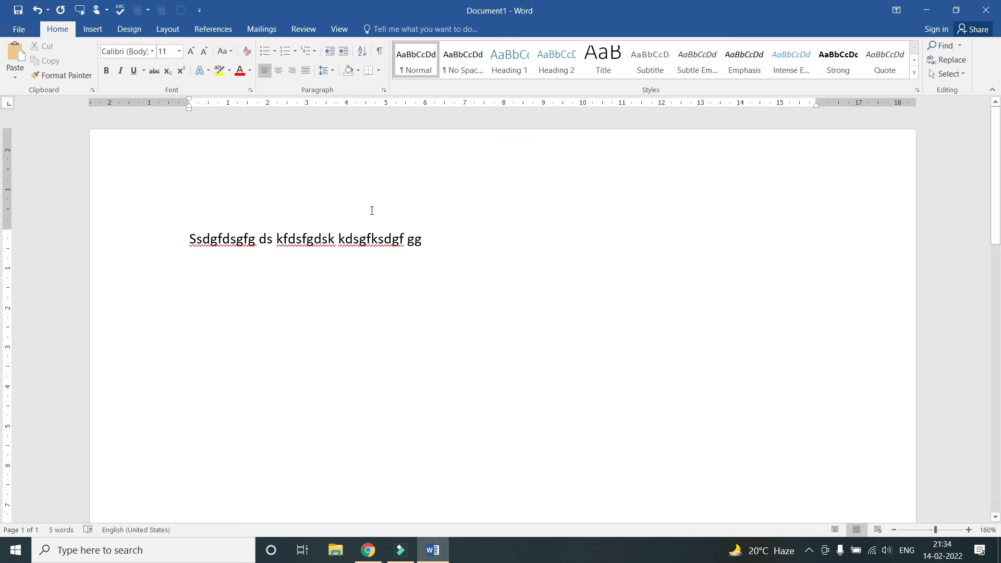
pyautogui.hotkey('ctrl', 's')
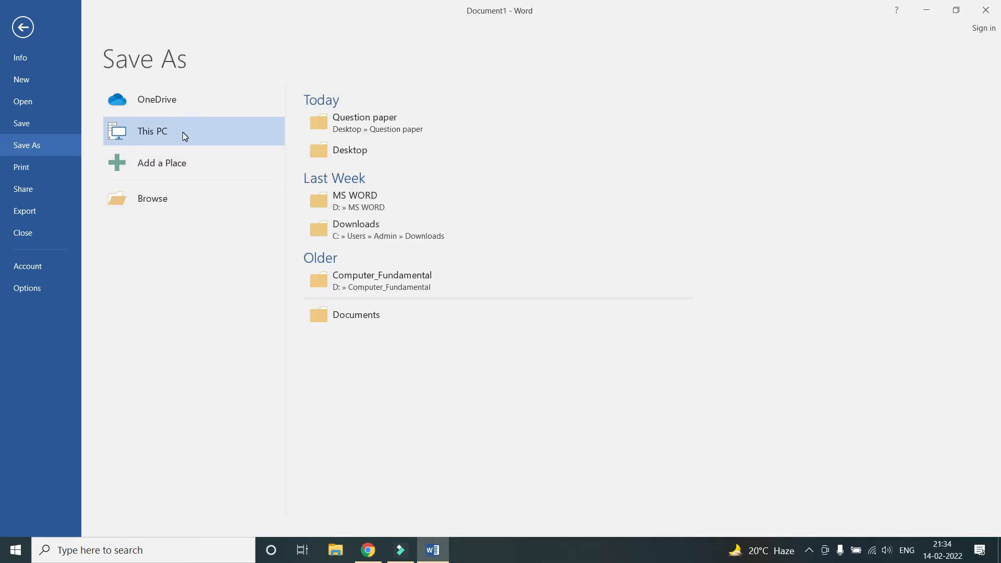
pyautogui.click(372, 152)
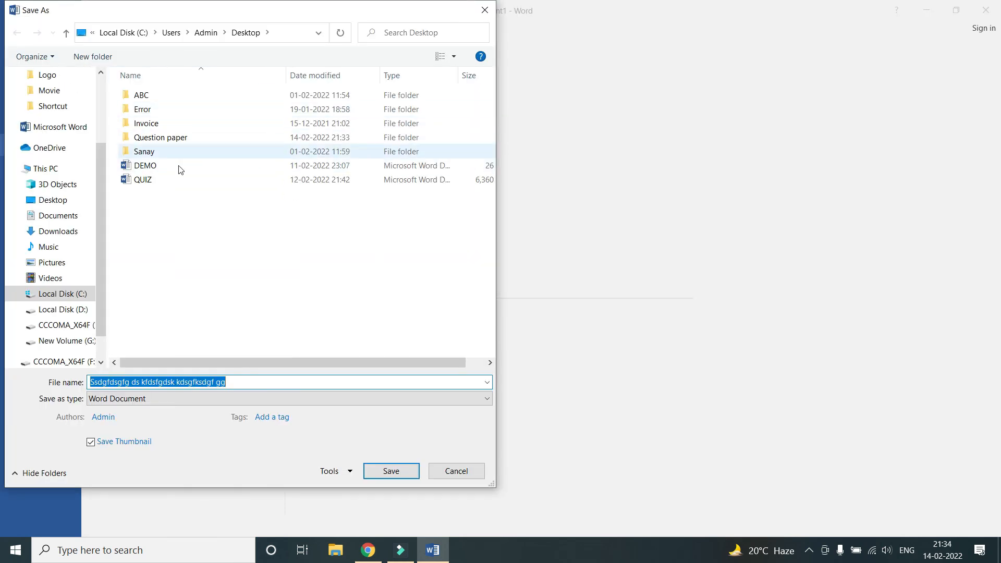
pyautogui.doubleClick(160, 138)
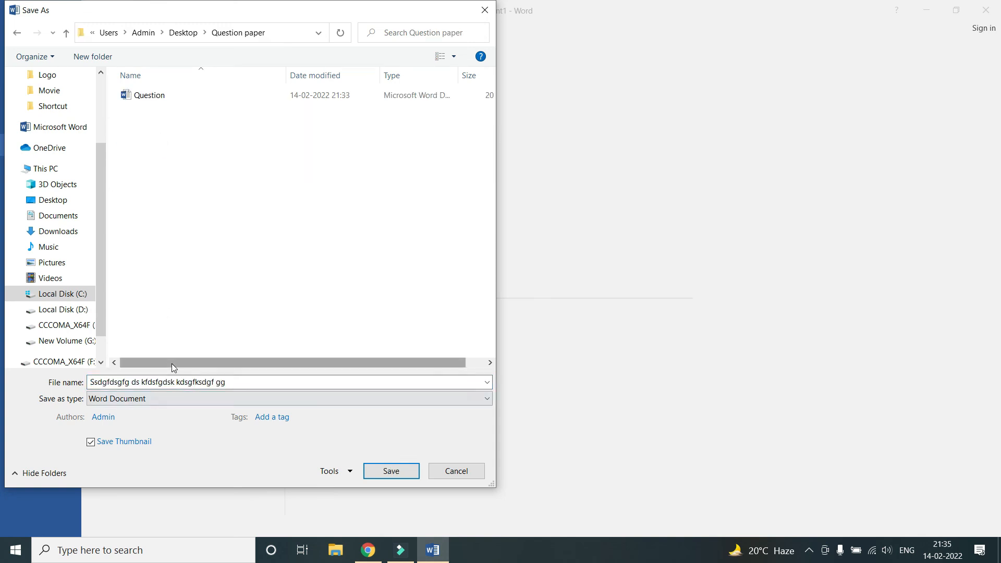
pyautogui.tripleClick(234, 382)
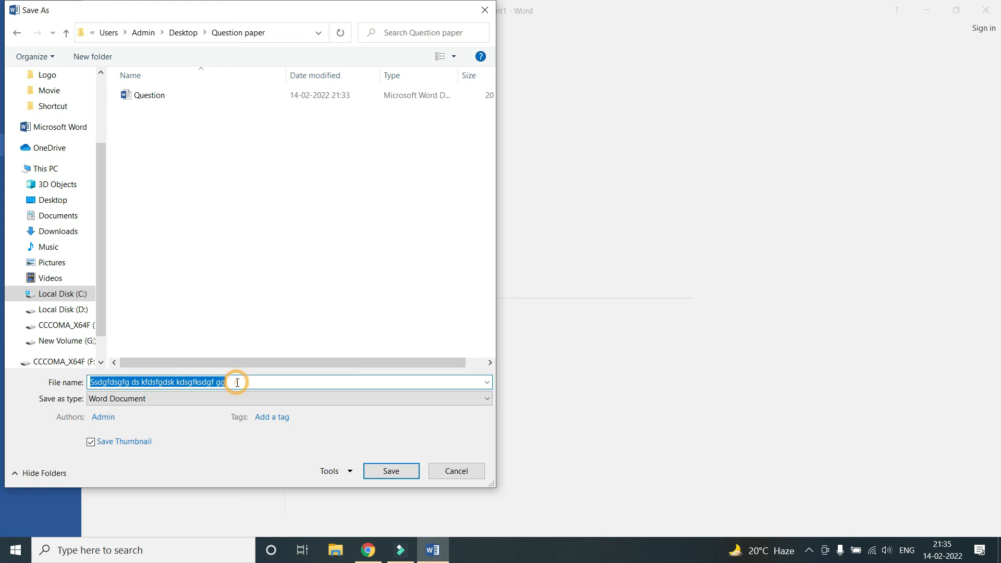
pyautogui.write('Engflish')
pyautogui.press('BackSpace')
pyautogui.press('BackSpace')
pyautogui.press('BackSpace')
pyautogui.press('BackSpace')
pyautogui.press('BackSpace')
pyautogui.write('lish Q')
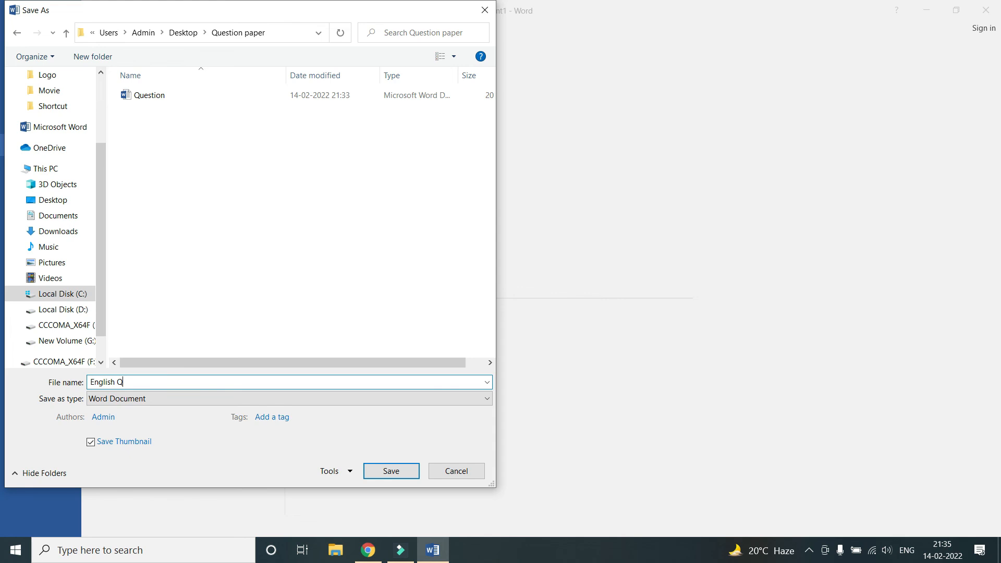
pyautogui.write('uestion paper')
pyautogui.press('Return')
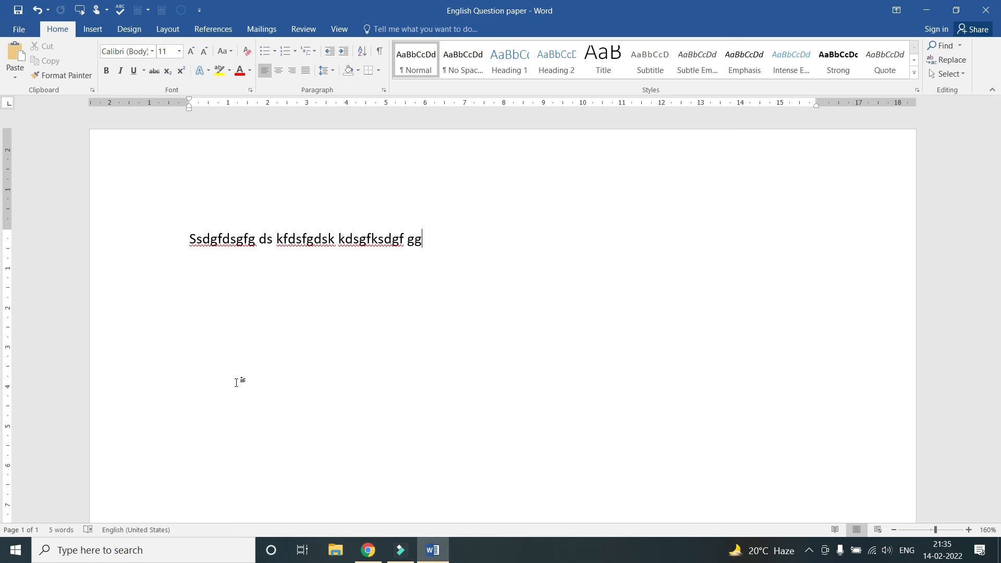
# Add three lines: 'sdfhkdsjfhjkdsh', 'jsdkfhsdjhfdsk' and 'jkdshfjdshfjdskh'
pyautogui.press('Return')
pyautogui.write('sdfhkdsjfhjkdsh')
pyautogui.press('Return')
pyautogui.write('jsdkfhsdjhfdsk')
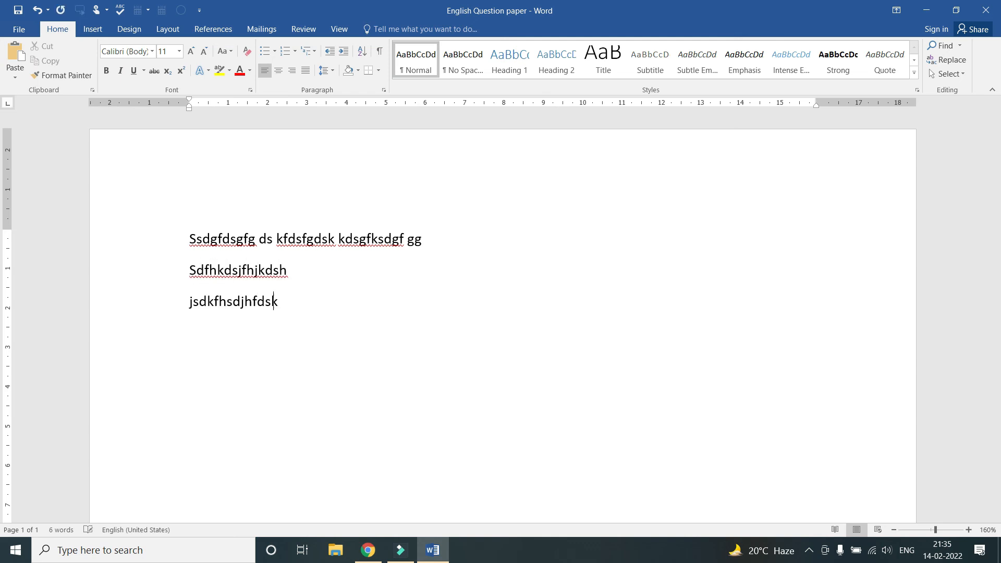
pyautogui.press('Return')
pyautogui.write('jkdshfjdshfjdskh')
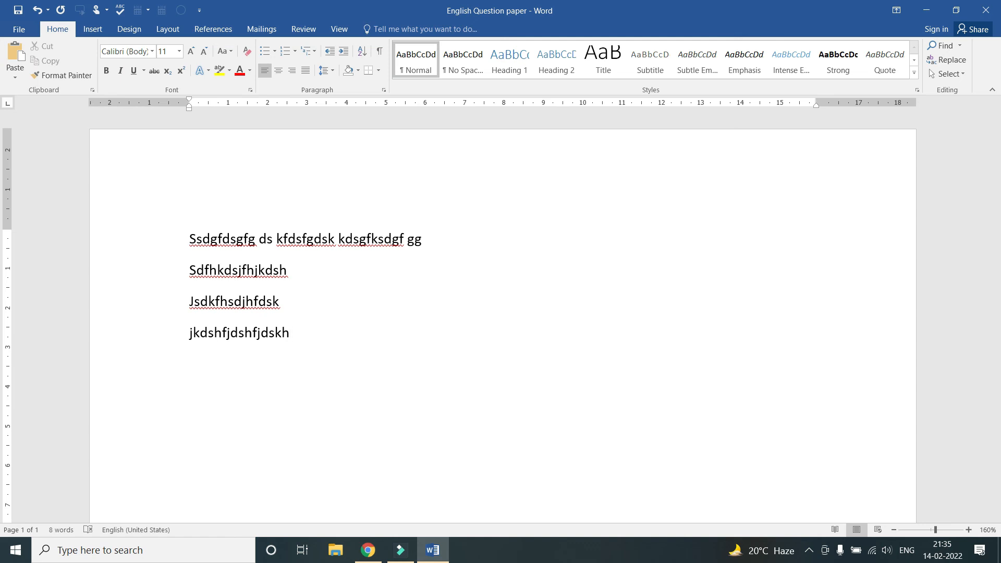
# Close English Question paper without saving the three added lines
pyautogui.moveTo(296, 334); pyautogui.dragTo(191, 271)
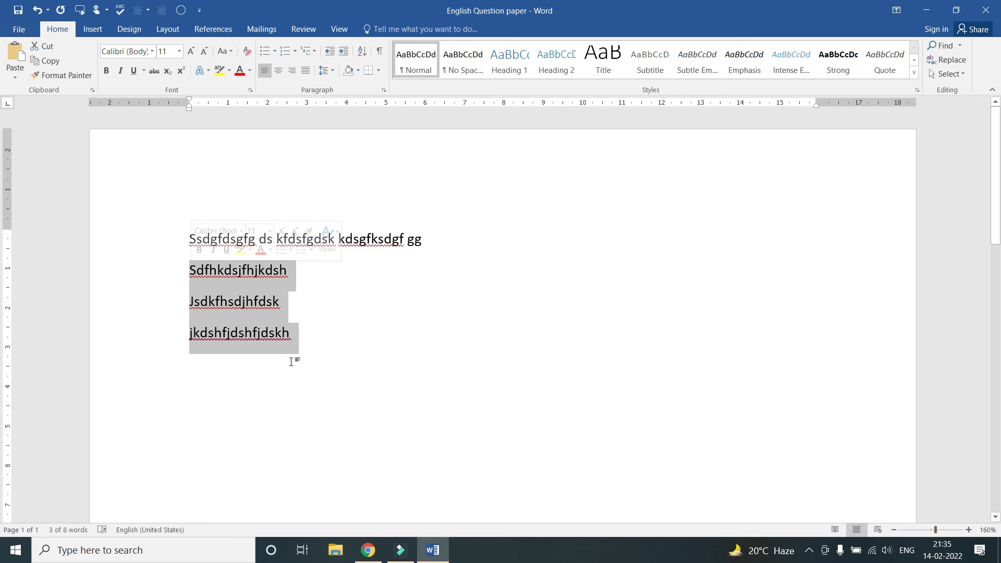
pyautogui.click(282, 334)
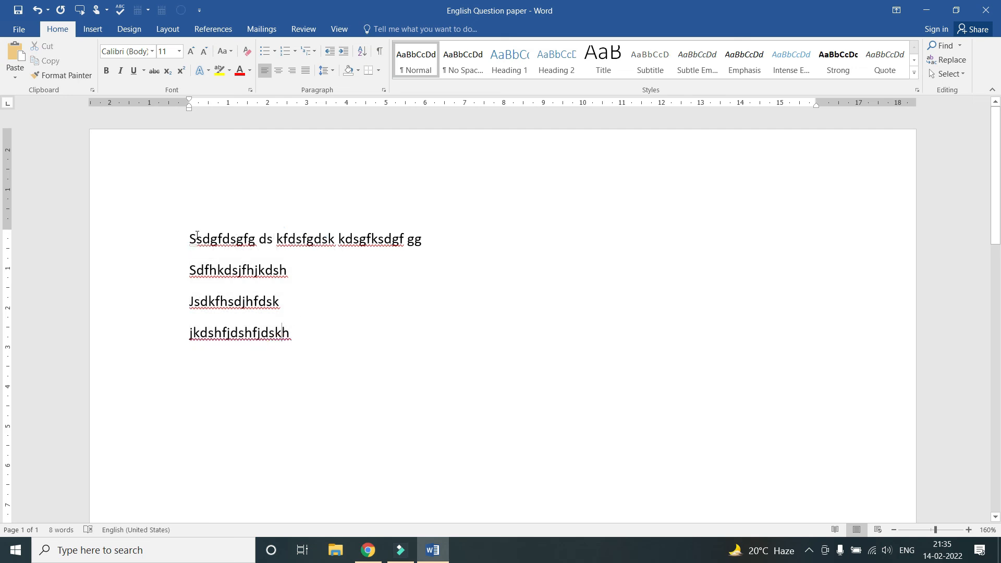
pyautogui.click(986, 10)
pyautogui.click(499, 301)
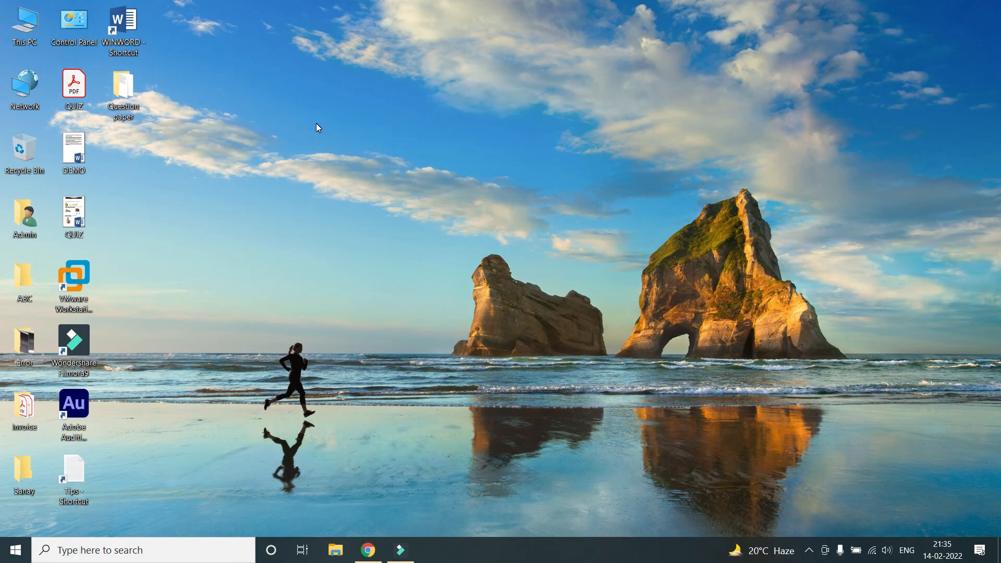
# Open English Question paper from Question paper, add 'kjdhfkjsdhfjksd', 'dsjkfhkjdshfjksd', 'jksdhfjkdshfjks', and save
pyautogui.doubleClick(130, 118)
pyautogui.doubleClick(181, 149)
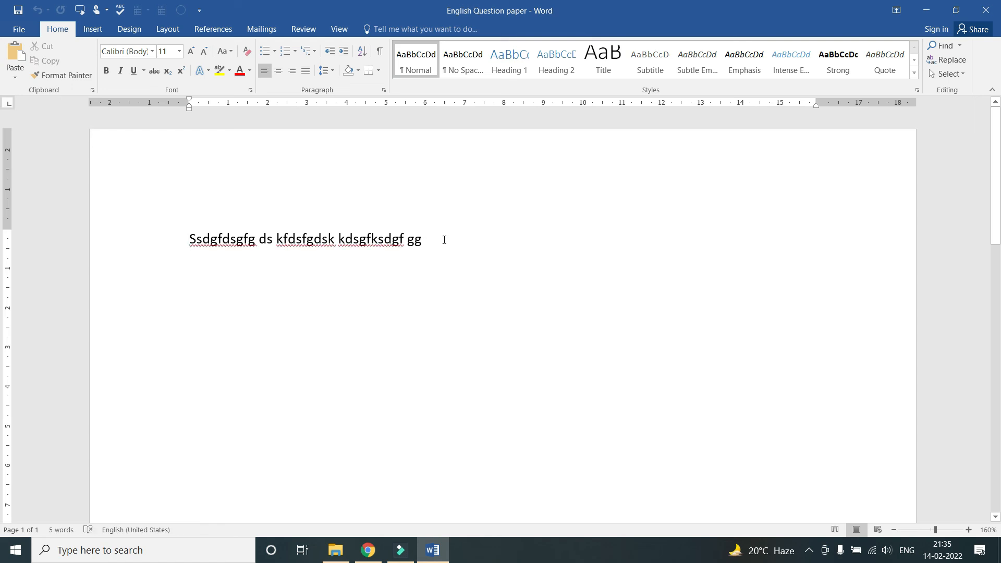
pyautogui.click(436, 239)
pyautogui.write('kjdhfkjsdhfjksd')
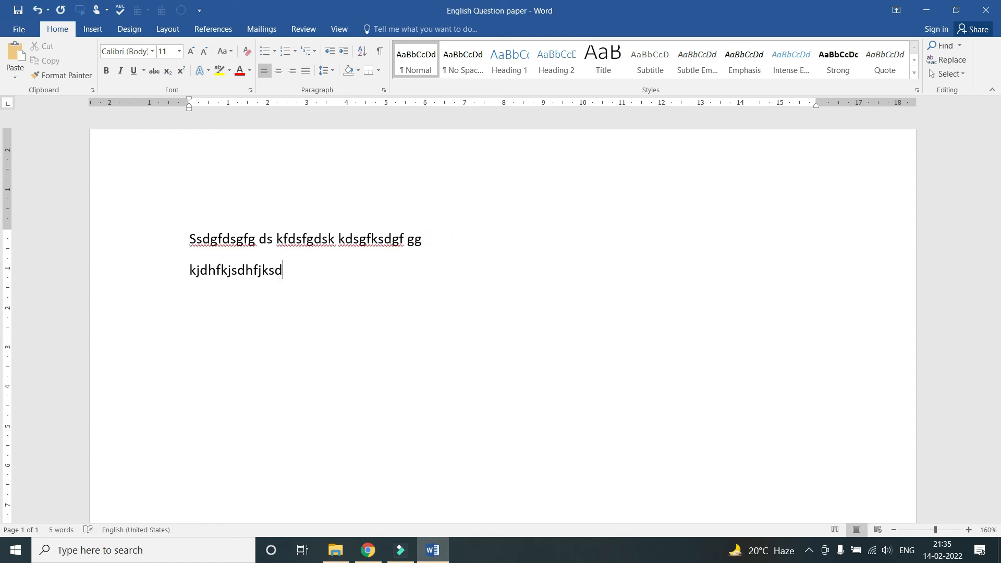
pyautogui.press('Return')
pyautogui.write('dsjkfhkjdshfjksd')
pyautogui.press('Return')
pyautogui.write('jksdhfjkdshfjks')
pyautogui.hotkey('ctrl', 's')
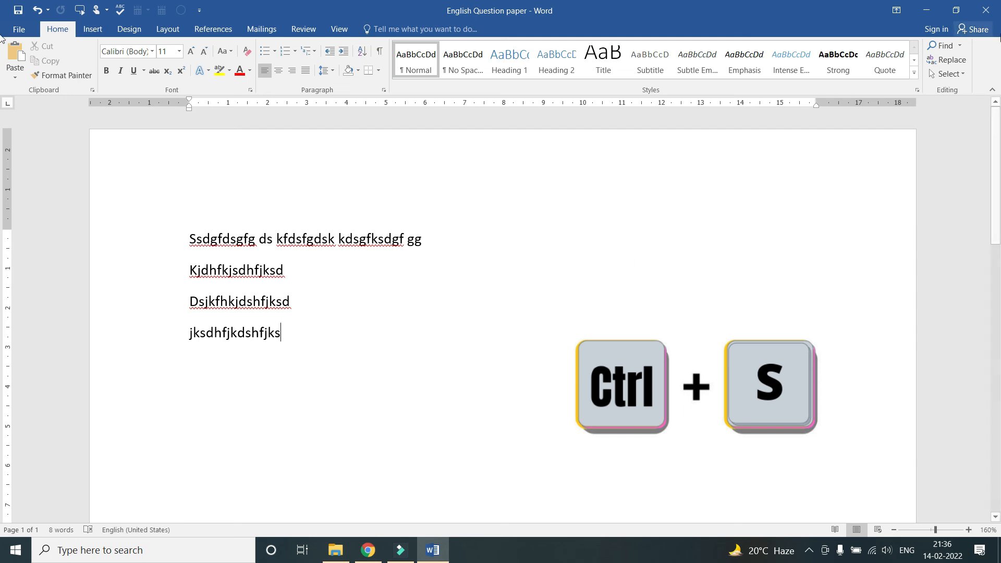
# Close and reopen English Question paper to confirm the new lines were kept
pyautogui.click(985, 10)
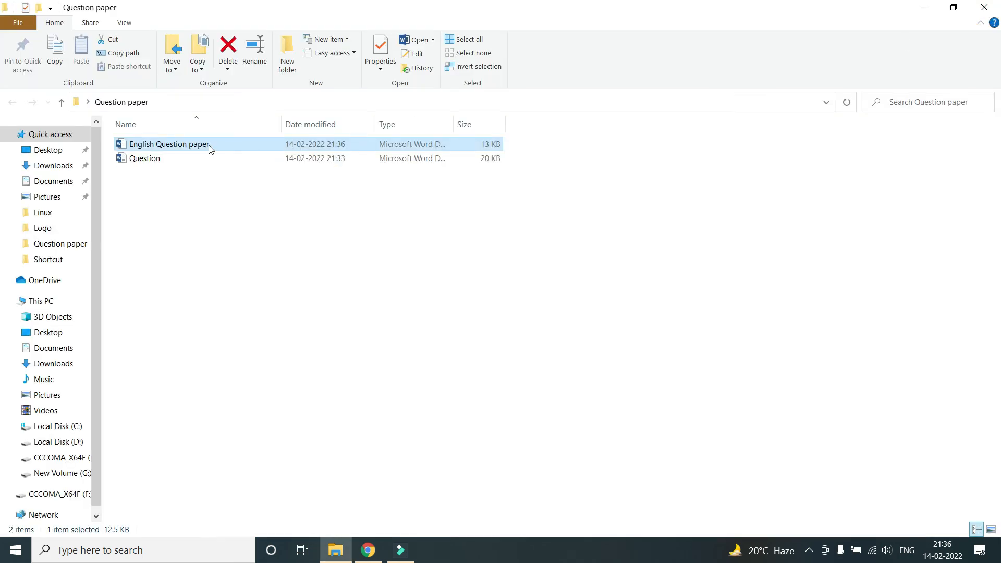
pyautogui.doubleClick(184, 145)
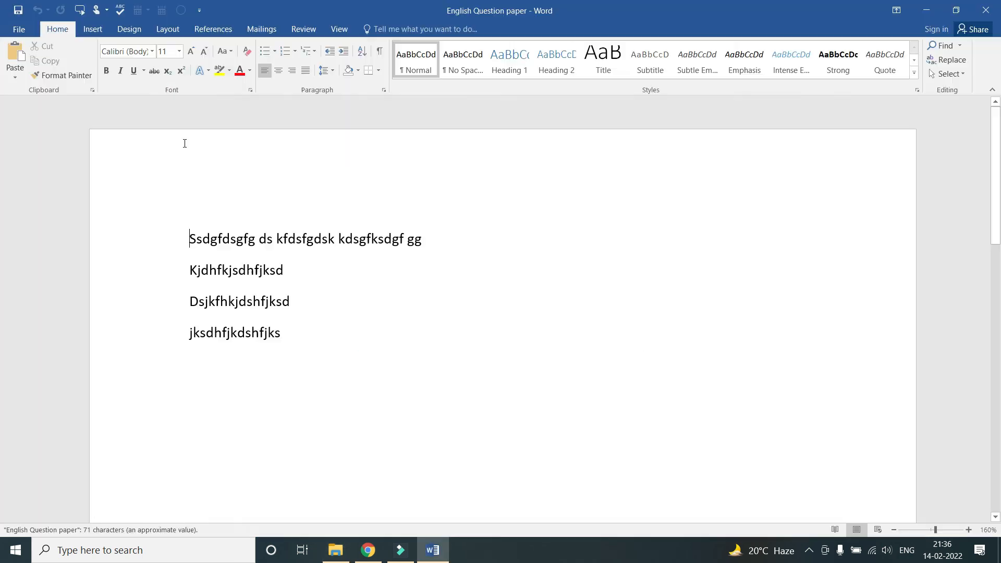
pyautogui.click(295, 335)
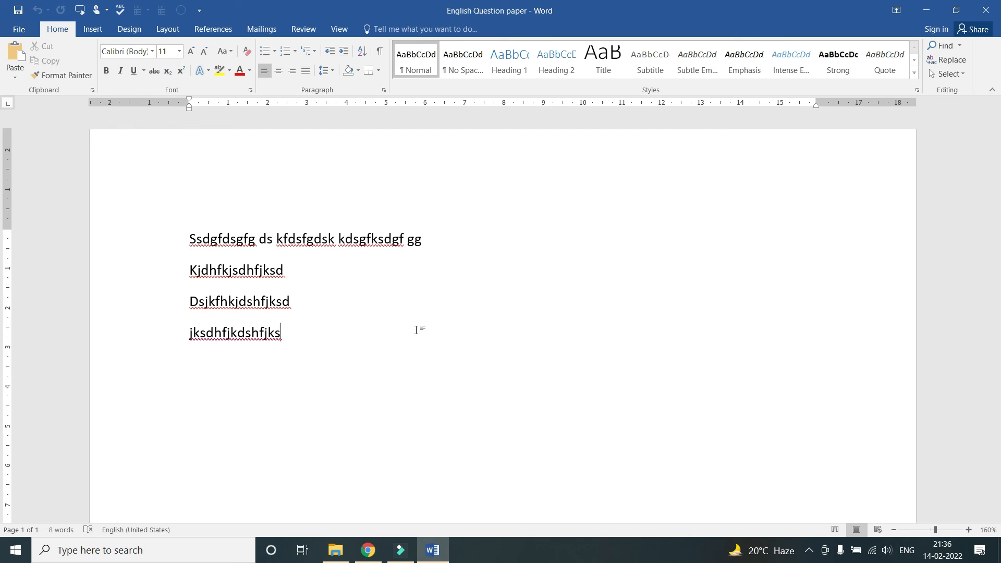
# Replace all text with a 'name -' line and an 'Address -' line, then open the File Info page
pyautogui.hotkey('ctrl', 'a')
pyautogui.press('BackSpace')
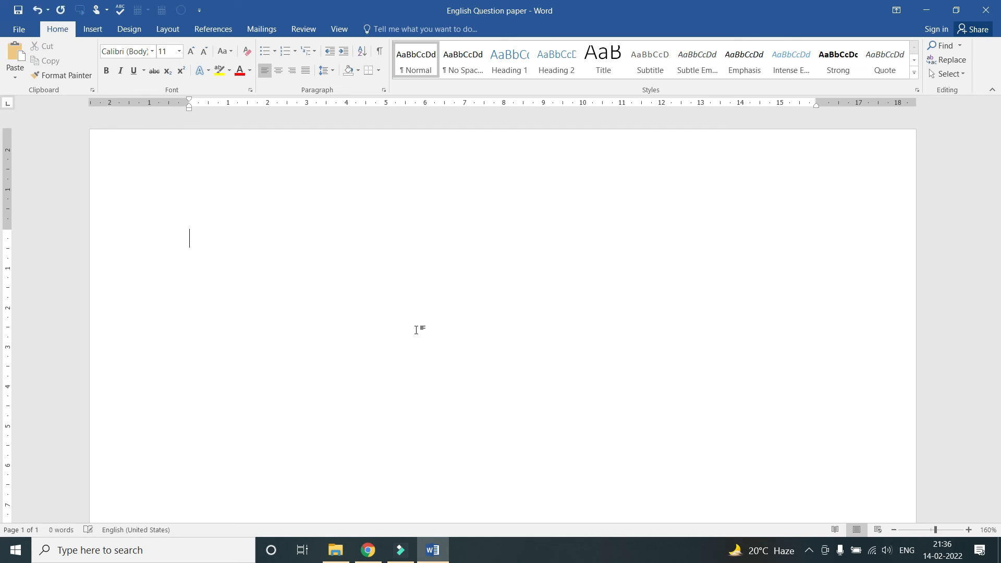
pyautogui.write('name - ')
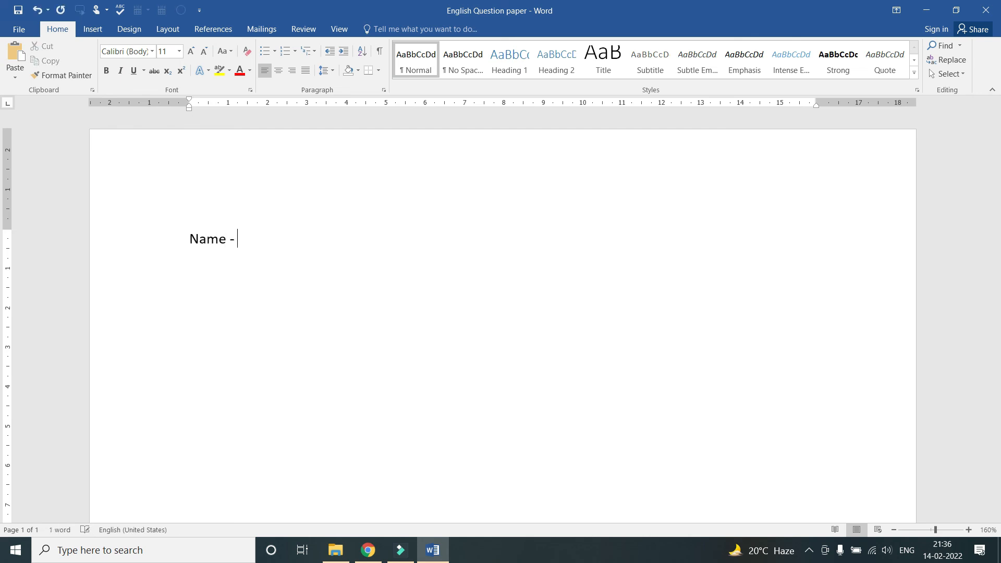
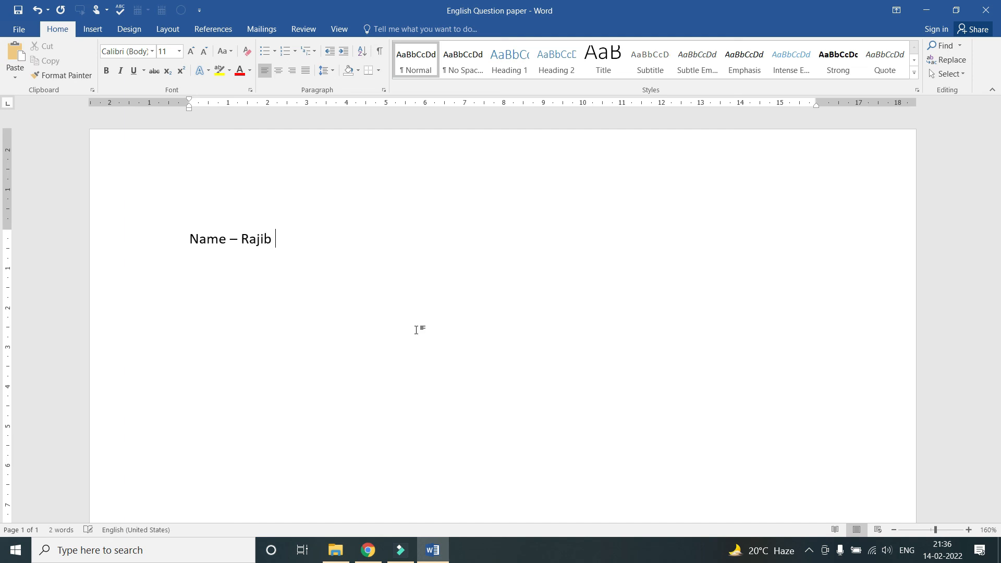
pyautogui.press('Return')
pyautogui.write('Address')
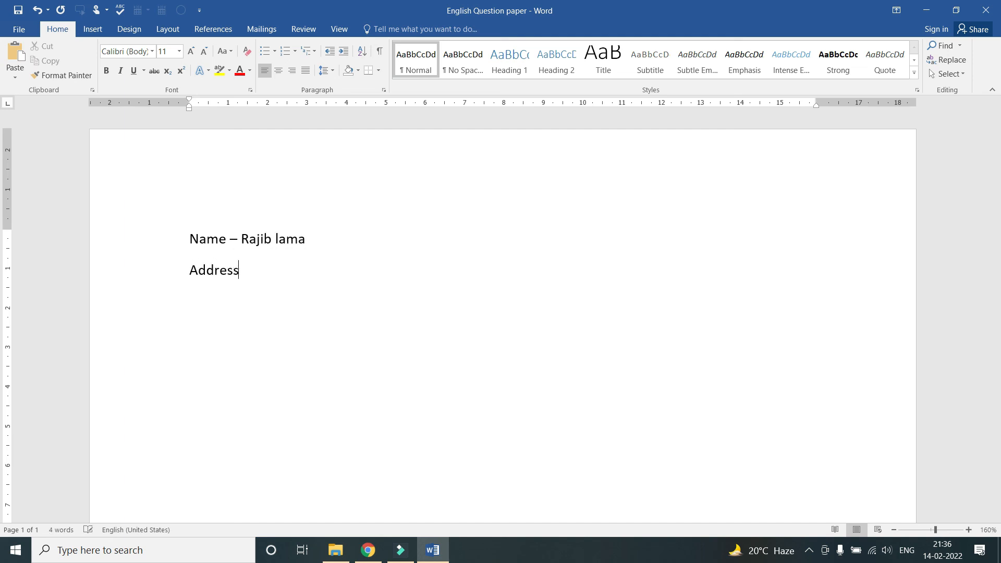
pyautogui.write(':')
pyautogui.press('BackSpace')
pyautogui.write('- kalchini')
pyautogui.press('Return')
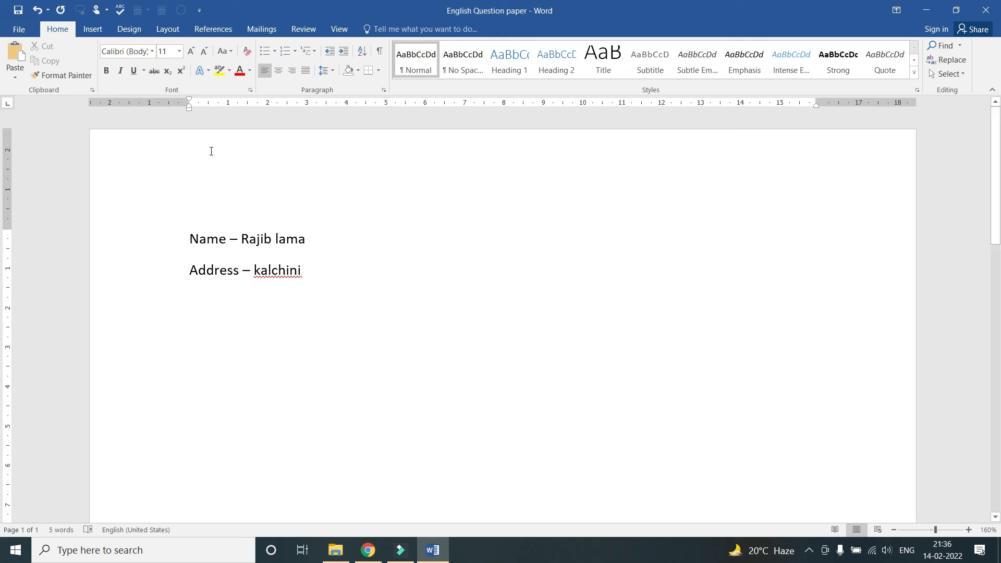
pyautogui.click(19, 29)
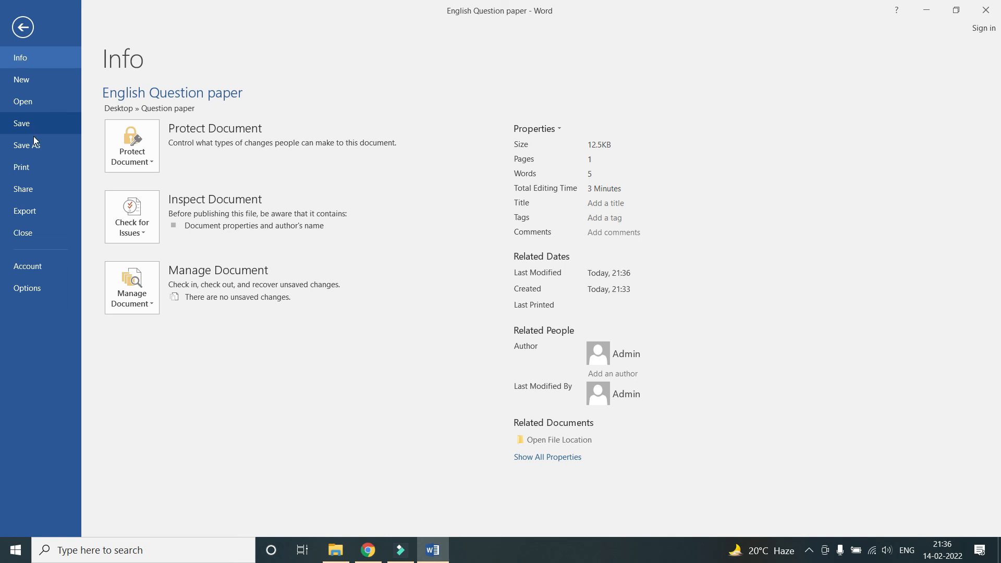
# Open the full Save As dialog through Browse and navigate to the Desktop folder
pyautogui.click(35, 145)
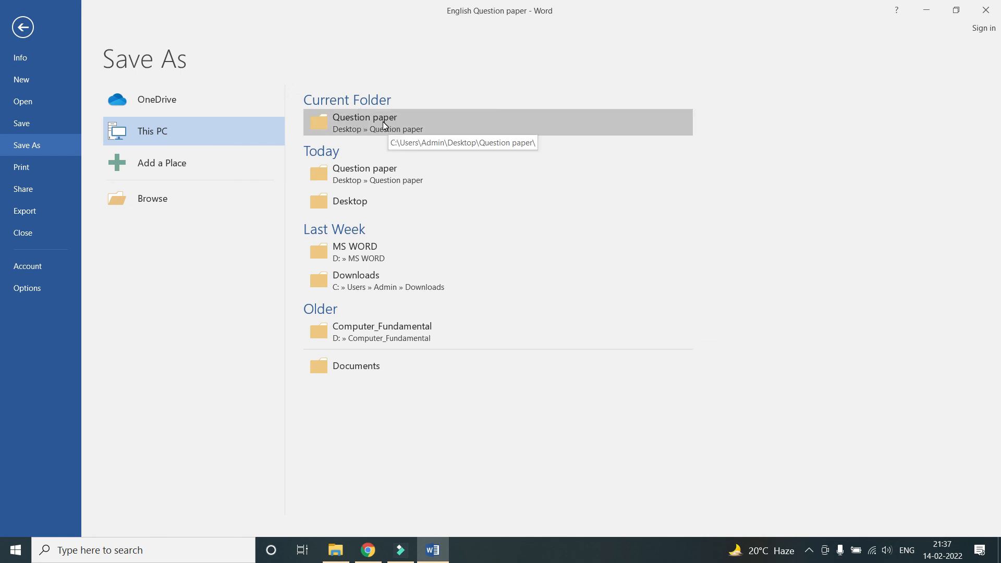
pyautogui.click(182, 198)
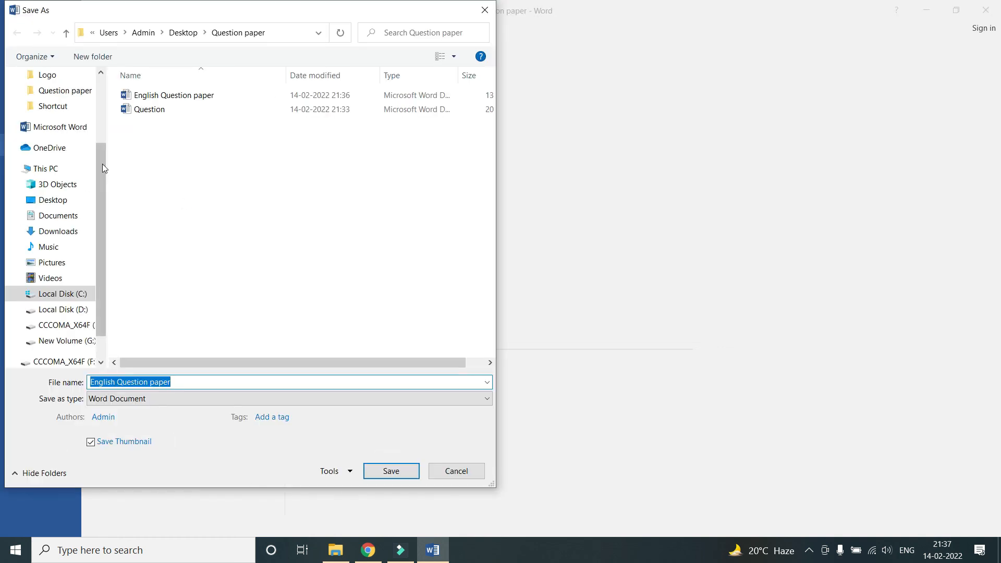
pyautogui.scroll(3, 103, 161)
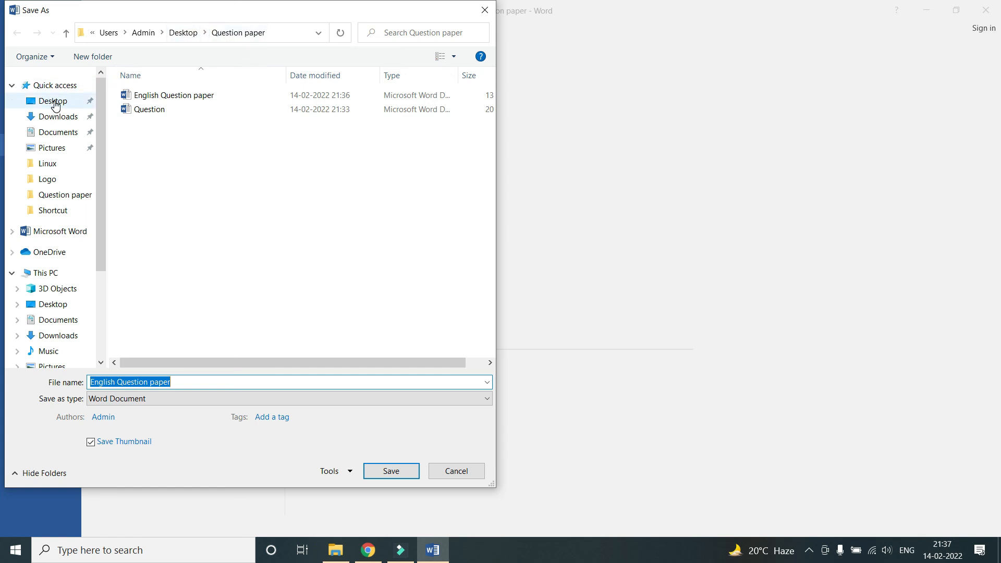
pyautogui.click(182, 34)
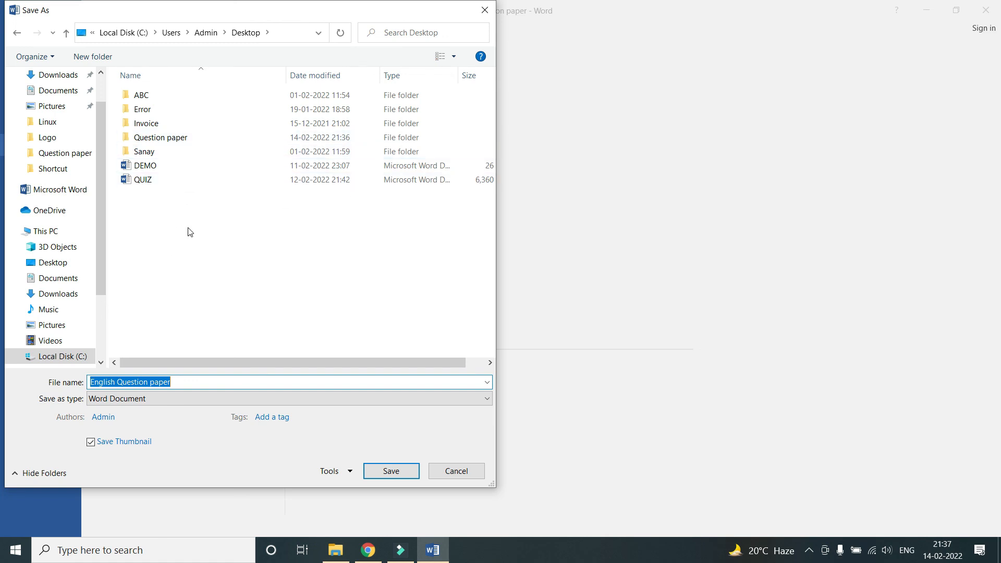
pyautogui.click(181, 248)
# Create a new 'Name List' folder on the Desktop and open it
pyautogui.rightClick(180, 248)
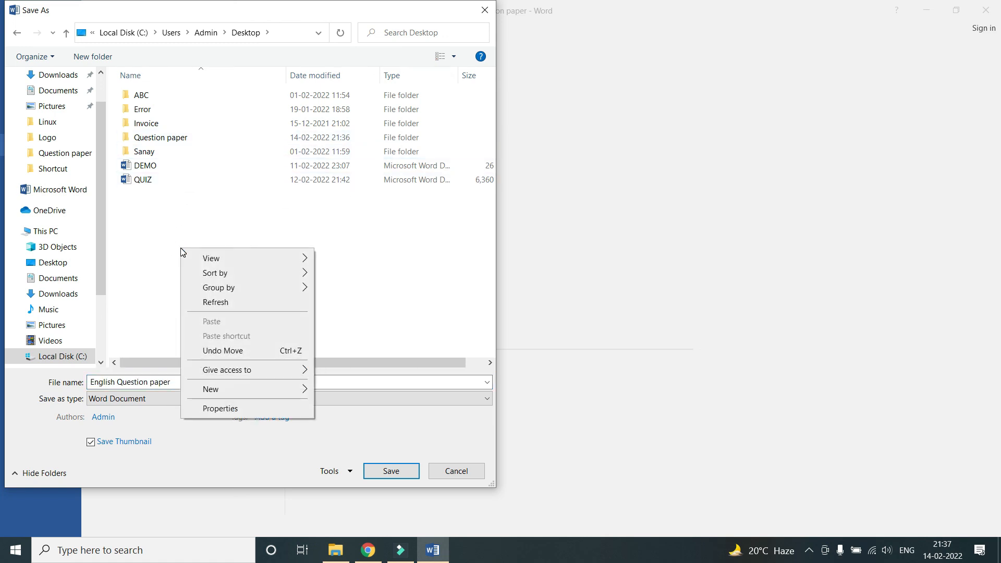
pyautogui.moveTo(276, 389)
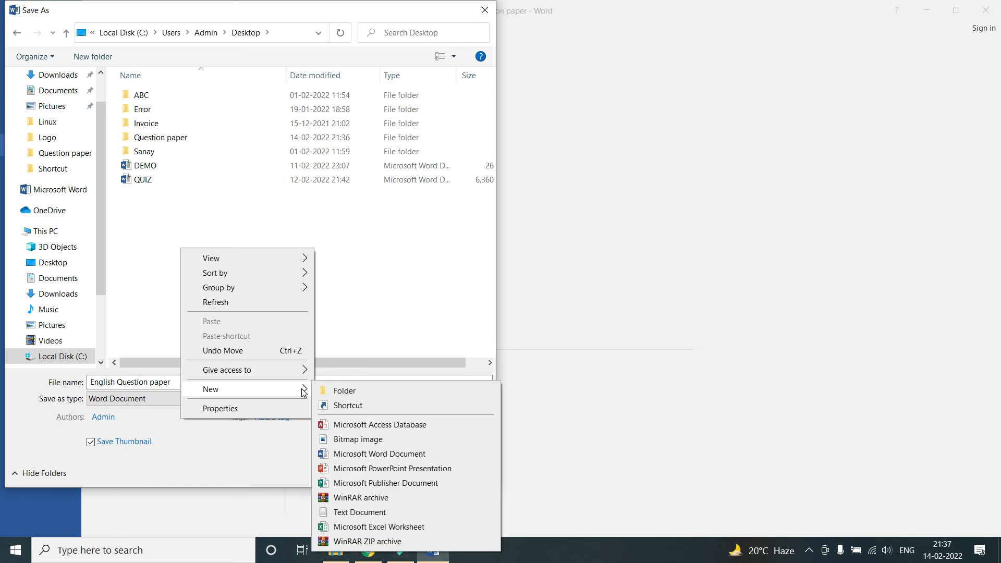
pyautogui.click(350, 389)
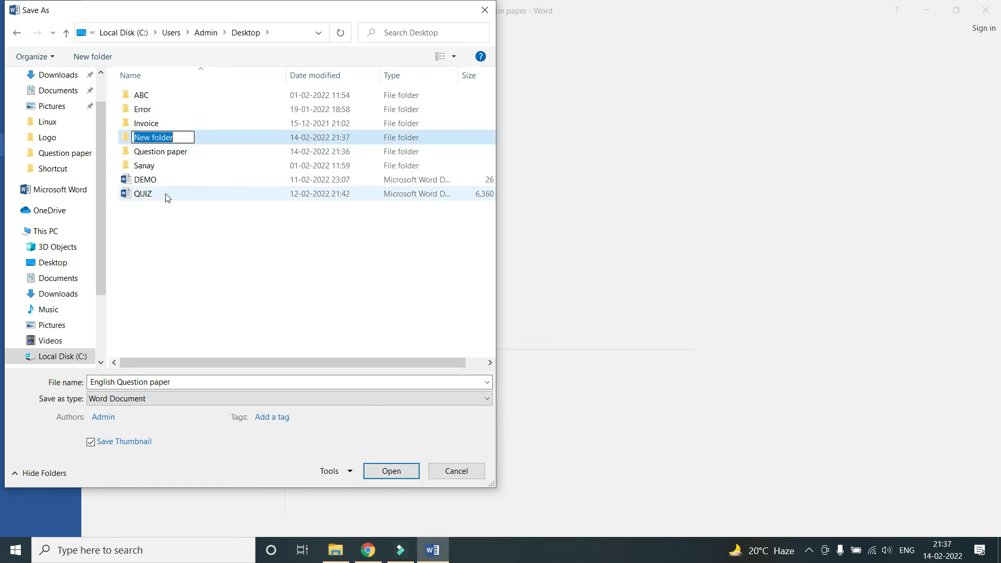
pyautogui.write('Name List')
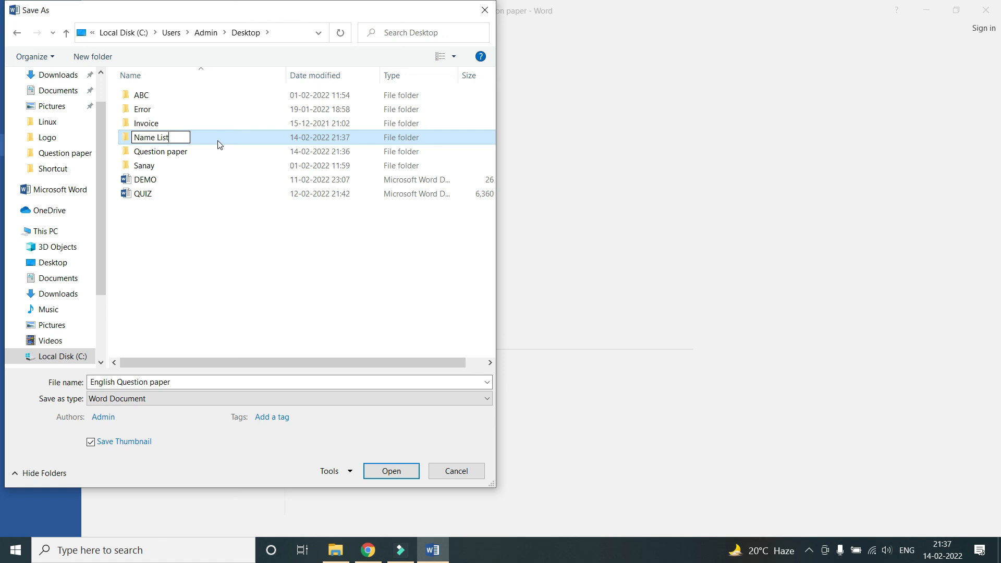
pyautogui.press('Return')
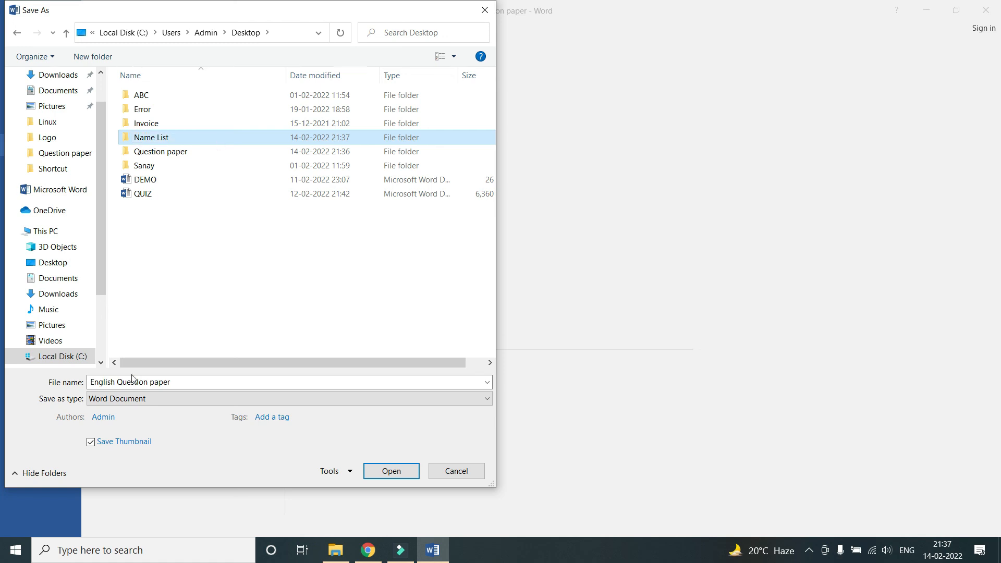
pyautogui.doubleClick(140, 137)
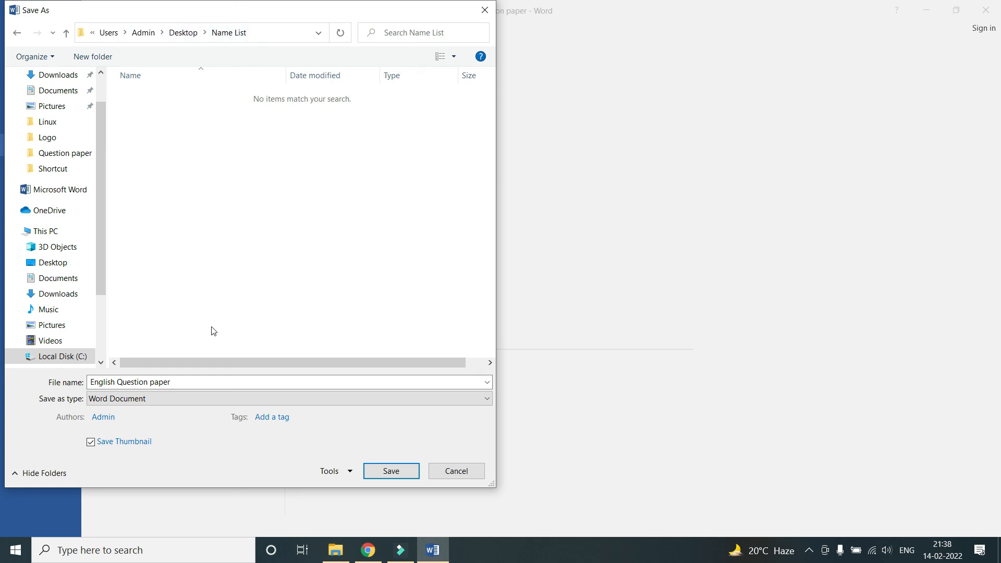
# Save the document there with the person's full name as the file name
pyautogui.click(139, 388)
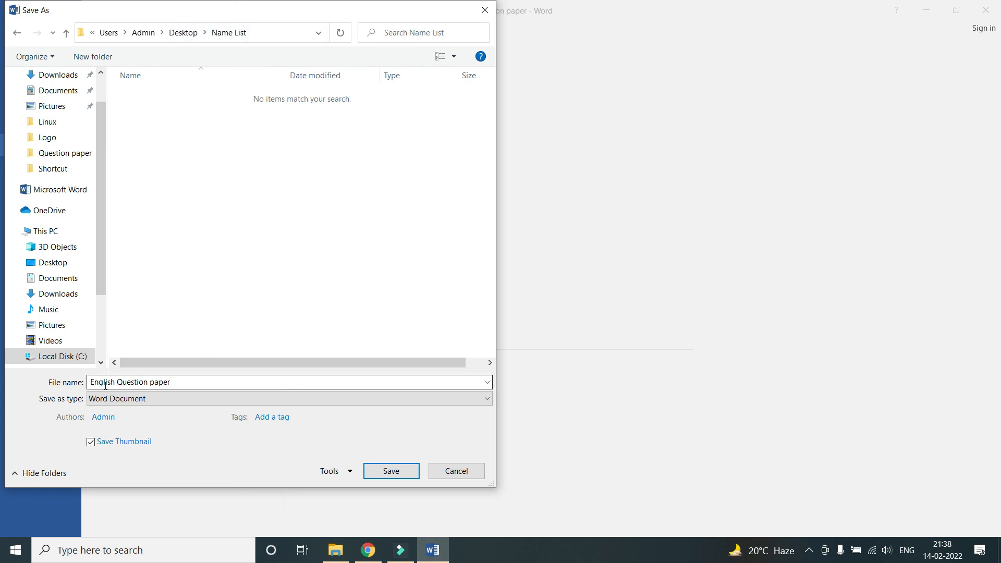
pyautogui.tripleClick(178, 386)
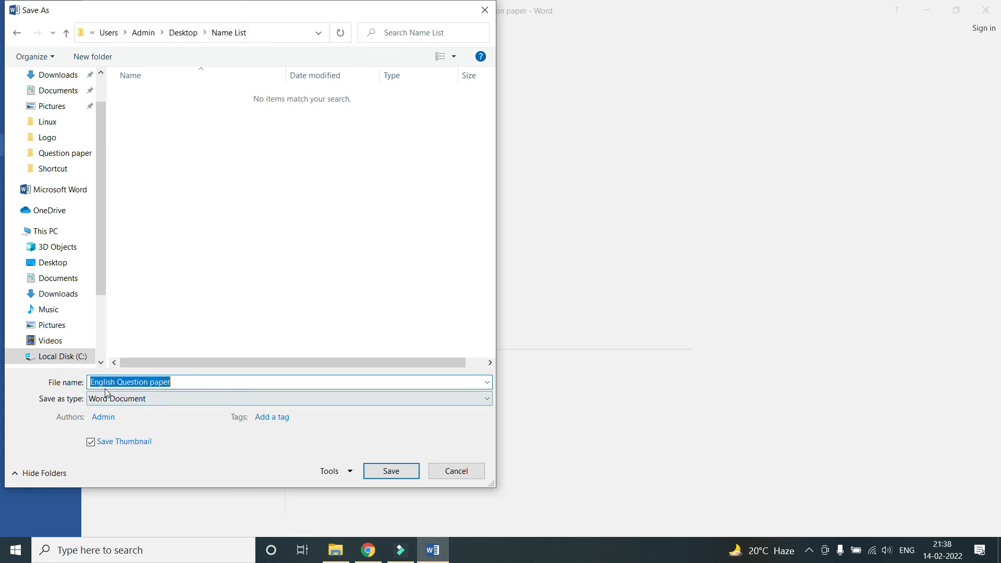
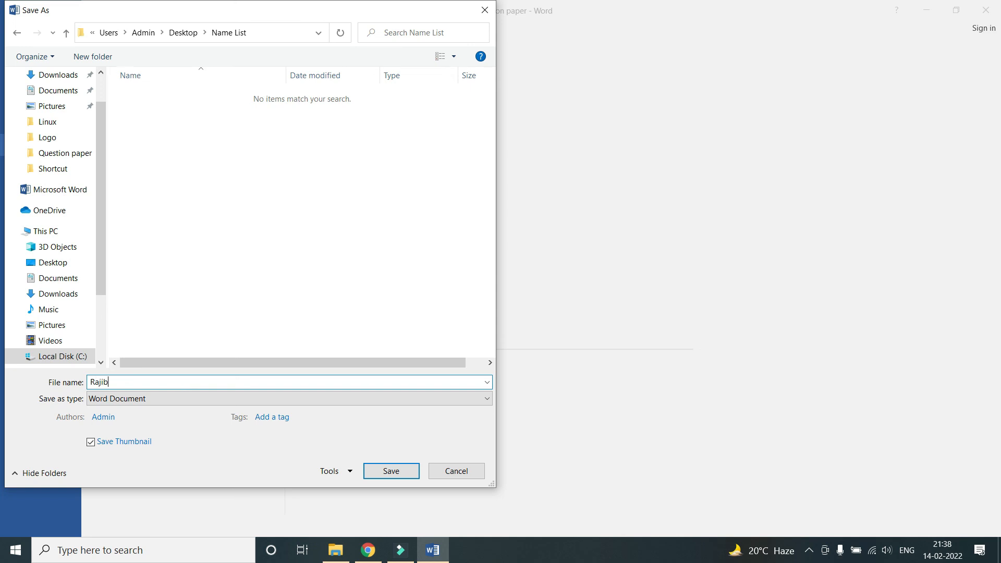
pyautogui.press('Return')
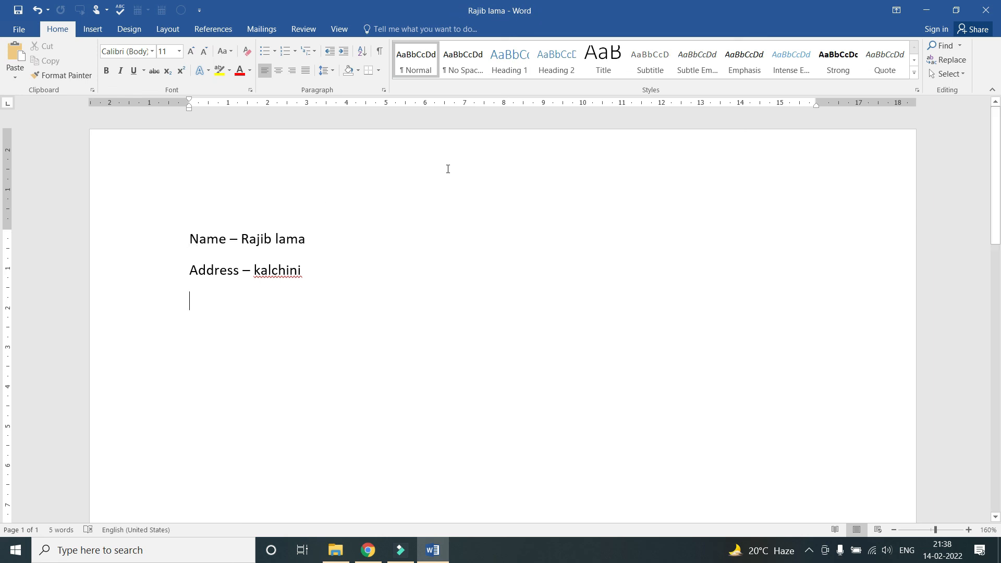
# Replace the Name line's name with another person's full name, capitalising the surname
pyautogui.moveTo(308, 239); pyautogui.dragTo(241, 239)
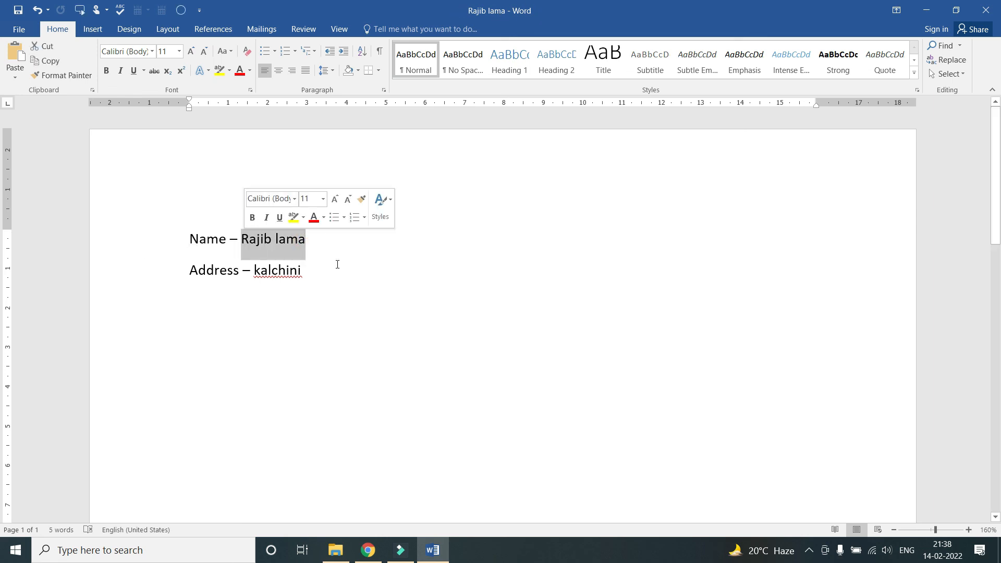
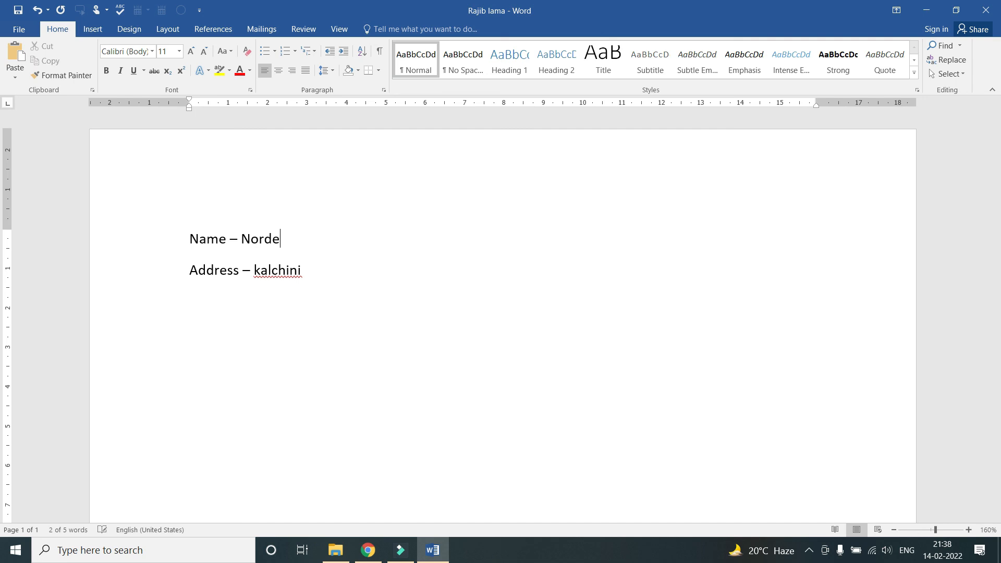
pyautogui.press('Left')
pyautogui.press('Left')
pyautogui.press('Left')
pyautogui.press('BackSpace')
pyautogui.write('L')
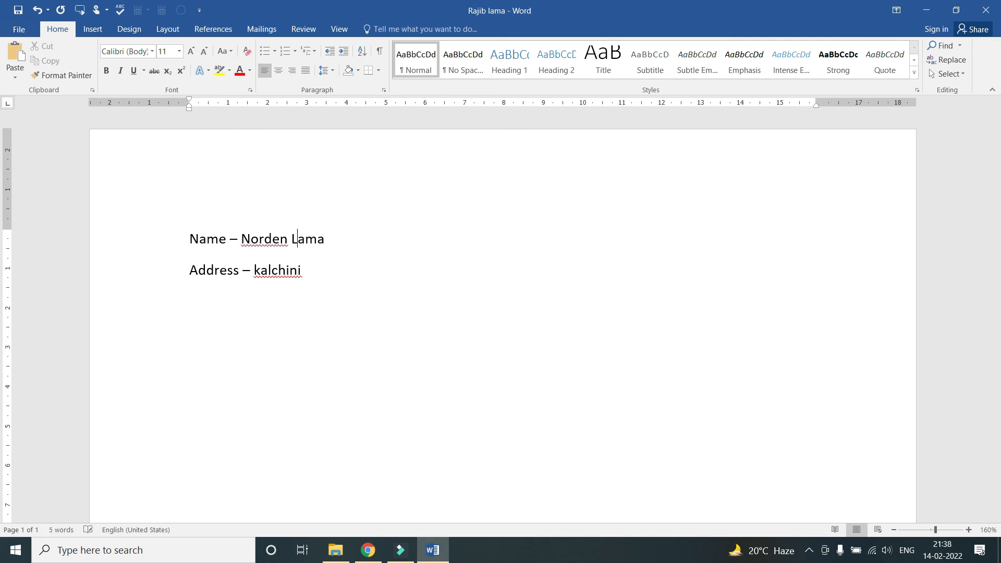
pyautogui.click(337, 264)
# Save a copy in Name List under the second person's name, then minimize Word
pyautogui.click(19, 29)
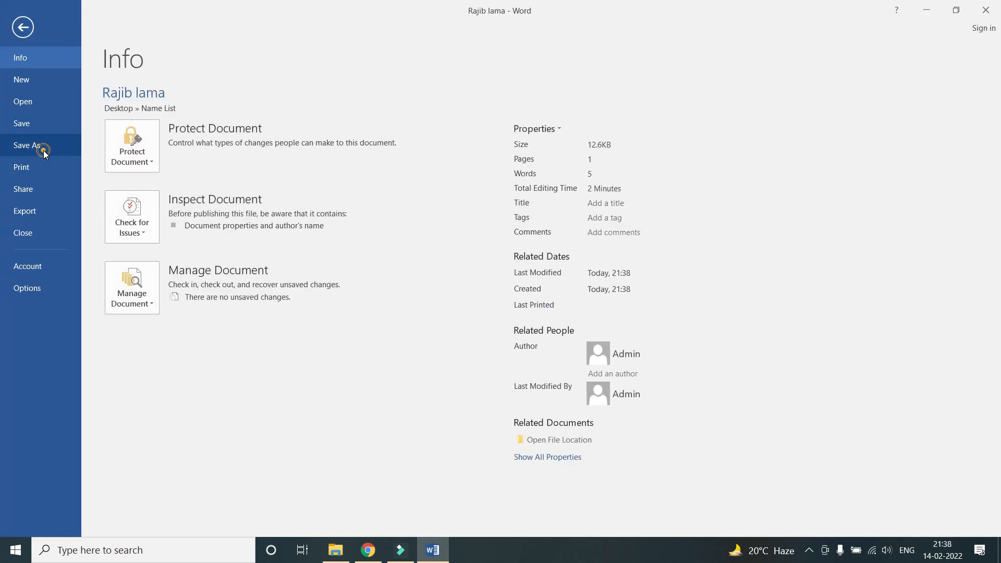
pyautogui.click(43, 151)
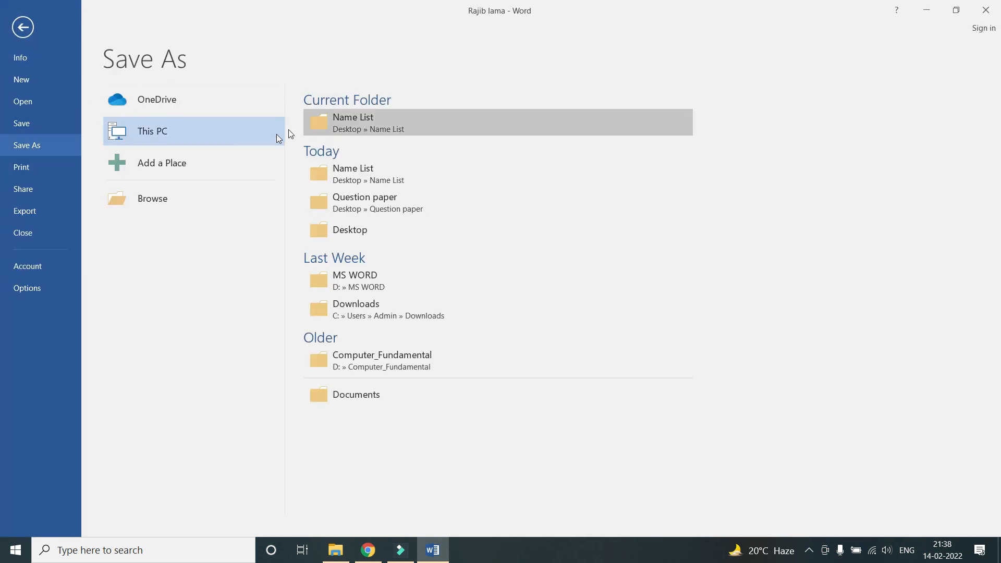
pyautogui.click(379, 126)
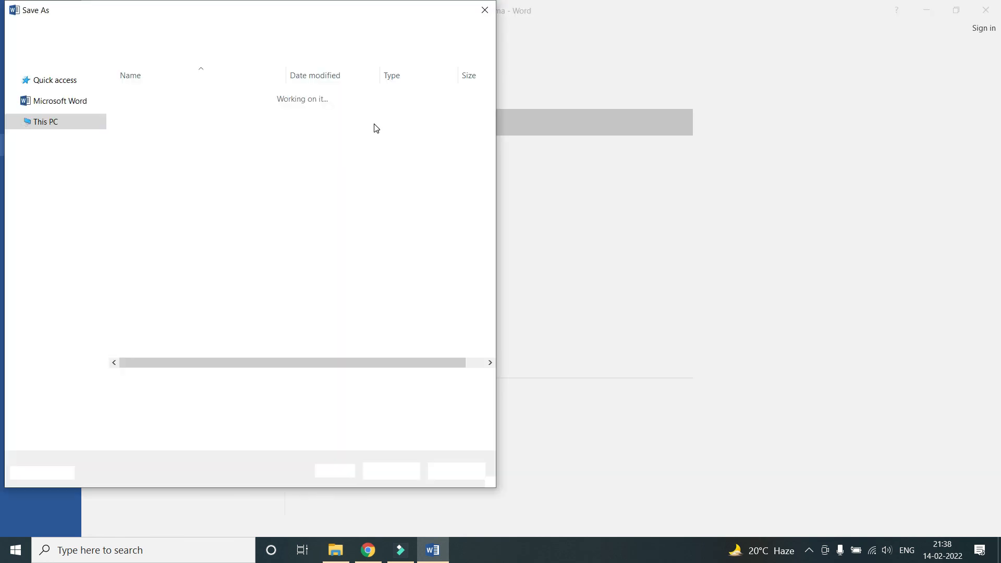
pyautogui.click(107, 382)
pyautogui.press('BackSpace')
pyautogui.press('BackSpace')
pyautogui.press('BackSpace')
pyautogui.press('BackSpace')
pyautogui.press('BackSpace')
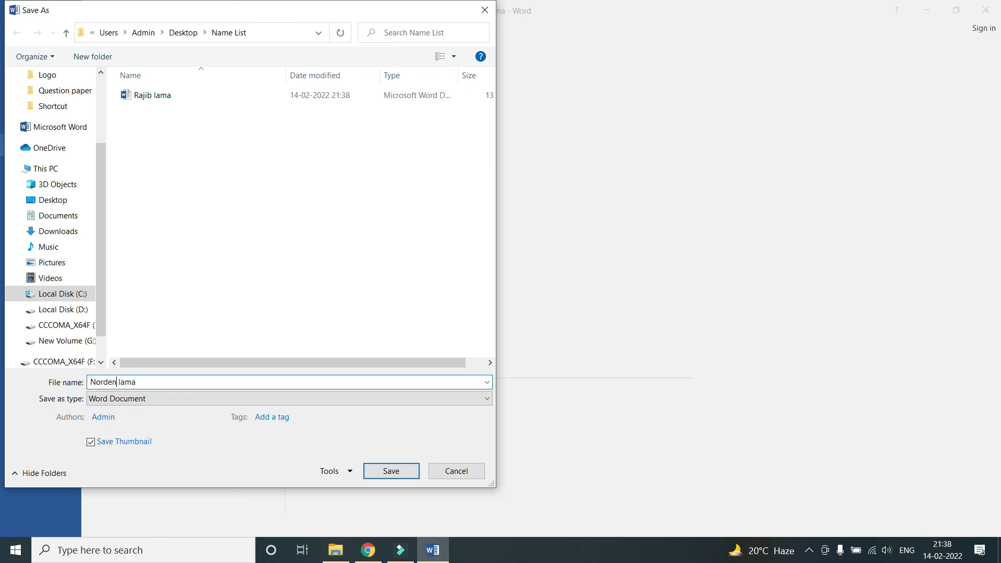
pyautogui.press('Return')
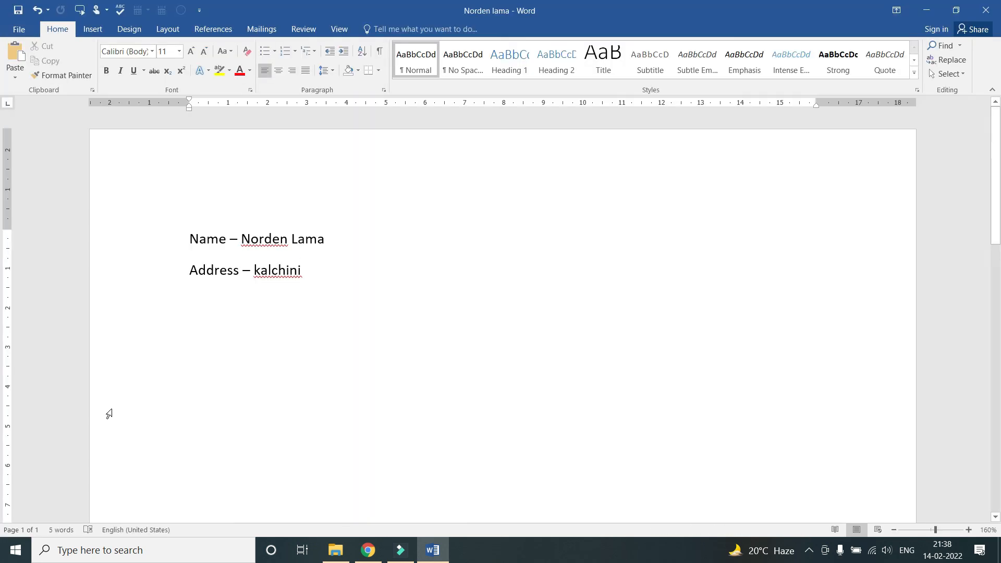
pyautogui.click(925, 10)
pyautogui.click(247, 186)
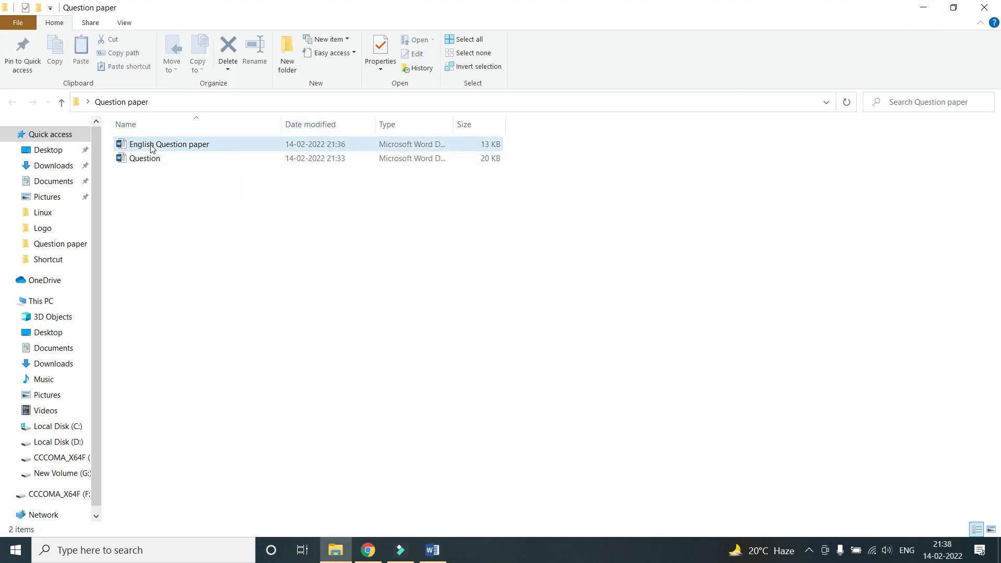
# Open the desktop's Name List folder, check both saved name documents, and return to Word
pyautogui.click(56, 151)
pyautogui.click(984, 7)
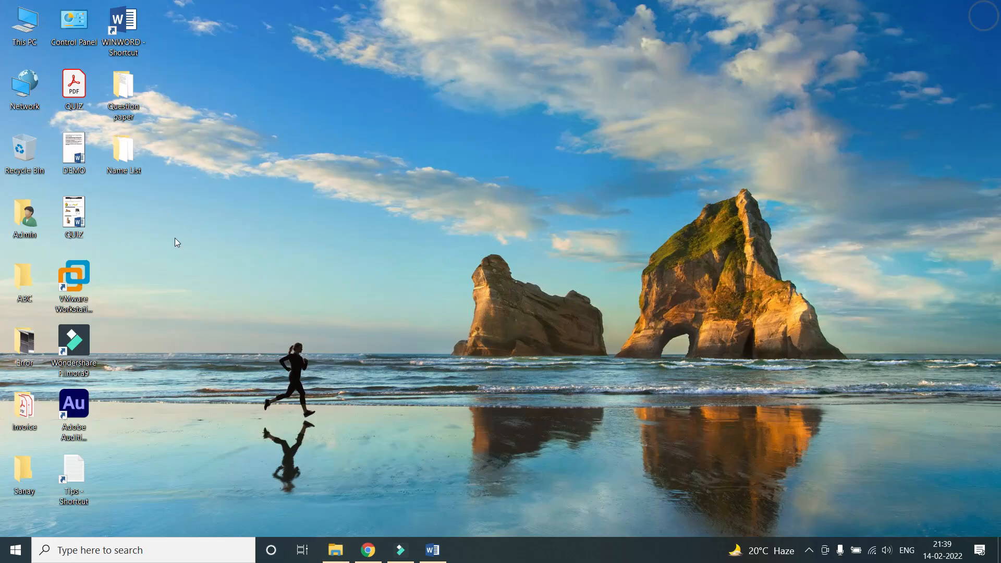
pyautogui.doubleClick(125, 155)
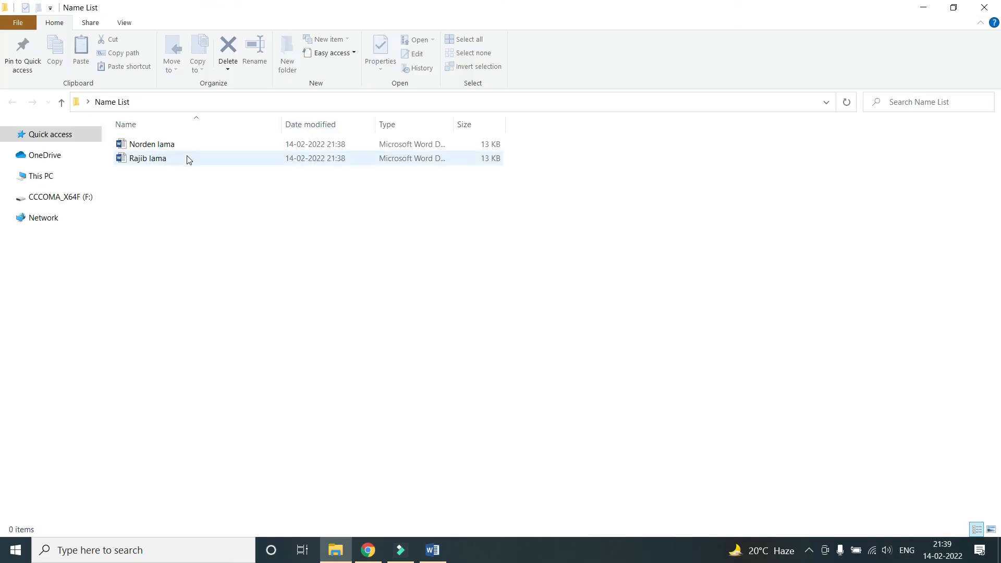
pyautogui.click(148, 147)
pyautogui.click(151, 160)
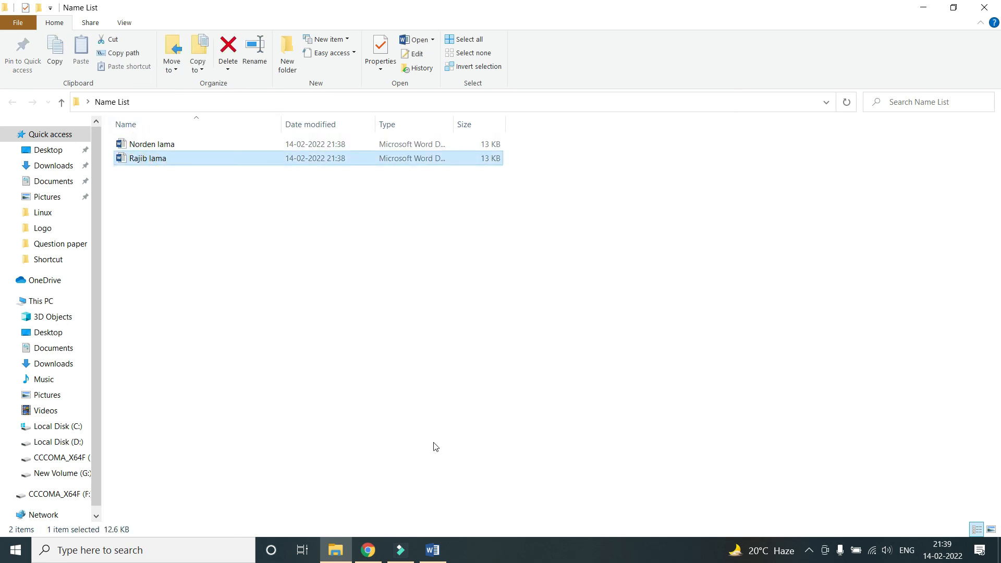
pyautogui.click(437, 548)
pyautogui.click(288, 239)
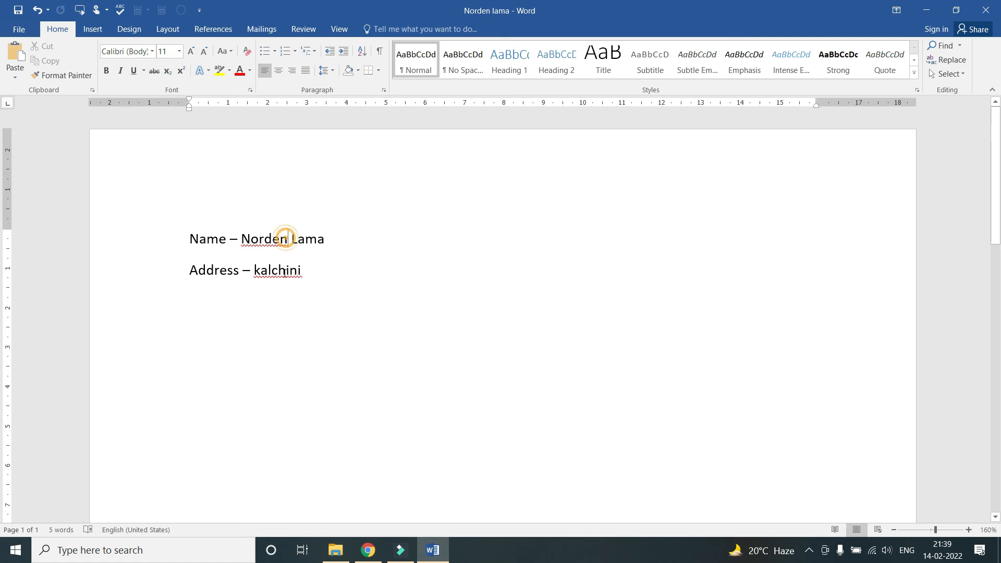
pyautogui.press('BackSpace')
pyautogui.press('BackSpace')
pyautogui.press('BackSpace')
pyautogui.press('BackSpace')
pyautogui.press('BackSpace')
pyautogui.write('imesh')
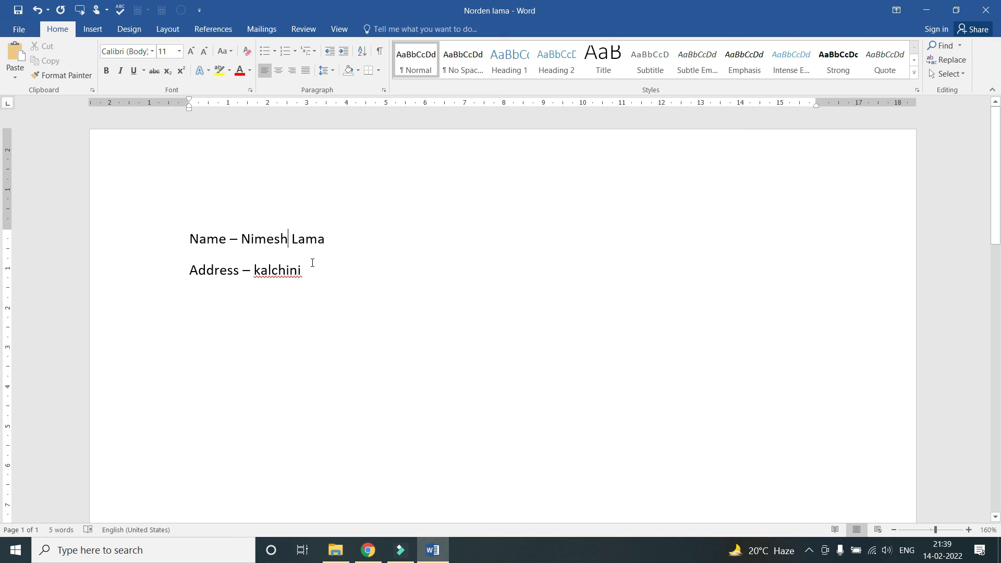
pyautogui.click(19, 29)
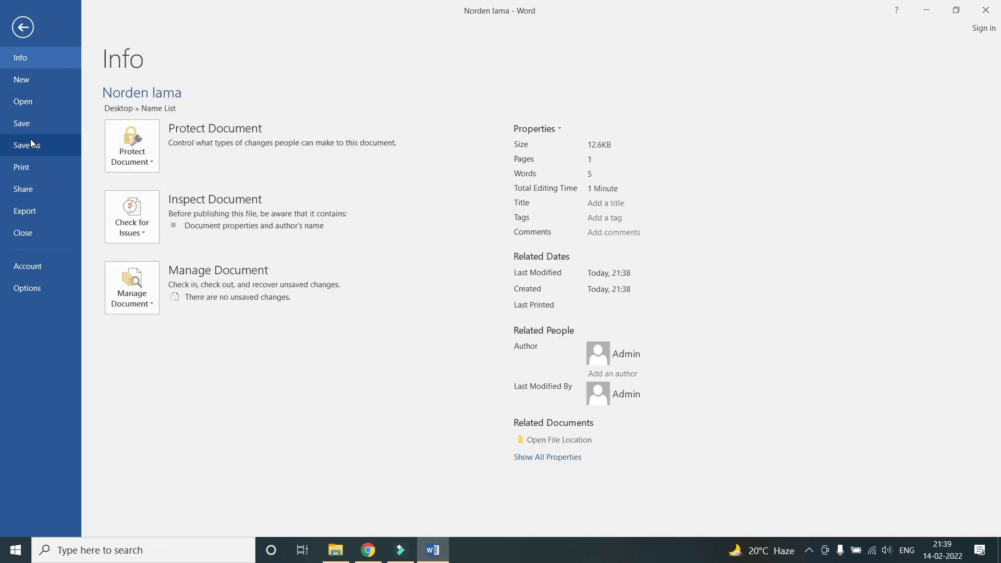
pyautogui.press('Escape')
pyautogui.click(315, 302)
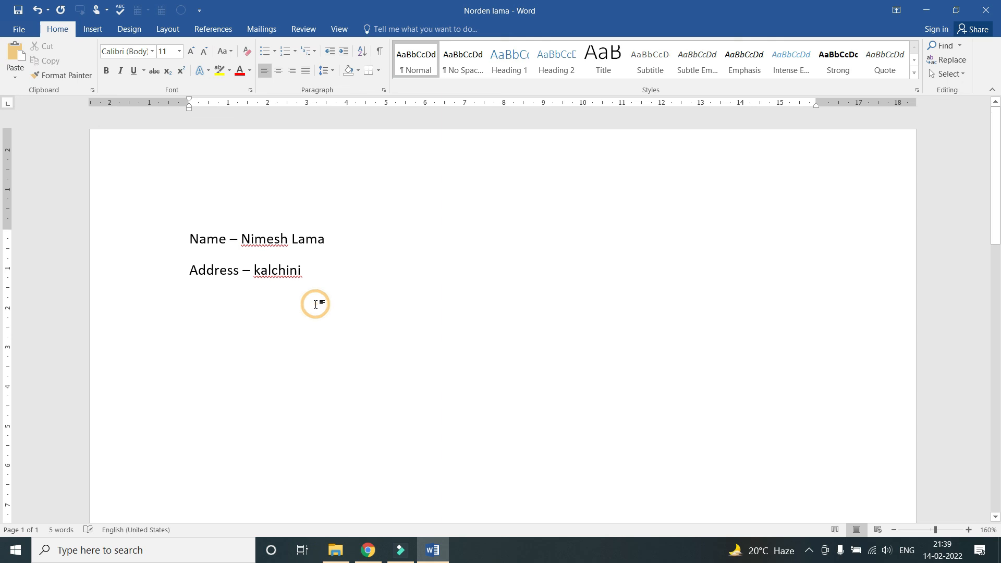
pyautogui.press('F12')
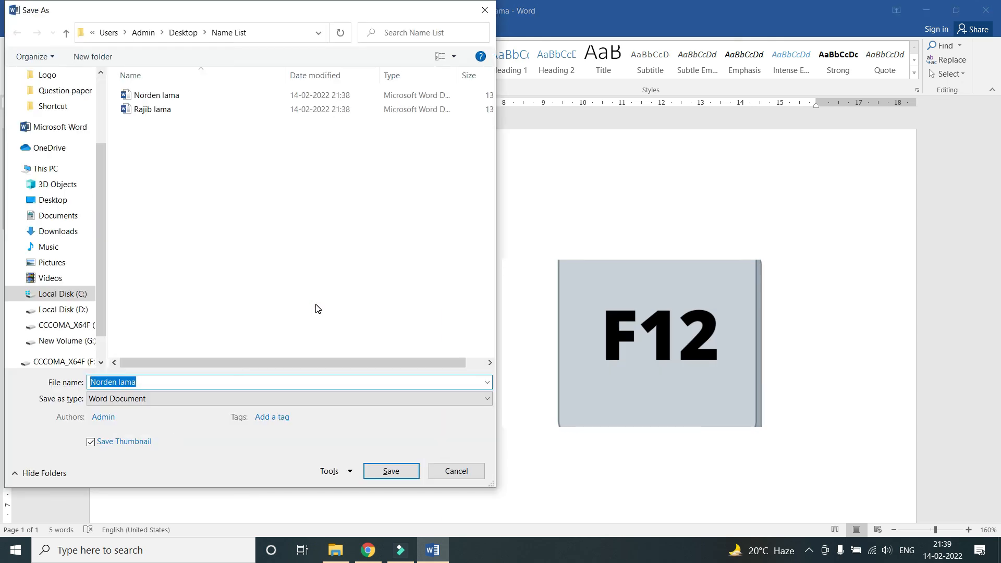
pyautogui.click(115, 381)
pyautogui.press('BackSpace')
pyautogui.press('BackSpace')
pyautogui.press('BackSpace')
pyautogui.press('BackSpace')
pyautogui.press('BackSpace')
pyautogui.press('BackSpace')
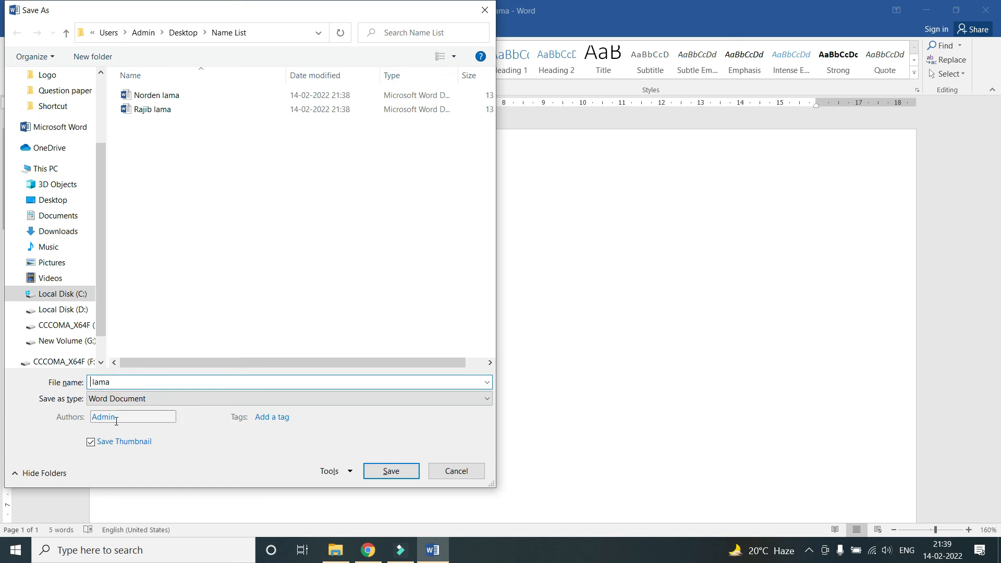
pyautogui.write('Nimesh')
pyautogui.press('Return')
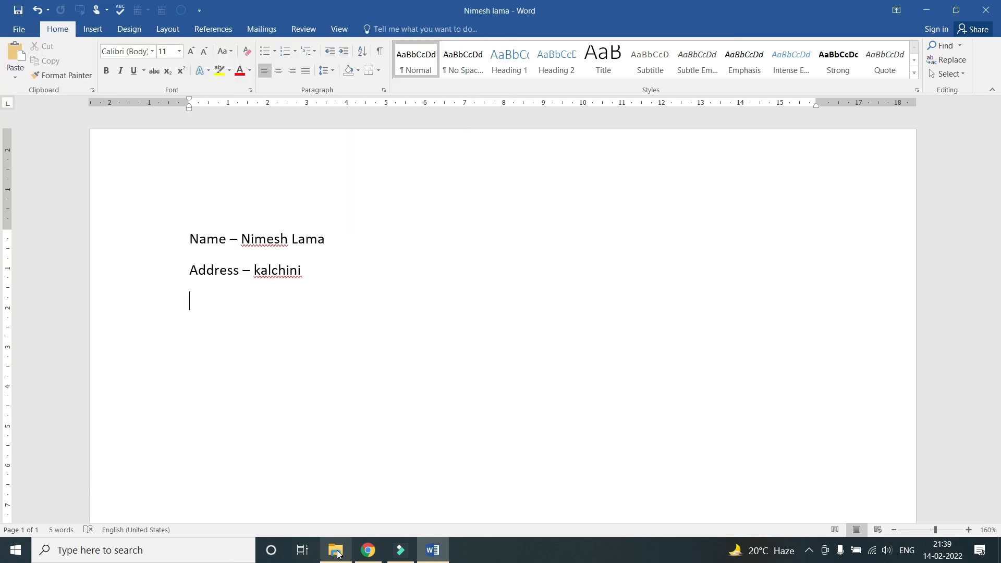
pyautogui.click(337, 553)
pyautogui.click(217, 233)
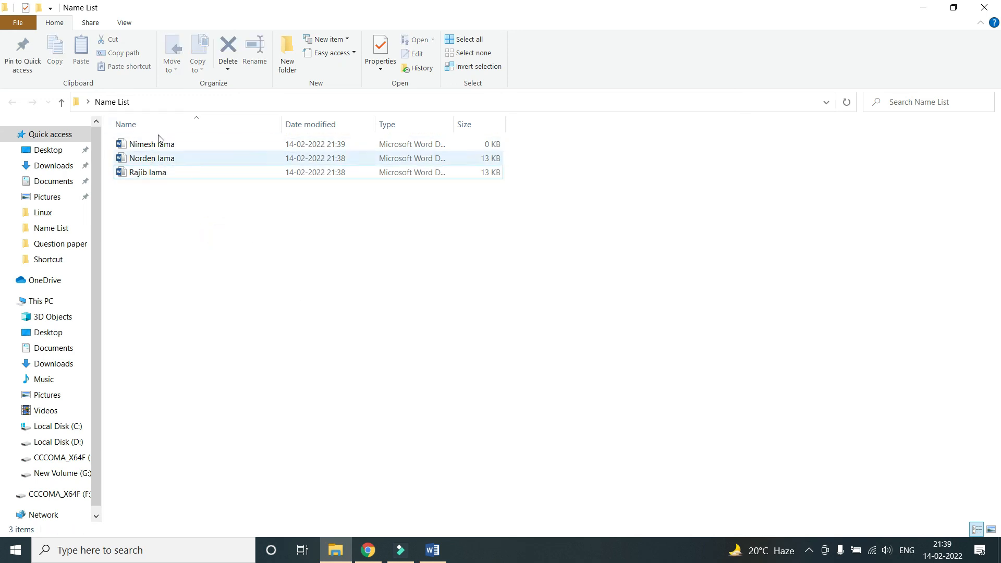
pyautogui.click(151, 159)
pyautogui.click(146, 174)
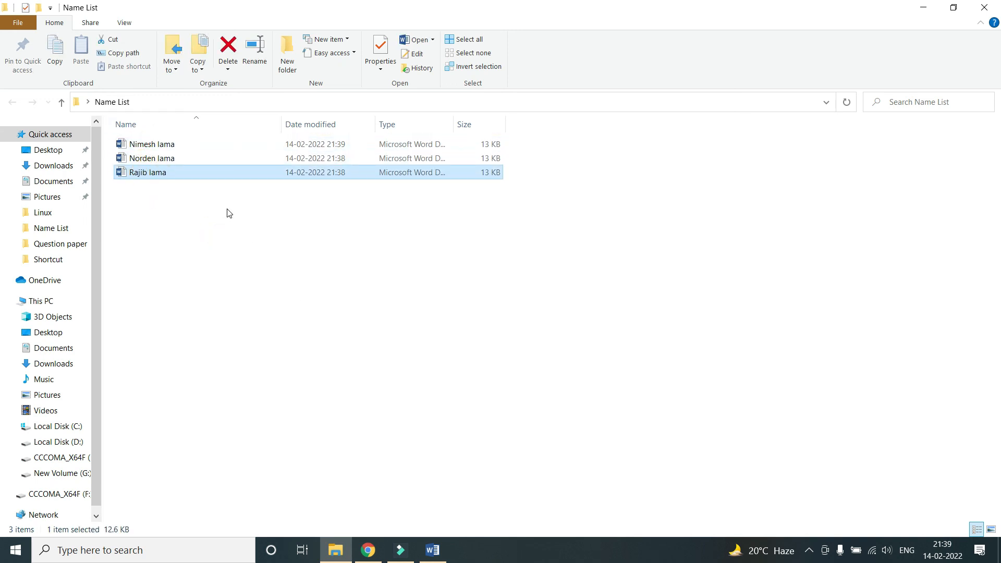
pyautogui.click(432, 550)
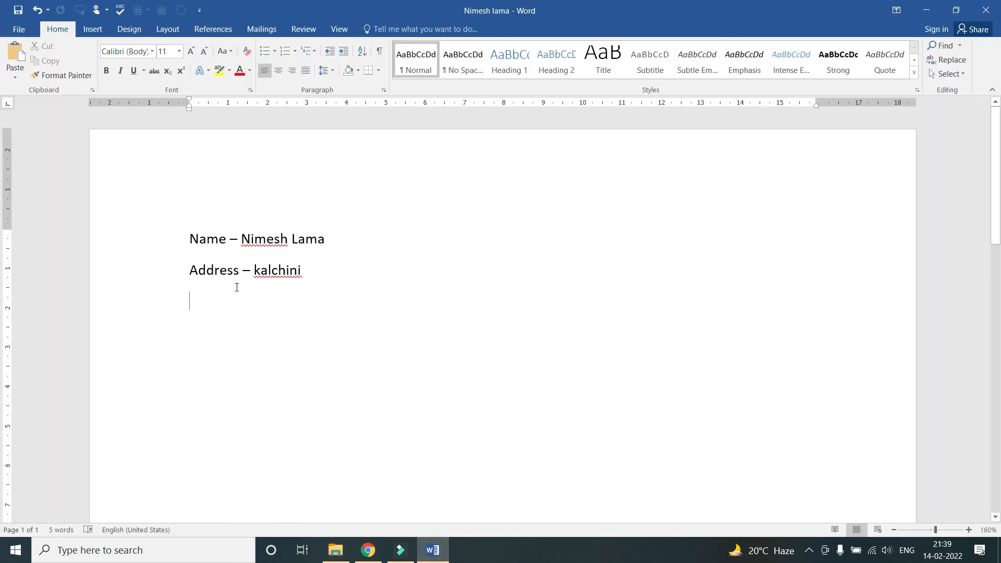
# Add the lines 'Age: - 24' and 'gender: male' and save the document
pyautogui.write('ge')
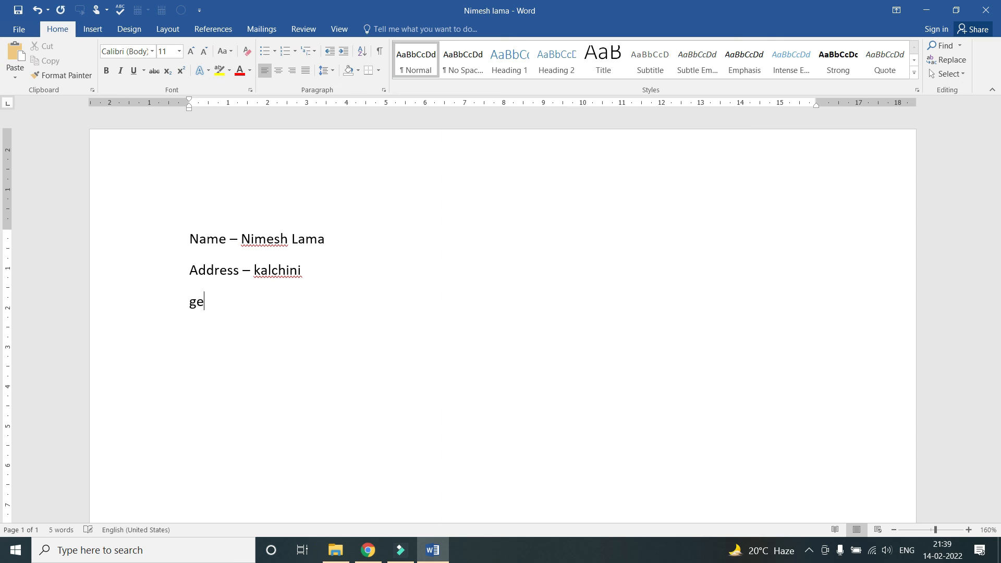
pyautogui.press('BackSpace')
pyautogui.press('BackSpace')
pyautogui.write('Age: - 24')
pyautogui.hotkey('ctrl', 's')
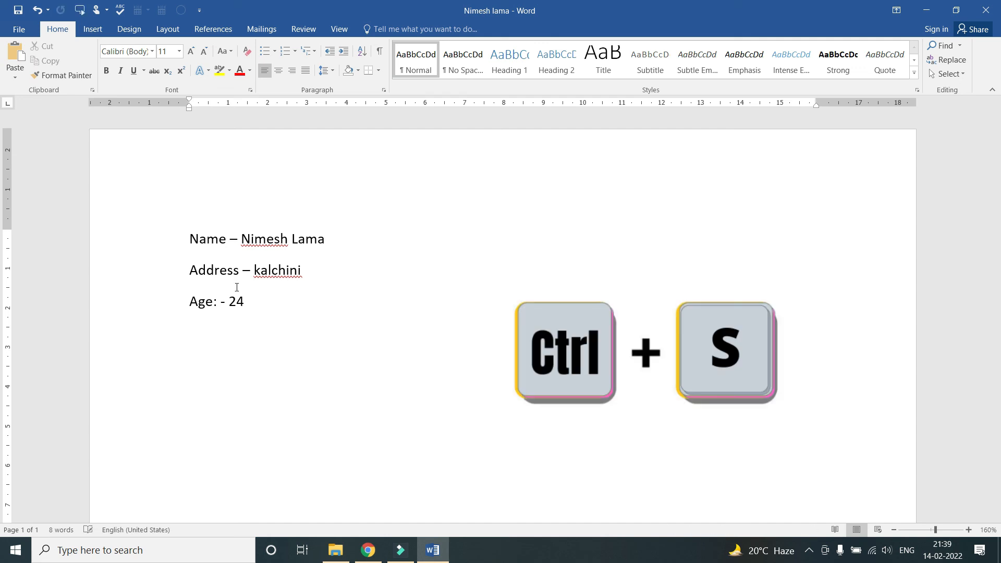
pyautogui.press('Return')
pyautogui.write('gend')
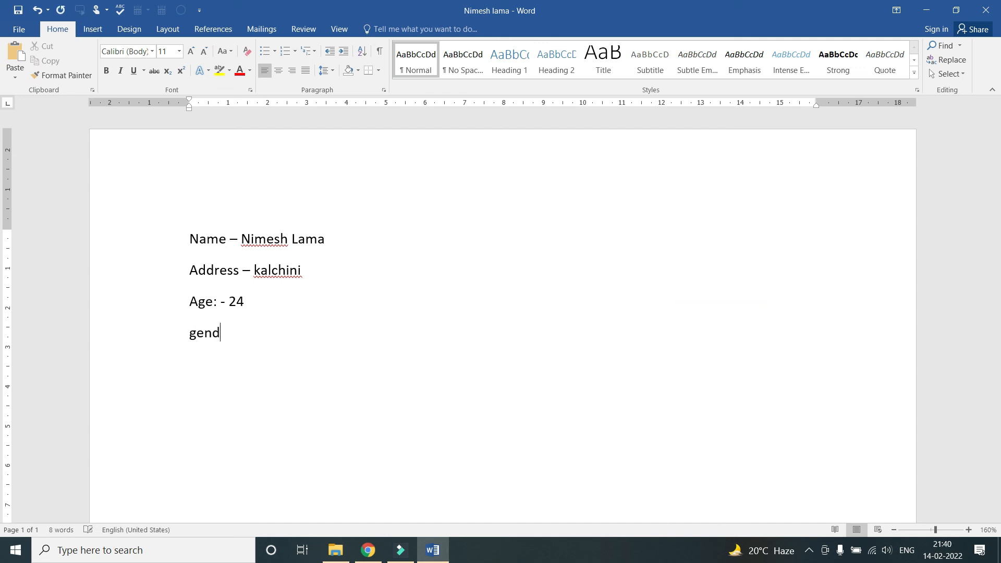
pyautogui.write('er: male')
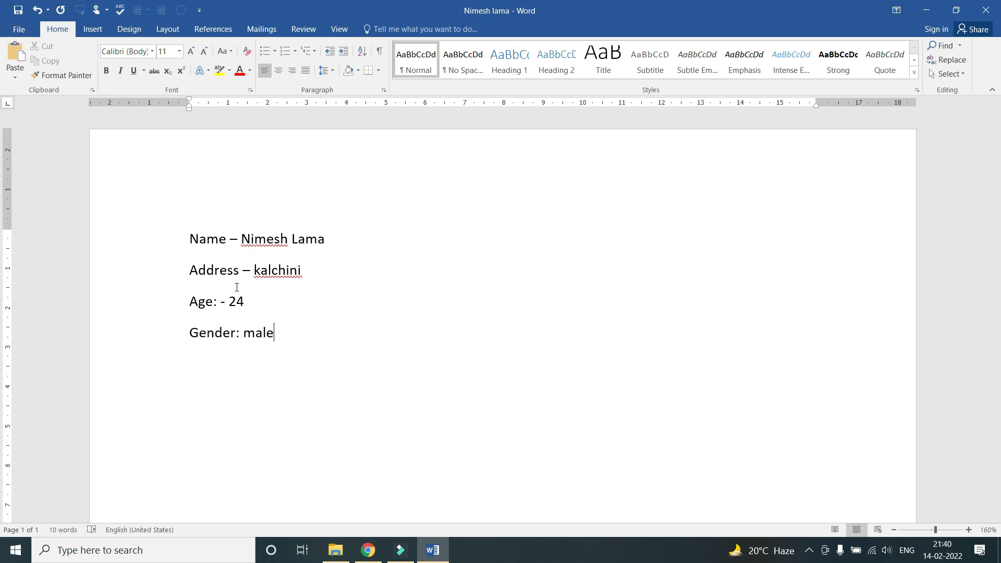
pyautogui.hotkey('ctrl', 's')
# Replace the first name 'Nimesh' with 'Arpan' on the Name line
pyautogui.click(288, 240)
pyautogui.press('BackSpace')
pyautogui.press('BackSpace')
pyautogui.press('BackSpace')
pyautogui.press('BackSpace')
pyautogui.press('BackSpace')
pyautogui.press('BackSpace')
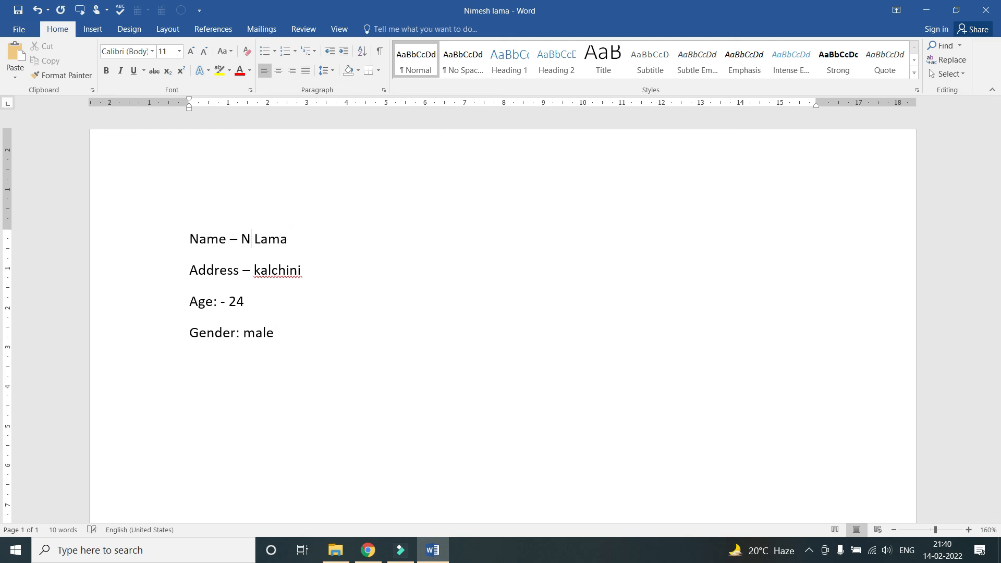
pyautogui.write('Ap')
pyautogui.press('BackSpace')
pyautogui.write('rpan')
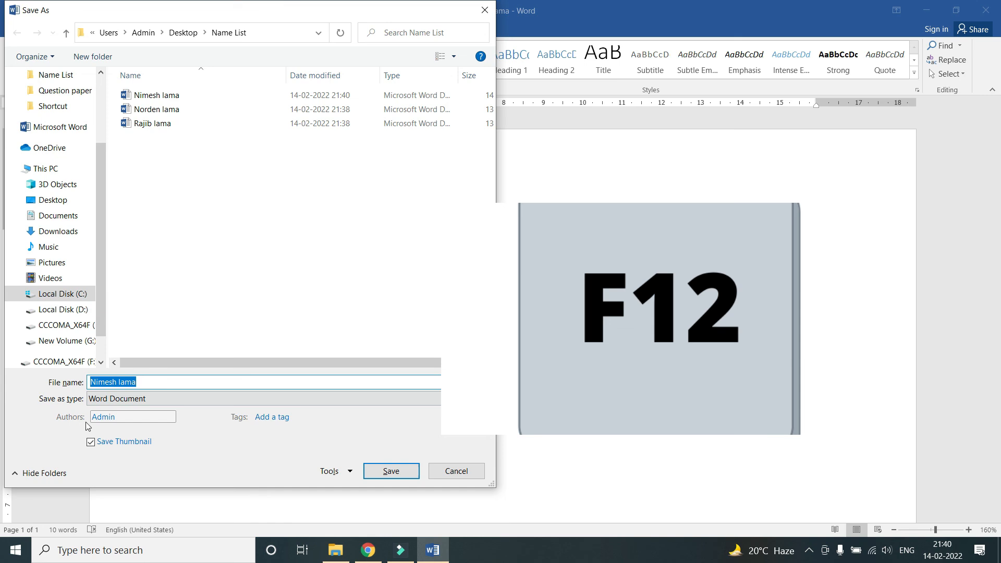
pyautogui.click(116, 382)
pyautogui.press('BackSpace')
pyautogui.press('BackSpace')
pyautogui.press('BackSpace')
pyautogui.press('BackSpace')
pyautogui.press('BackSpace')
pyautogui.press('BackSpace')
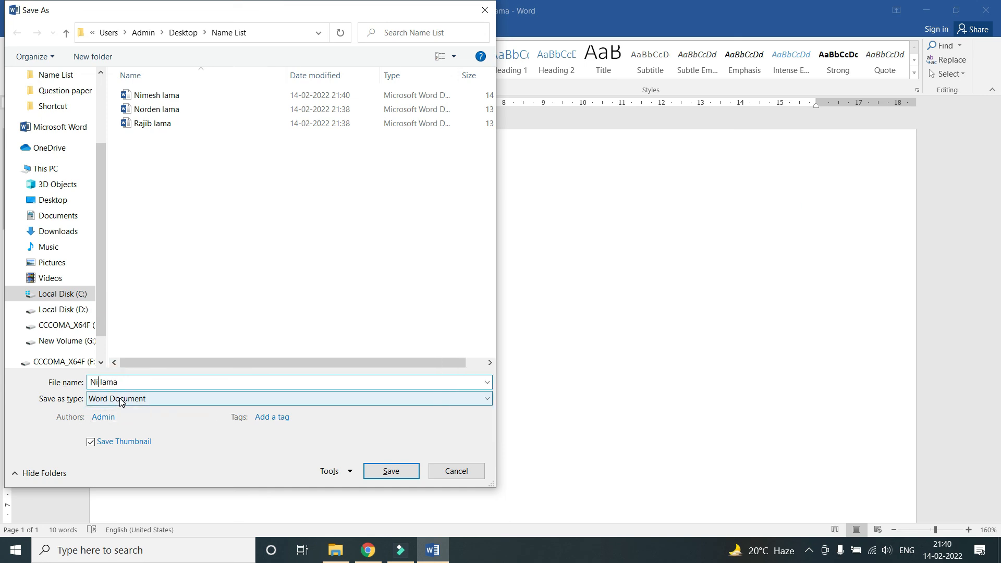
pyautogui.write('Arpan')
pyautogui.press('Return')
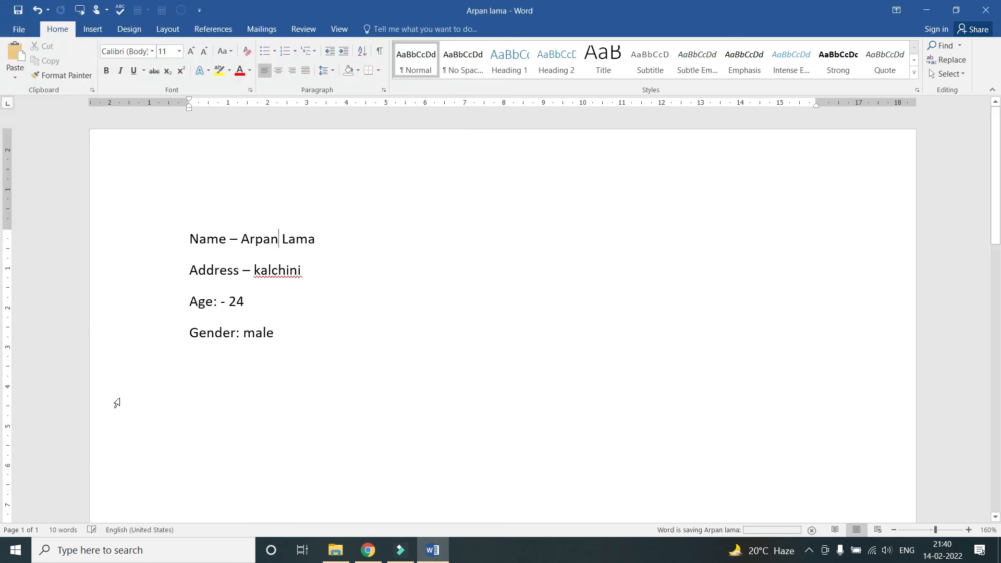
pyautogui.click(334, 552)
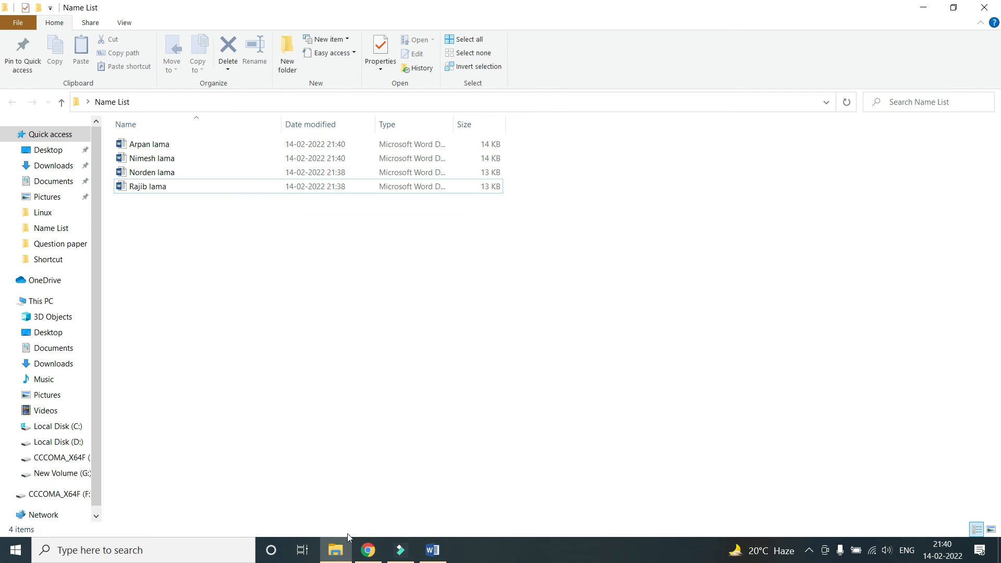
pyautogui.click(432, 550)
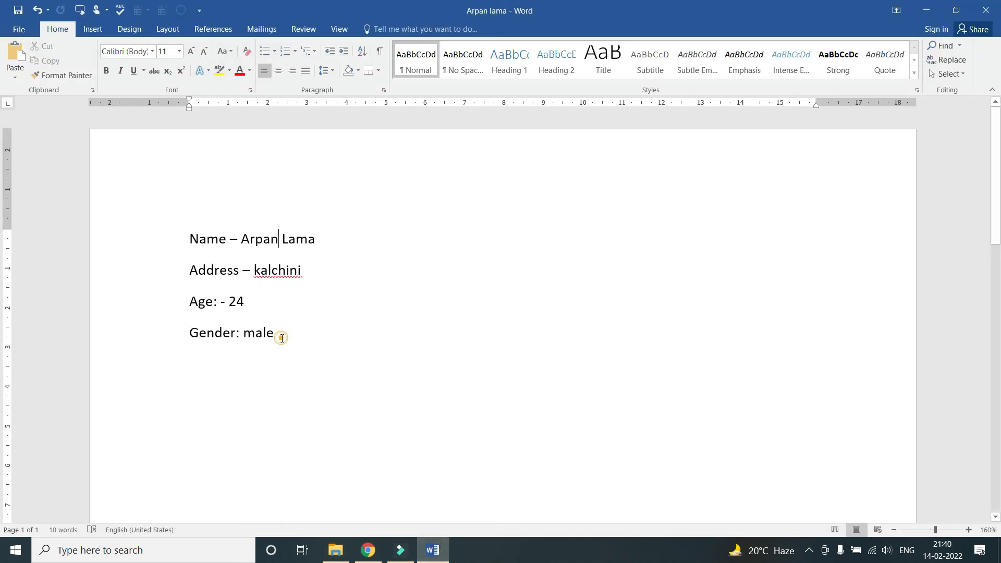
pyautogui.moveTo(282, 335); pyautogui.dragTo(196, 235)
pyautogui.click(299, 291)
pyautogui.click(277, 333)
pyautogui.hotkey('ctrl', 'a')
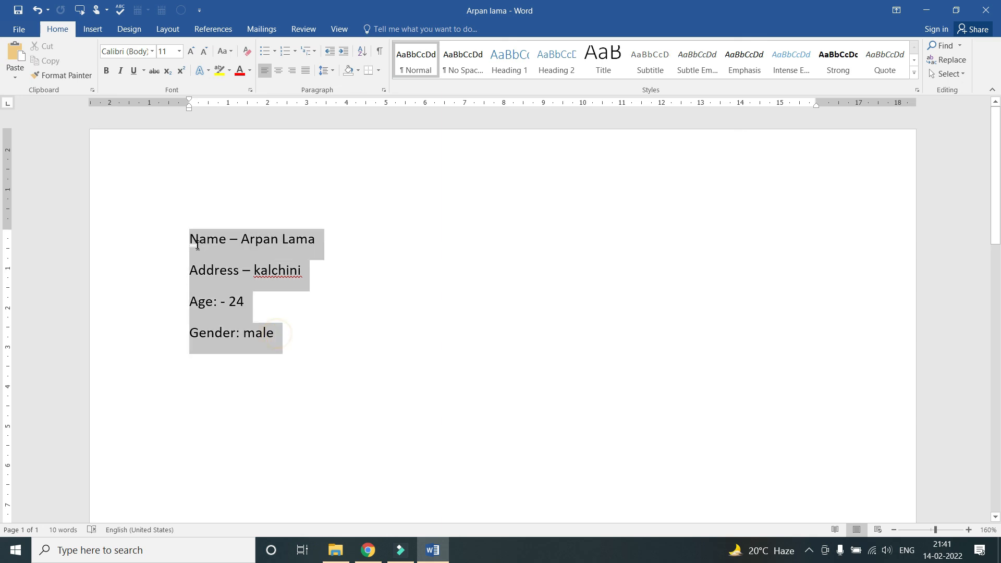
pyautogui.click(273, 316)
pyautogui.keyDown('shift'); pyautogui.click(275, 334); pyautogui.keyUp('shift')
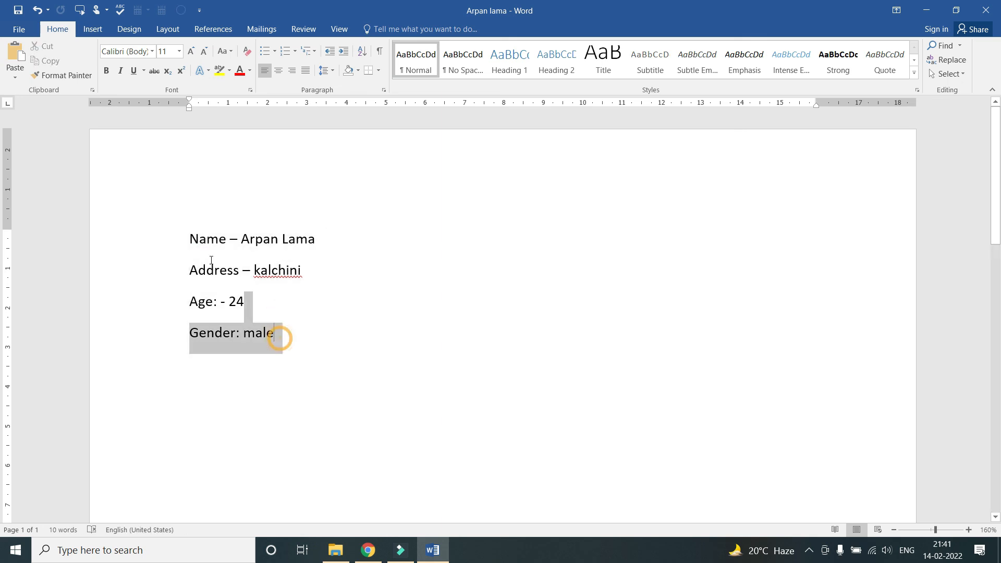
pyautogui.hotkey('ctrl', 'a')
pyautogui.click(268, 307)
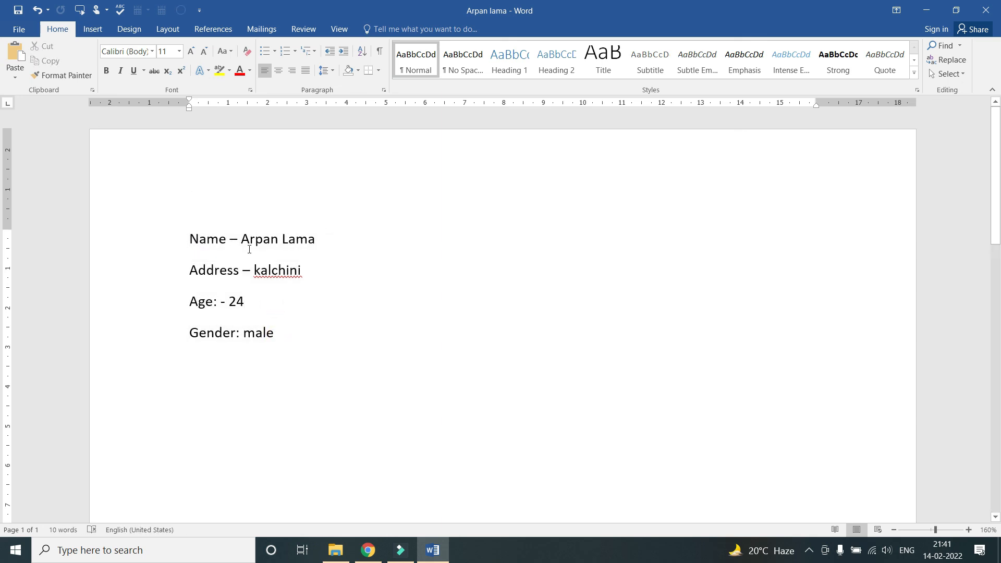
# Glance at the Insert ribbon, return to Home, and leave the cursor after 'male'
pyautogui.click(90, 30)
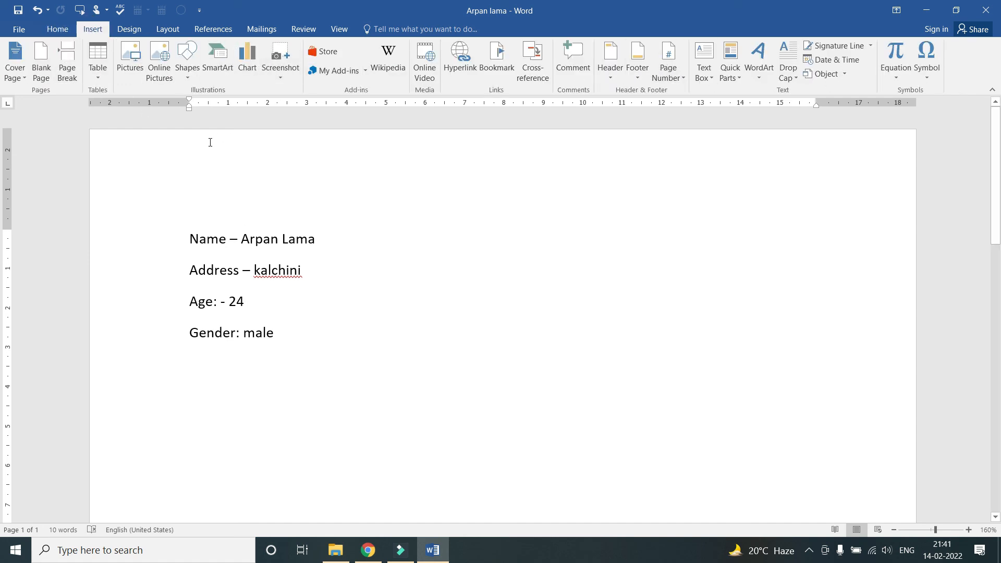
pyautogui.click(57, 29)
pyautogui.click(305, 219)
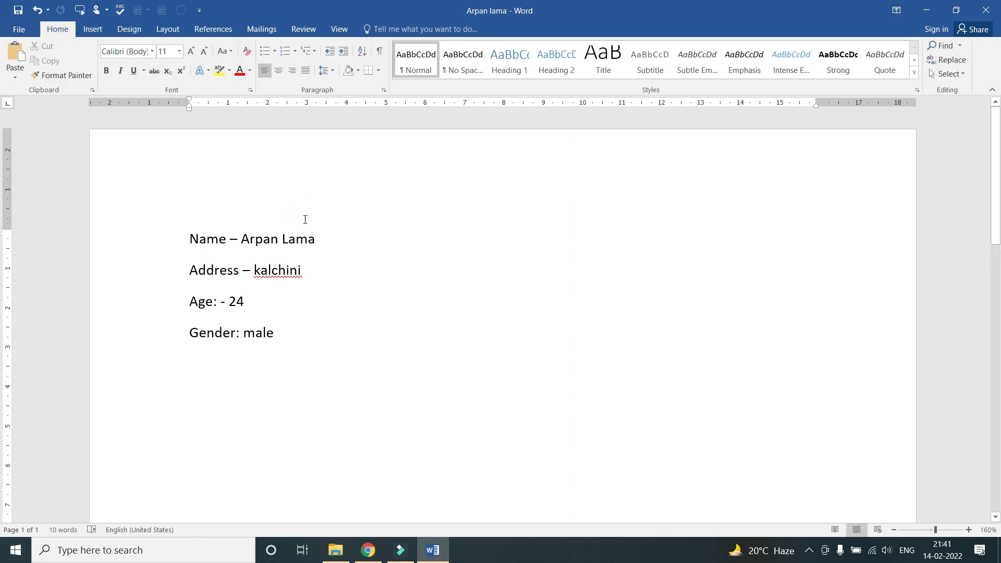
pyautogui.click(288, 332)
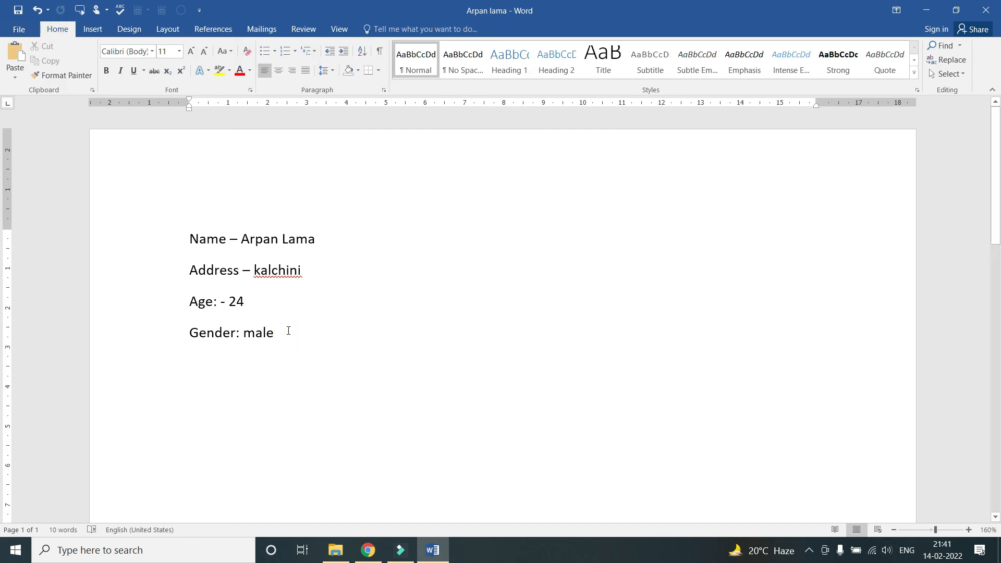